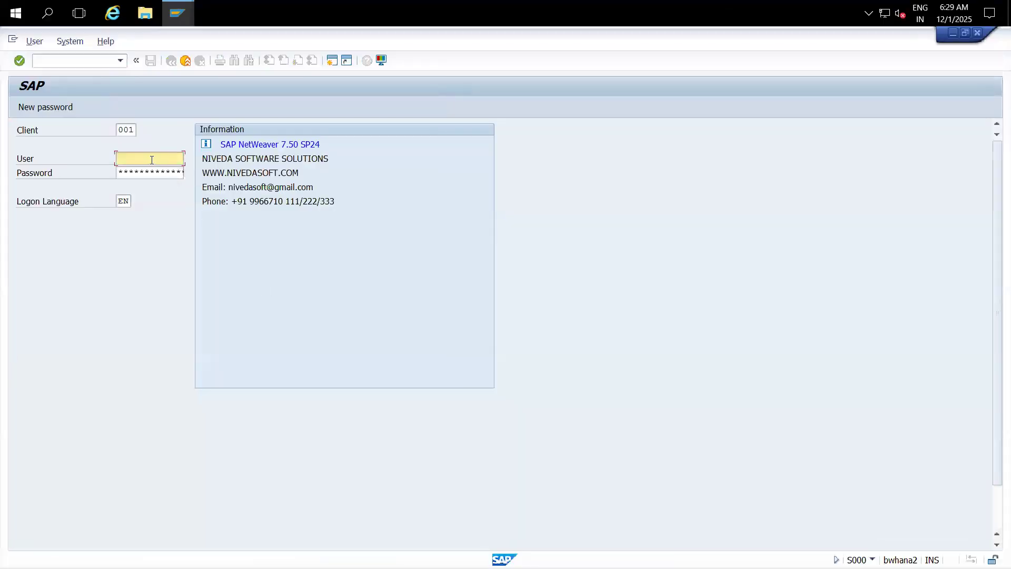
- Log on to SAP client 001 as user HANA with the account password, closing the Windows Update settings that interrupt it
click(151, 159)
click(158, 170)
click(161, 171)
key(ctrl+v)
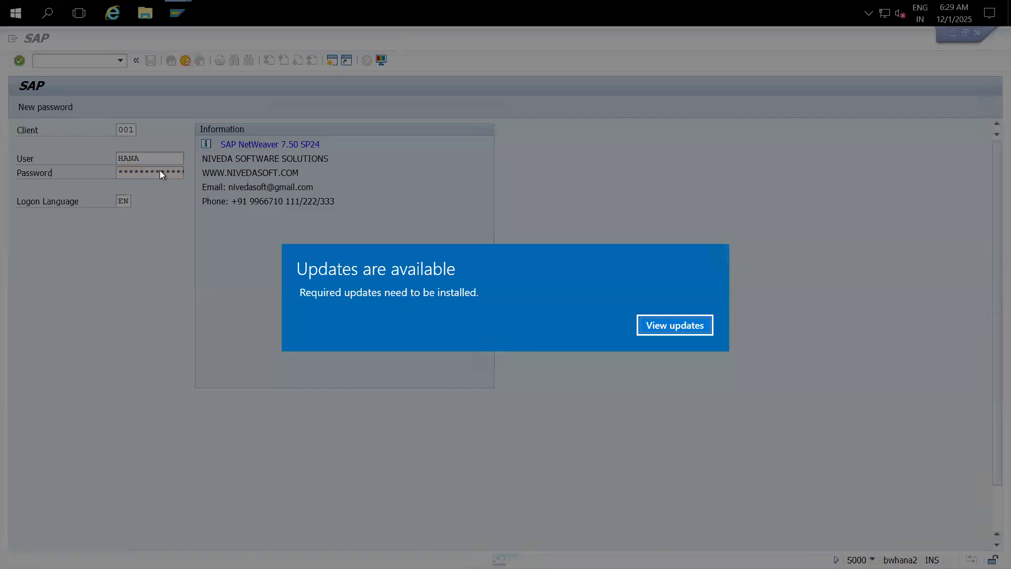
key(Return)
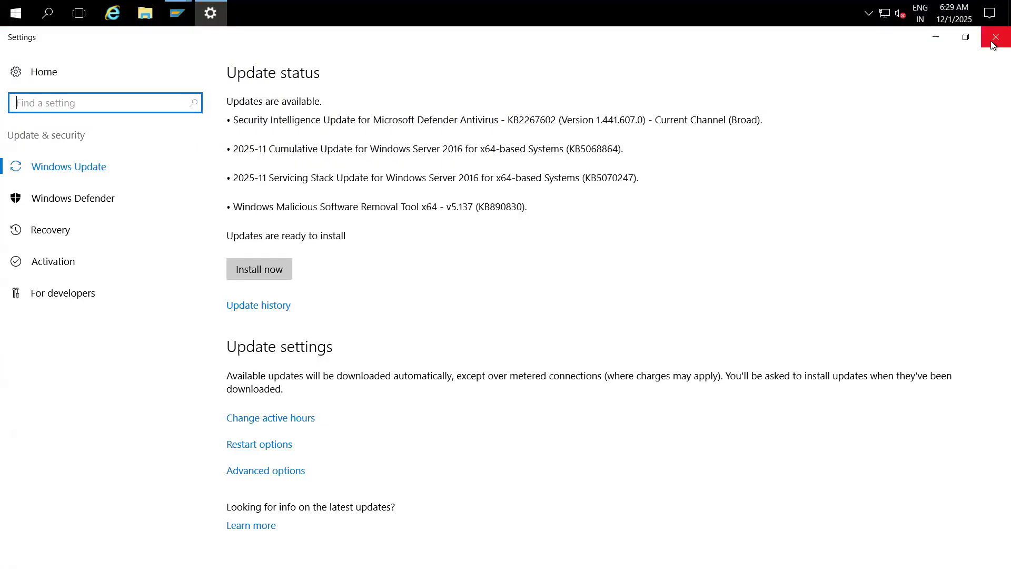
click(993, 44)
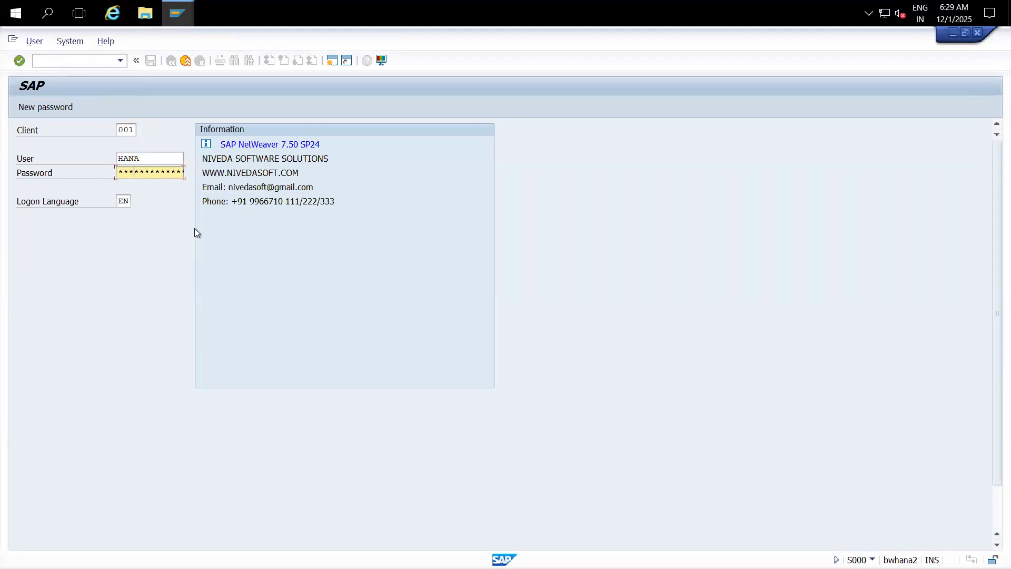
key(Return)
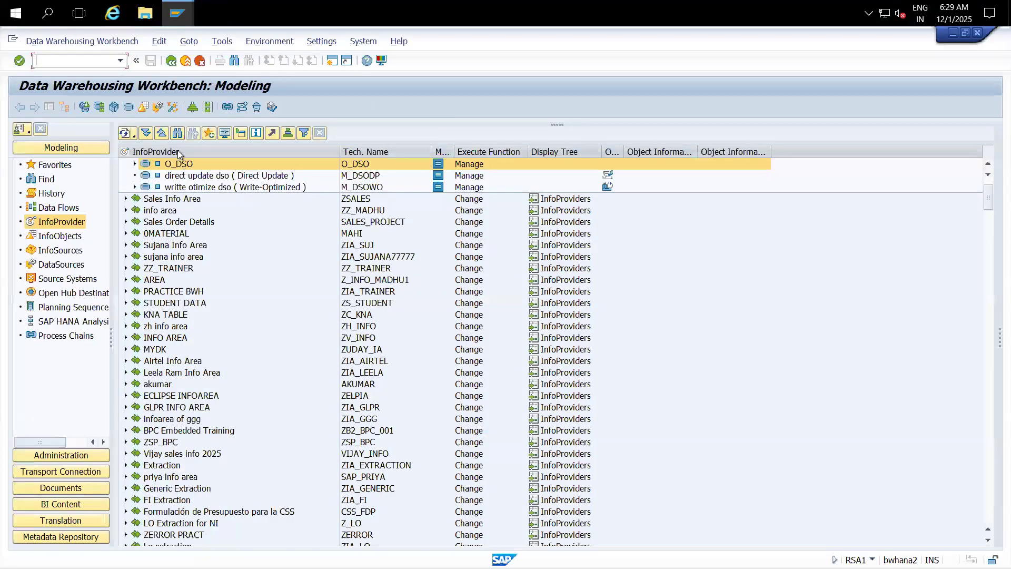
- Search the InfoProvider tree for YYPLANT, open that characteristic's details and view its master data and text settings
click(178, 133)
text(YYPLANT)
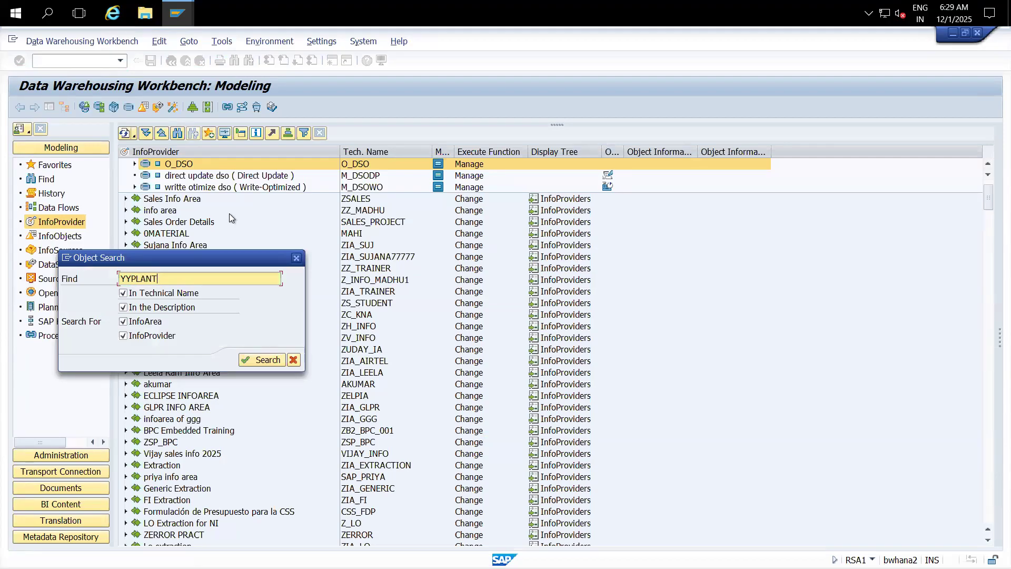
key(Return)
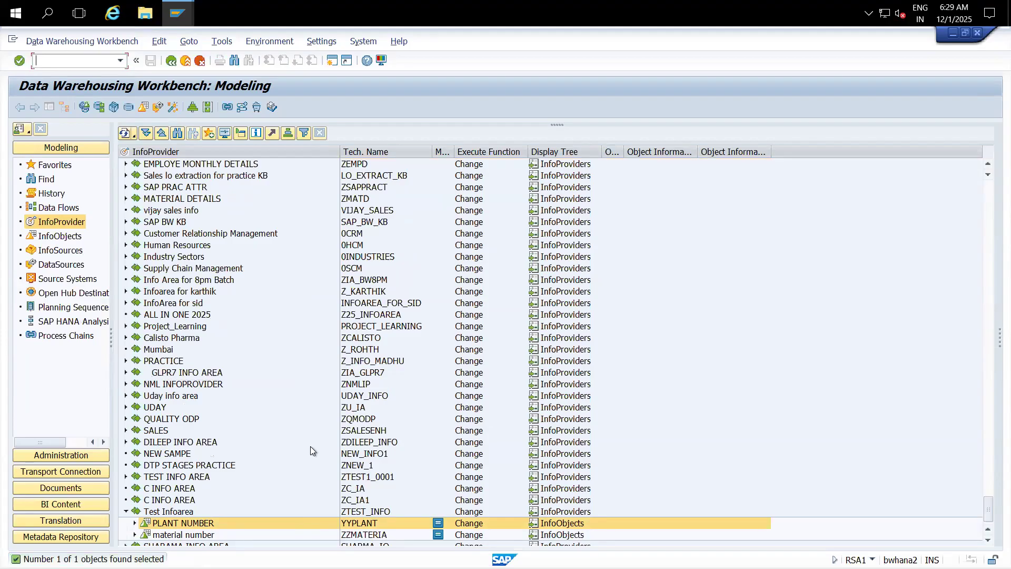
click(989, 541)
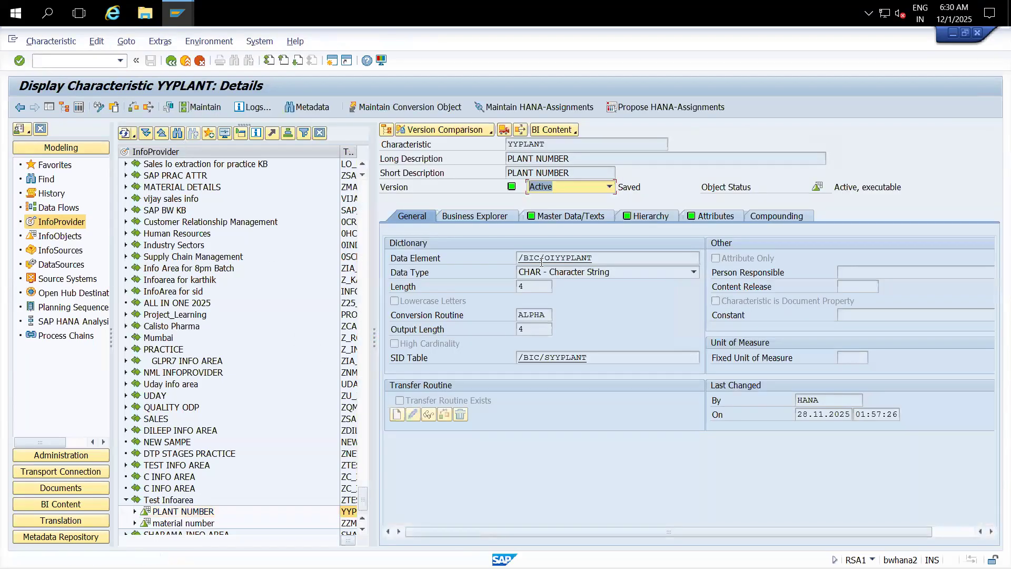
click(572, 216)
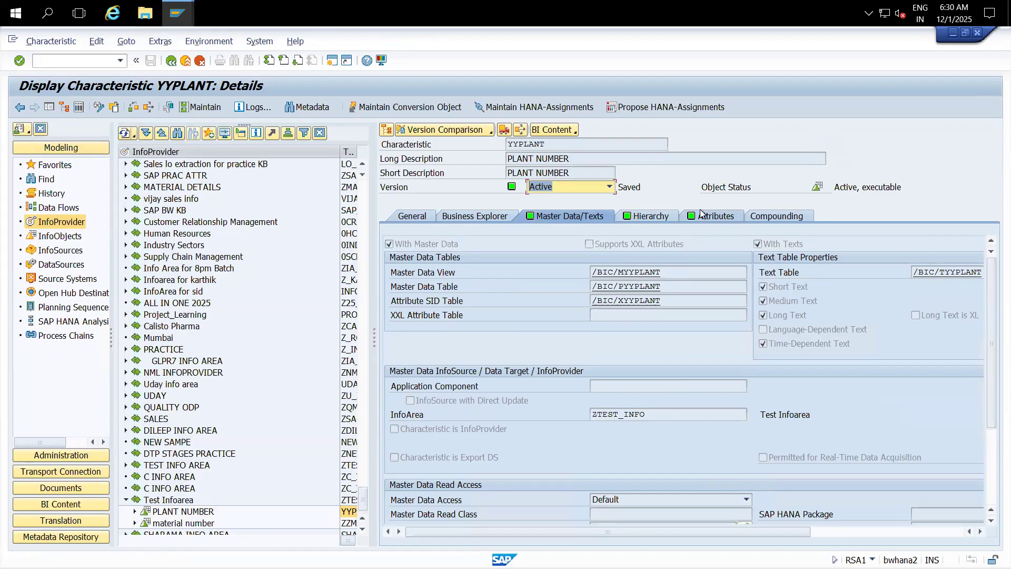
- Open transaction RSA1 in an additional SAP session
click(92, 66)
text(/o)
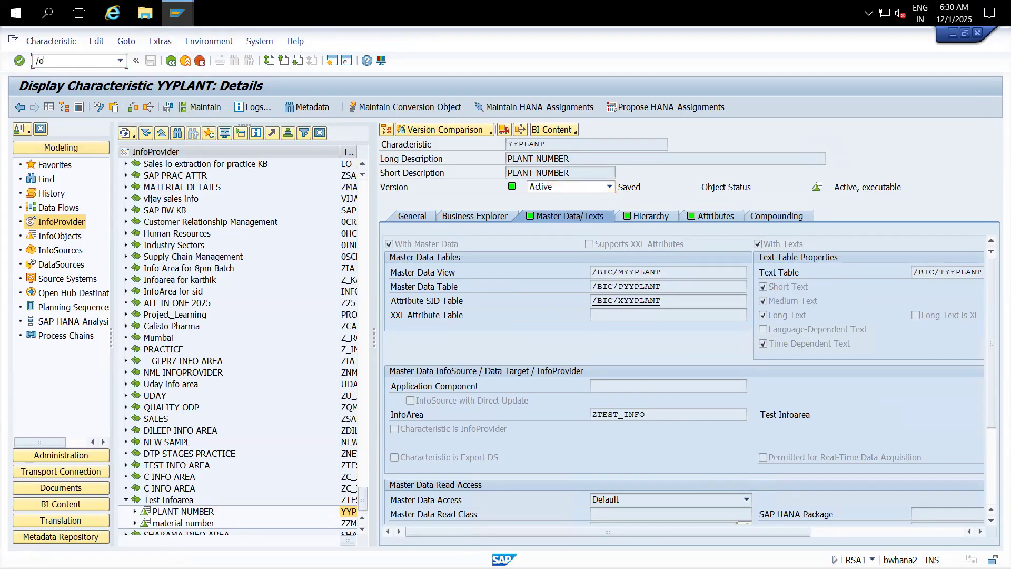
text(rsa1)
key(Return)
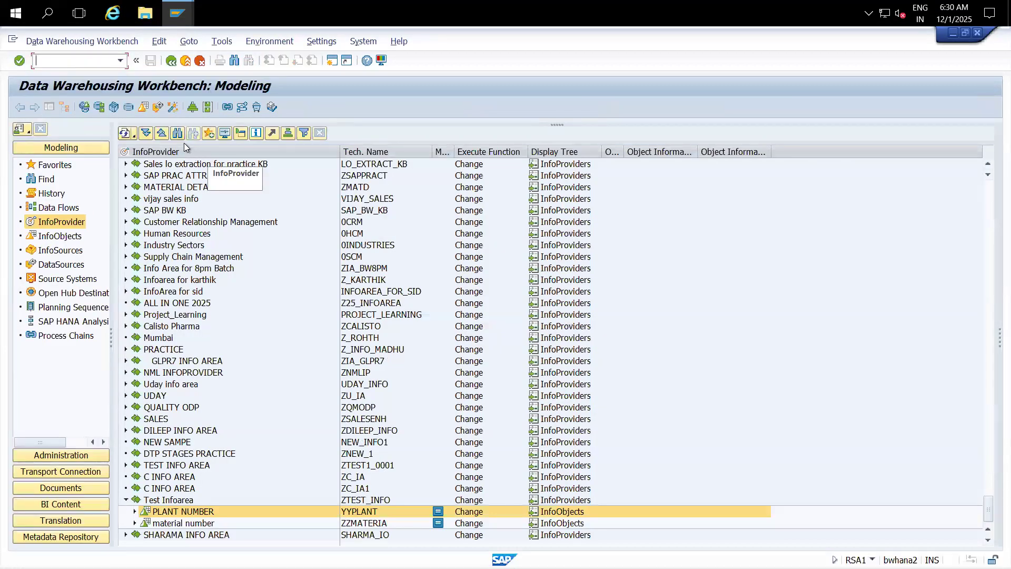
- Search the InfoProvider tree for 0PLANT, open that characteristic's details and hide the navigation tree
click(178, 133)
text(0plant)
key(Return)
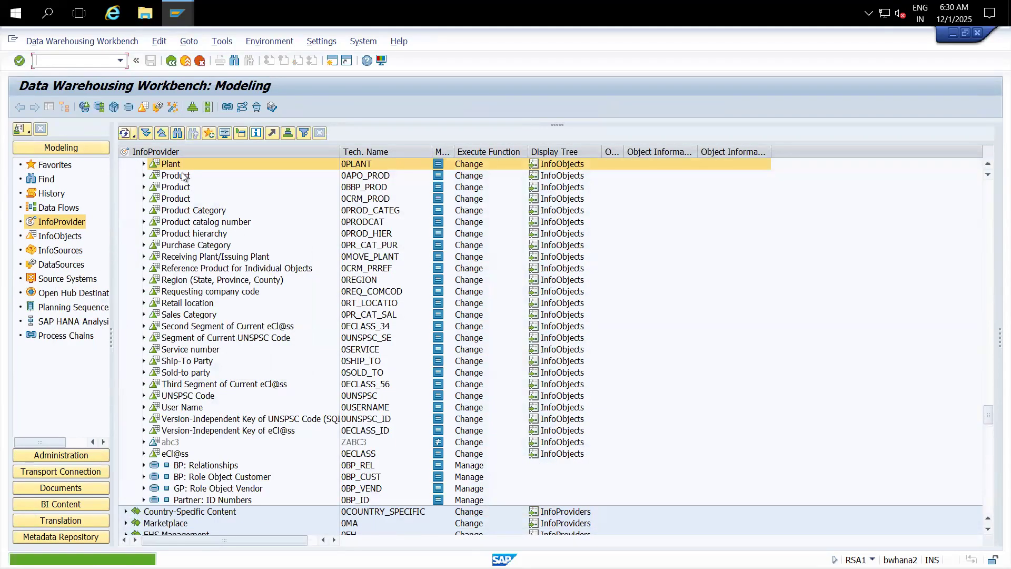
click(172, 164)
double_click(172, 164)
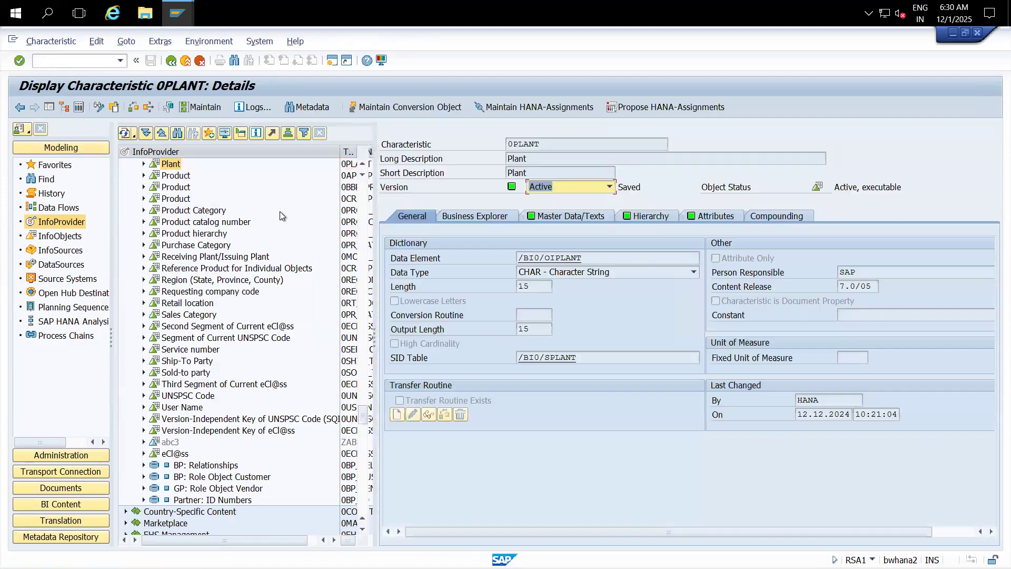
drag(541, 146, 507, 144)
click(49, 107)
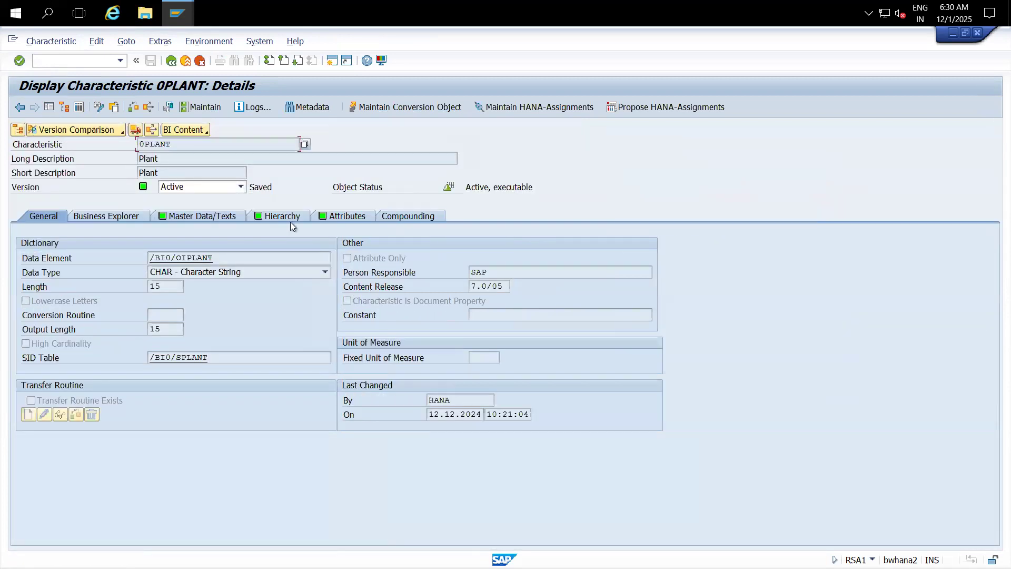
- Examine the attribute list of 0PLANT, checking 0COUNTRY, 0LOGSYS and 0COMP_CODE
click(347, 216)
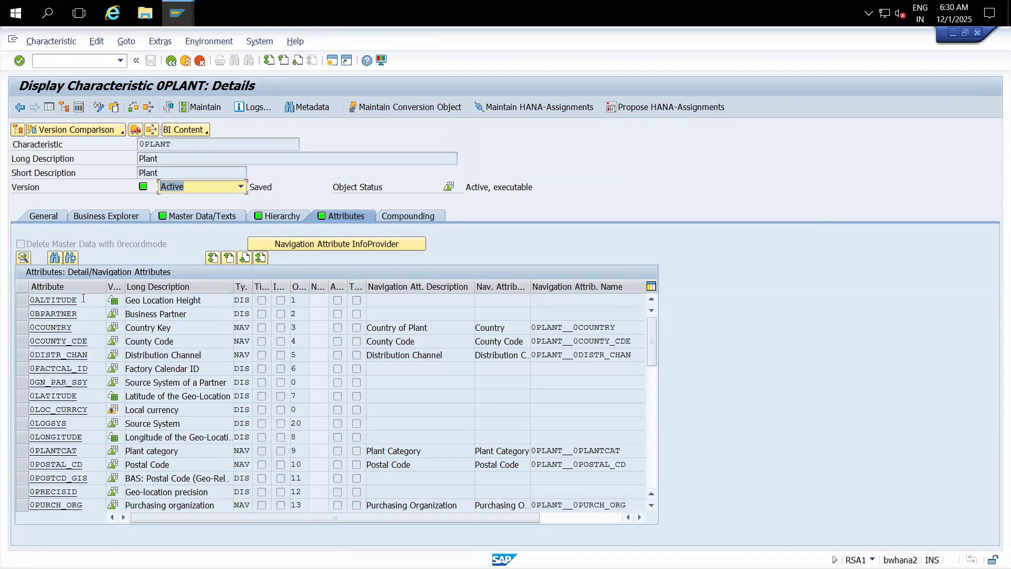
click(81, 327)
drag(81, 327, 23, 329)
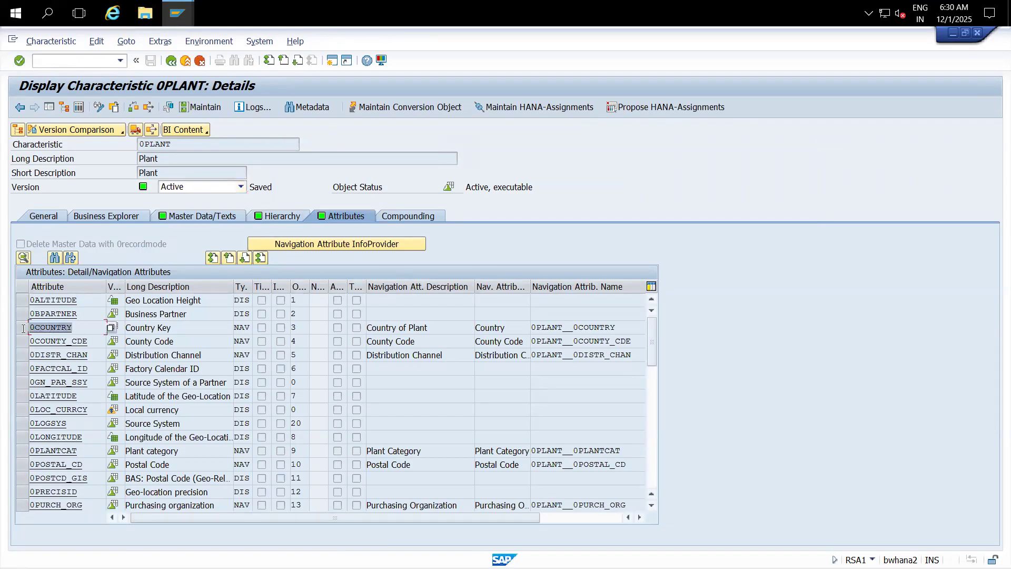
click(73, 423)
drag(73, 423, 14, 423)
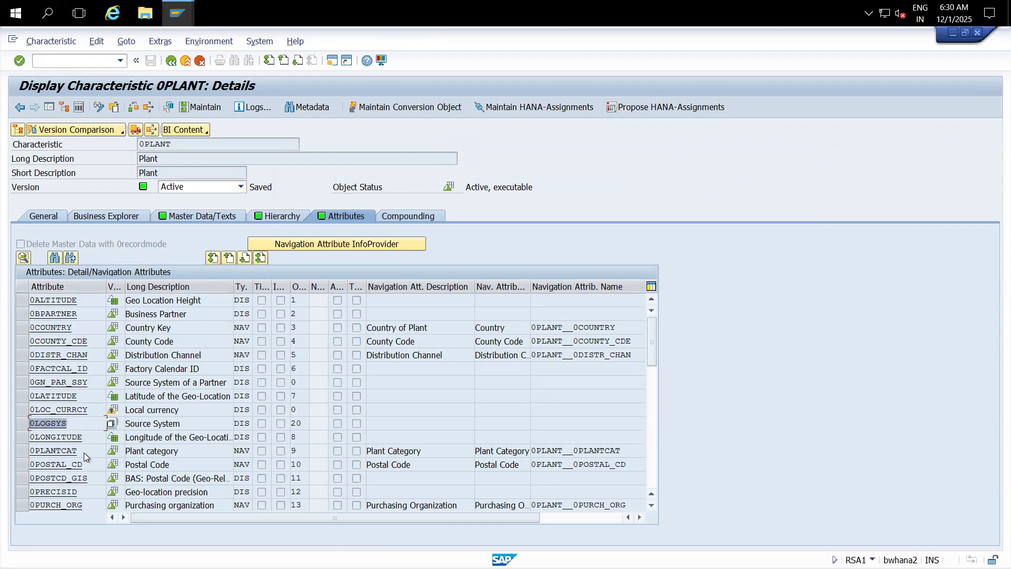
click(653, 422)
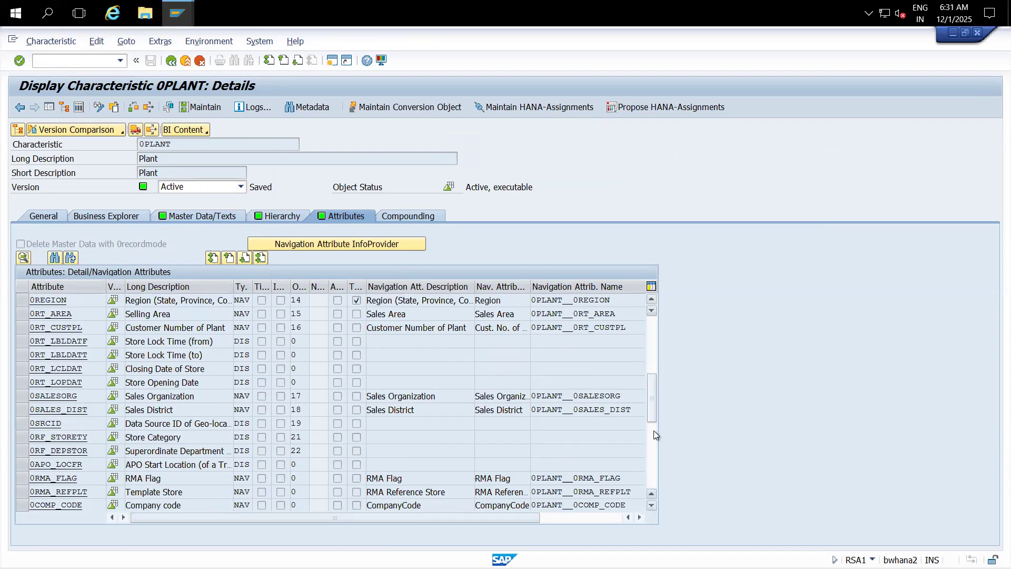
click(653, 431)
click(651, 347)
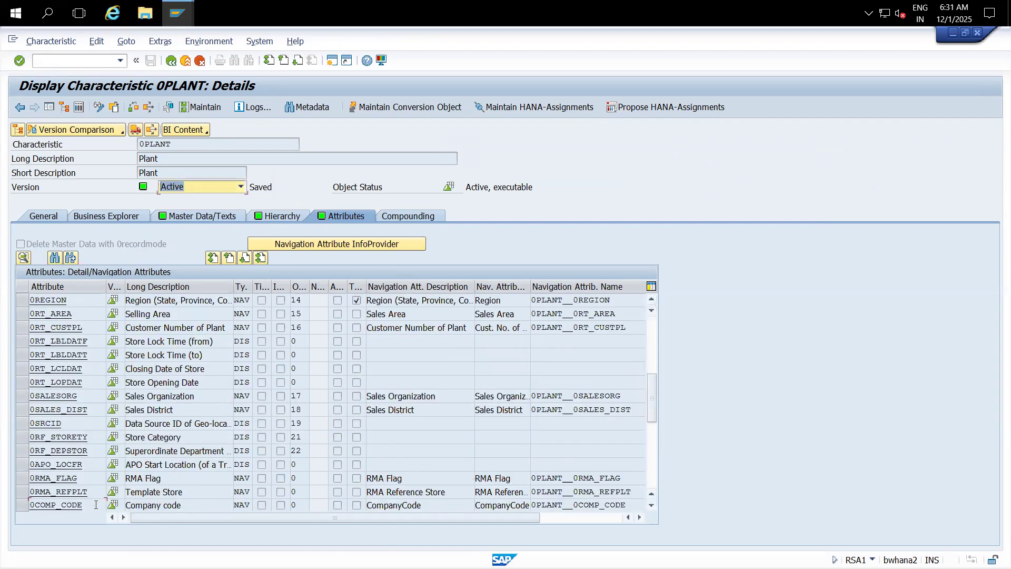
click(96, 504)
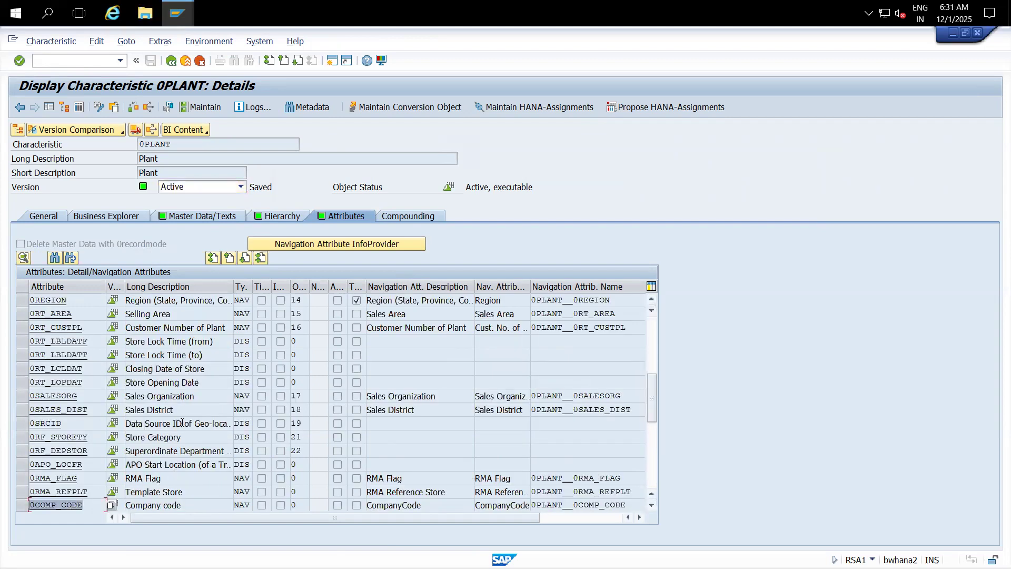
- Switch back to the YYPLANT session, view its attributes at full width and try to switch the characteristic to change mode
key(alt+Tab)
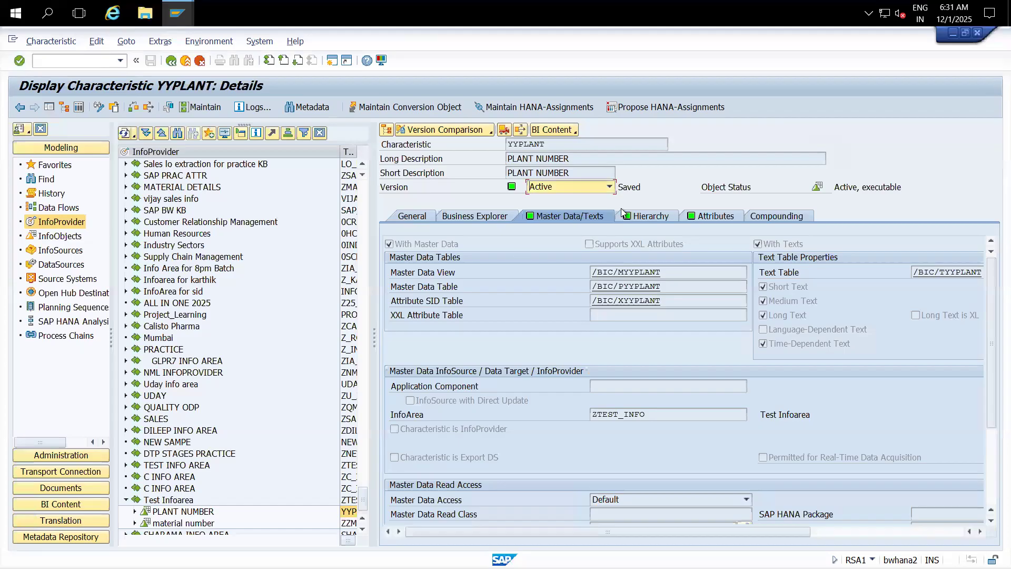
click(712, 217)
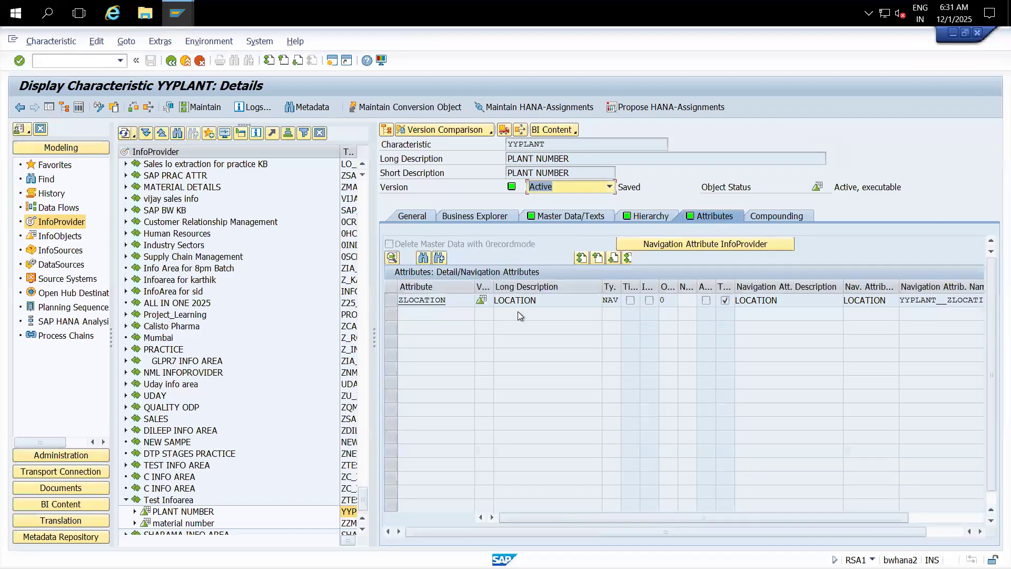
click(49, 107)
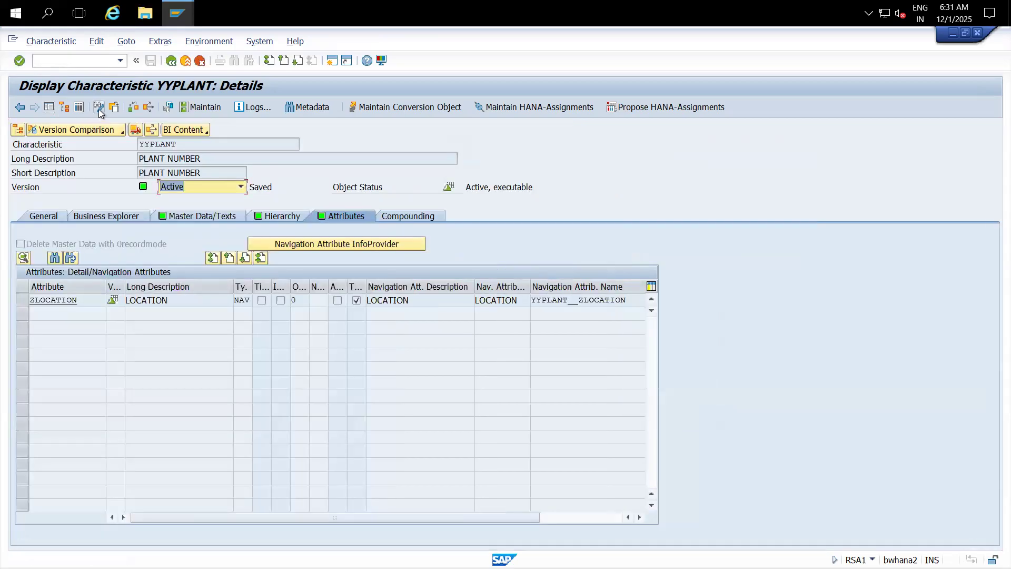
click(99, 108)
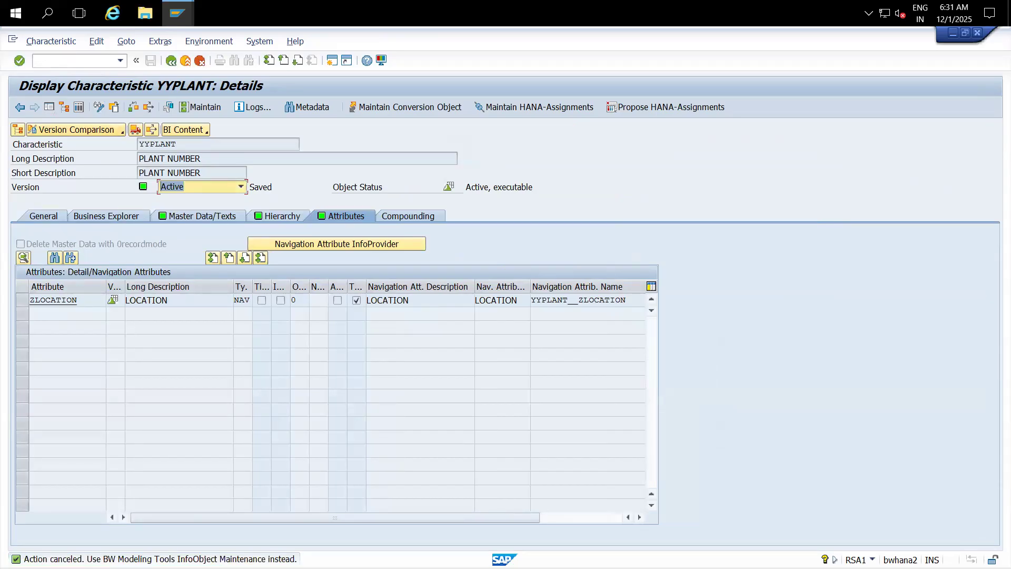
click(99, 108)
- Launch SAP HANA Studio from the desktop with the hdbstudio workspace and bring its window to the front
key(super+d)
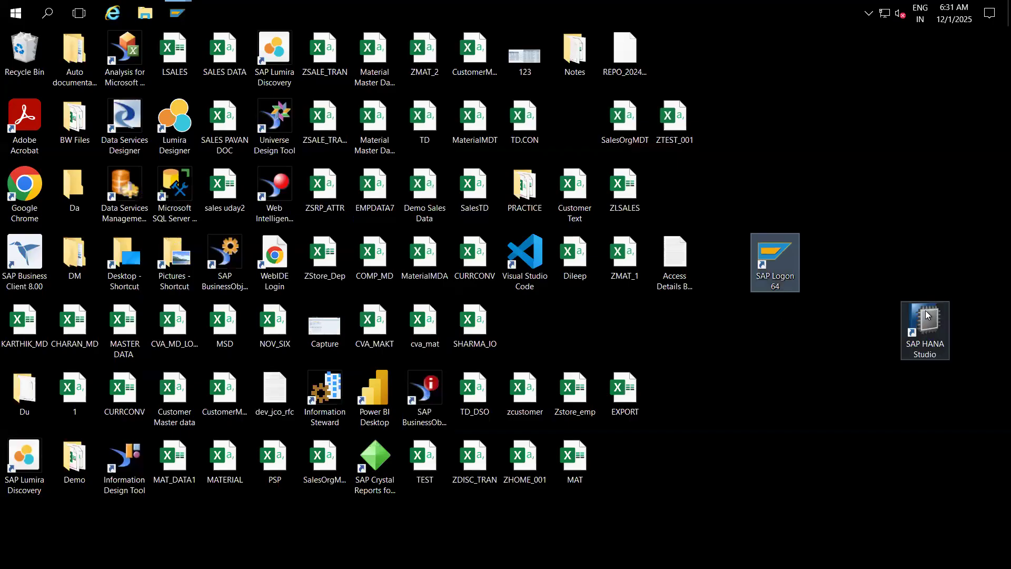
click(925, 313)
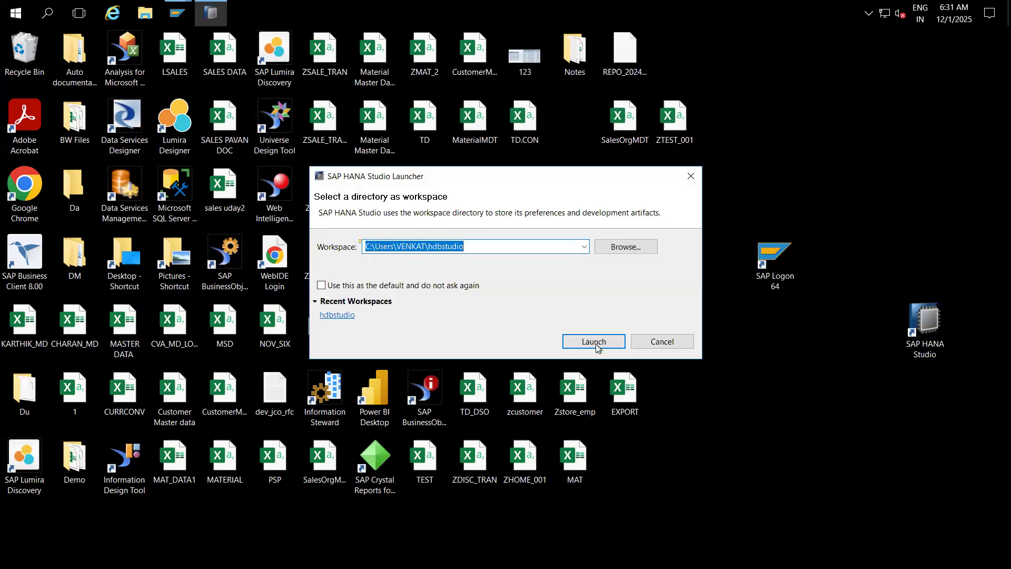
click(593, 346)
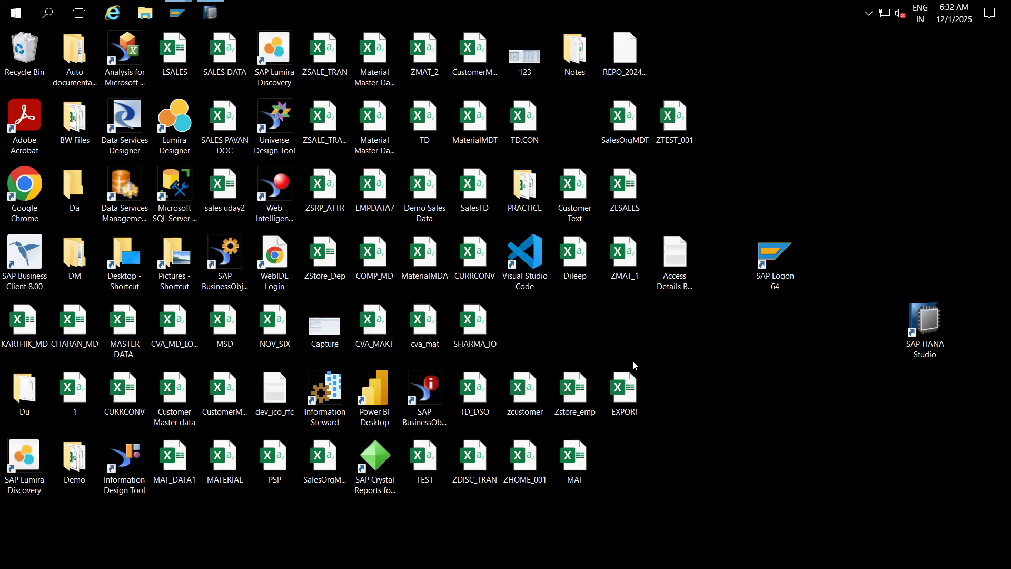
click(213, 9)
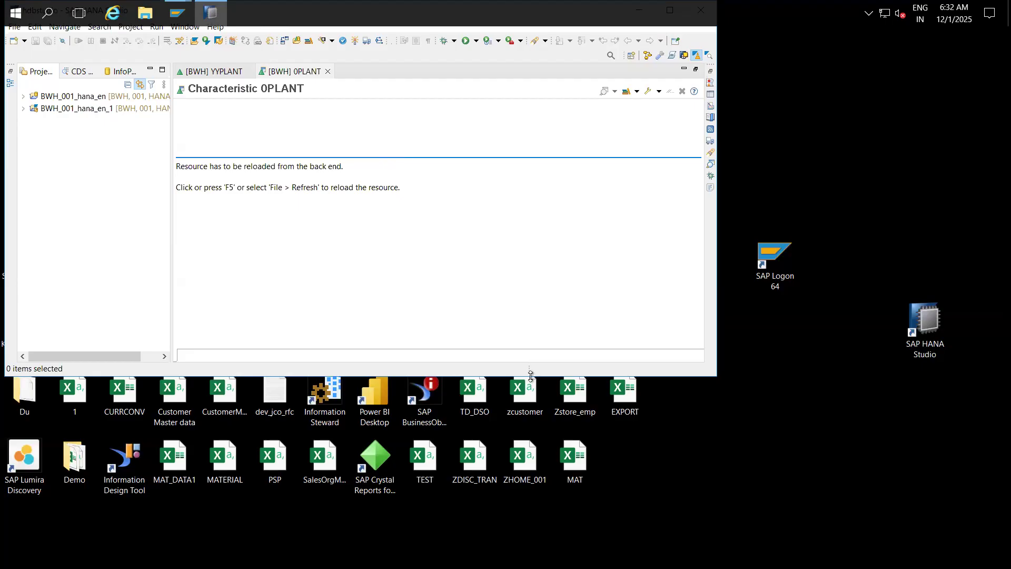
- Maximize the SAP HANA Studio window and close the open 0PLANT and YYPLANT editors
drag(529, 374, 548, 505)
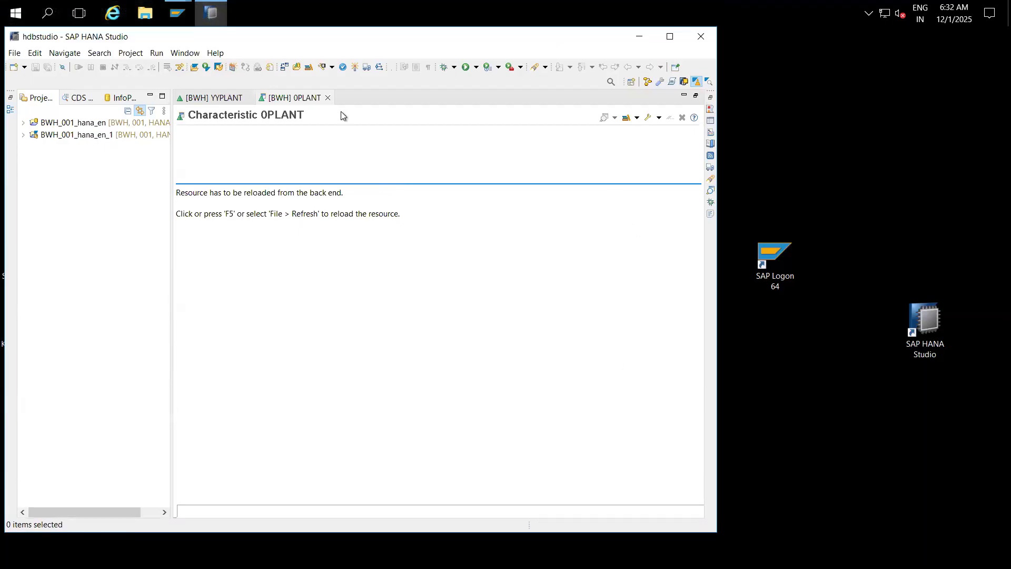
drag(260, 37, 301, 71)
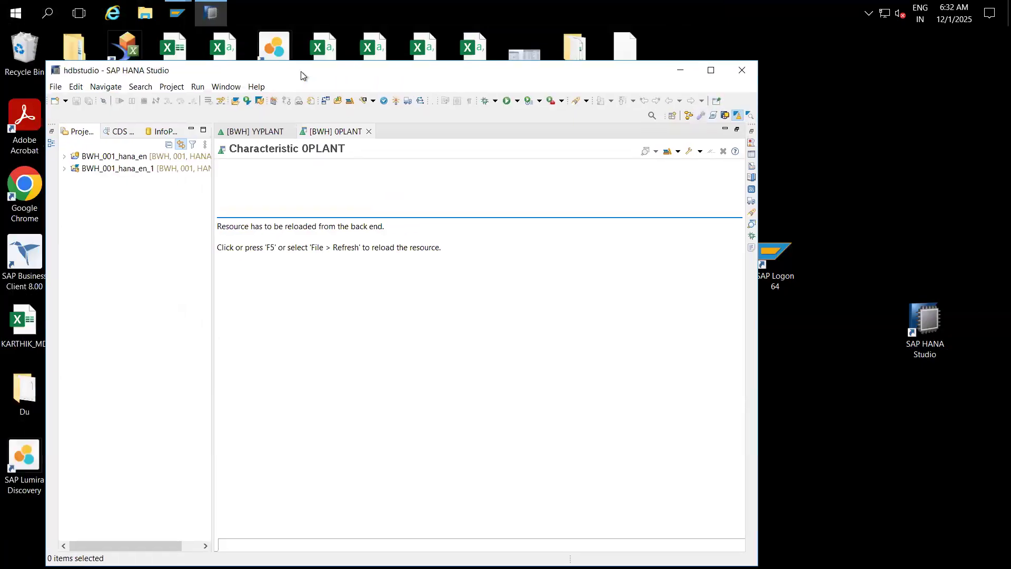
click(711, 70)
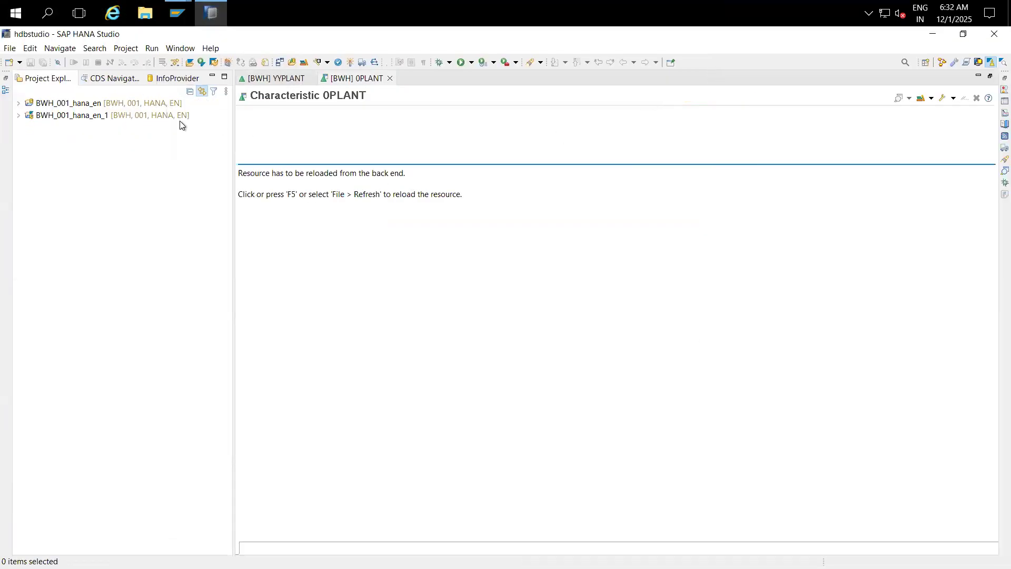
click(390, 79)
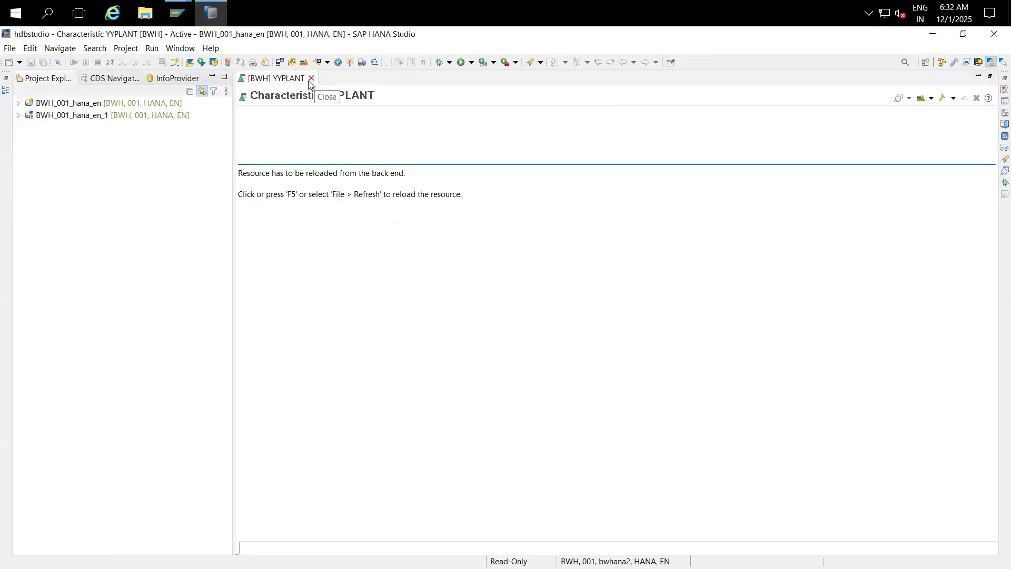
click(312, 79)
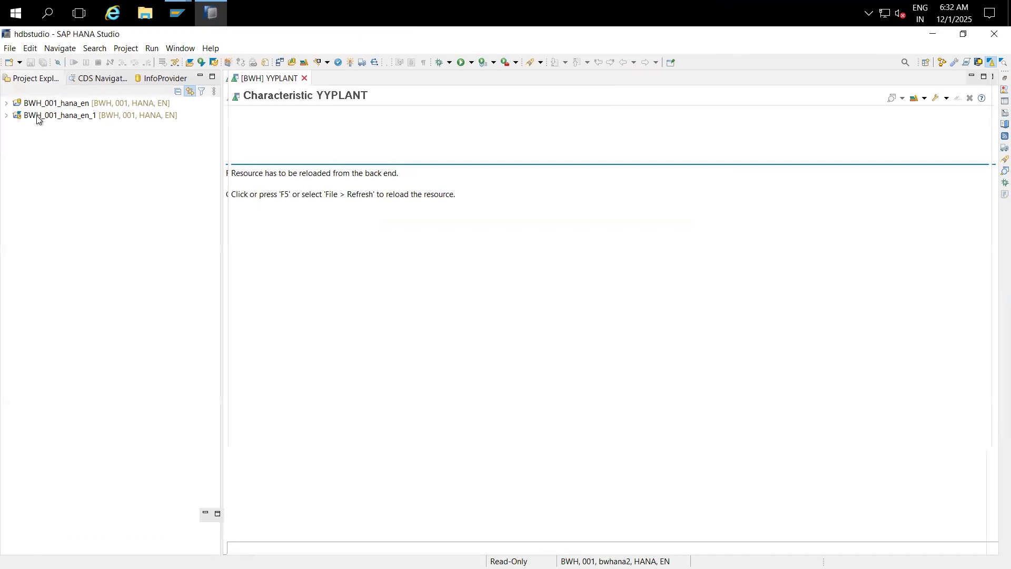
- Expand the BWH_001_hana_en project and log on to it with the account password
click(8, 104)
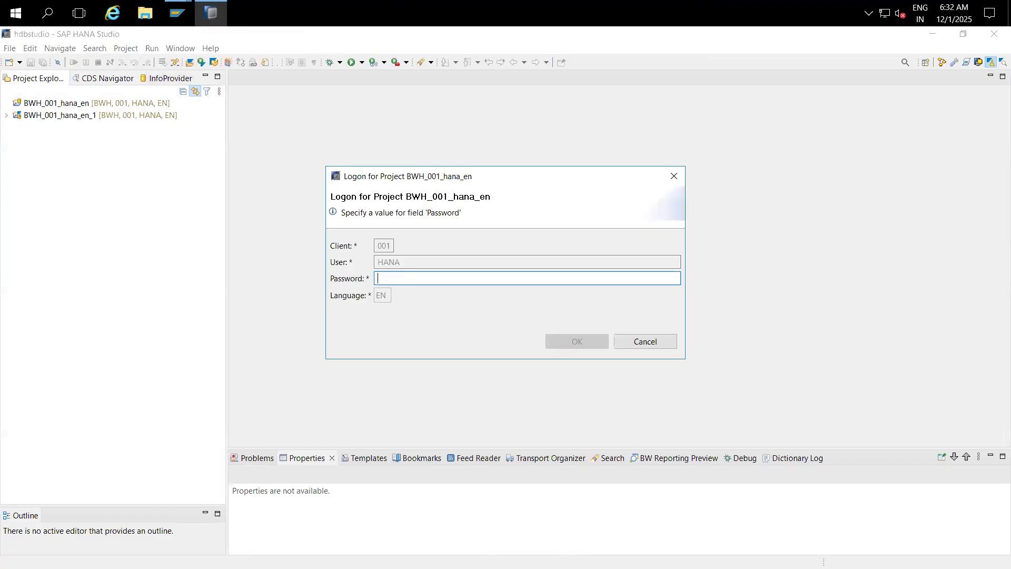
text(••••••••)
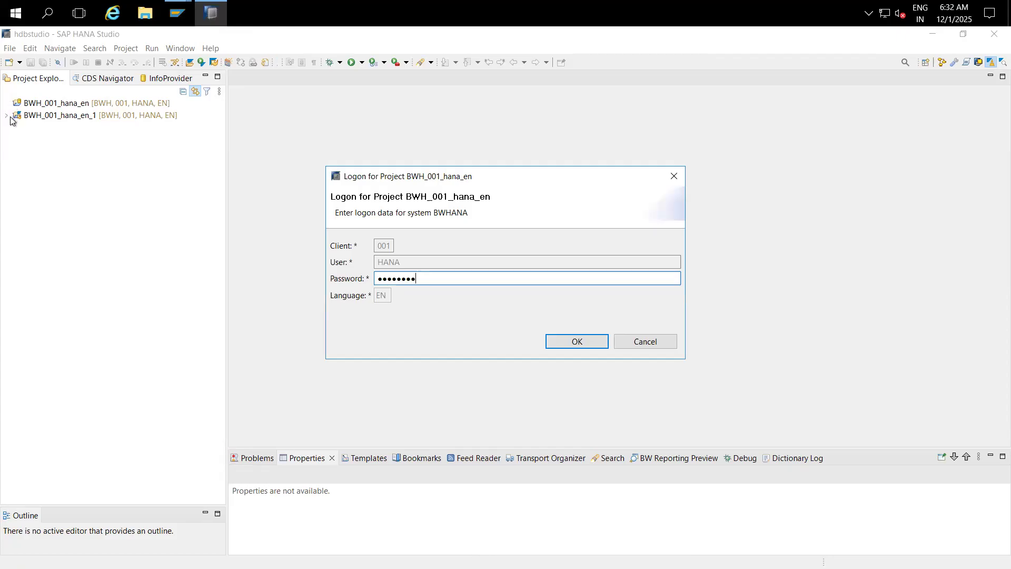
click(572, 342)
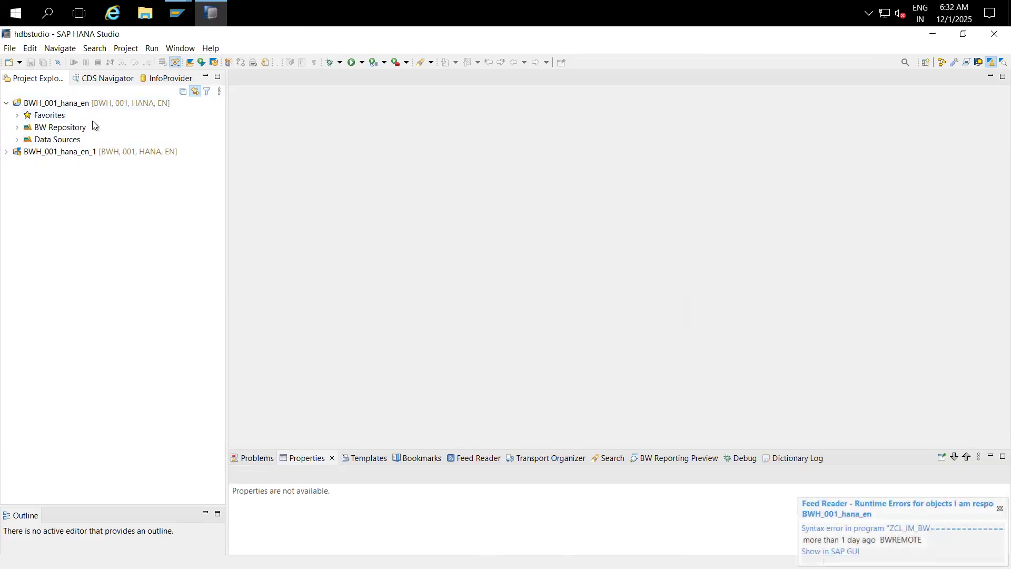
- Expand the BW Repository, switch to the BW Modeling perspective and open the YYPLANT InfoObject from project BWH_001_hana_en
click(17, 127)
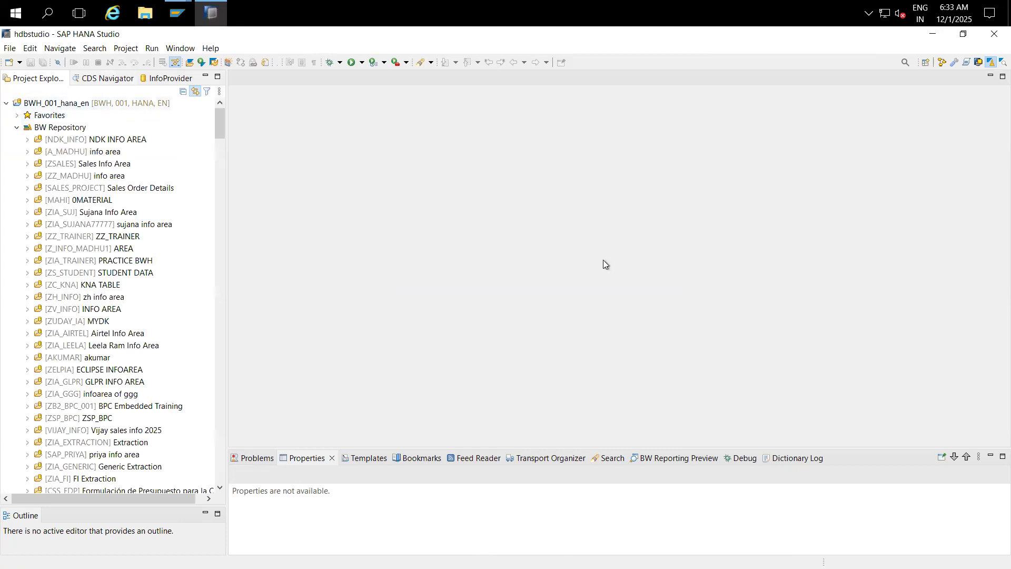
click(977, 61)
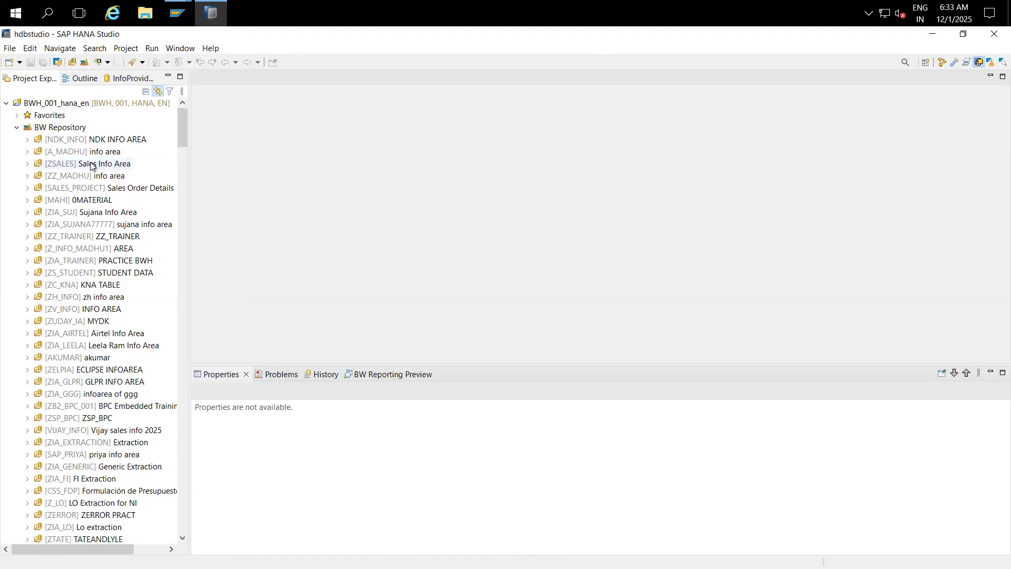
click(72, 62)
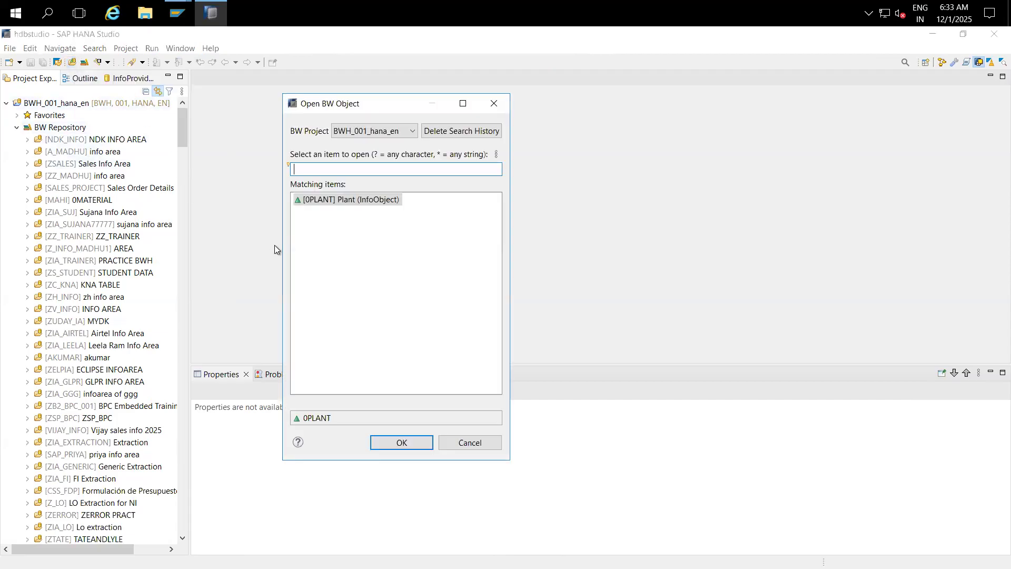
text(YYPLANT)
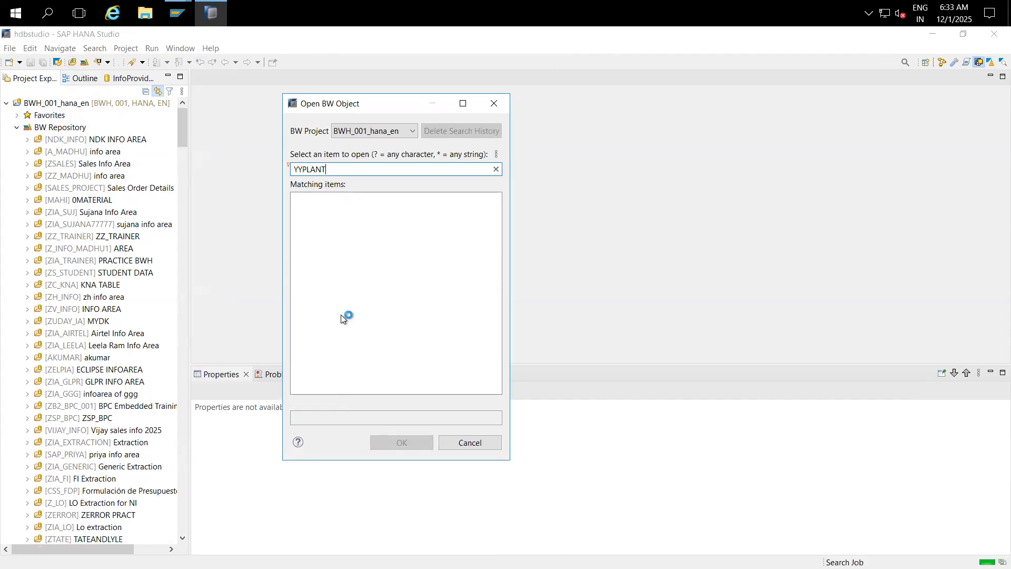
click(317, 199)
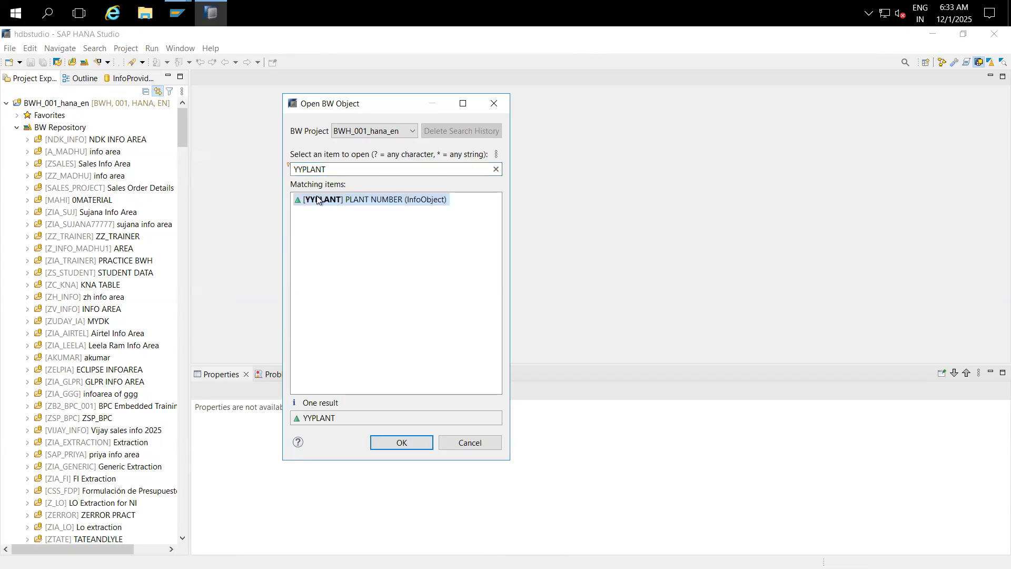
click(406, 444)
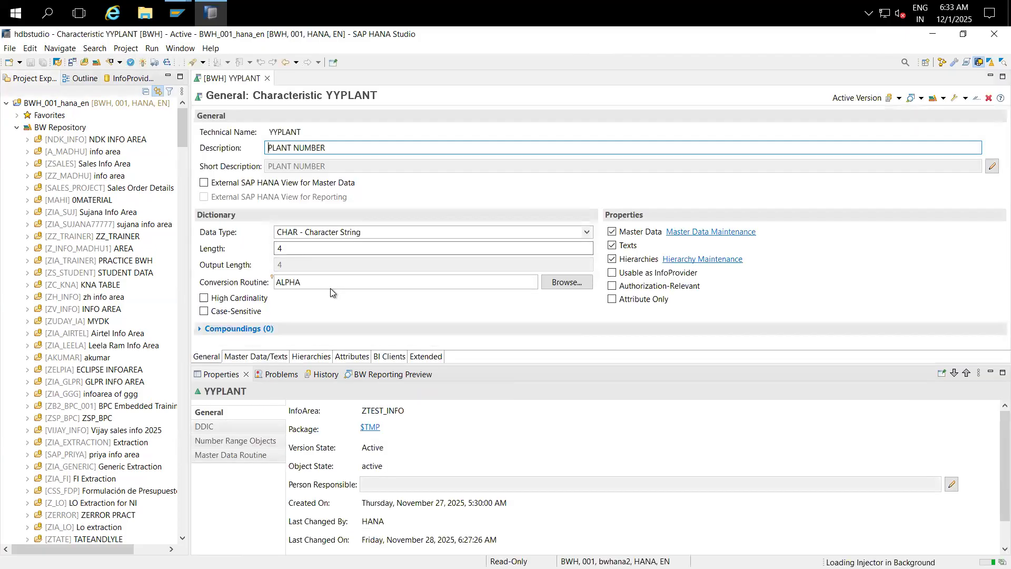
- Remove the ZLOCATION attribute from the attributes of characteristic YYPLANT
click(346, 358)
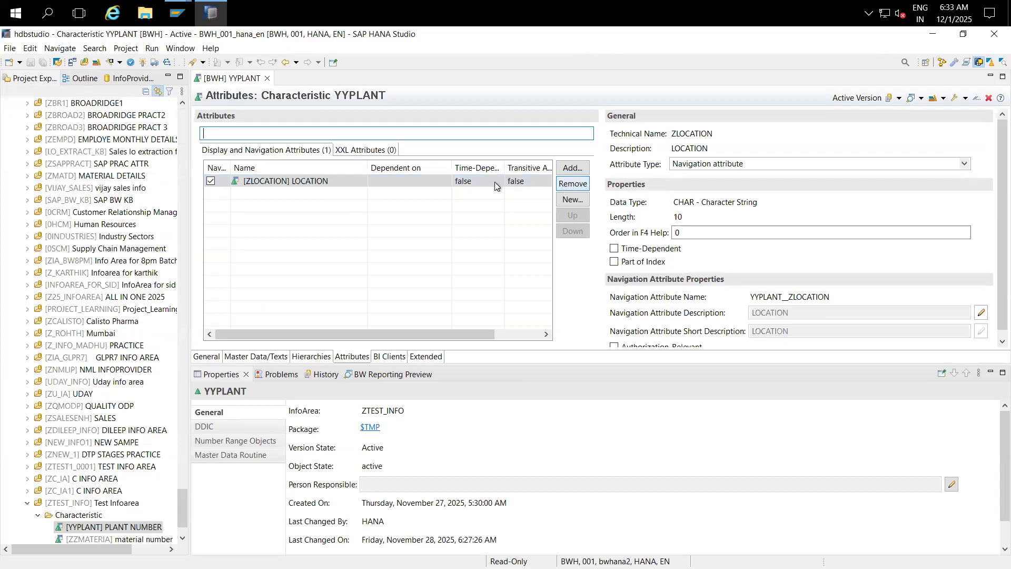
click(323, 184)
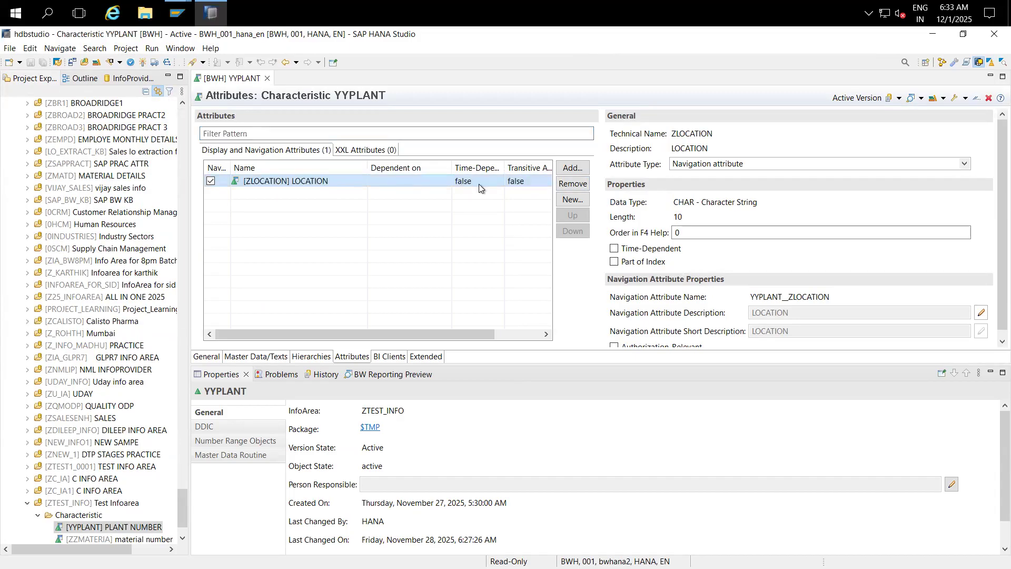
click(573, 184)
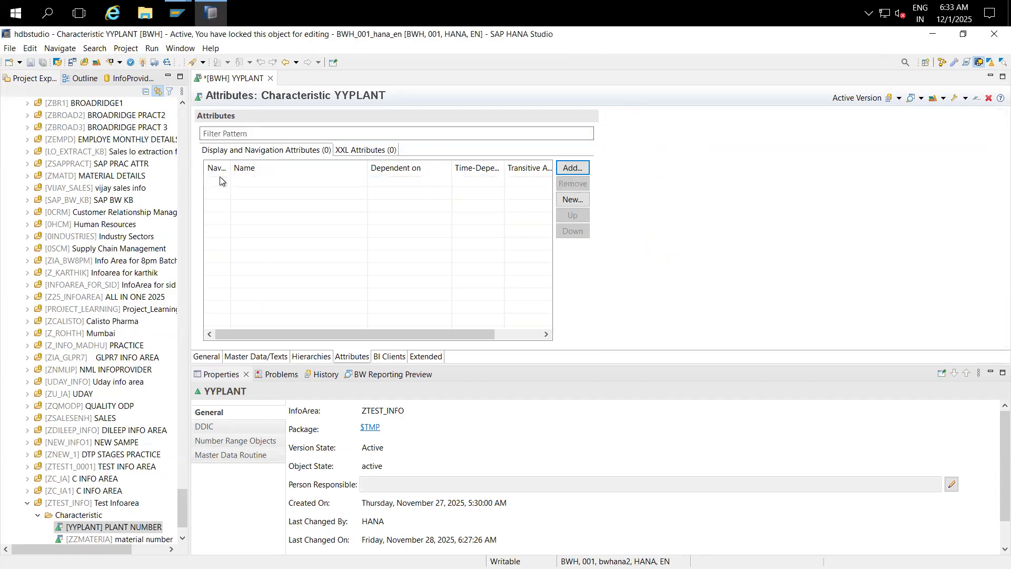
- Start adding an attribute to YYPLANT and copy the attribute name 0COMP_CODE from characteristic 0PLANT in SAP GUI
click(576, 170)
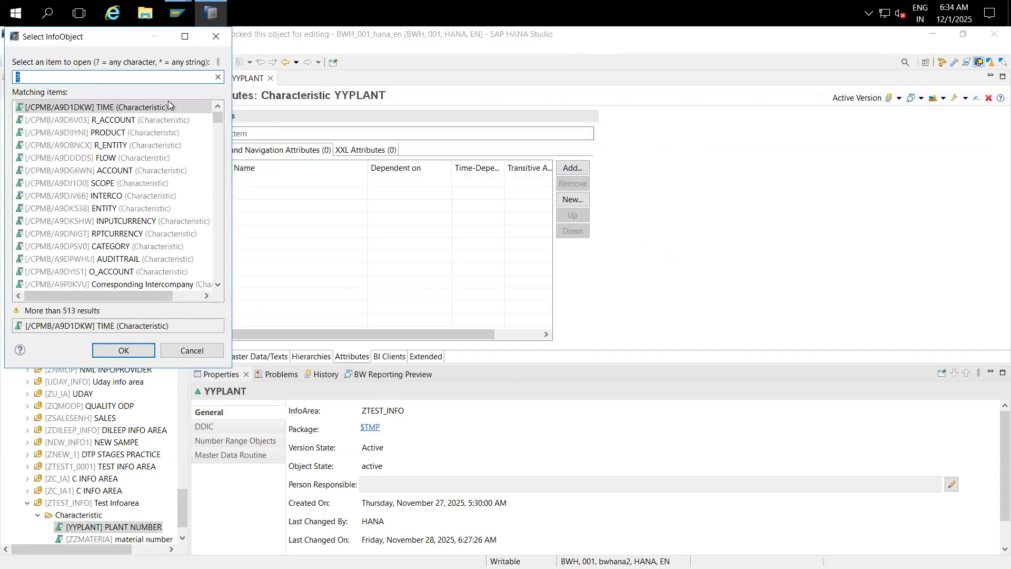
mouse_move(181, 7)
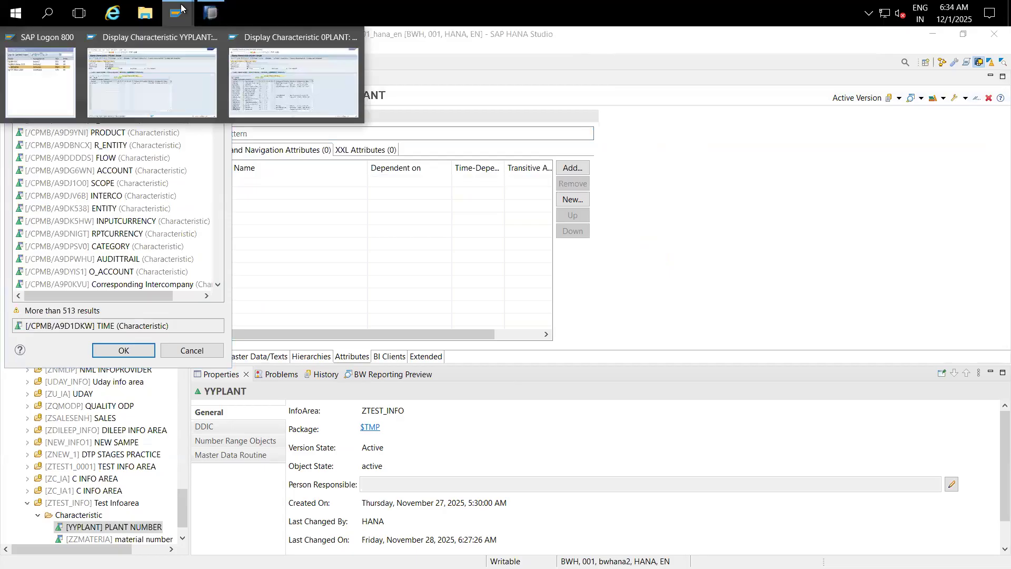
click(175, 89)
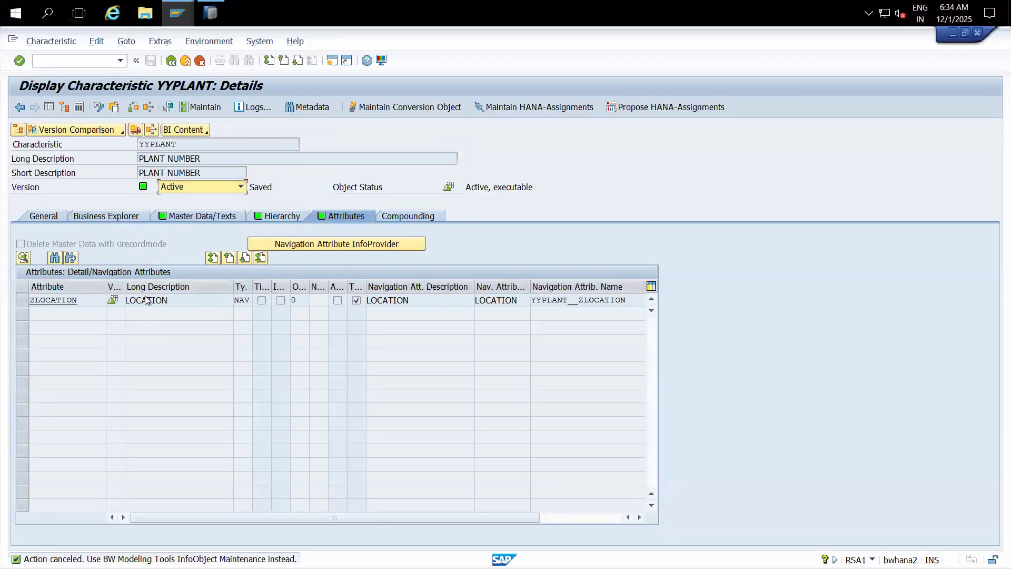
mouse_move(179, 12)
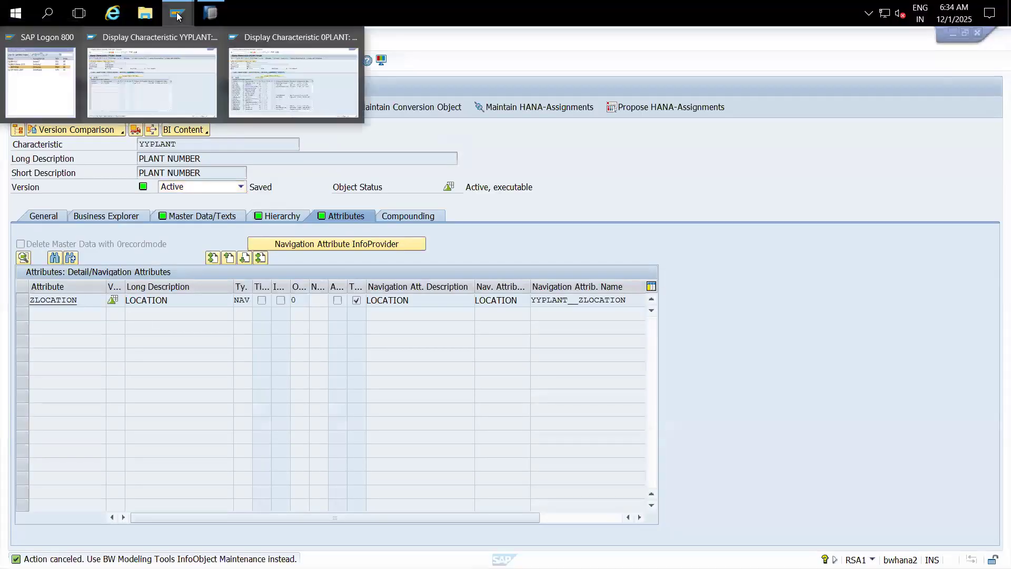
click(265, 104)
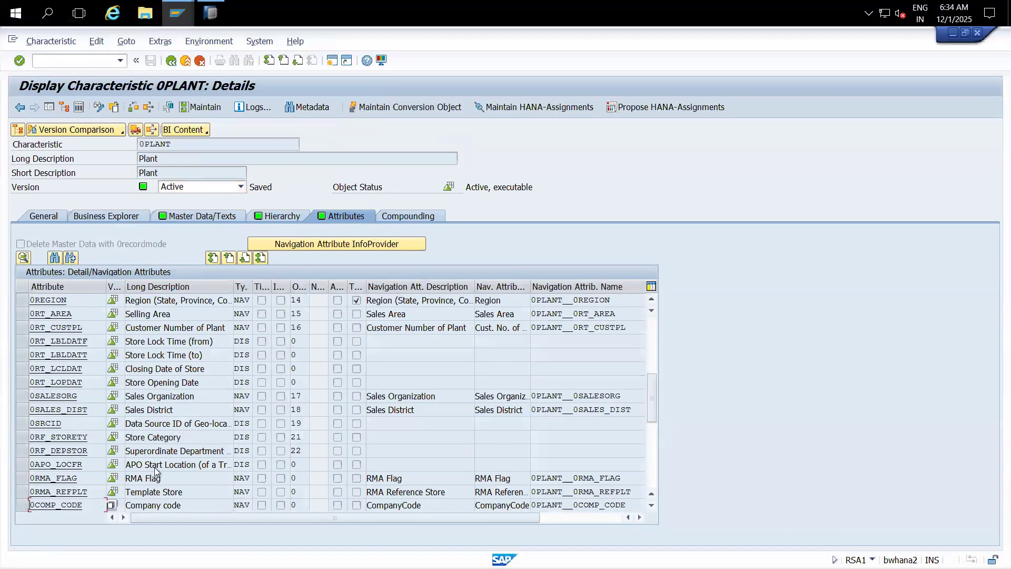
drag(87, 505, 43, 505)
key(ctrl+c)
- Switch back to SAP HANA Studio and add the copied 0COMP_CODE characteristic as an attribute of YYPLANT
click(147, 519)
key(alt+Tab)
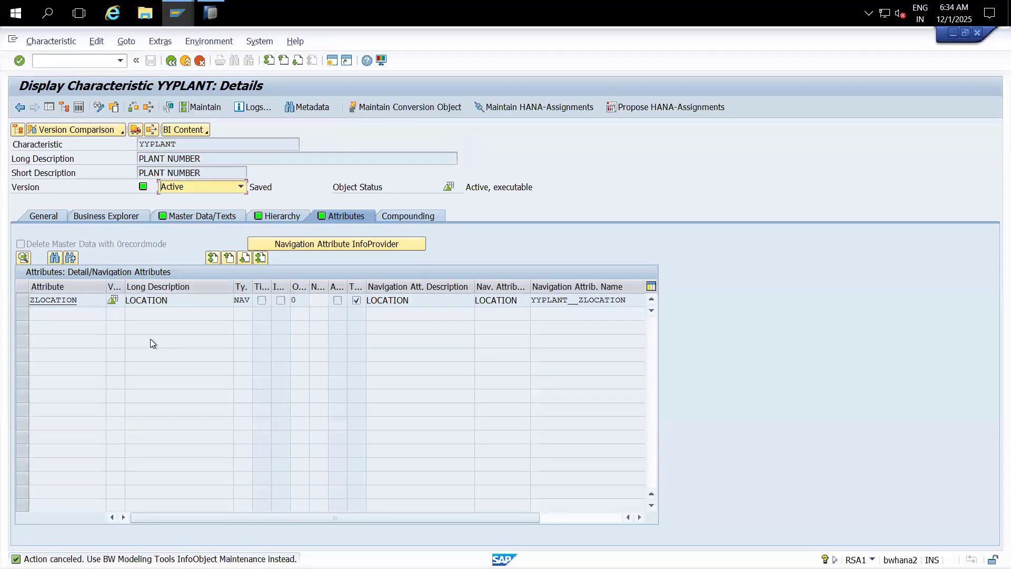
key(alt+Tab)
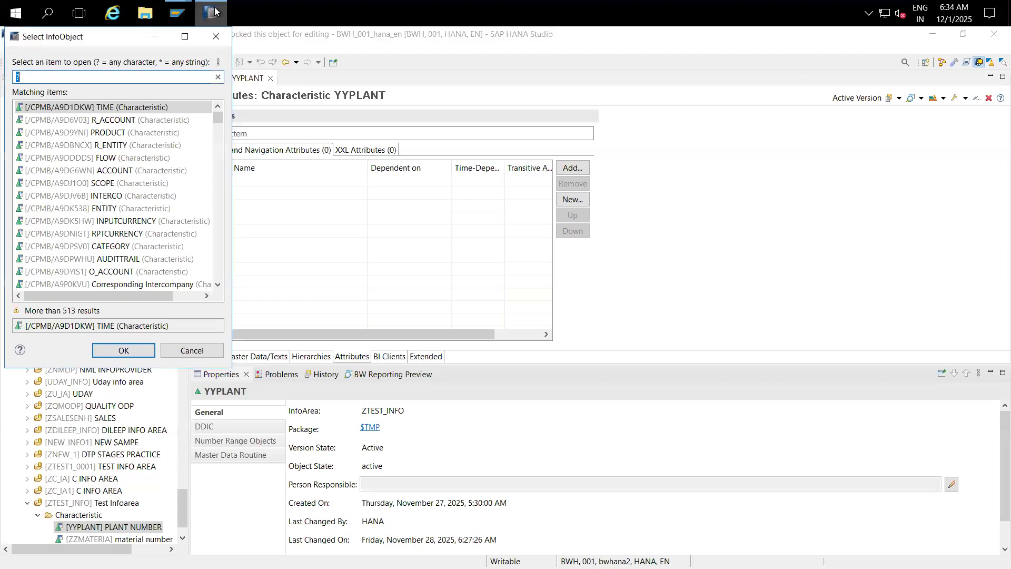
click(210, 13)
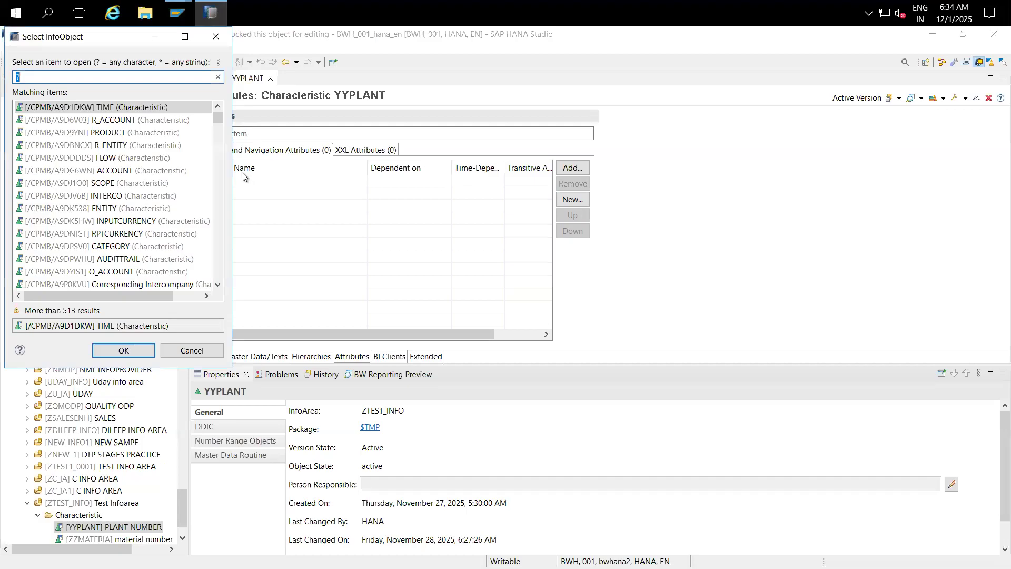
key(ctrl+v)
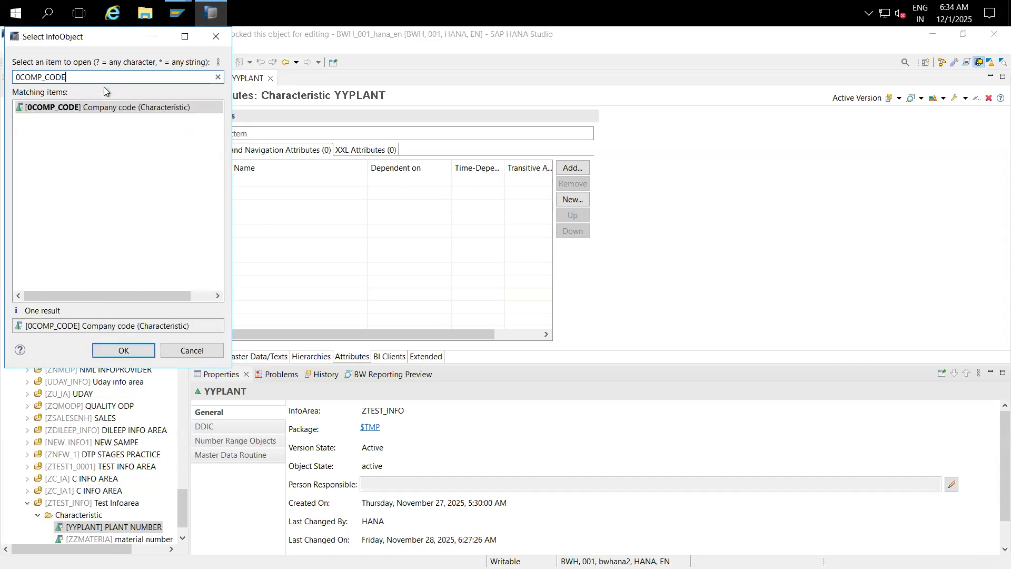
double_click(70, 107)
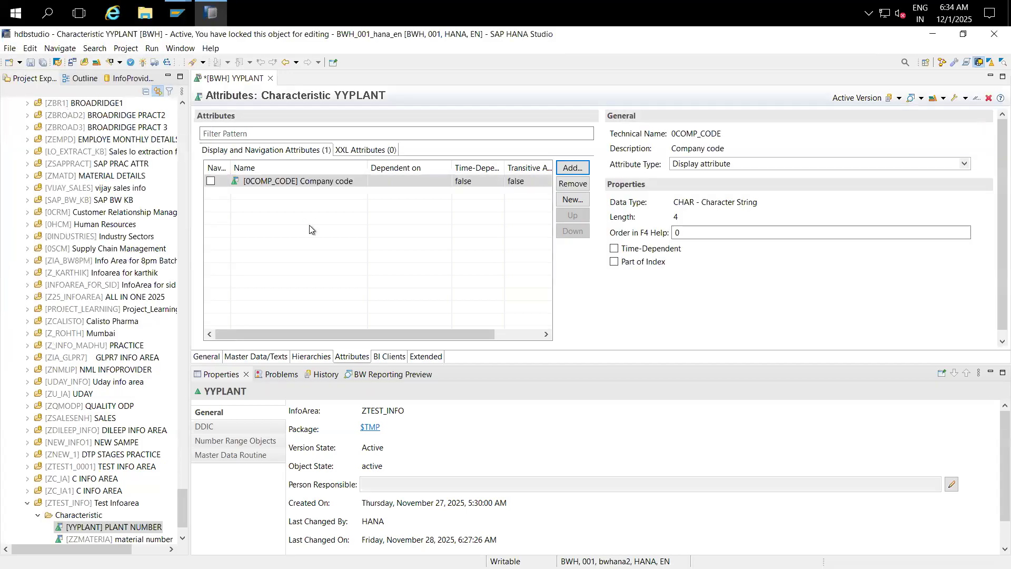
- Check the attribute type of 0COMP_CODE in 0PLANT in SAP GUI and make it a navigation attribute of YYPLANT in SAP HANA Studio
key(alt+Tab)
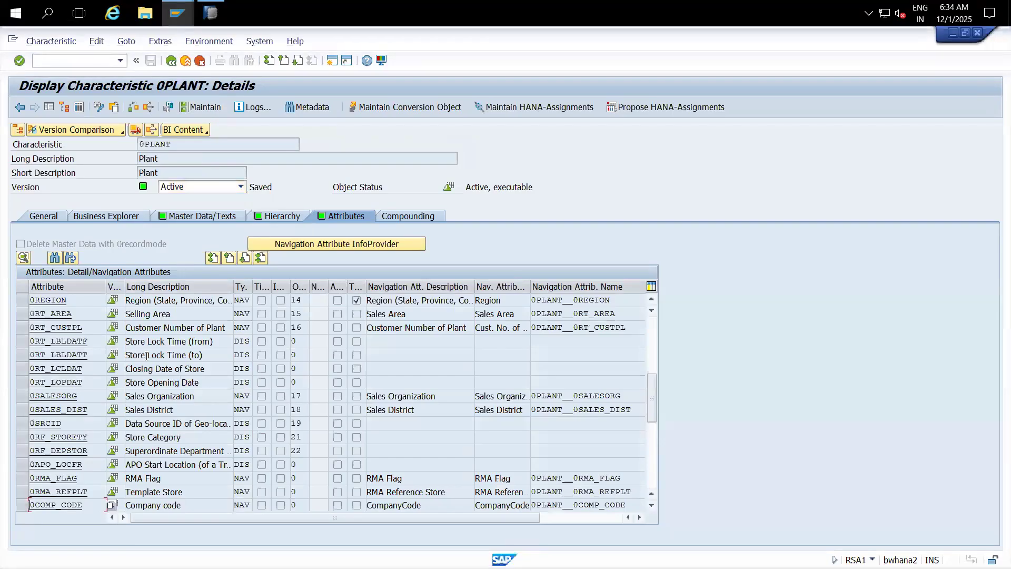
click(205, 508)
key(alt+Tab)
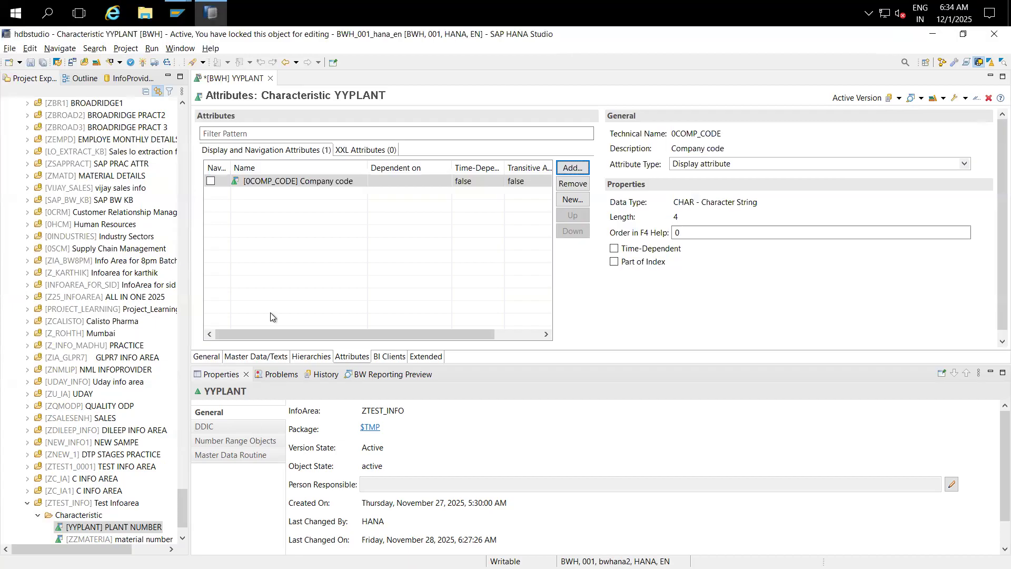
click(211, 181)
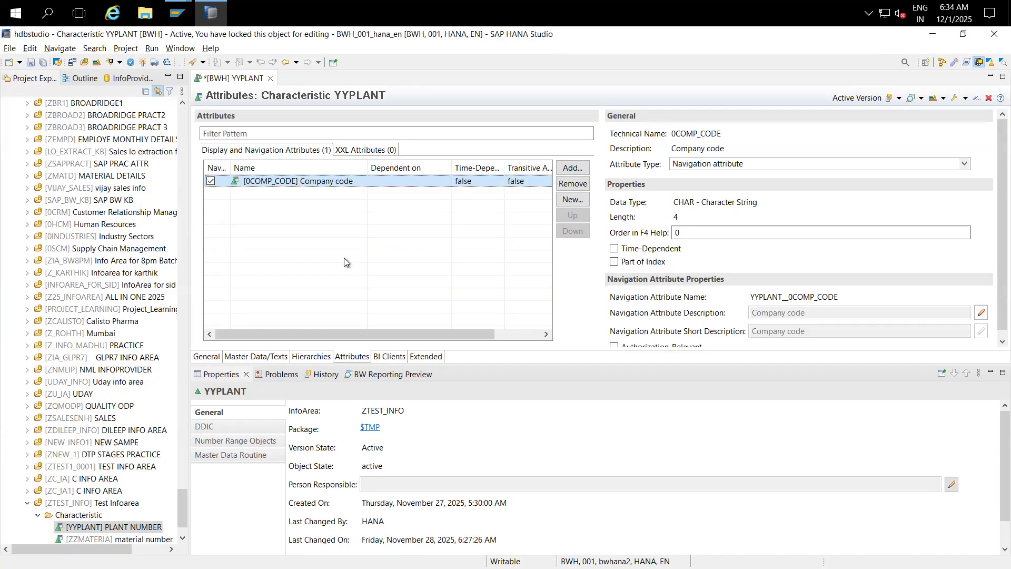
- Take the attribute name 0COUNTRY from 0PLANT in SAP GUI and add that characteristic to YYPLANT's attributes in SAP HANA Studio
key(alt+Tab)
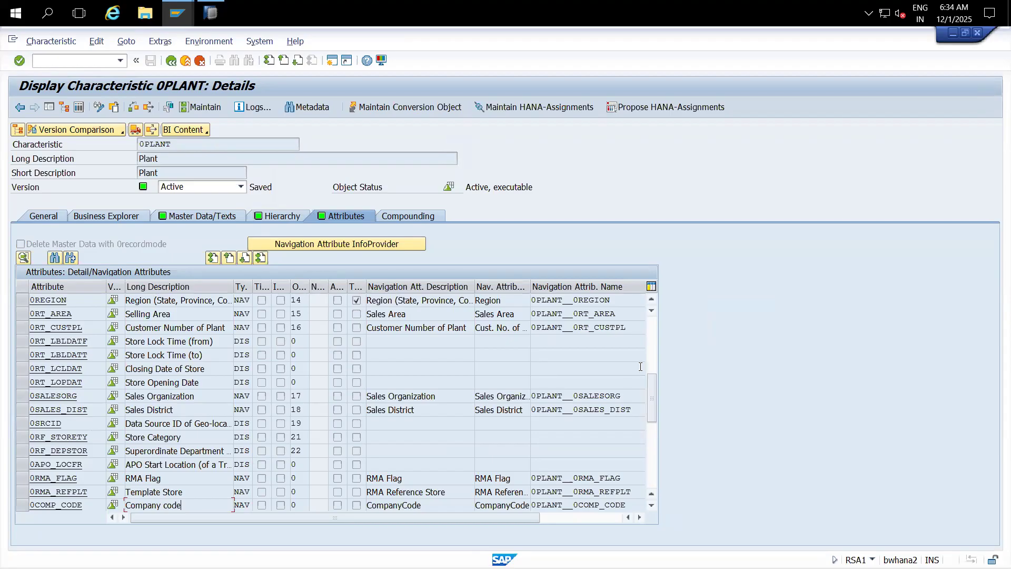
click(652, 355)
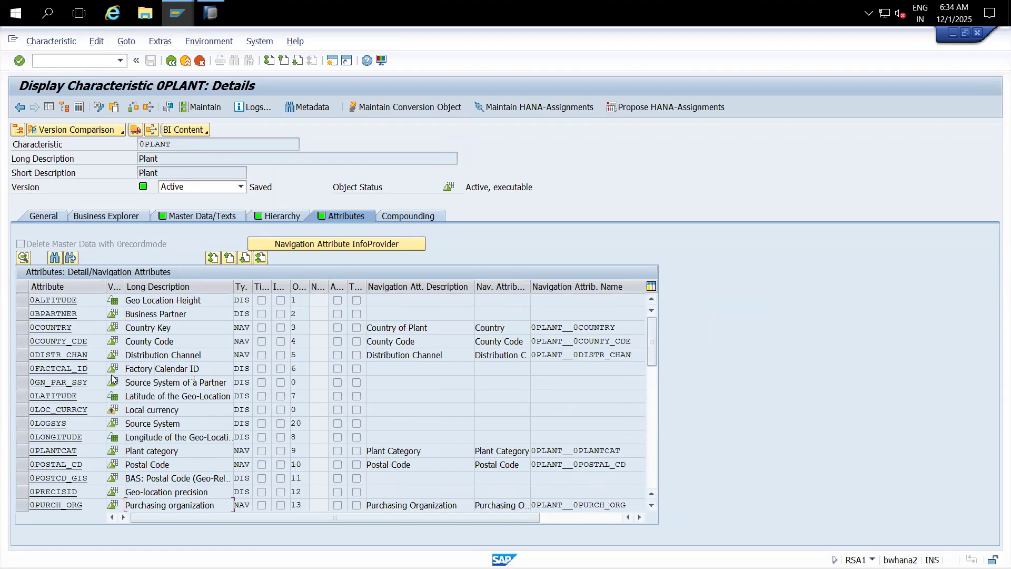
drag(73, 328, 14, 330)
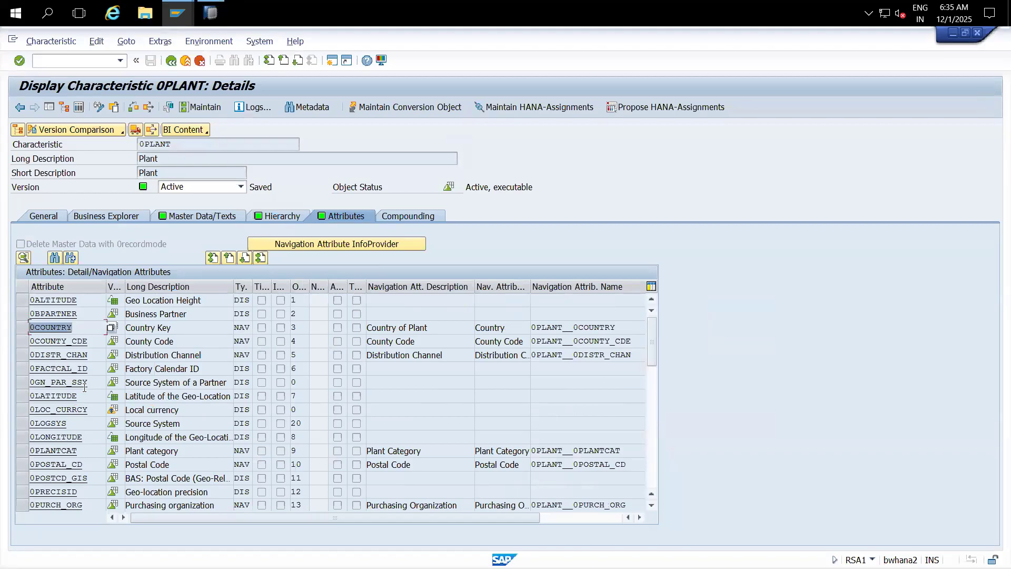
click(210, 13)
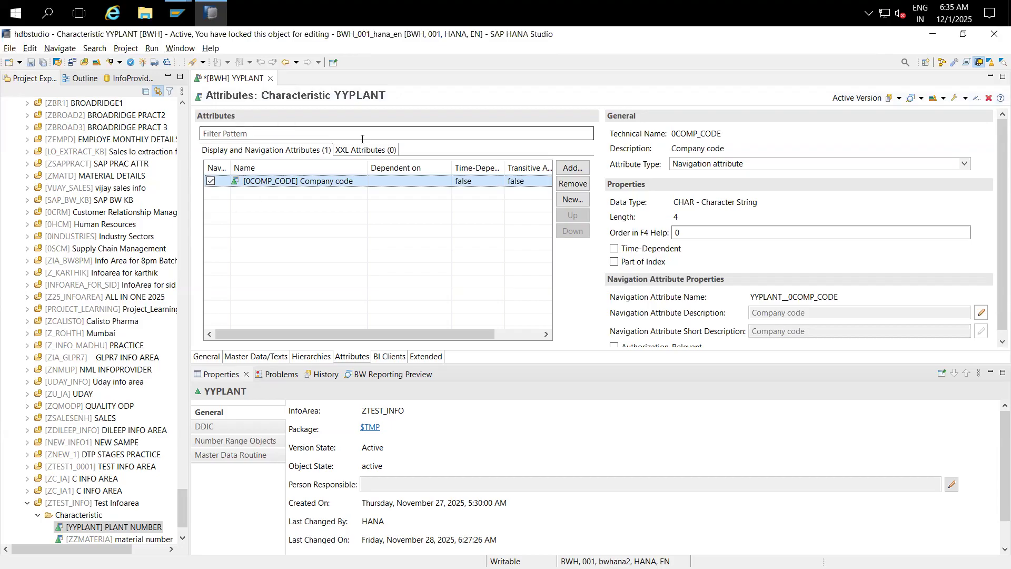
click(571, 167)
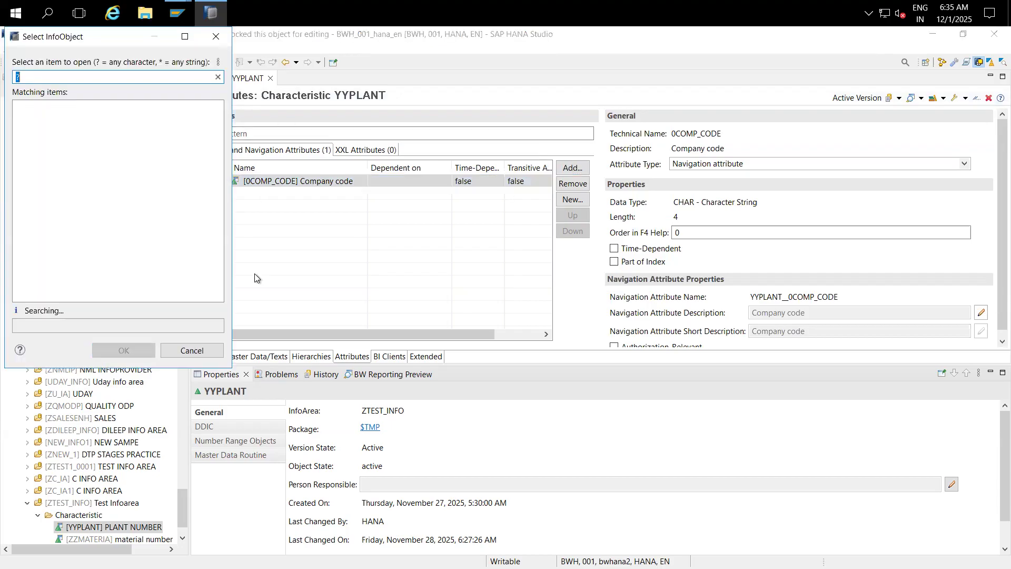
text(0COUNTRY)
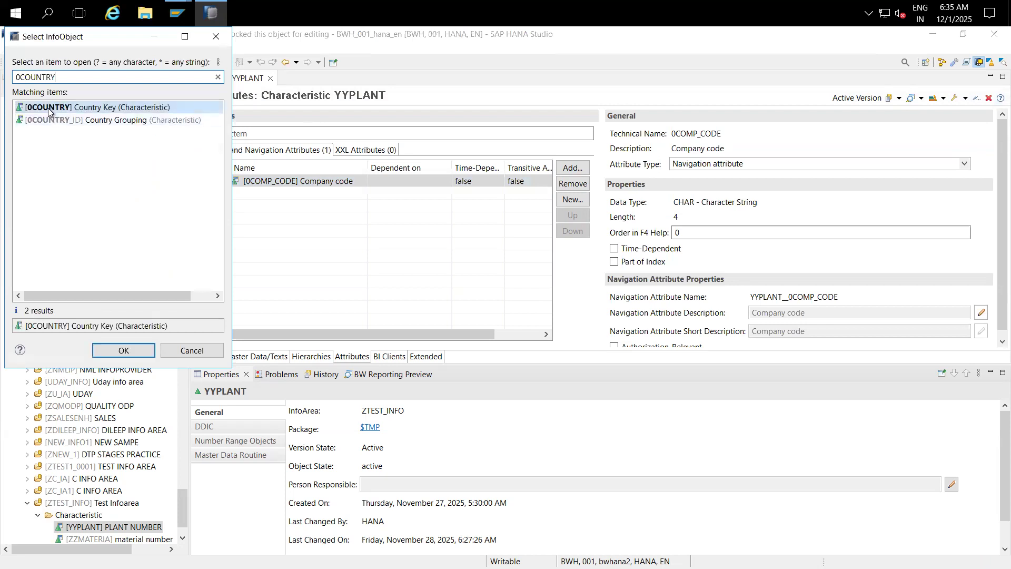
double_click(48, 108)
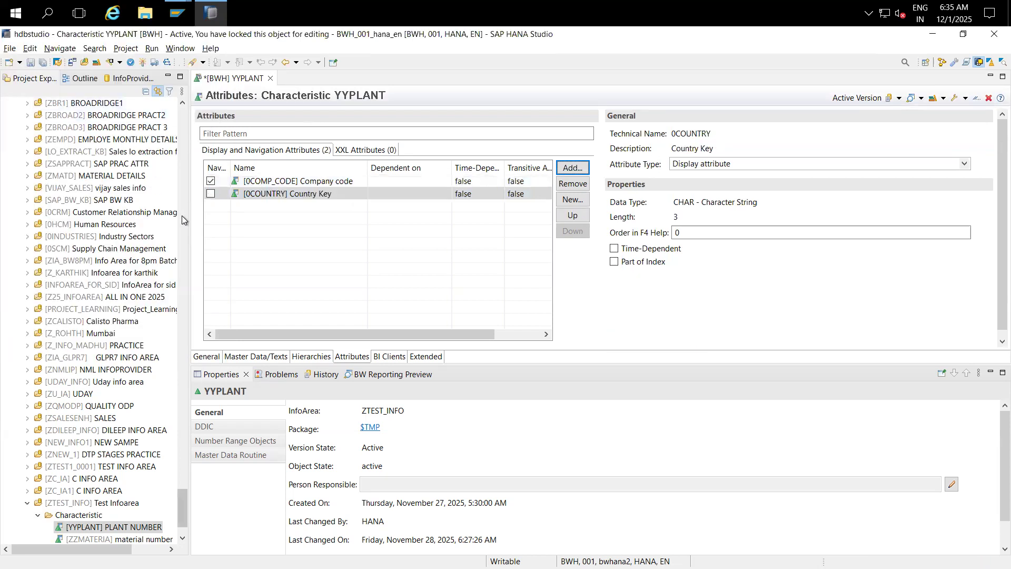
- Check the attribute type of 0COUNTRY in 0PLANT in SAP GUI and make it a navigation attribute of YYPLANT in SAP HANA Studio
key(alt+Tab)
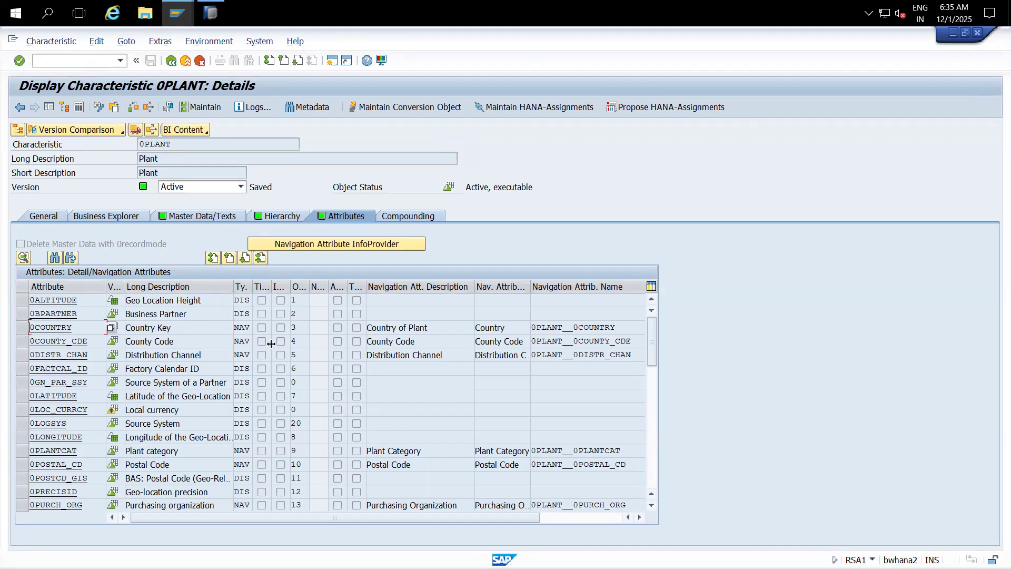
key(alt+Tab)
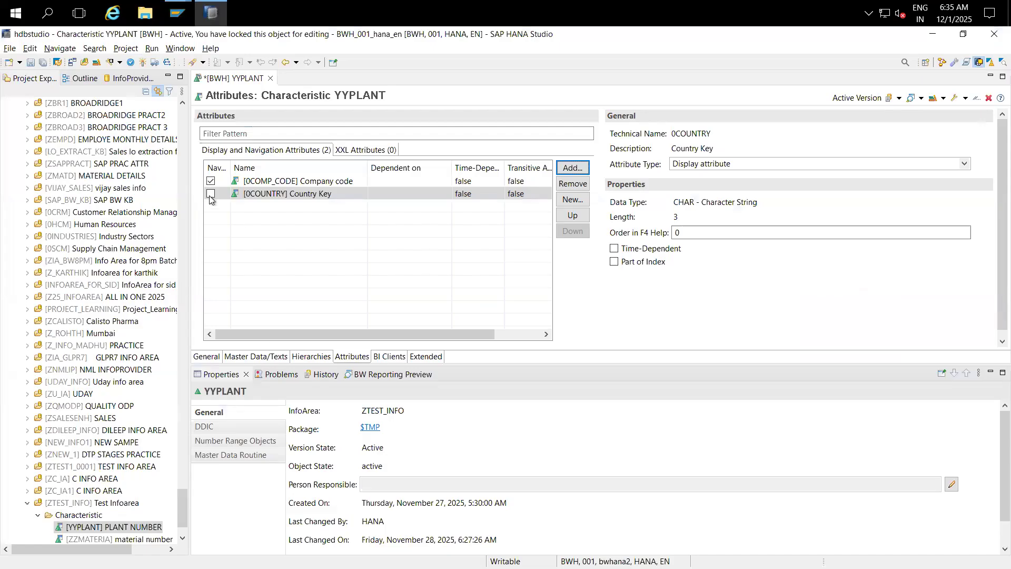
click(211, 194)
- Copy the attribute name 0LOGSYS from 0PLANT in SAP GUI and add that characteristic to YYPLANT's attributes in SAP HANA Studio
key(alt+Tab)
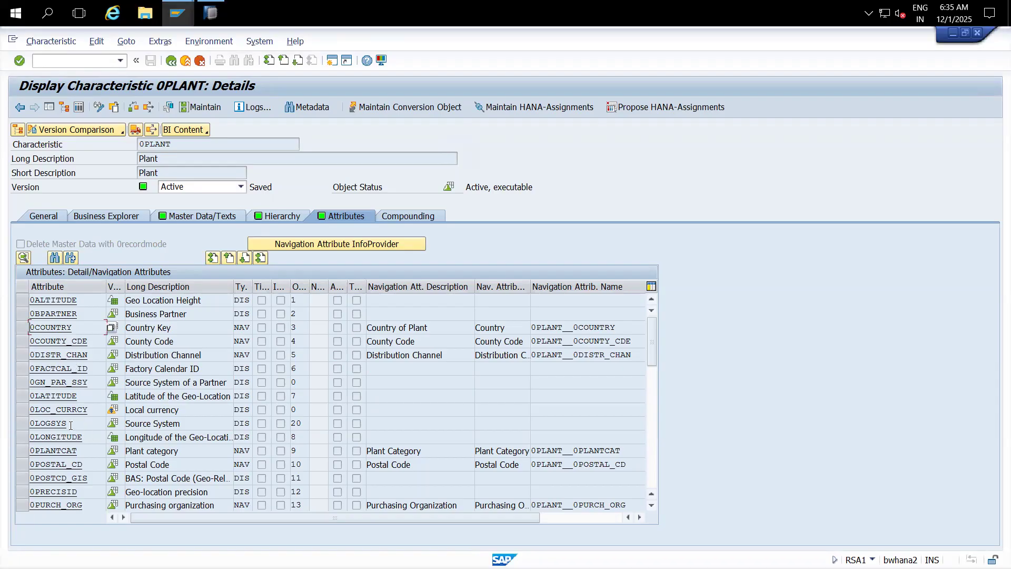
drag(70, 425, 21, 427)
key(ctrl+c)
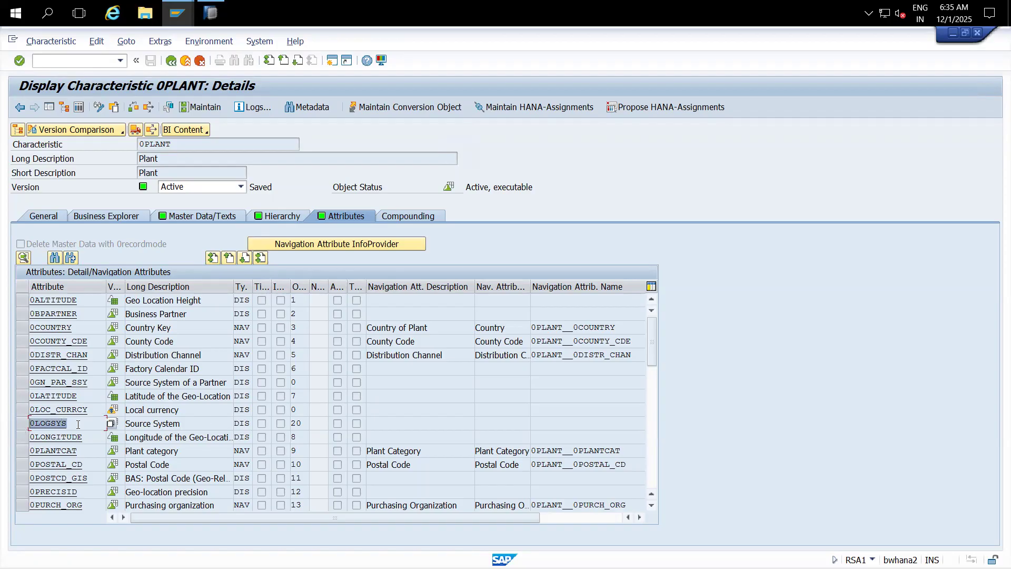
key(alt+Tab)
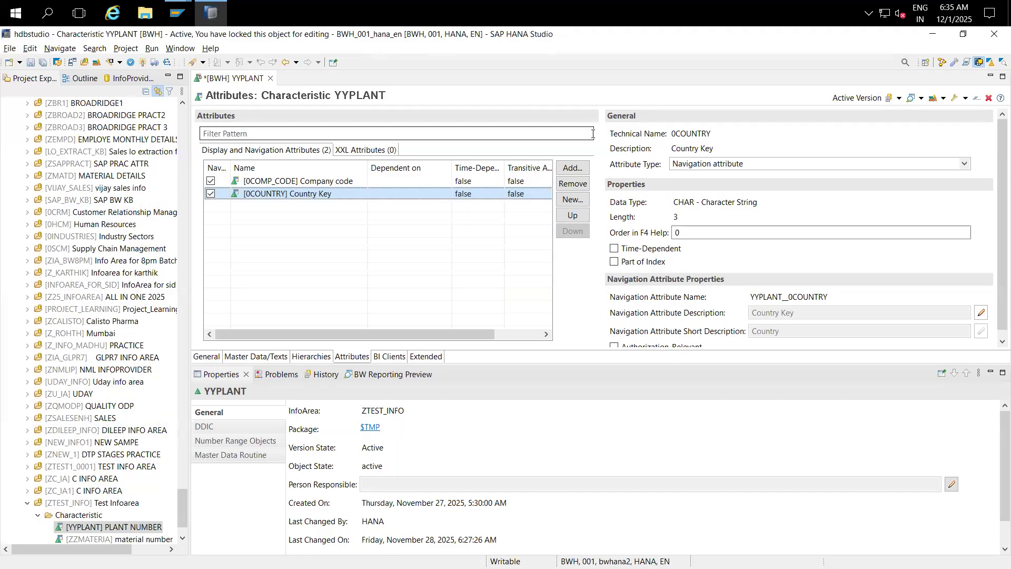
click(570, 169)
key(ctrl+v)
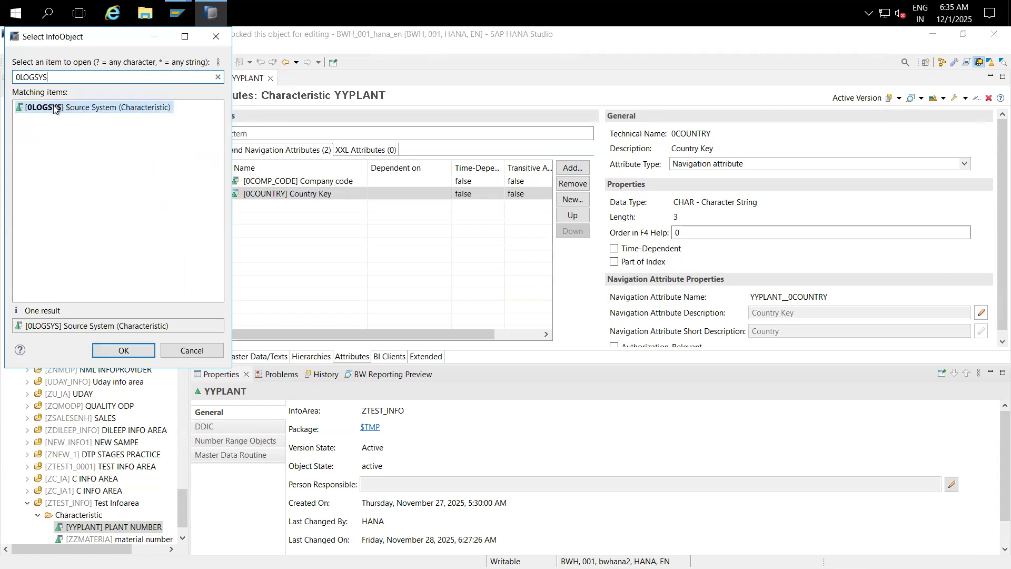
key(Return)
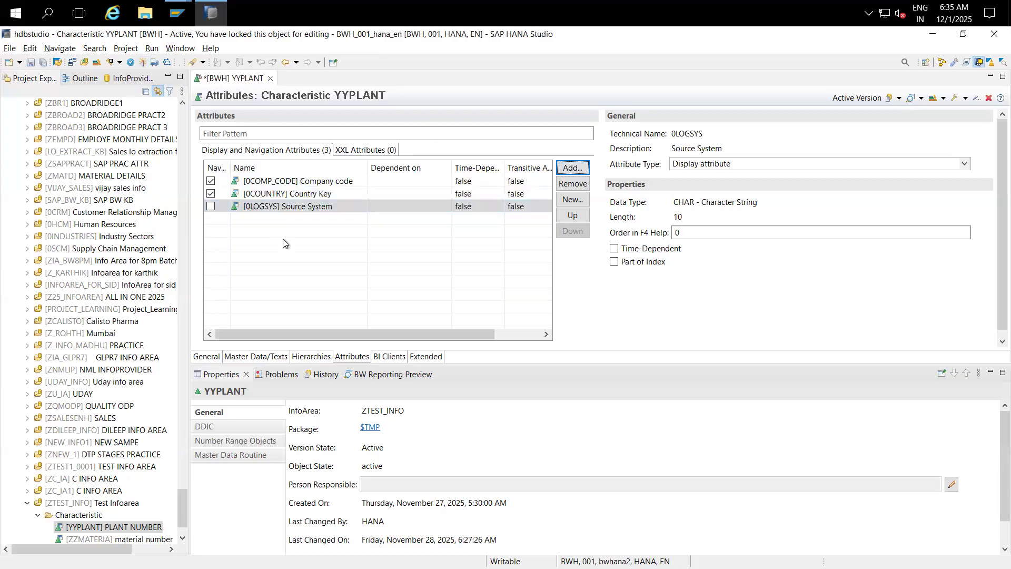
- Switch to SAP GUI and review the compounding, hierarchy and master data/texts settings of 0PLANT
key(alt+Tab)
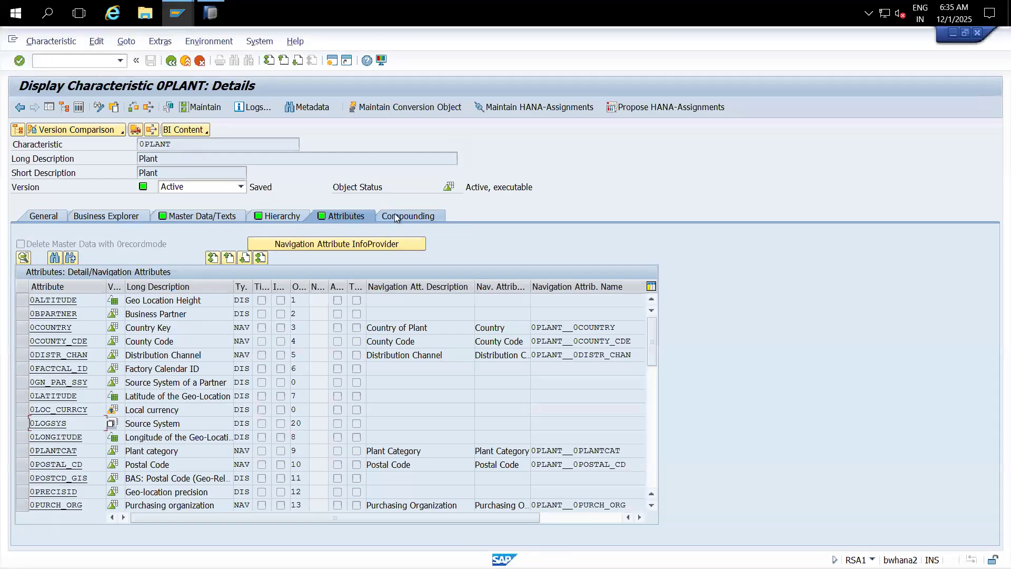
click(416, 217)
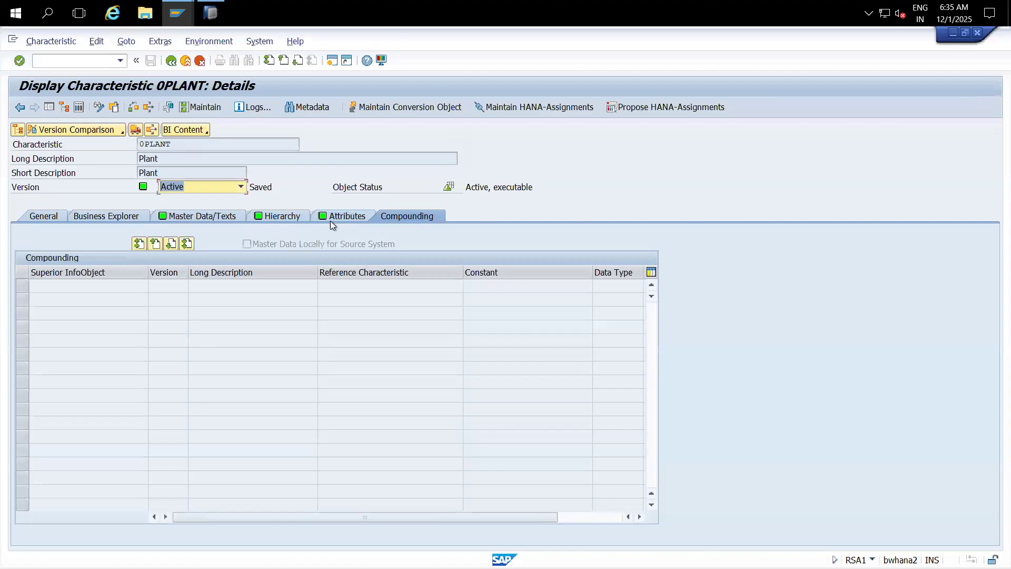
click(284, 218)
click(211, 218)
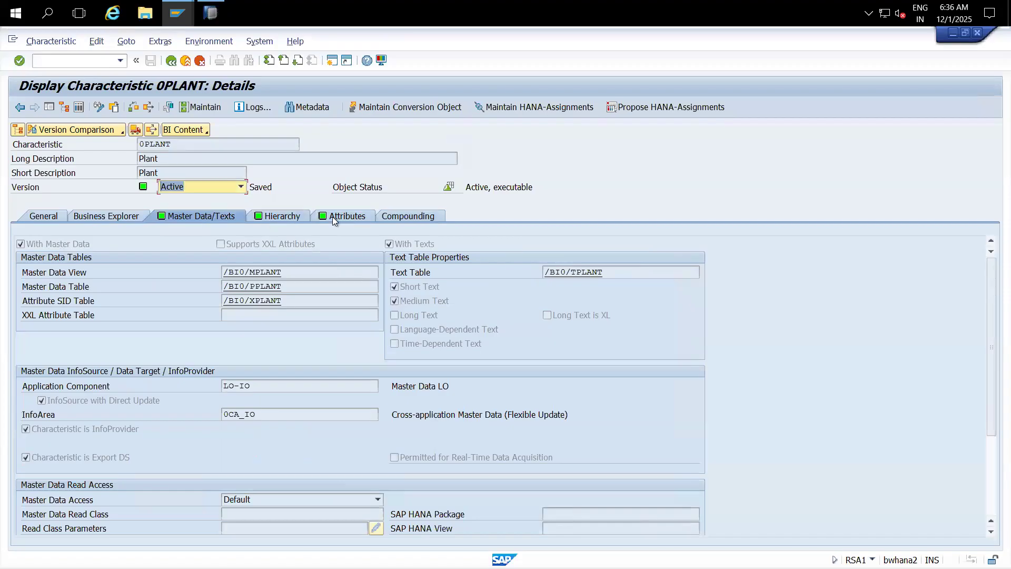
- Switch back to SAP HANA Studio, disable the Hierarchies property of YYPLANT and activate the characteristic
key(alt+Tab)
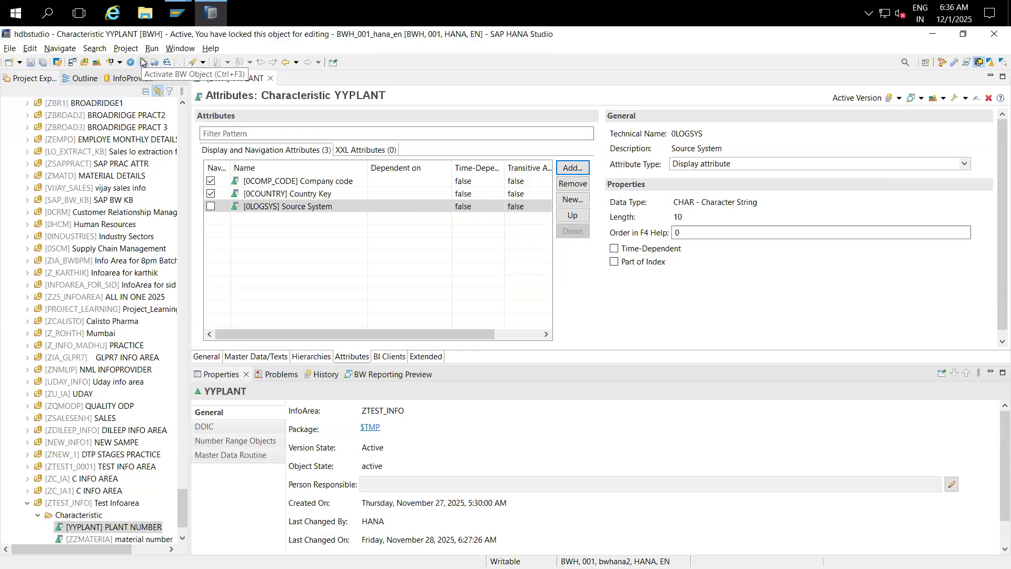
click(303, 357)
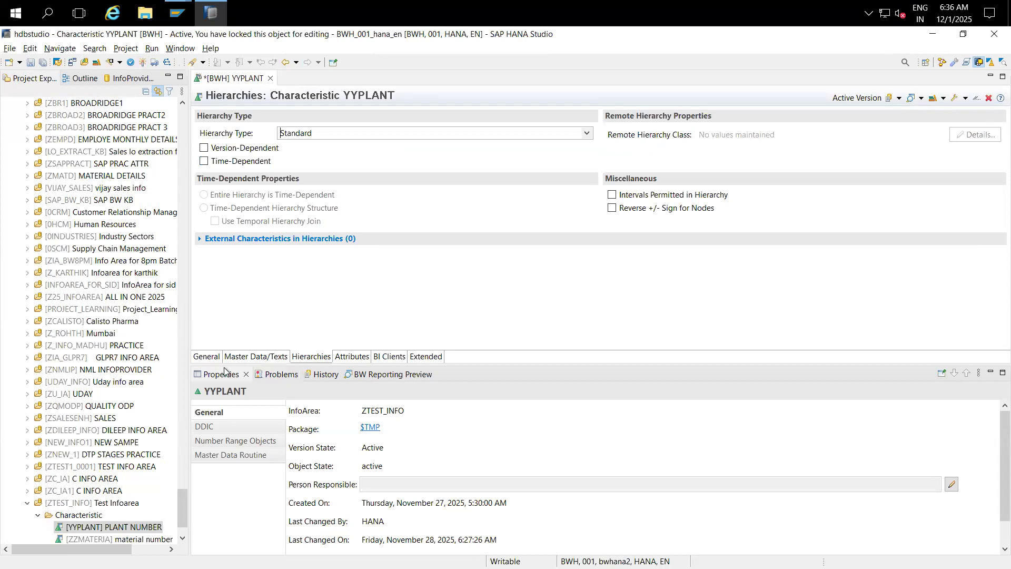
click(210, 358)
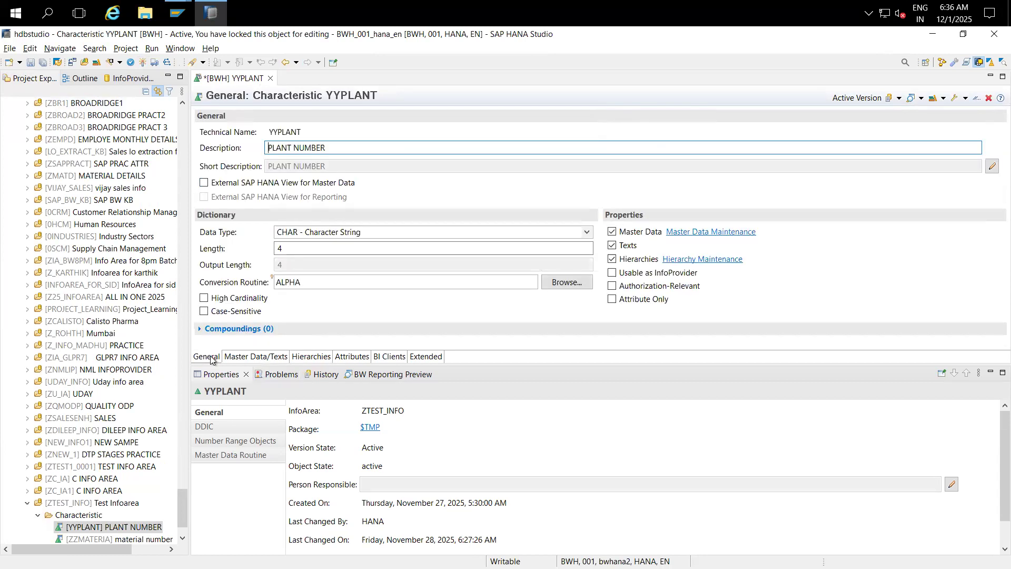
click(609, 261)
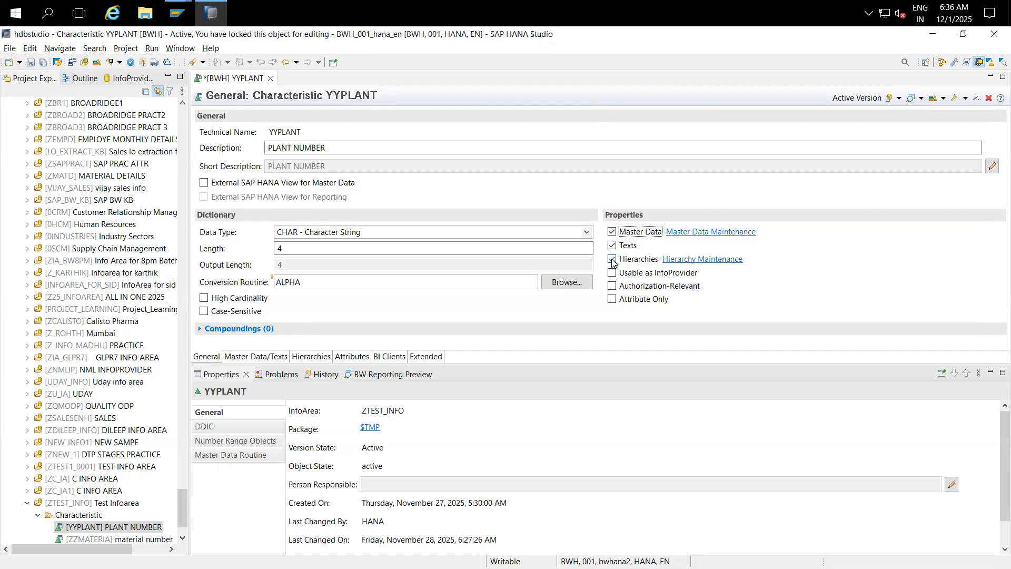
click(611, 259)
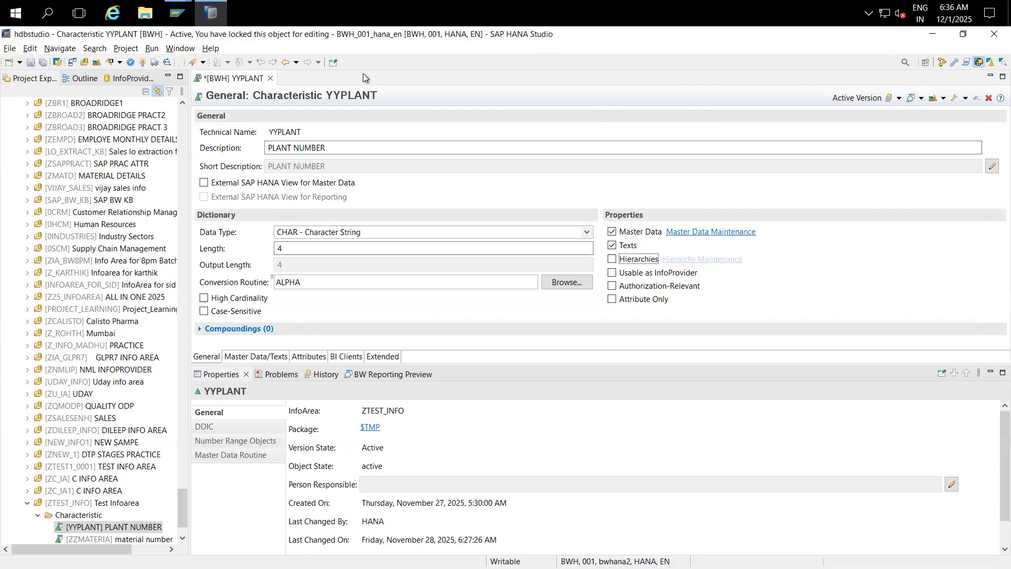
click(143, 63)
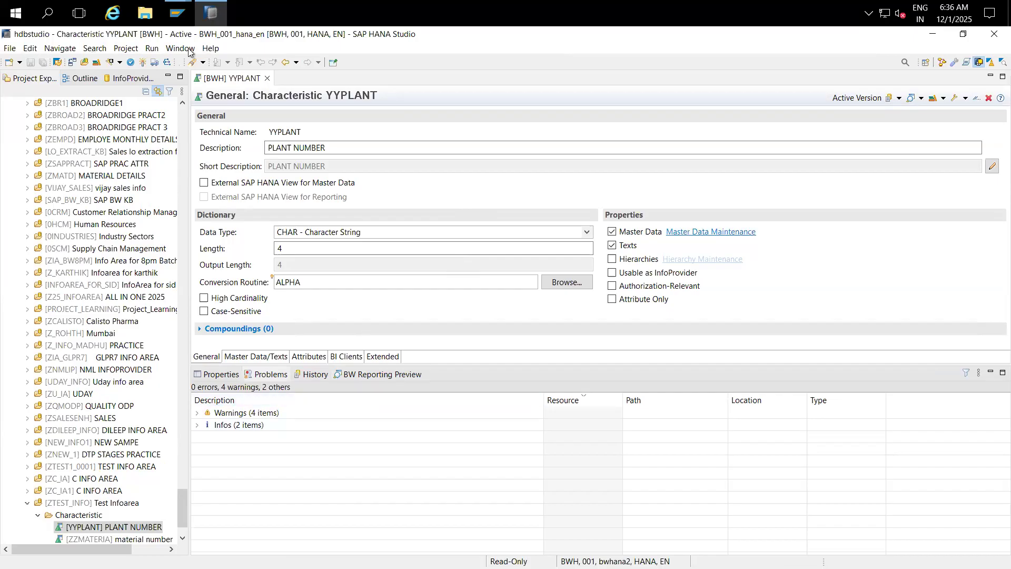
- In SAP GUI's YYPLANT session, return to the workbench, refresh the entire InfoProvider tree and reopen YYPLANT to check its attributes
mouse_move(180, 11)
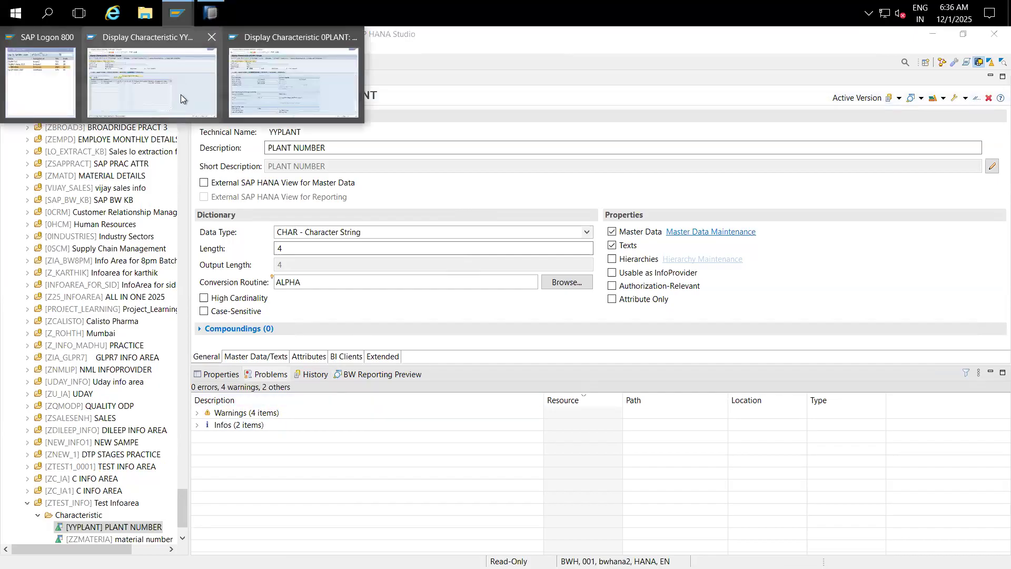
click(181, 94)
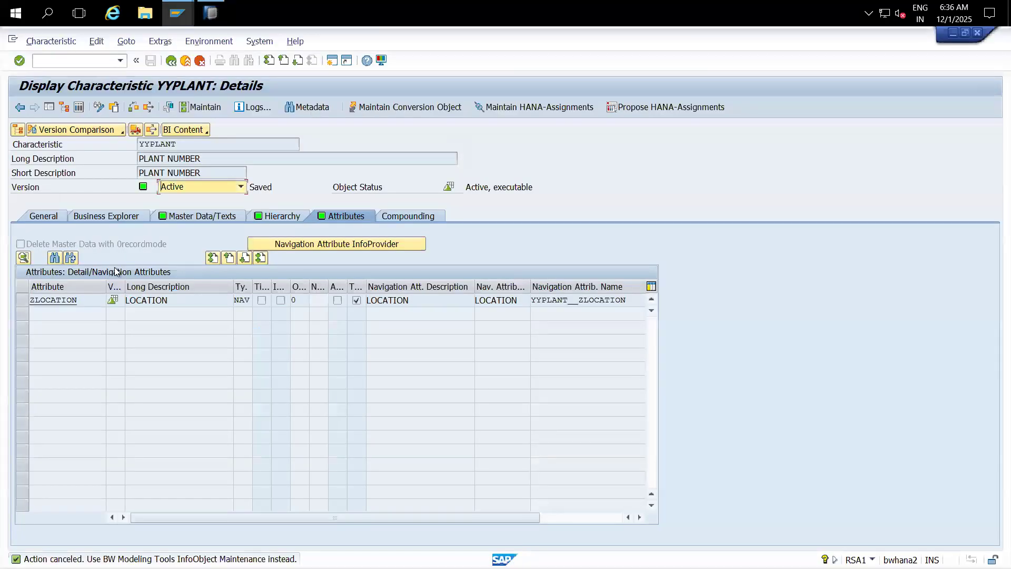
click(186, 61)
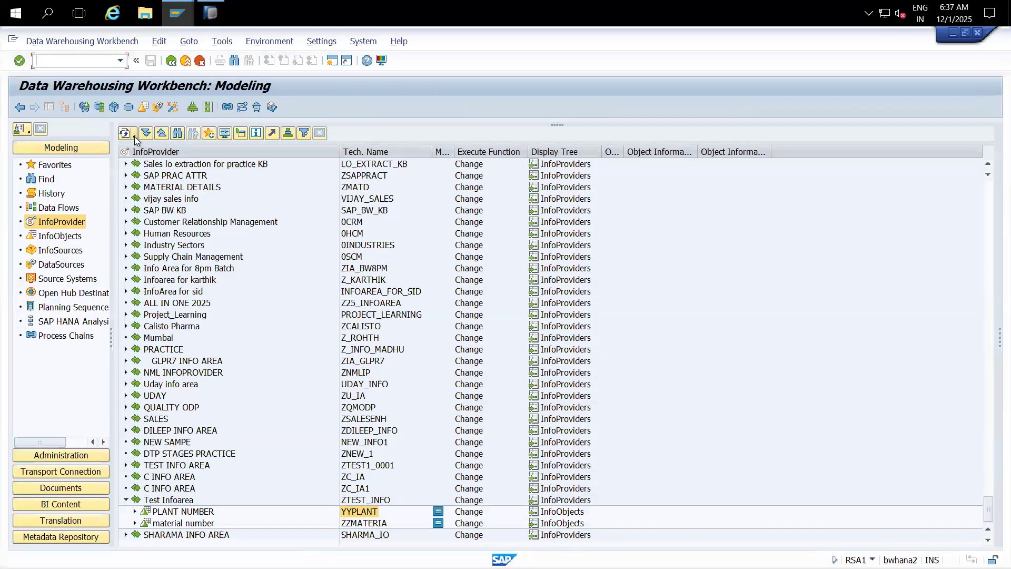
click(134, 137)
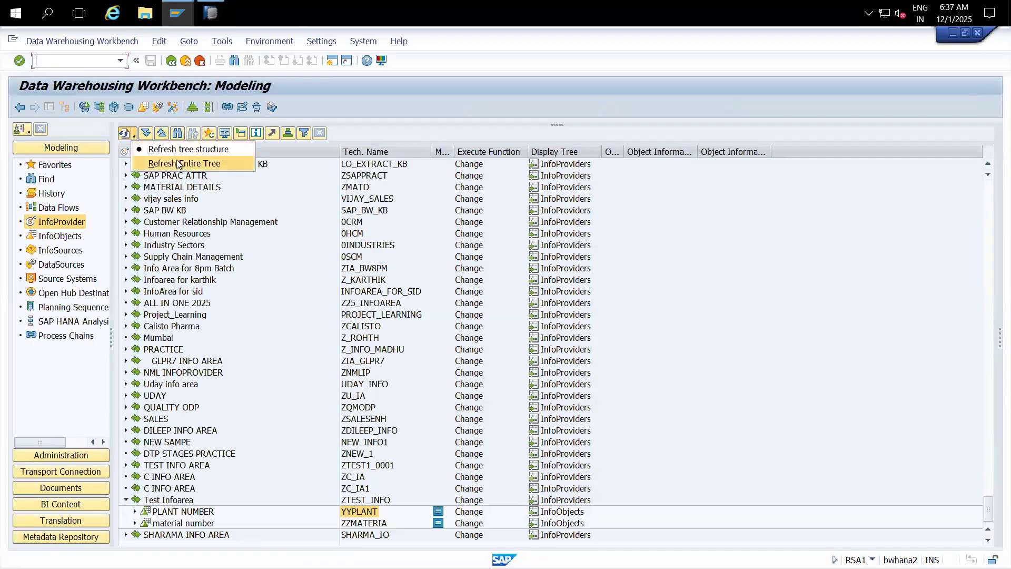
click(205, 163)
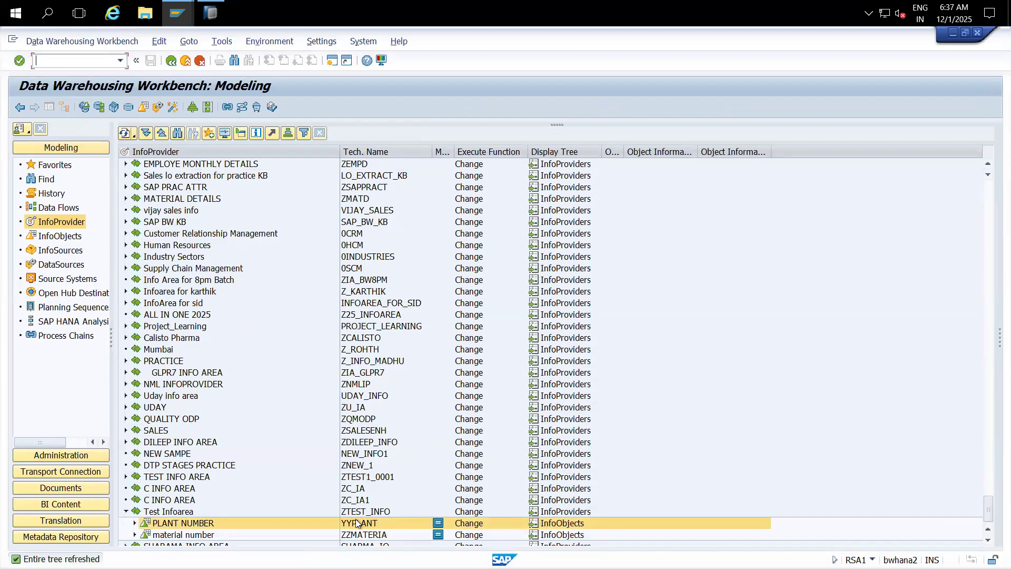
double_click(359, 523)
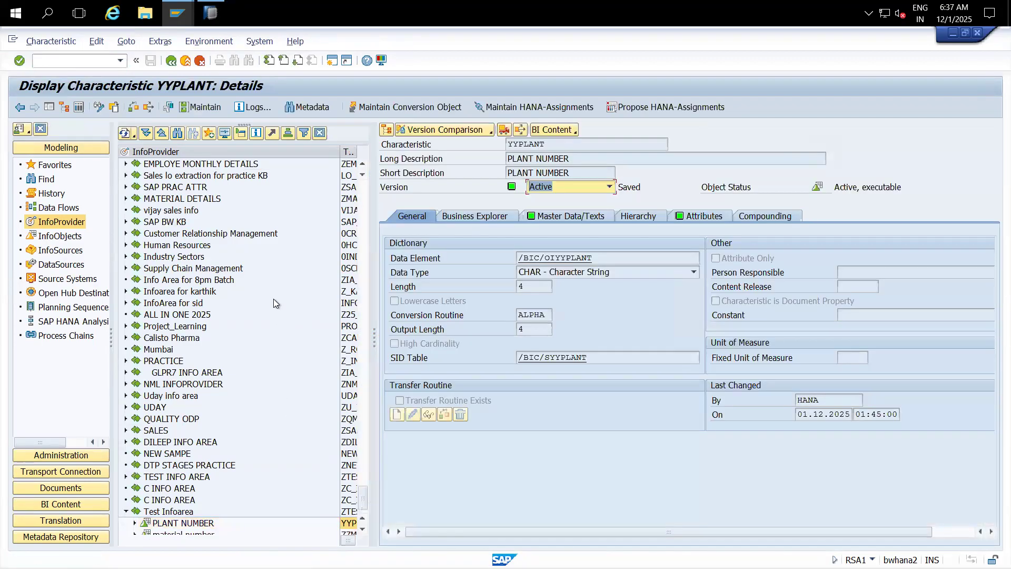
click(697, 216)
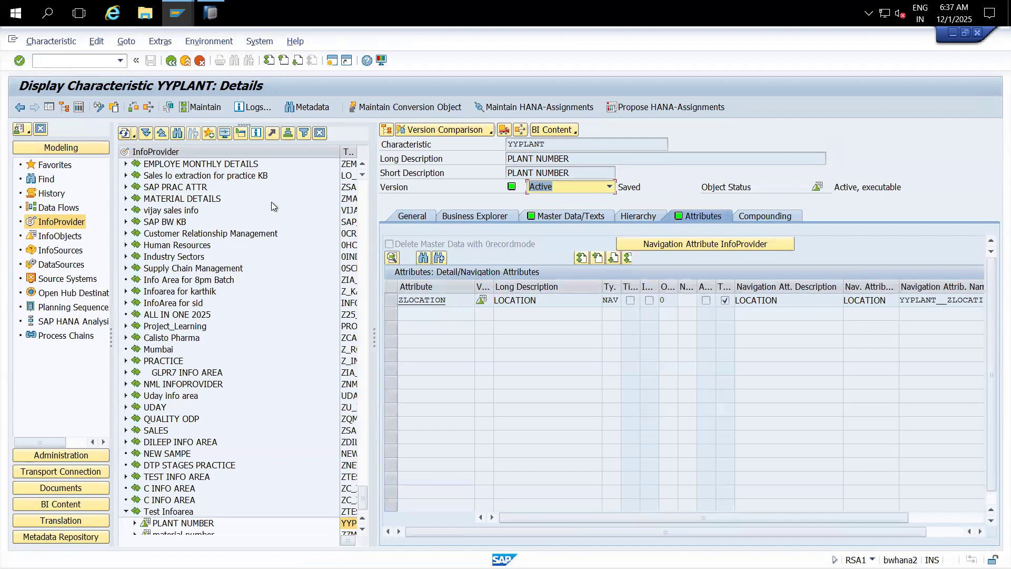
- Restart the Data Warehousing Workbench with /nrsa1, expand 0PLANT in the InfoProvider tree and view its attributes
click(88, 62)
text(/nrsa1)
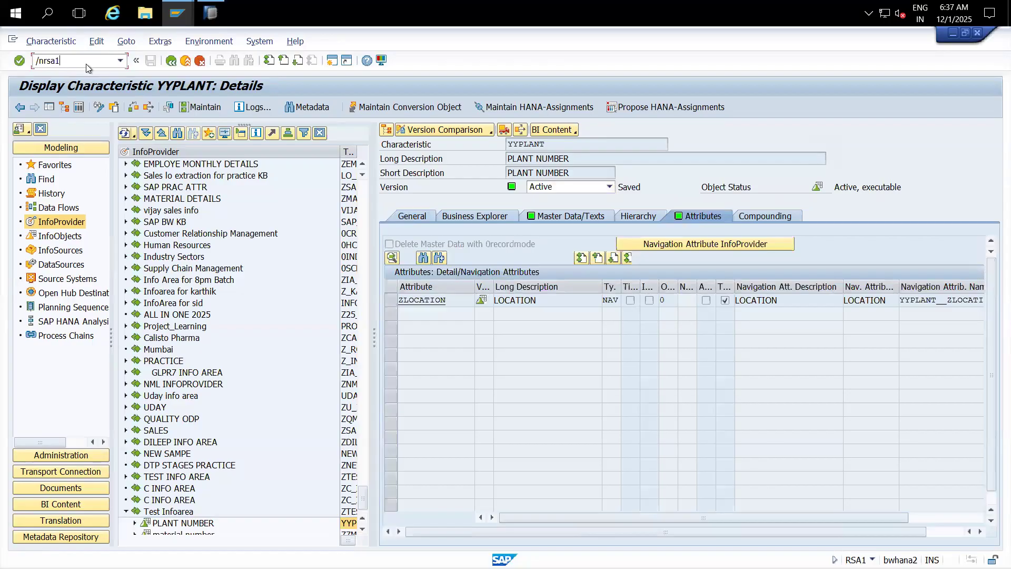
key(Return)
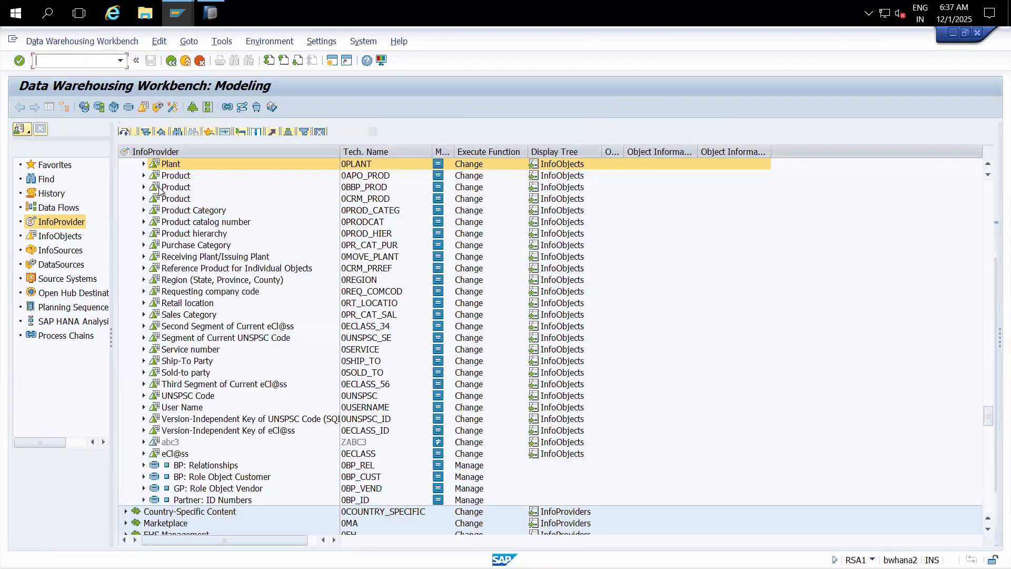
click(142, 165)
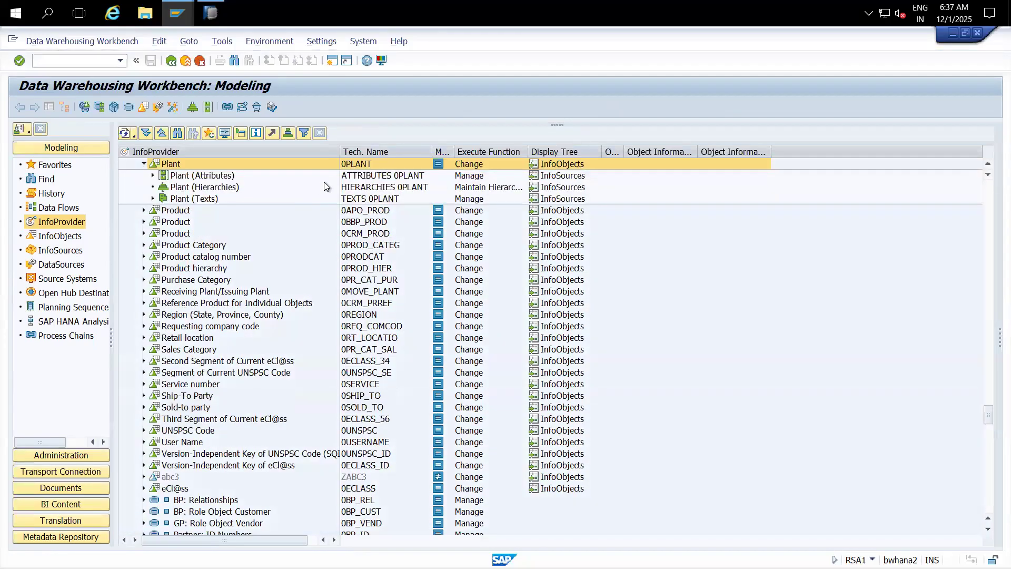
double_click(356, 165)
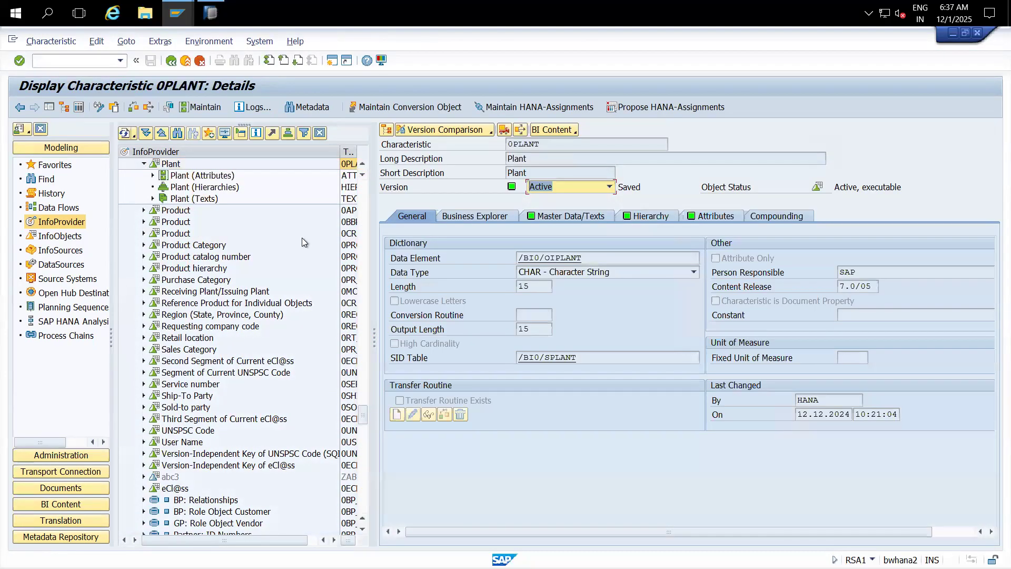
click(718, 217)
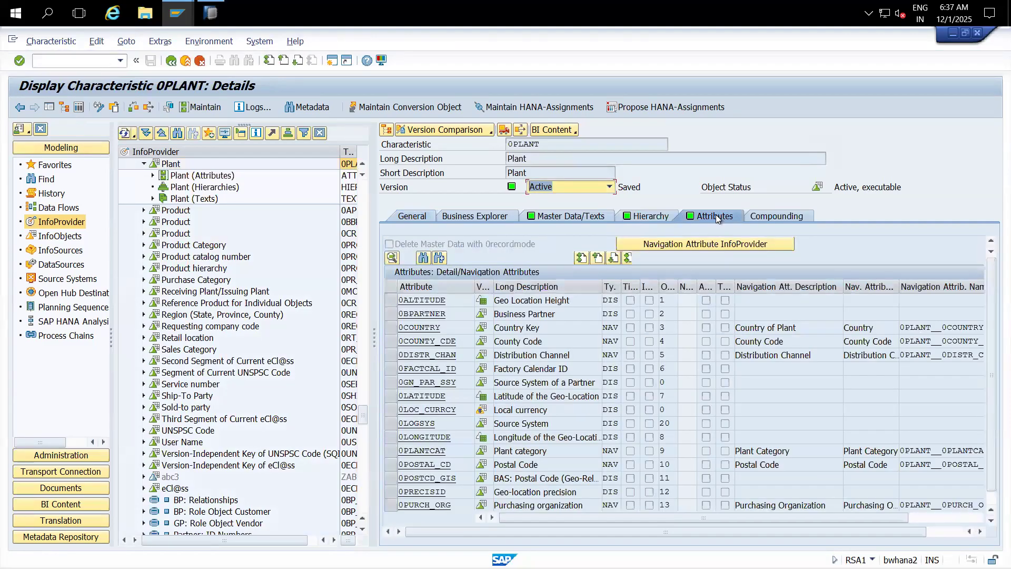
- Restart the workbench with /nrsa1, search for YYPLANT and examine its attributes full width, comparing with SAP HANA Studio
click(90, 63)
text(/nrsa1)
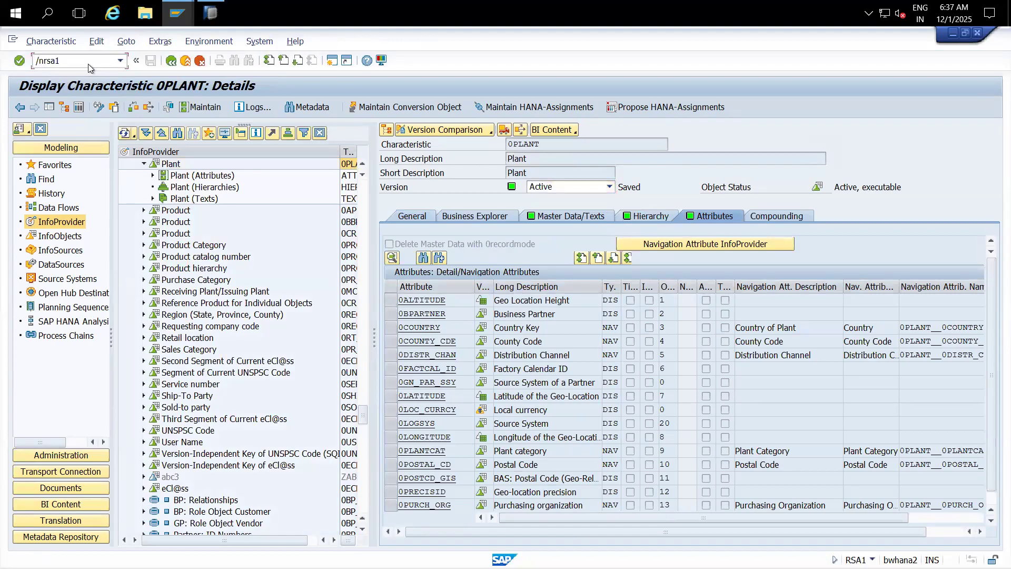
key(Return)
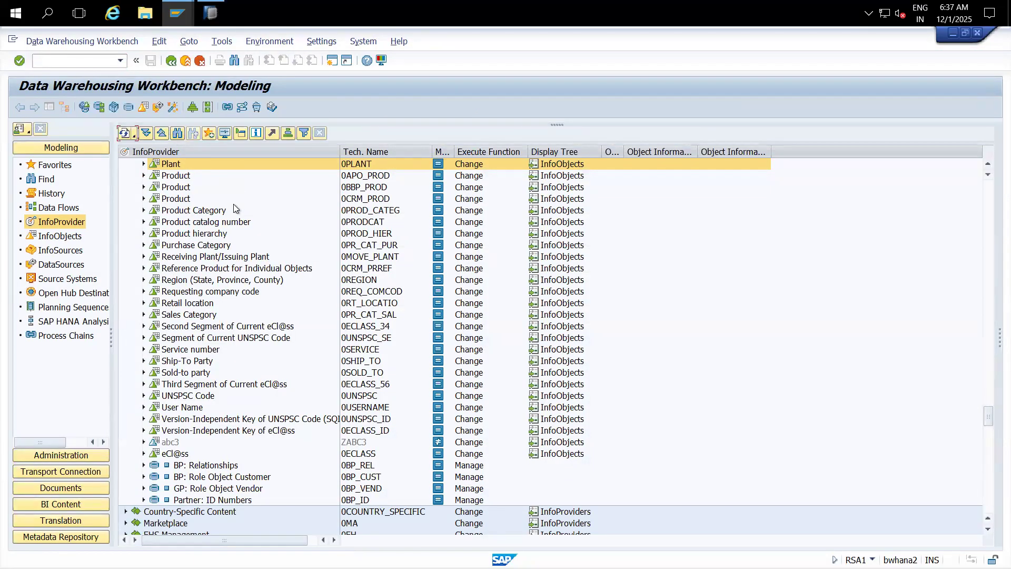
click(177, 133)
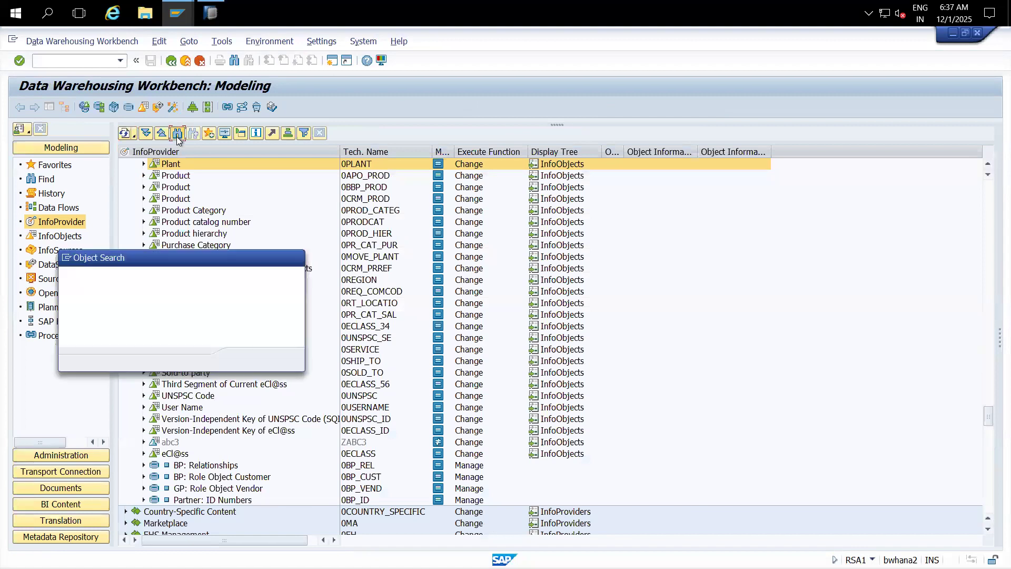
text(YYPLANT)
key(Return)
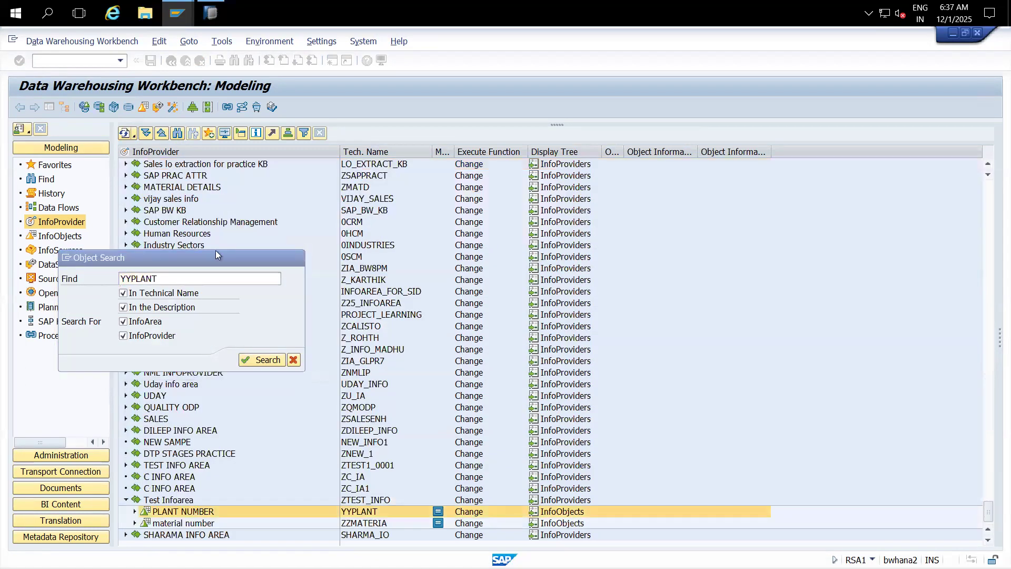
double_click(185, 511)
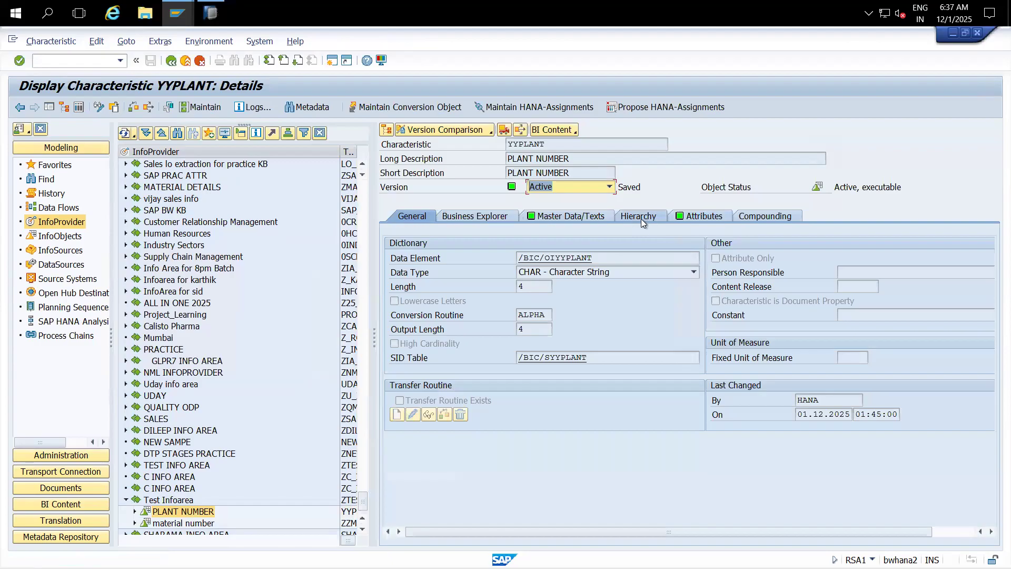
click(697, 218)
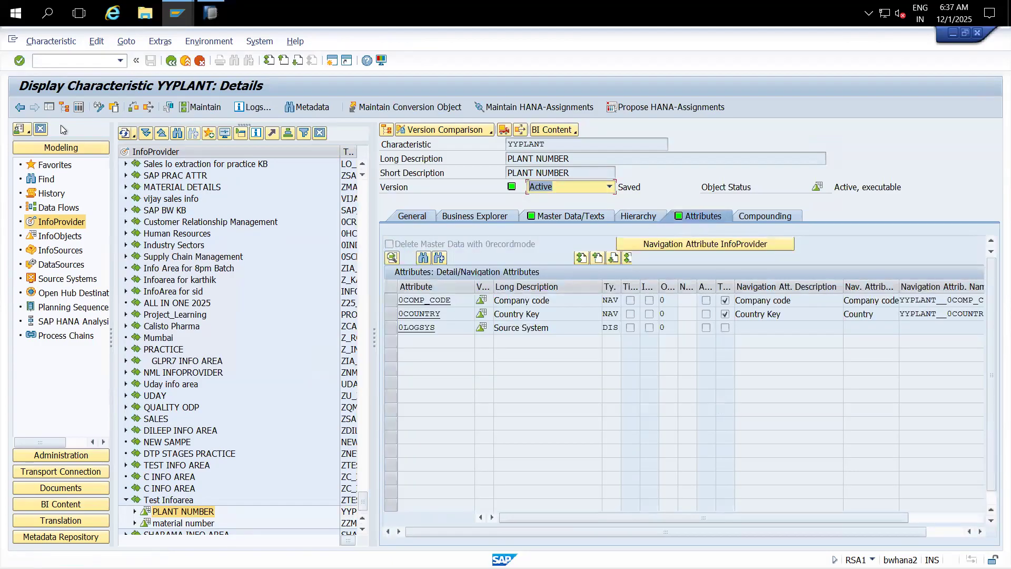
click(50, 107)
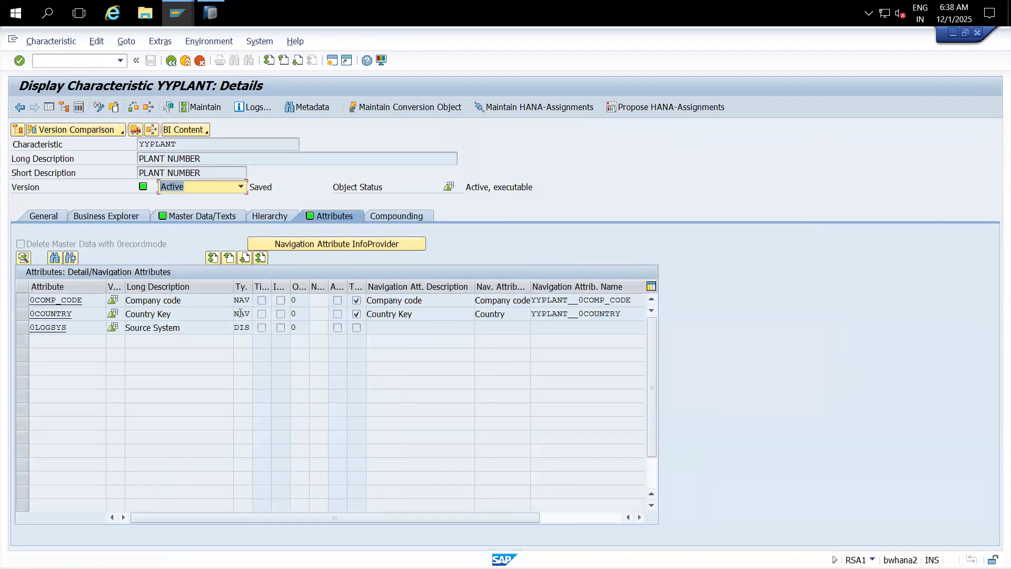
click(210, 17)
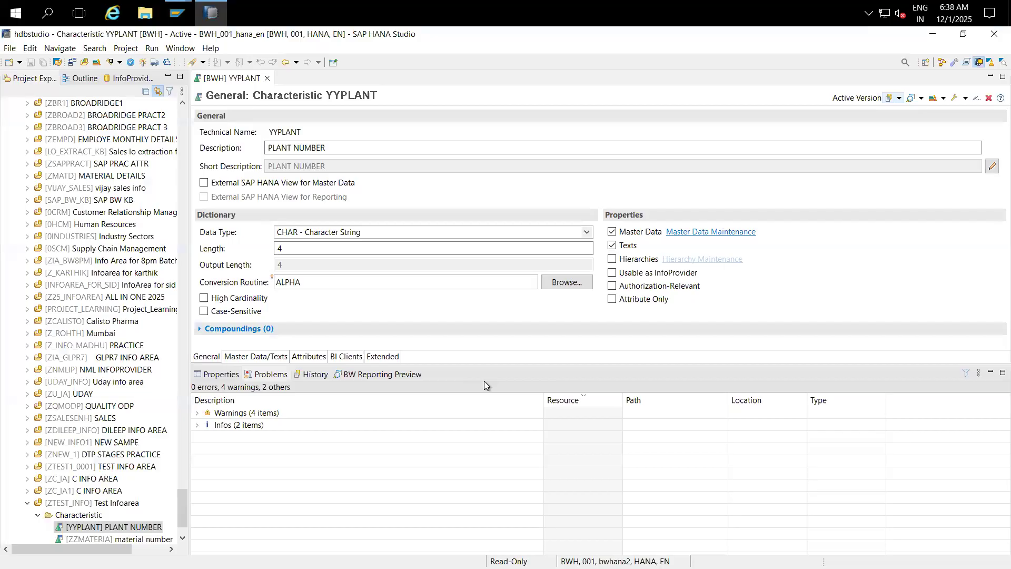
key(alt+Tab)
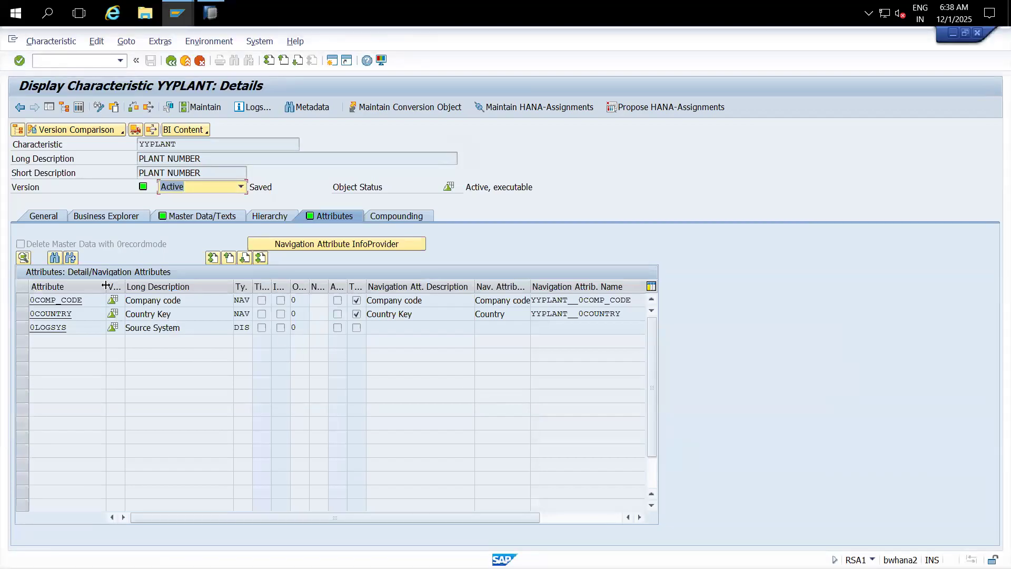
- Open YYPLANT's master data table /BIC/PYYPLANT and examine its plant key and the COMP_CODE, COUNTRY and LOGSYS fields
drag(105, 285, 100, 285)
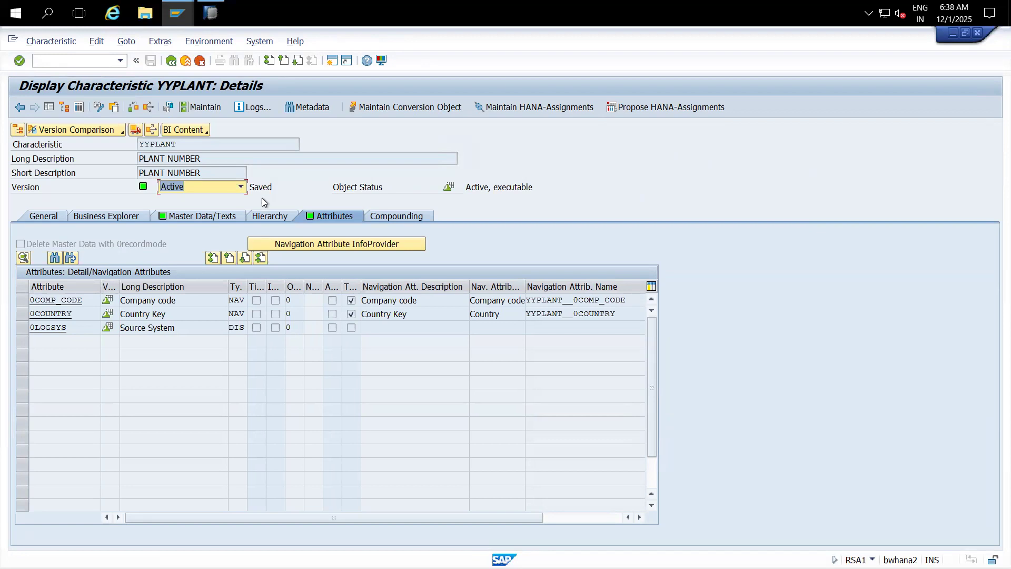
click(198, 220)
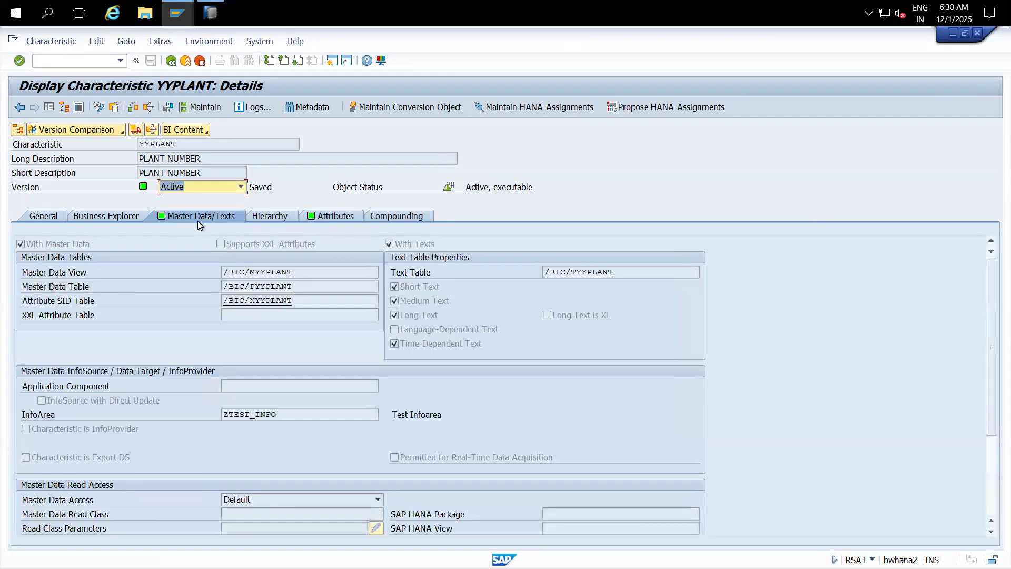
double_click(258, 286)
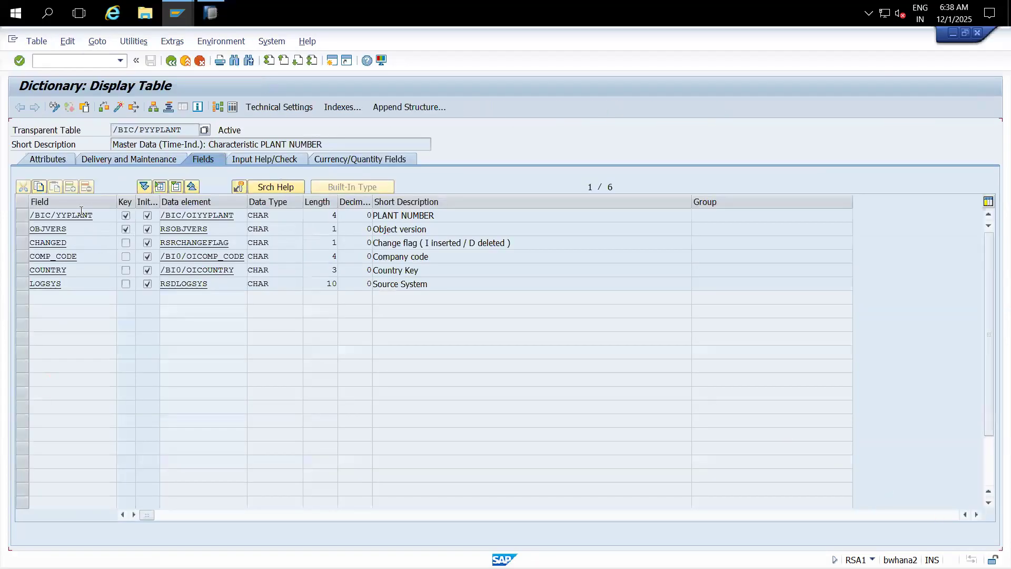
drag(98, 216, 26, 217)
drag(447, 217, 370, 218)
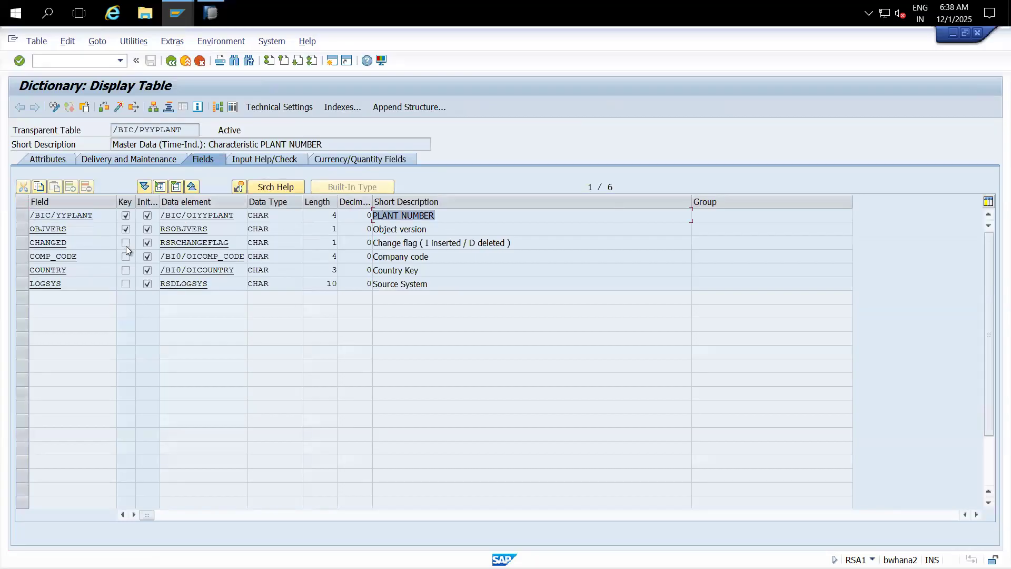
drag(84, 258, 21, 257)
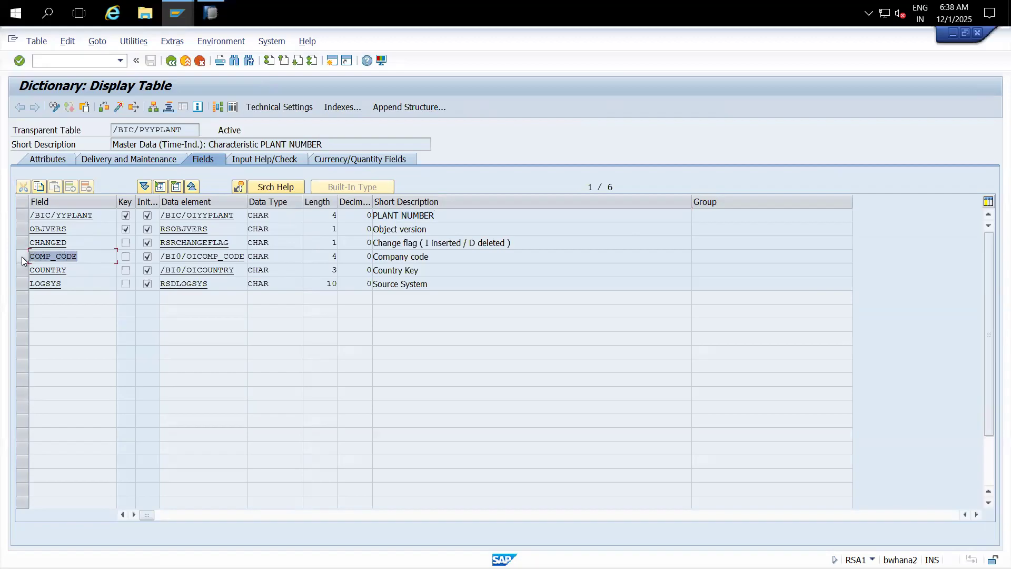
drag(75, 275, 14, 274)
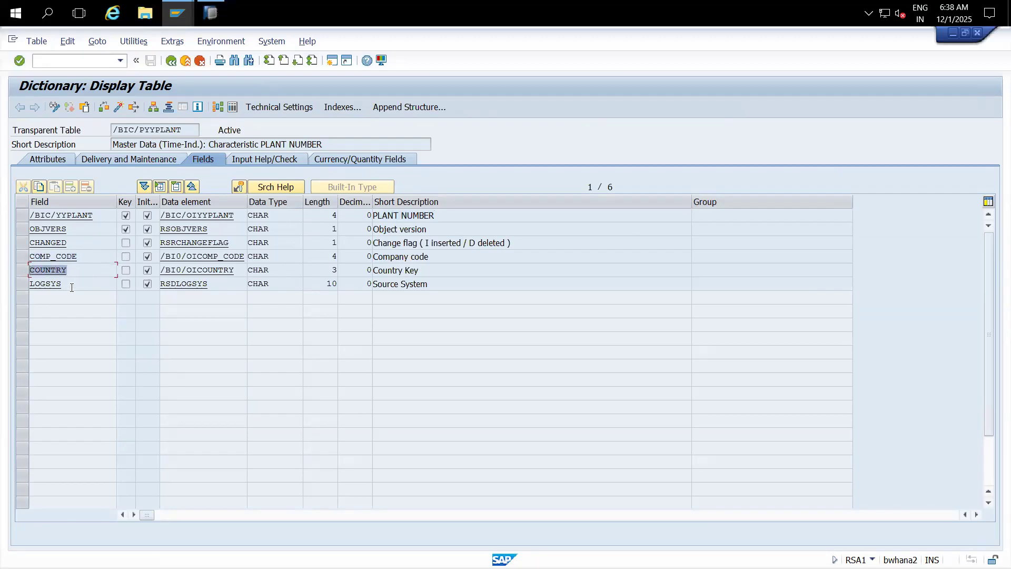
drag(72, 287, 26, 286)
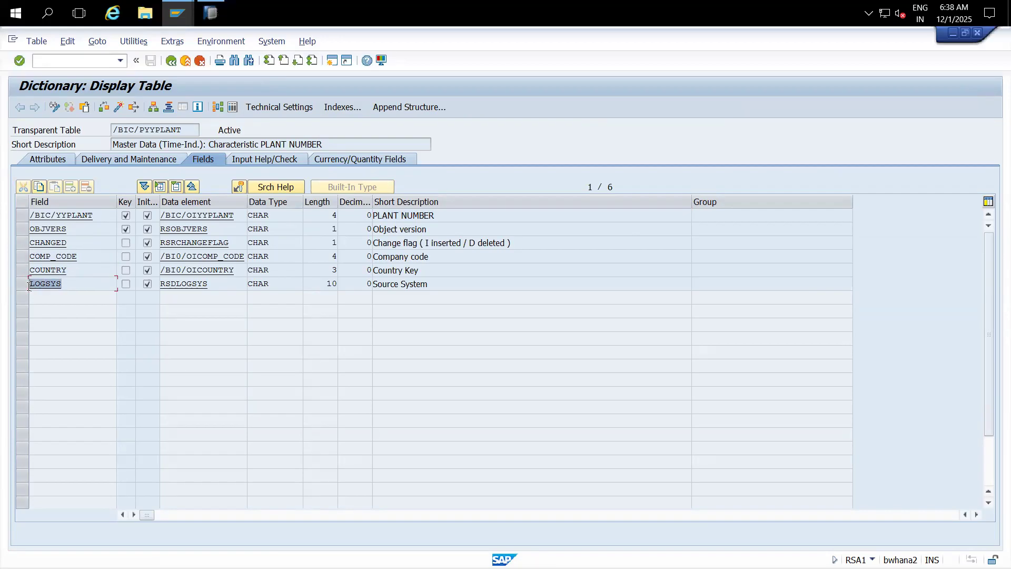
- Examine the OBJVERS and CHANGED fields of /BIC/PYYPLANT, along with the table name and the /BIC/YYPLANT key field
click(24, 229)
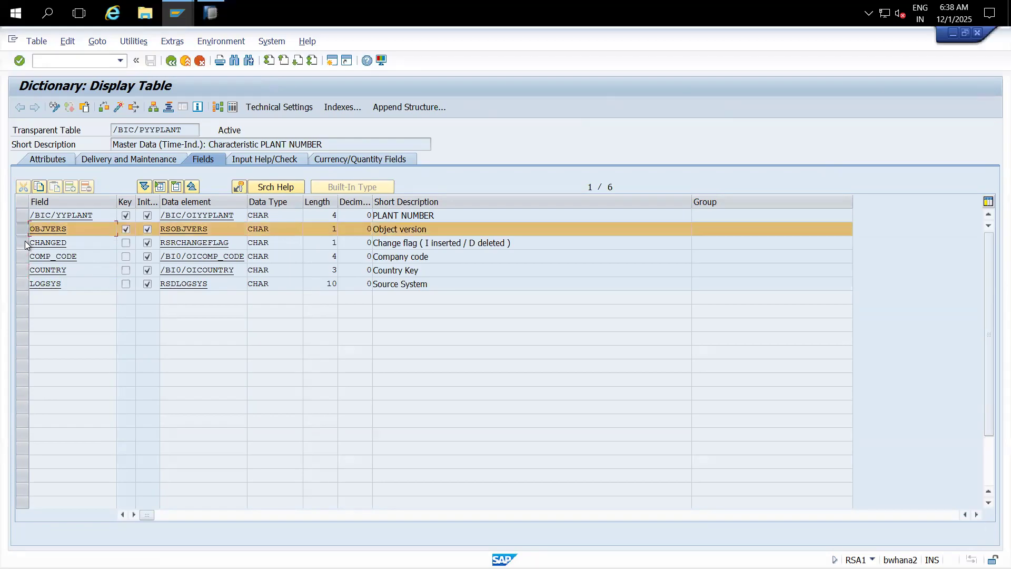
ctrl+click(24, 243)
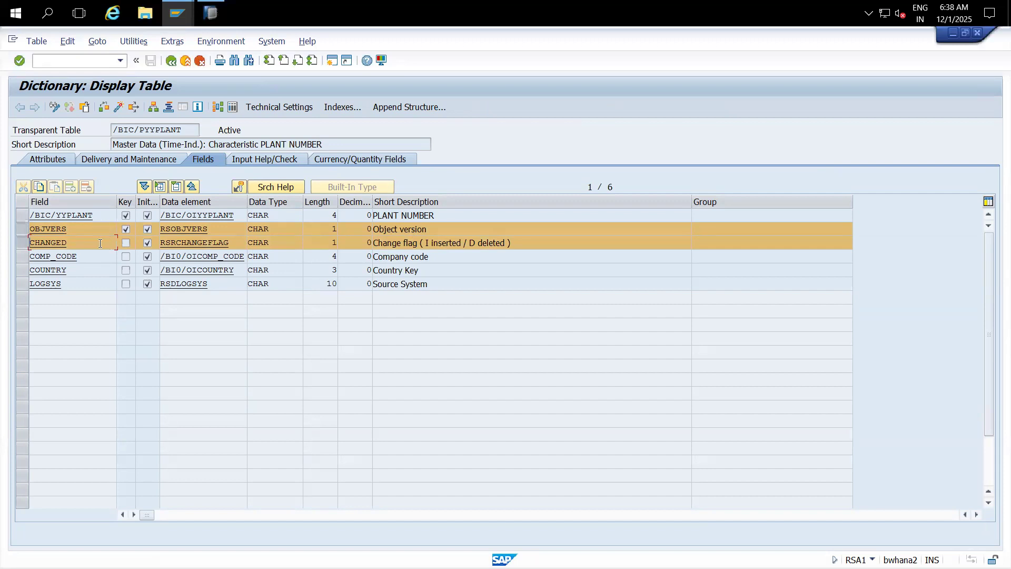
click(21, 230)
click(21, 240)
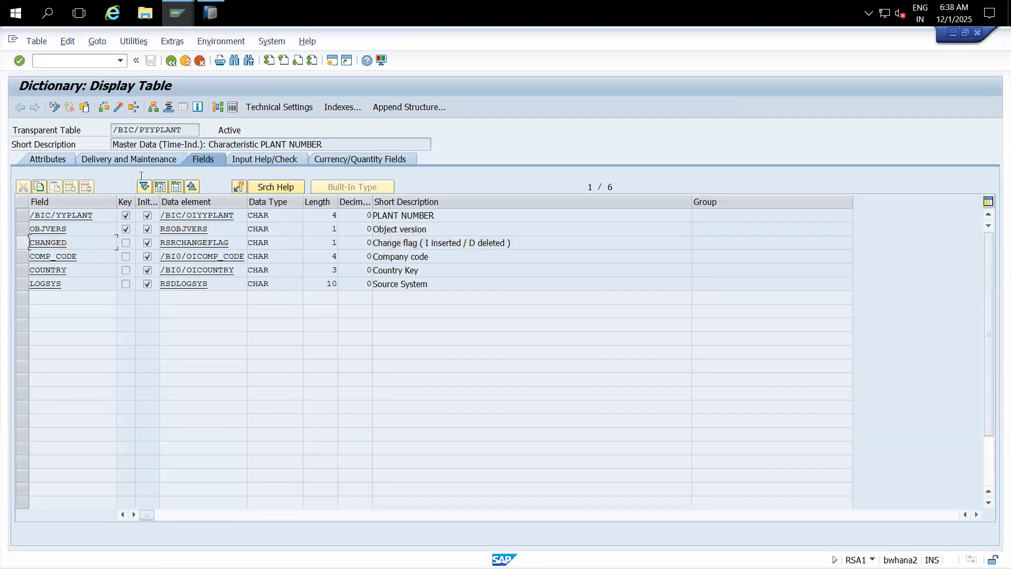
drag(181, 132, 146, 134)
click(46, 216)
drag(101, 216, 29, 215)
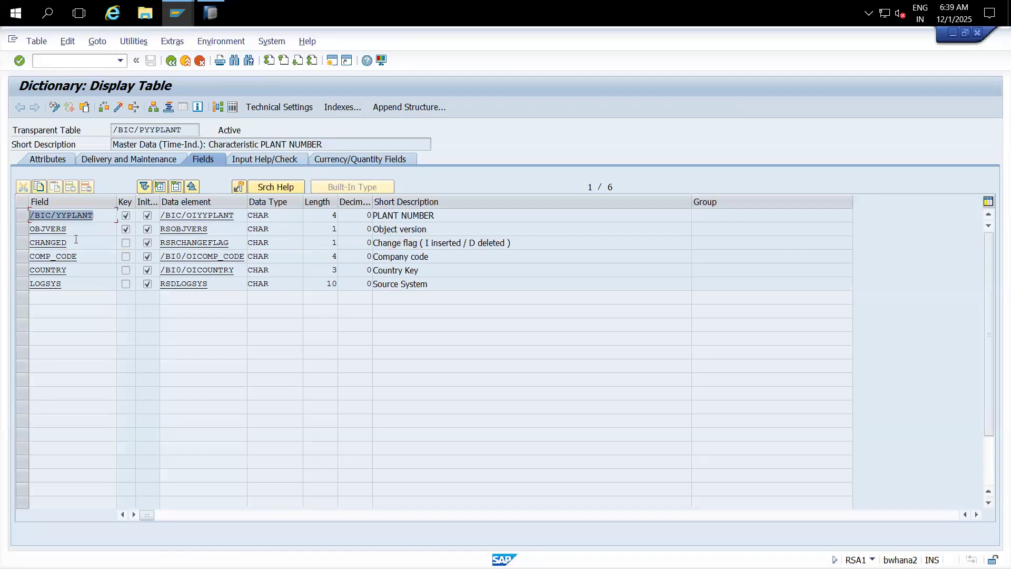
- Return to the YYPLANT characteristic and examine its data element and SID table in the general properties
click(172, 61)
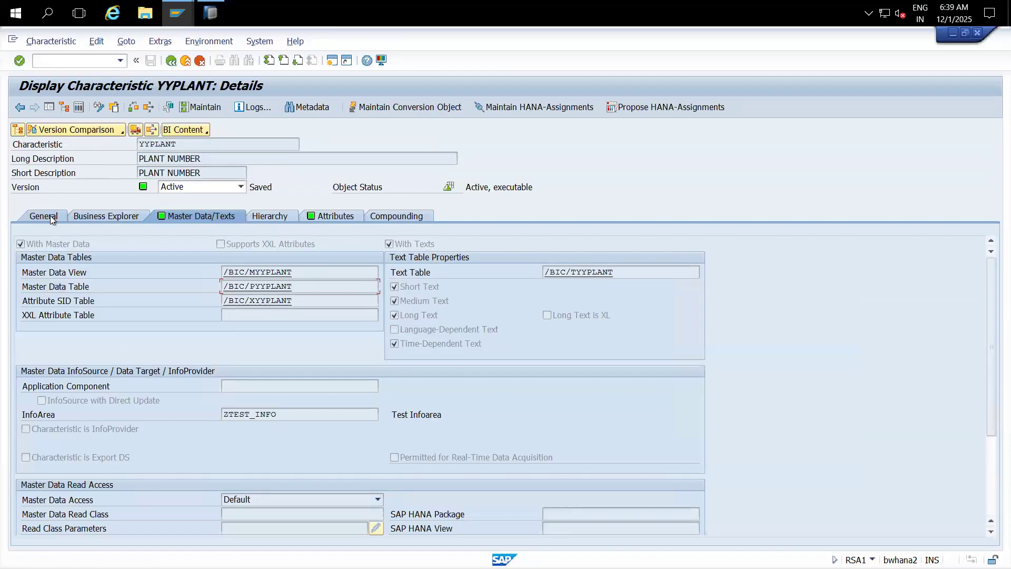
click(49, 216)
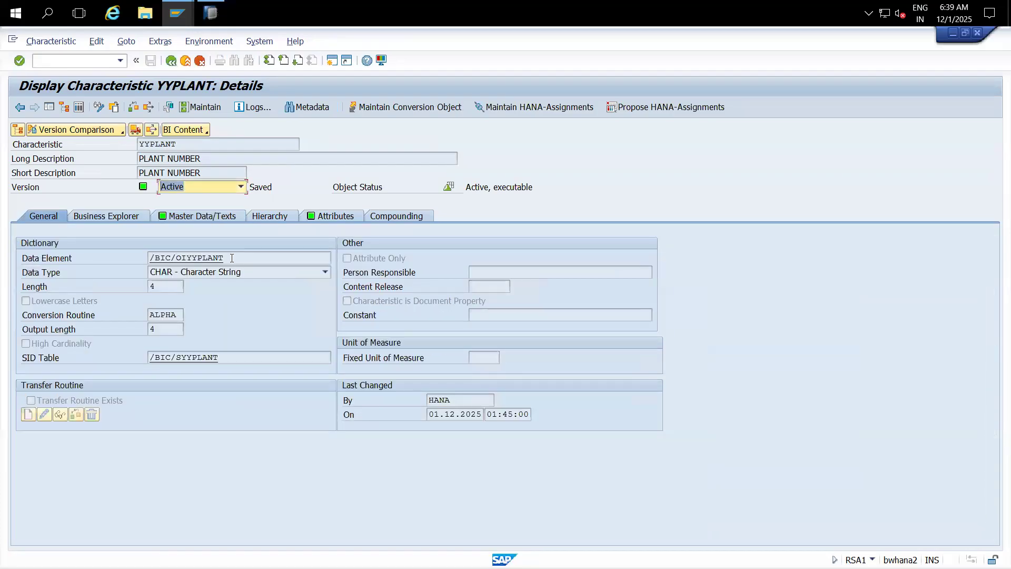
drag(188, 148, 114, 145)
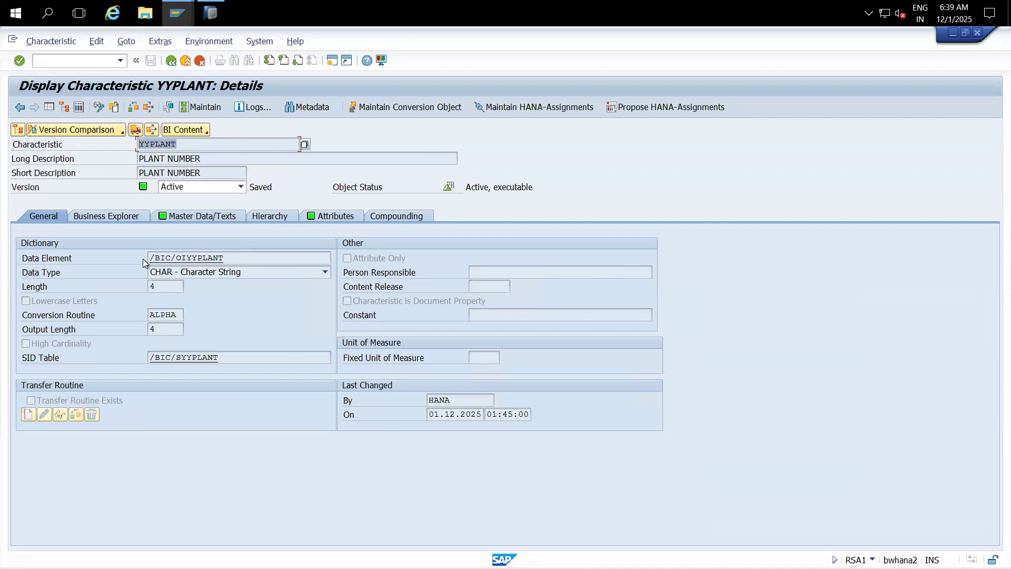
click(230, 258)
drag(230, 257, 135, 254)
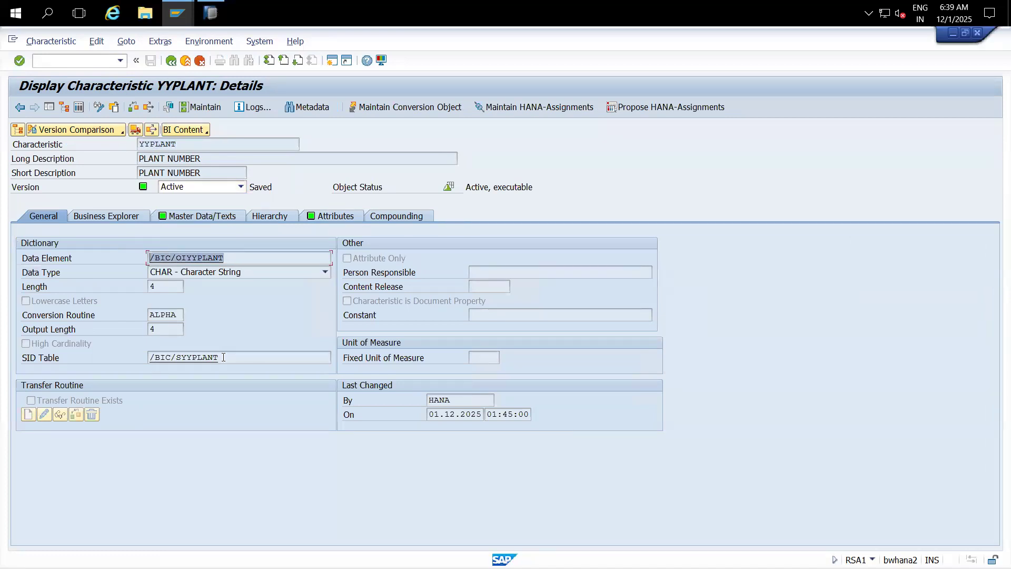
drag(223, 357, 147, 363)
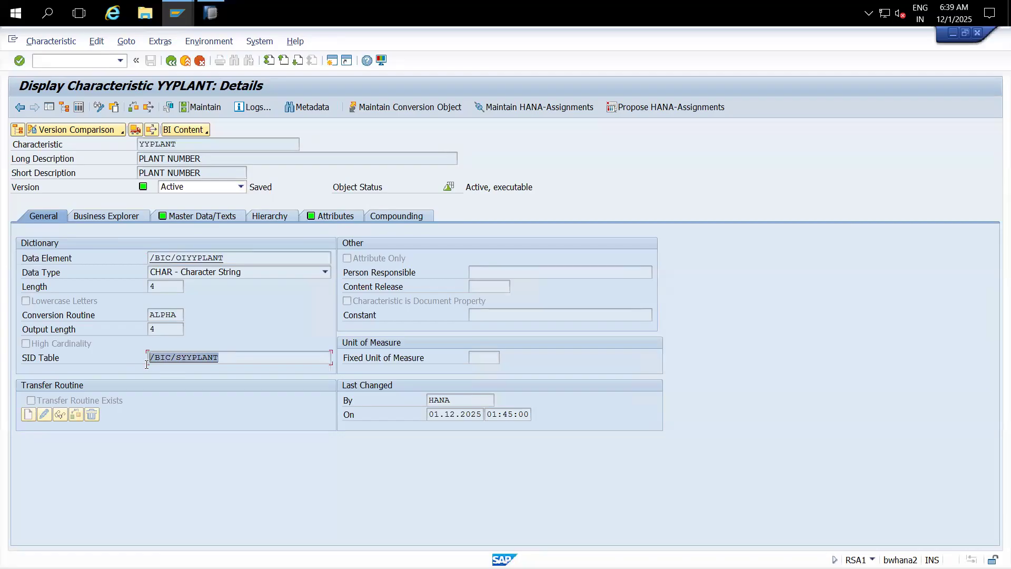
- Examine YYPLANT's text table, master data view, master data table and attribute SID table names
click(211, 215)
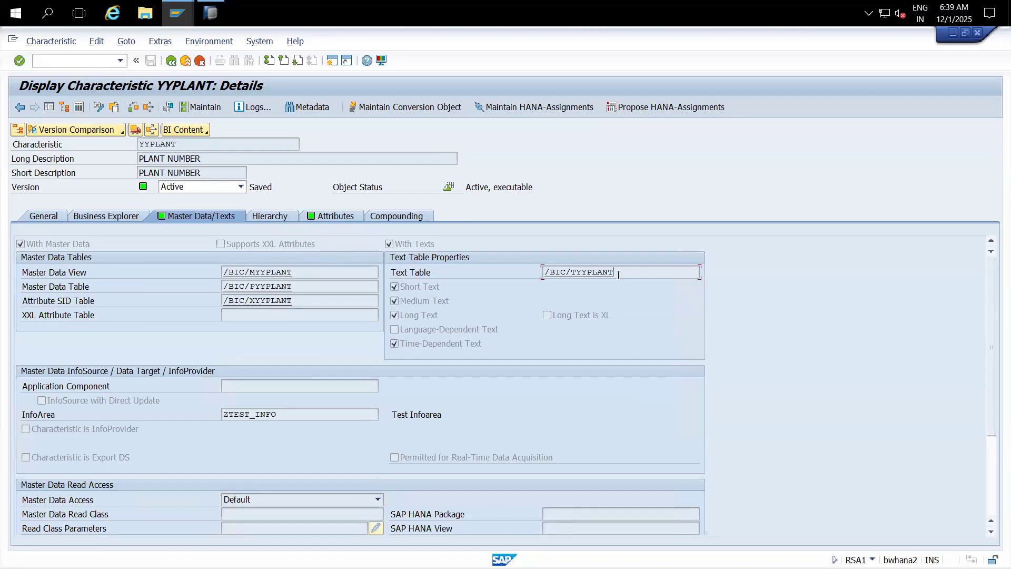
drag(619, 274, 535, 276)
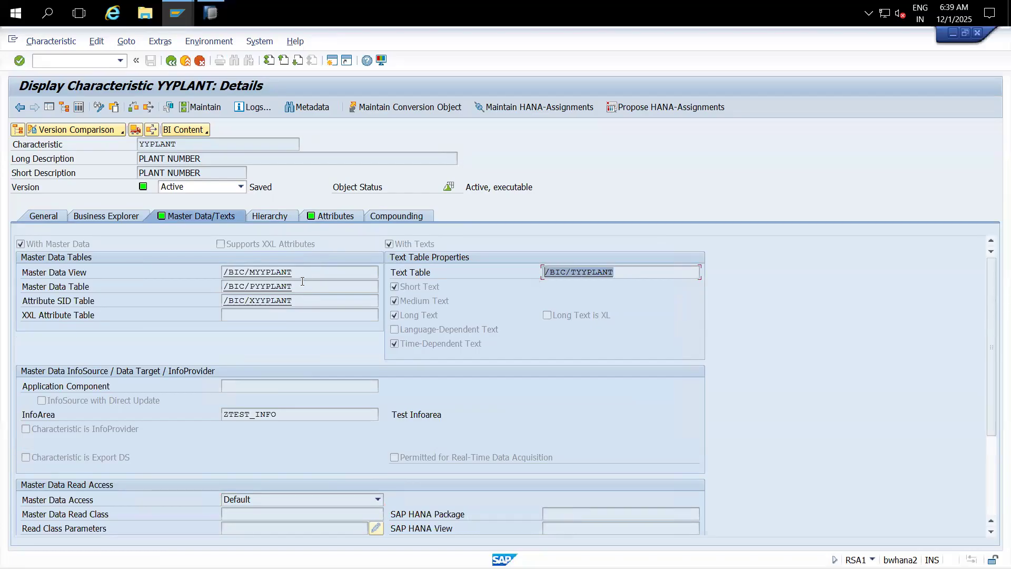
drag(296, 270, 208, 270)
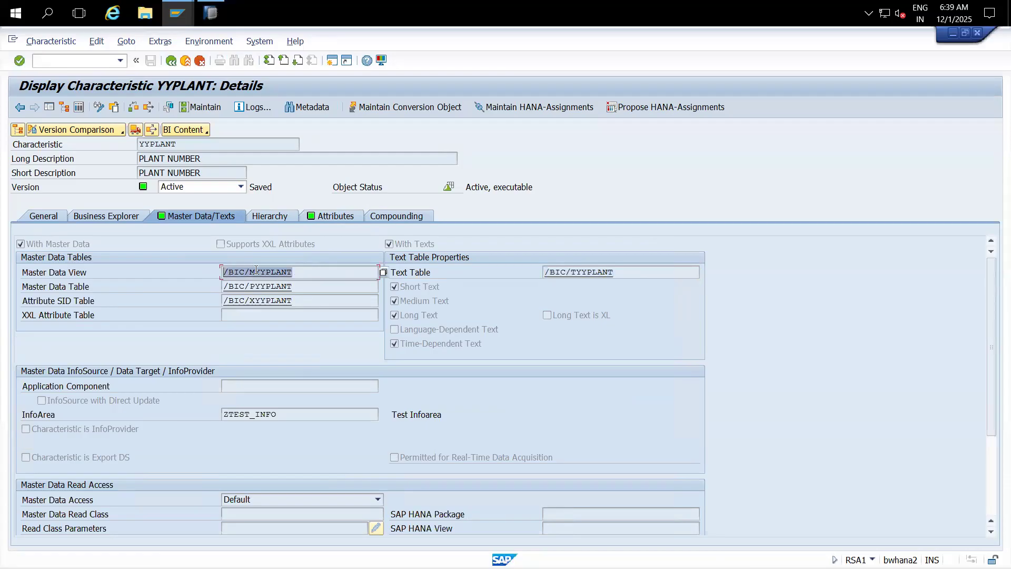
drag(299, 286, 208, 298)
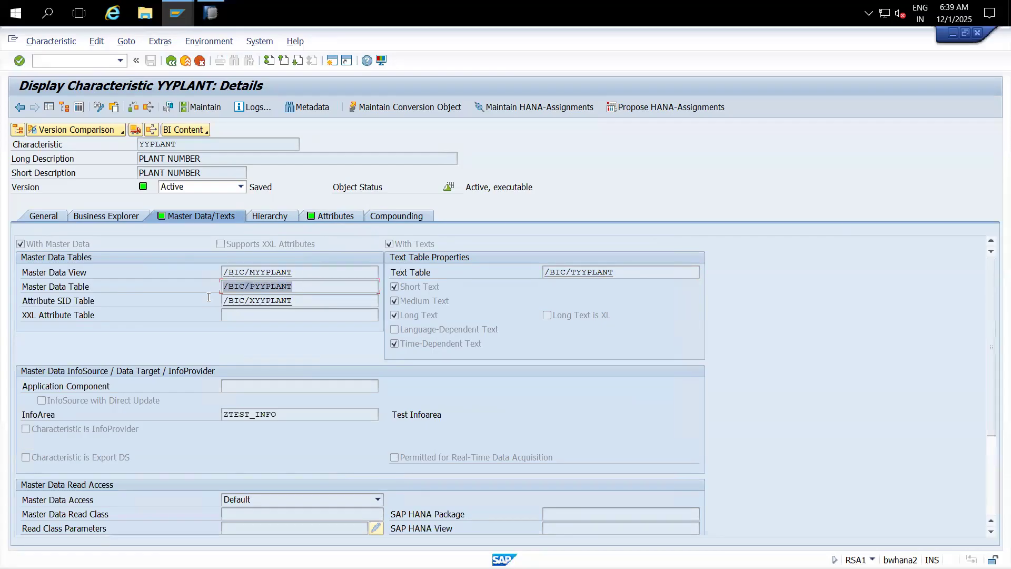
drag(298, 304, 202, 306)
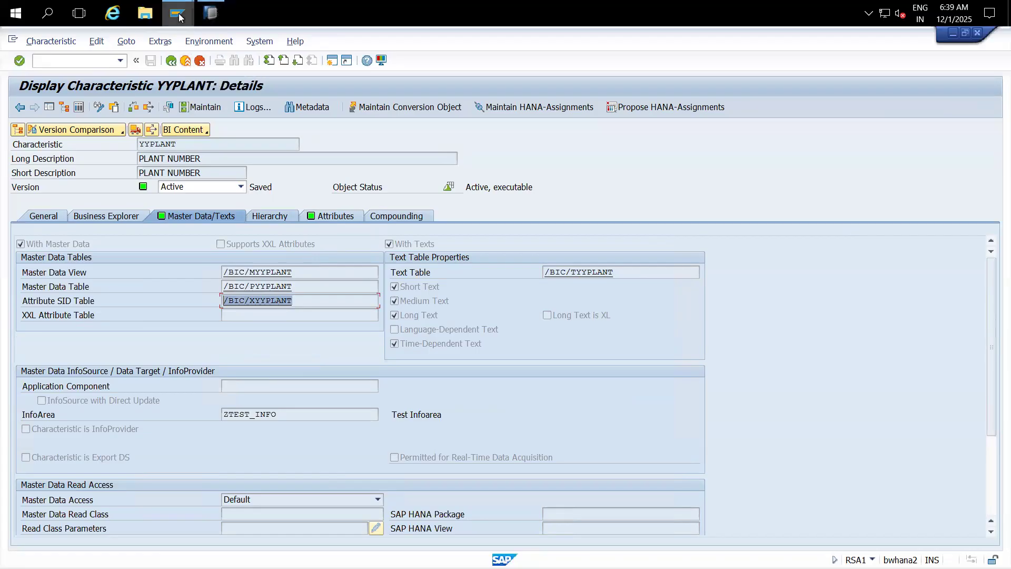
- Switch to the 0PLANT session, open its master data table /BI0/PPLANT and display the table contents without selection restrictions
mouse_move(177, 13)
click(255, 87)
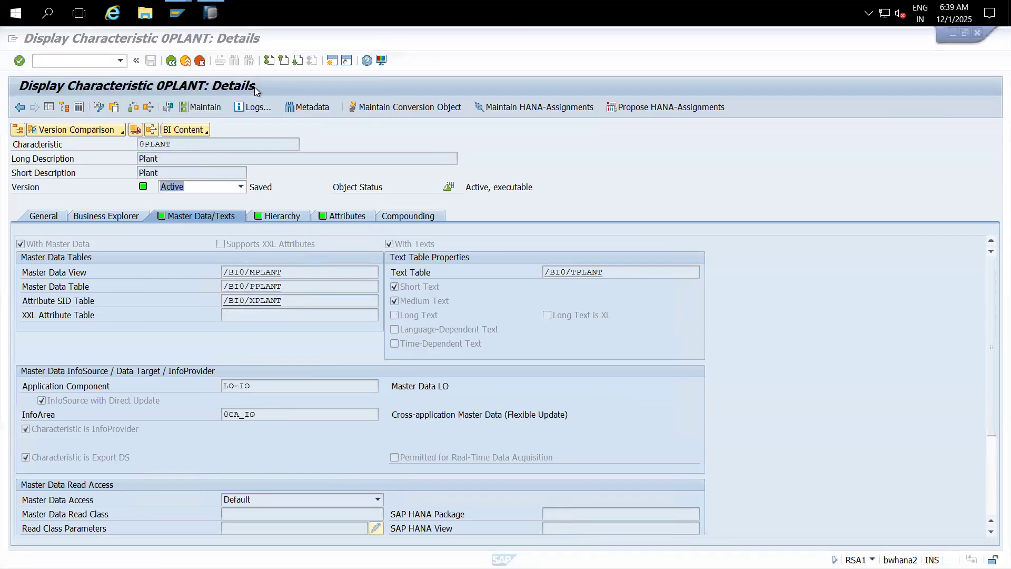
double_click(257, 286)
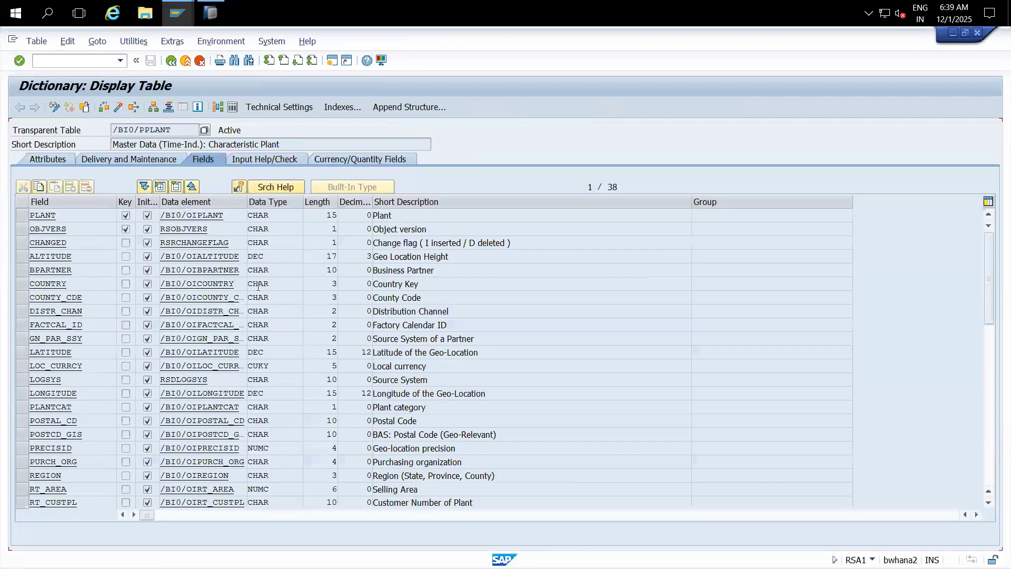
click(237, 107)
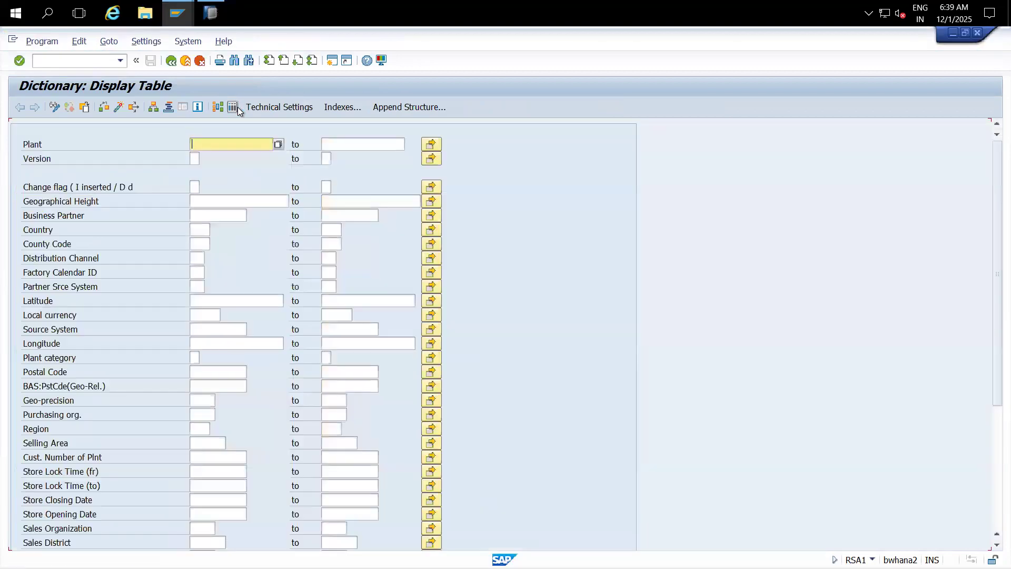
click(20, 107)
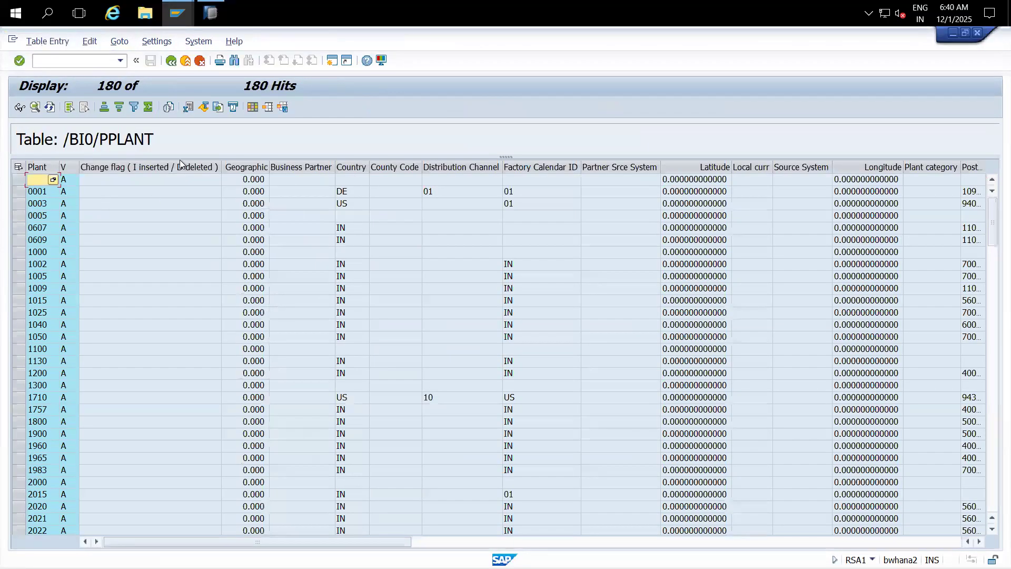
- Set the data browser's user parameters to use Field Name as the keyword for column headings
click(161, 39)
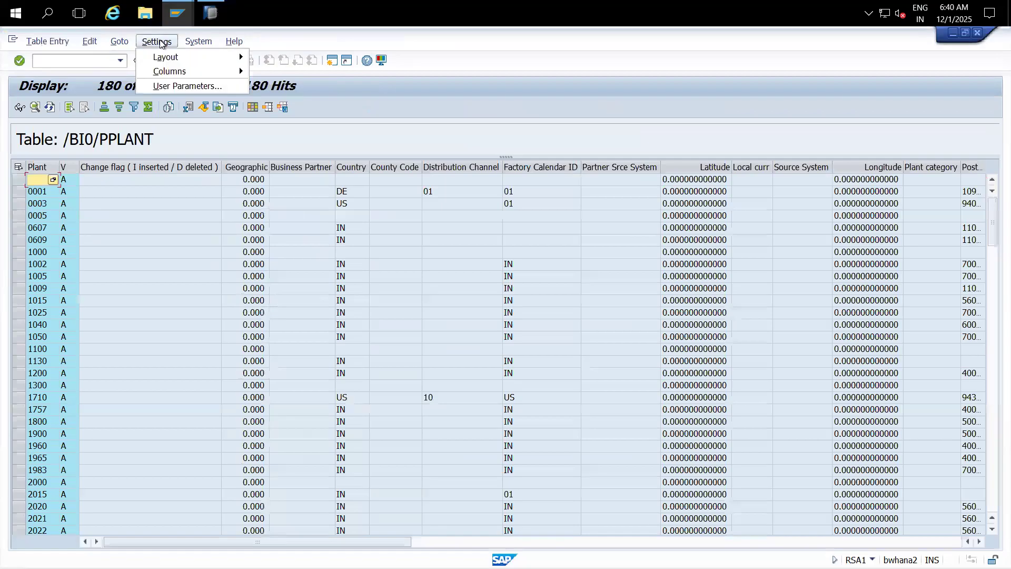
click(166, 84)
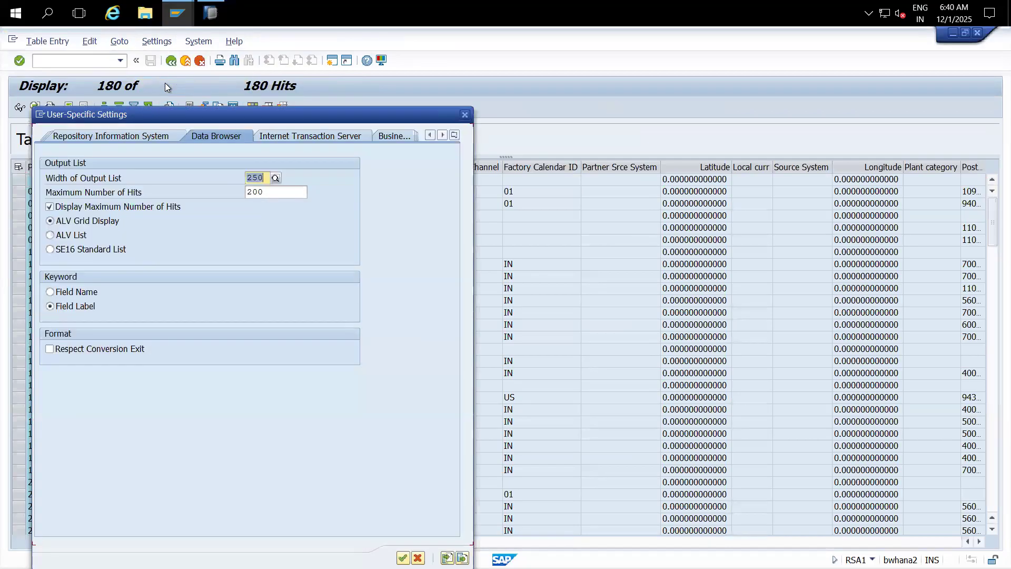
click(65, 291)
click(403, 557)
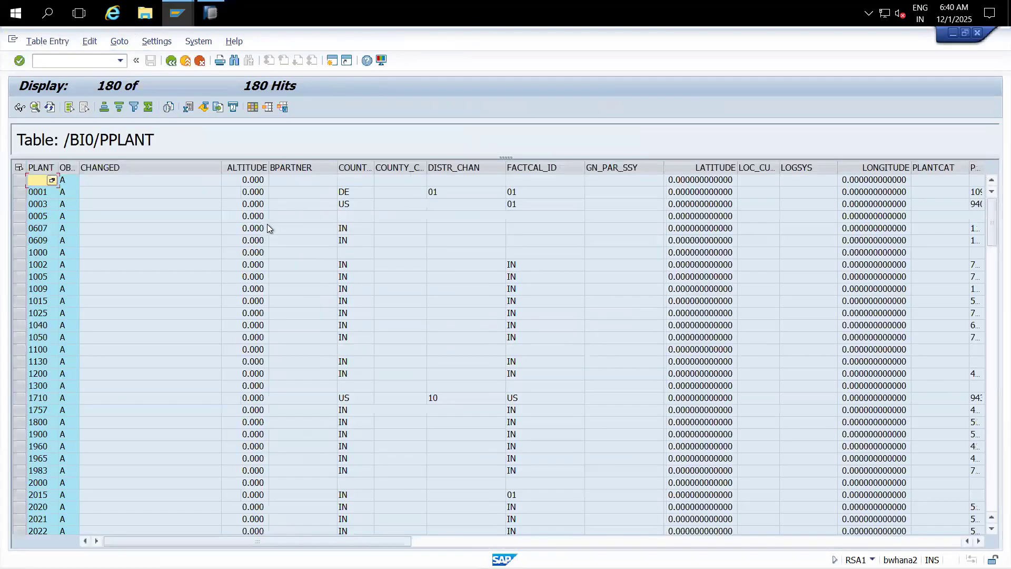
- Widen the PLANT column and move the COUNTRY column directly before CHANGED
drag(59, 167, 82, 168)
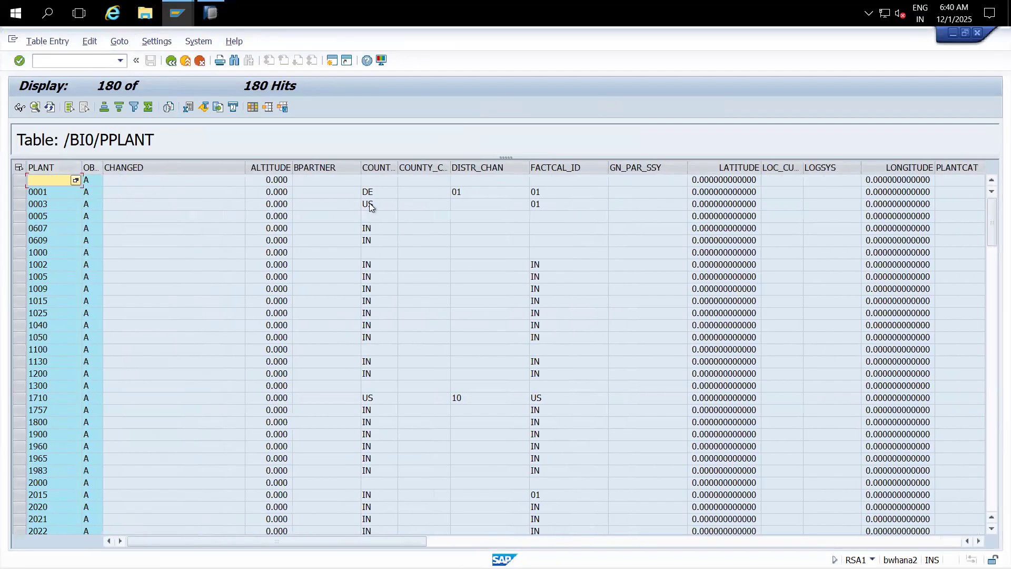
click(387, 167)
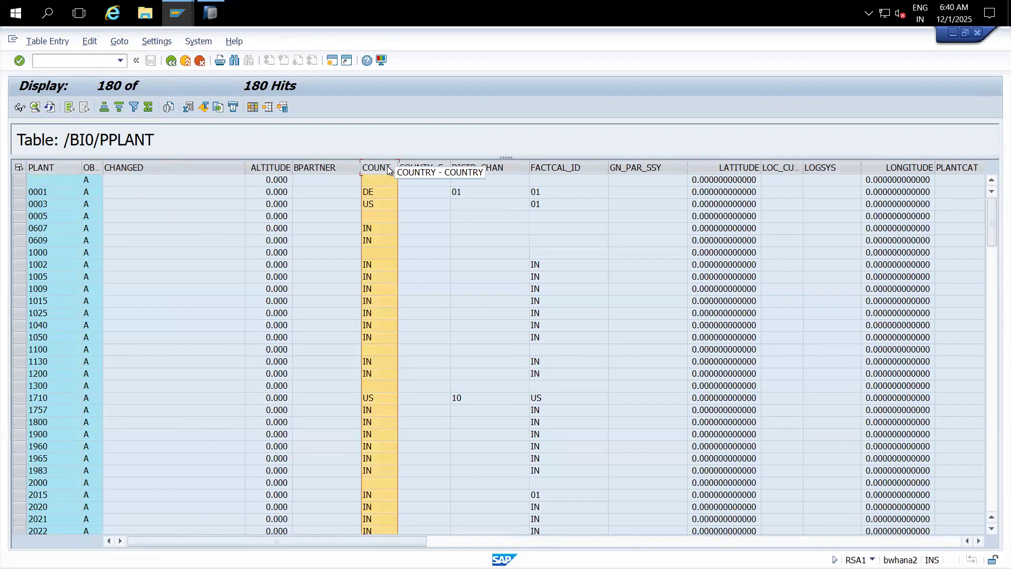
drag(387, 166, 158, 173)
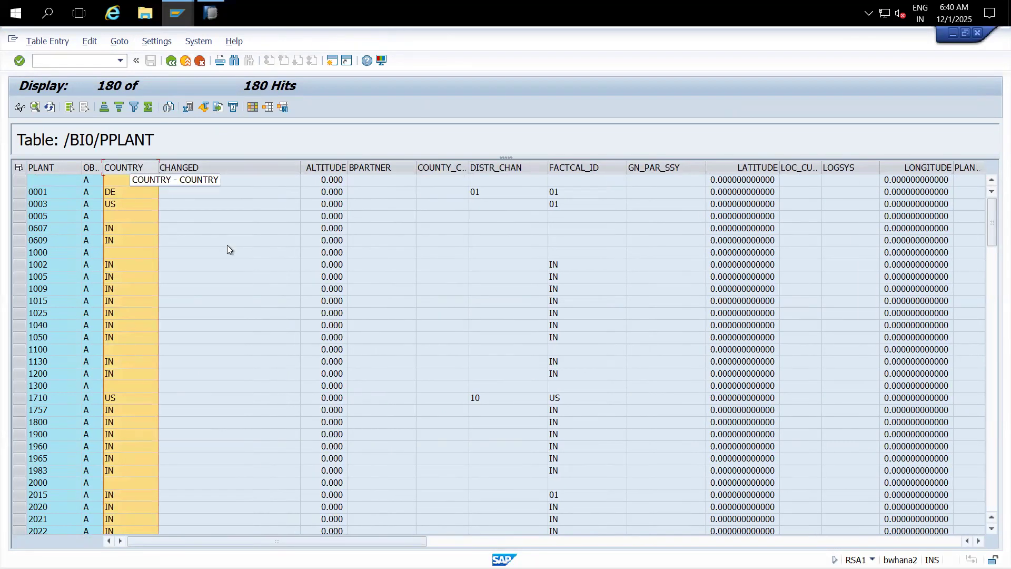
- Open the table's column layout and move COMP_CODE and LOGSYS to the start of the displayed columns
click(254, 108)
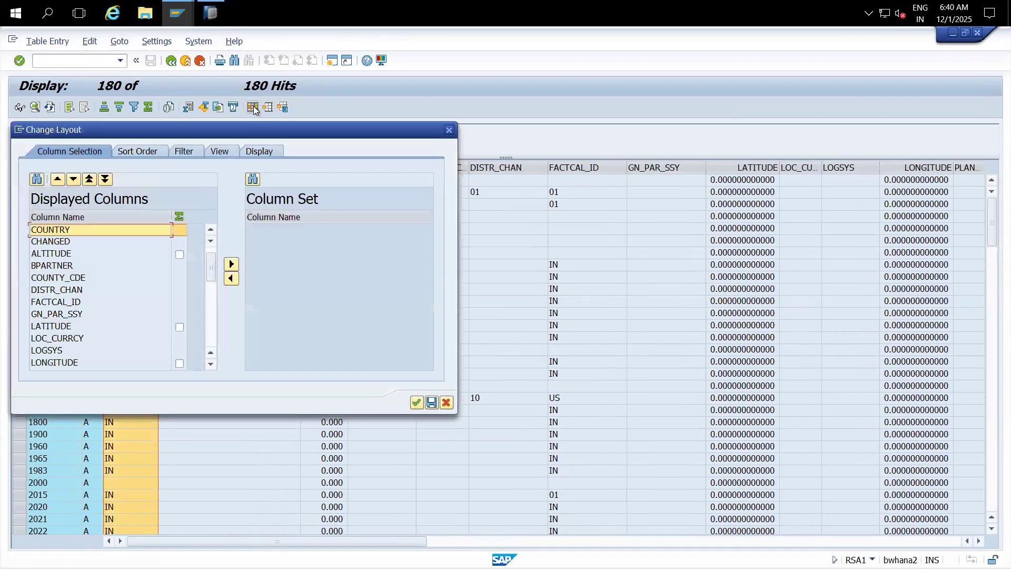
click(210, 322)
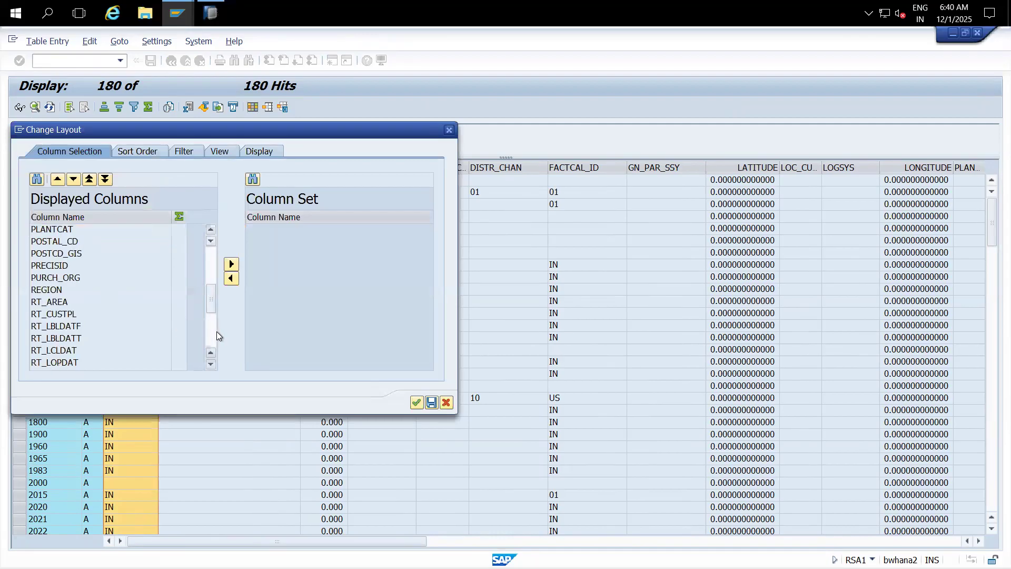
click(213, 334)
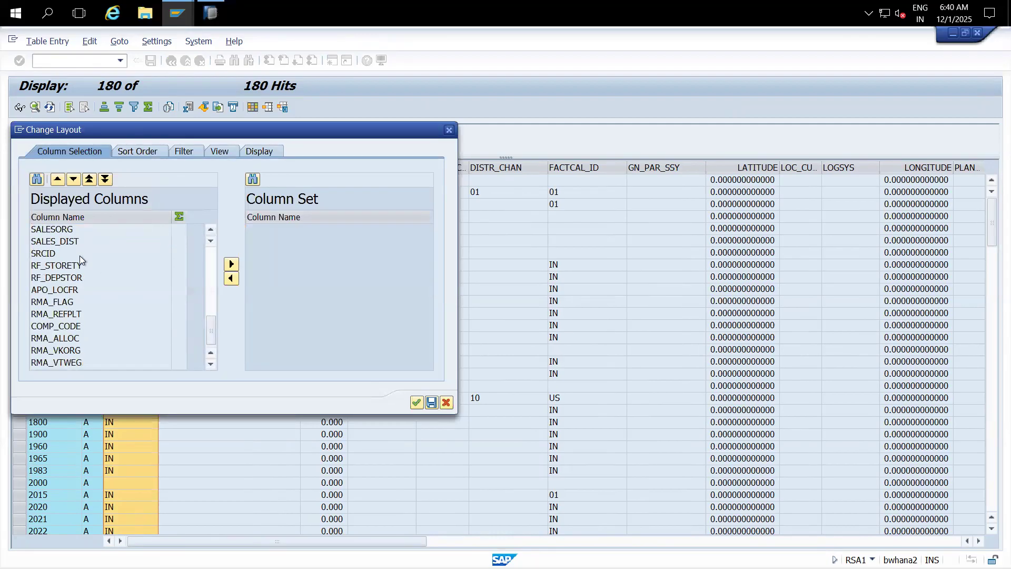
click(71, 327)
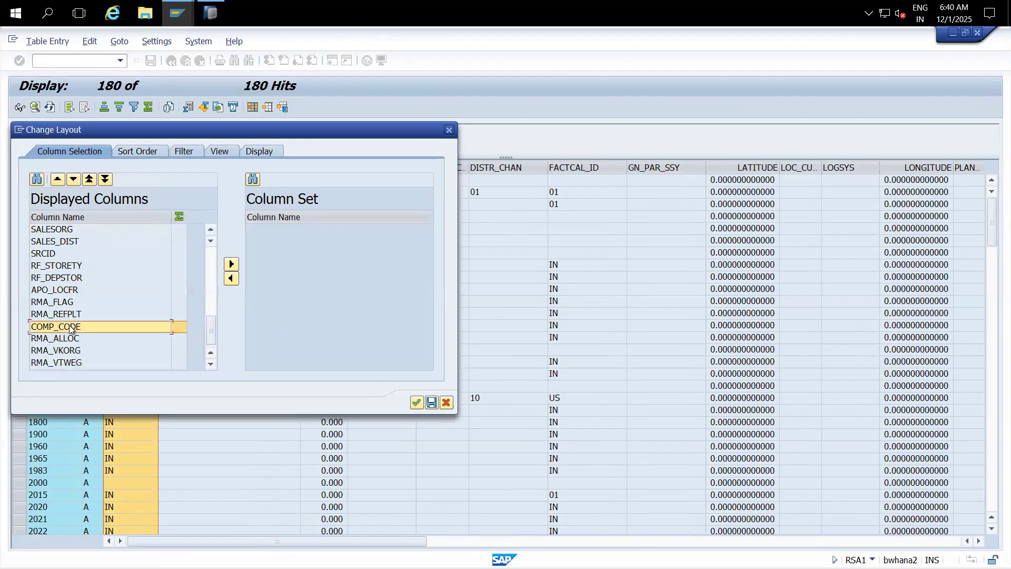
click(209, 292)
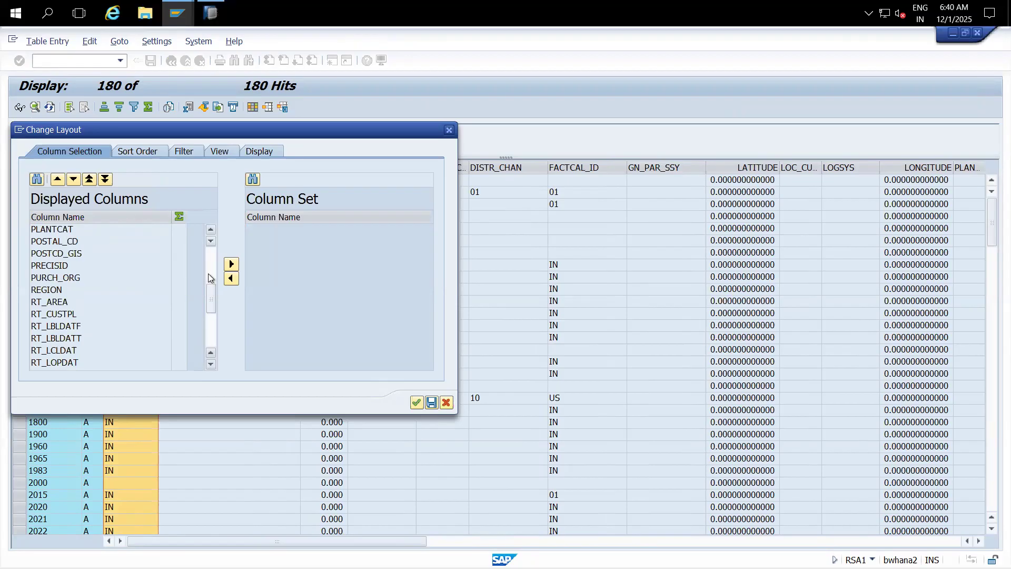
click(210, 271)
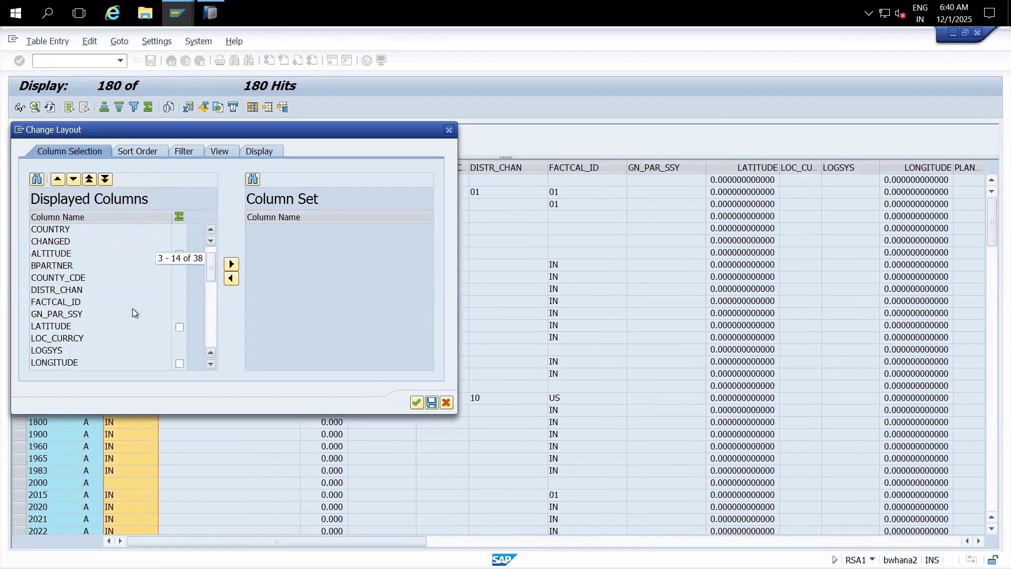
click(49, 350)
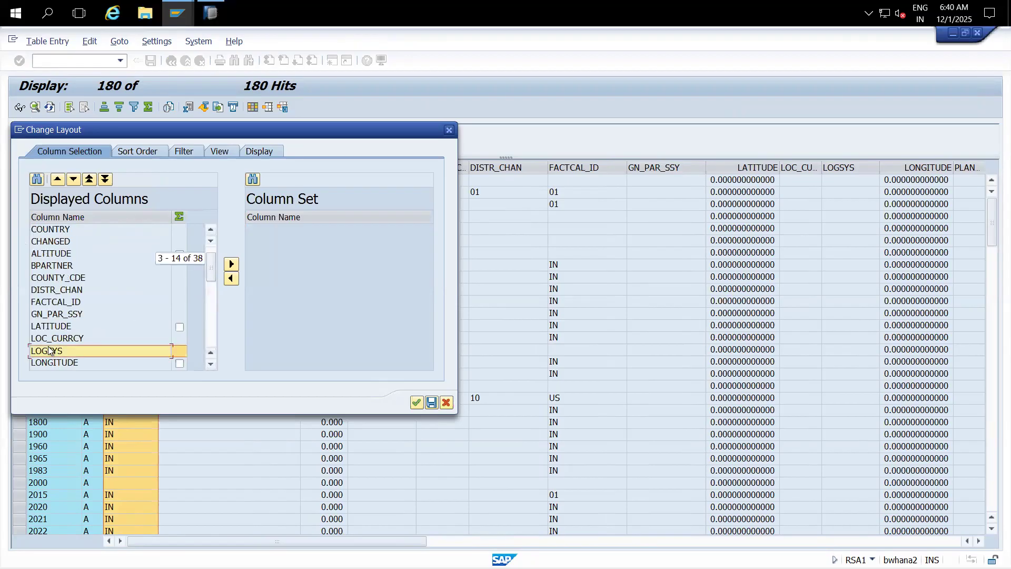
click(89, 179)
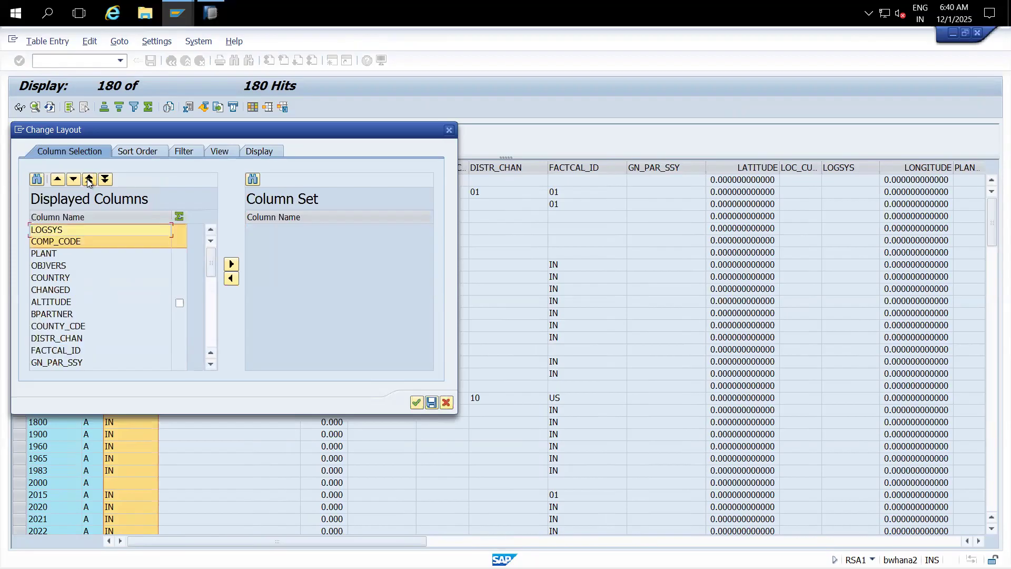
- Put PLANT first in the displayed columns and move COMP_CODE up directly after it
click(48, 254)
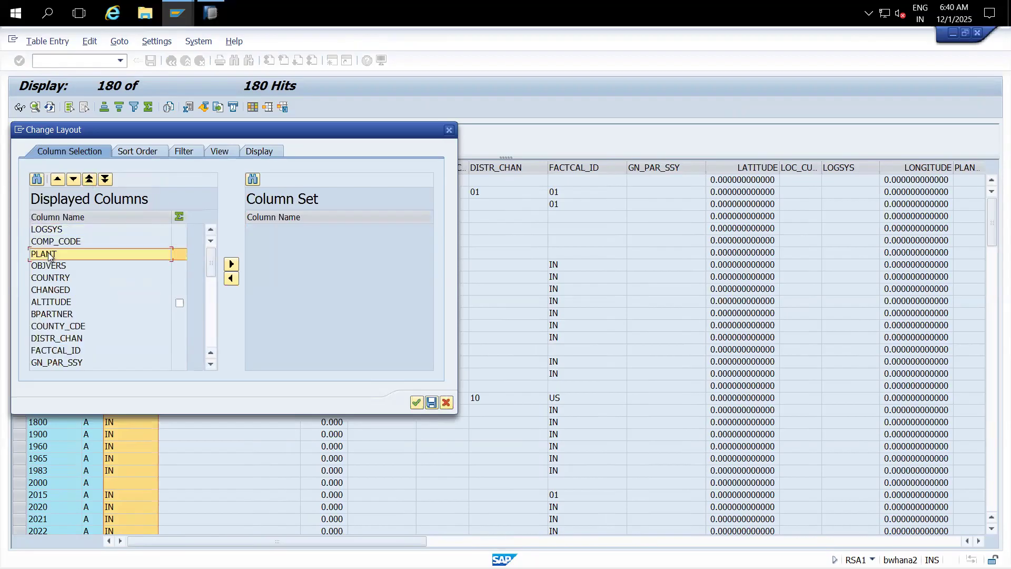
click(89, 180)
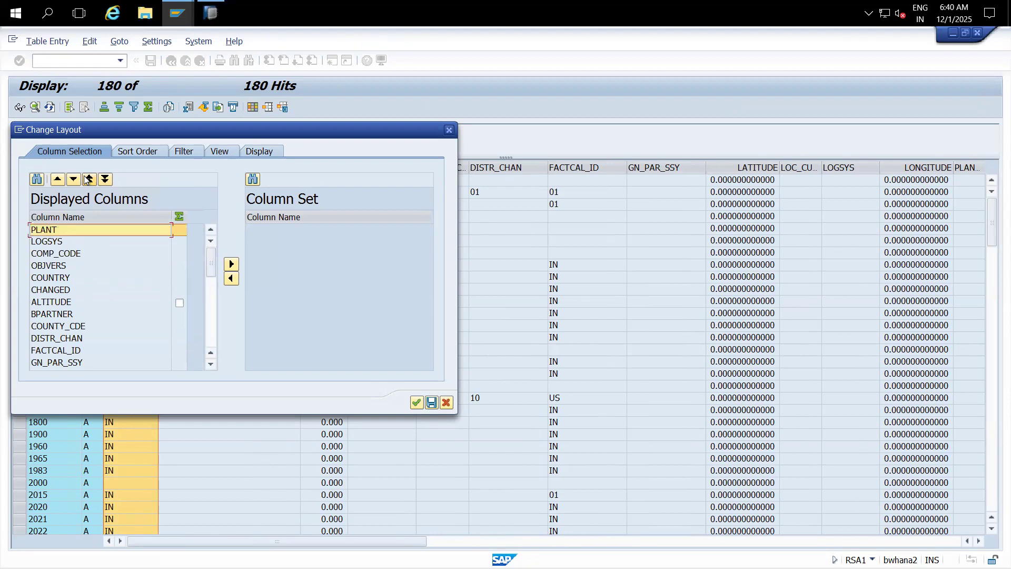
click(59, 257)
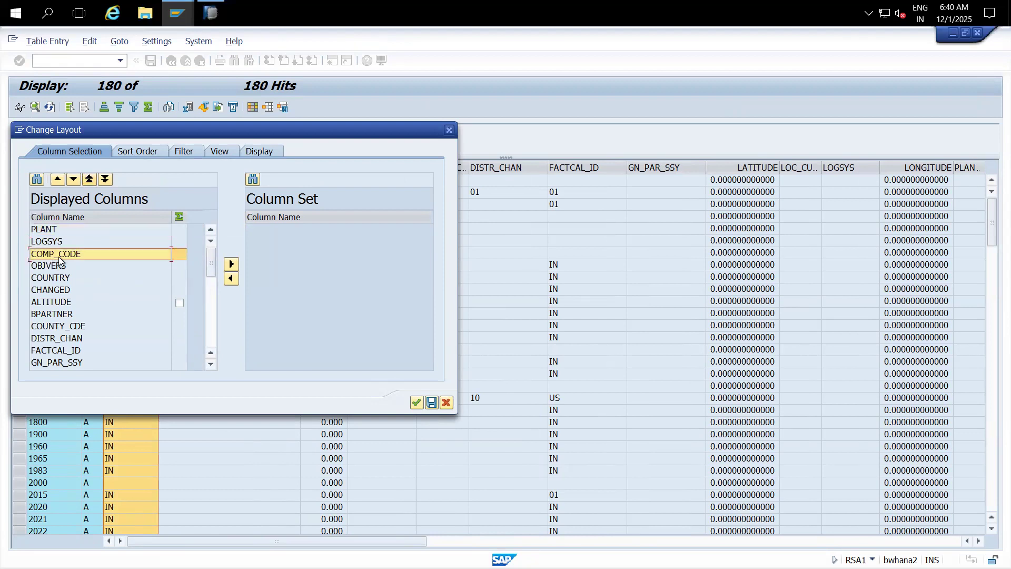
click(58, 179)
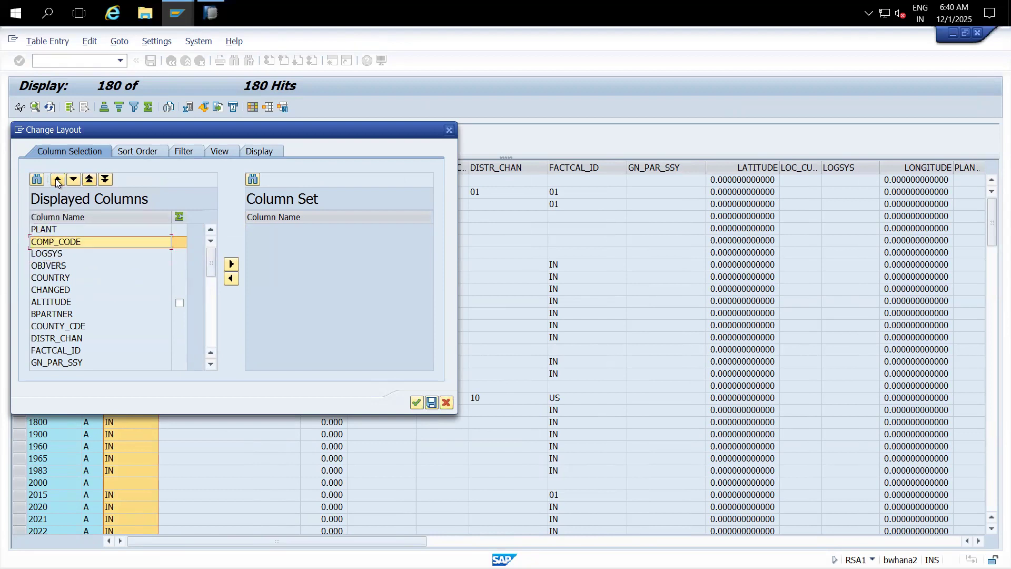
- Move COUNTRY directly after PLANT, apply the column layout and widen the PLANT column
click(40, 279)
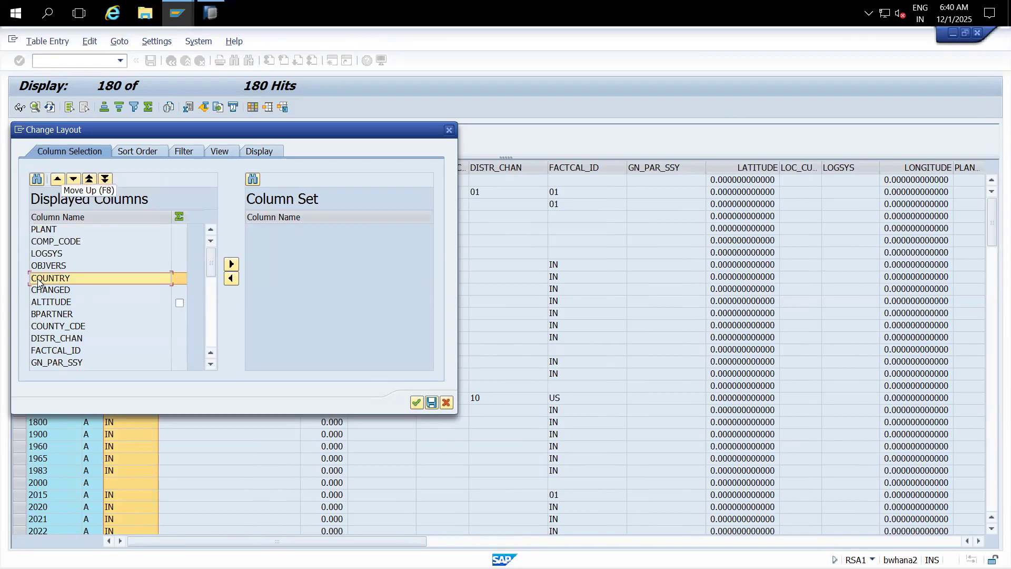
click(59, 179)
click(59, 180)
click(59, 180)
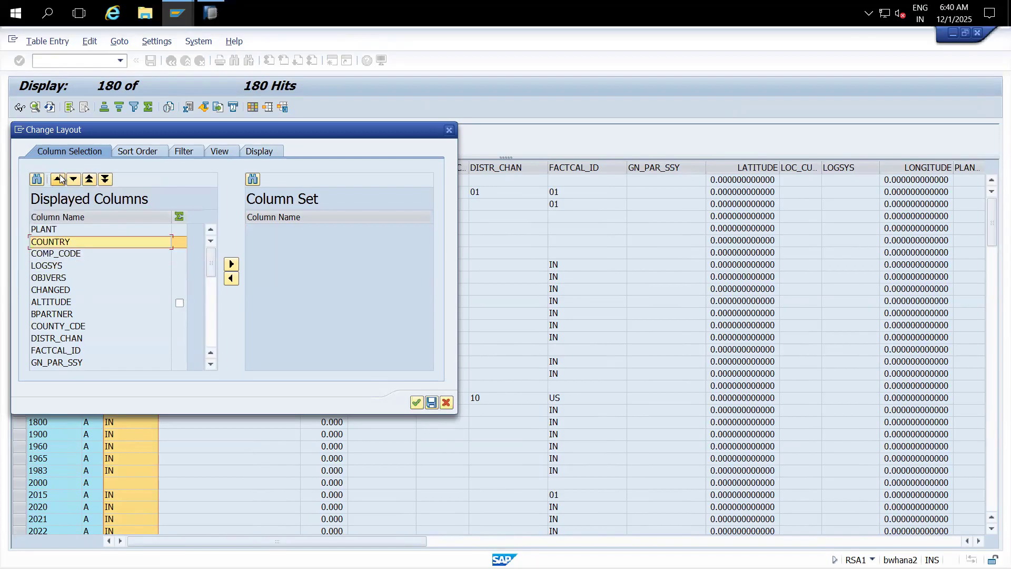
click(417, 403)
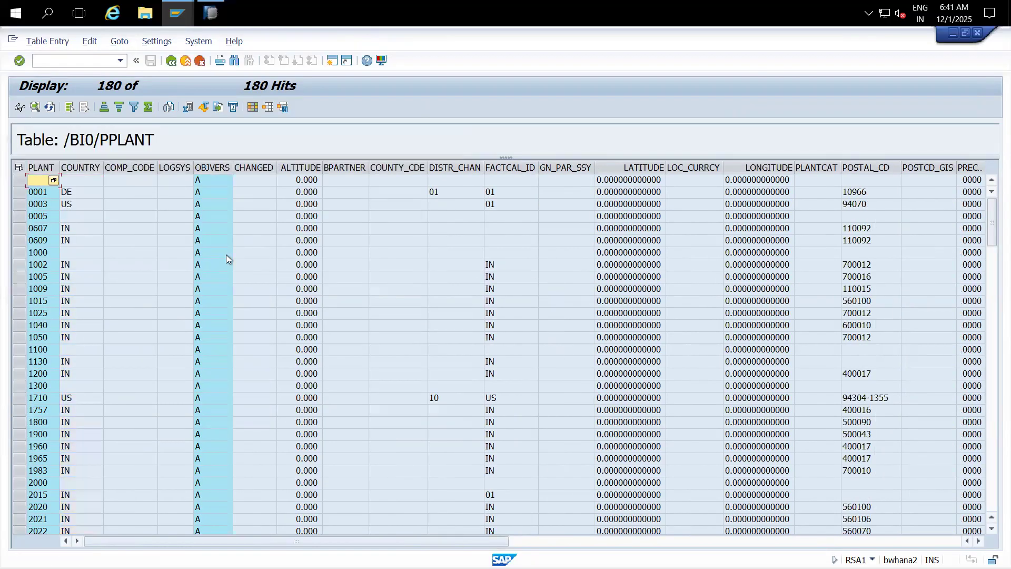
drag(102, 168, 77, 167)
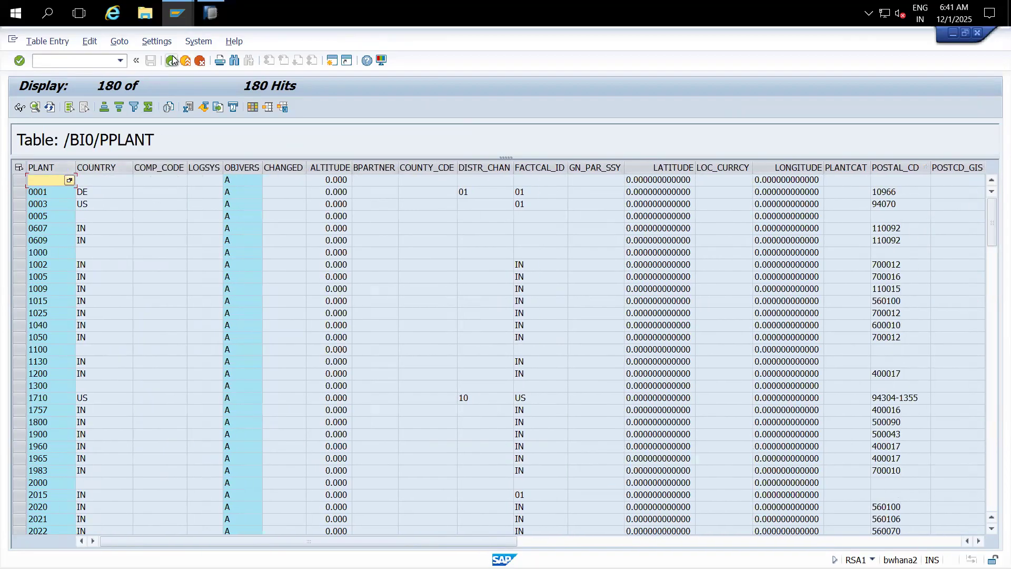
- Return to the /BI0/PPLANT selection screen and count the entries whose COMP_CODE is not equal to blank
click(172, 60)
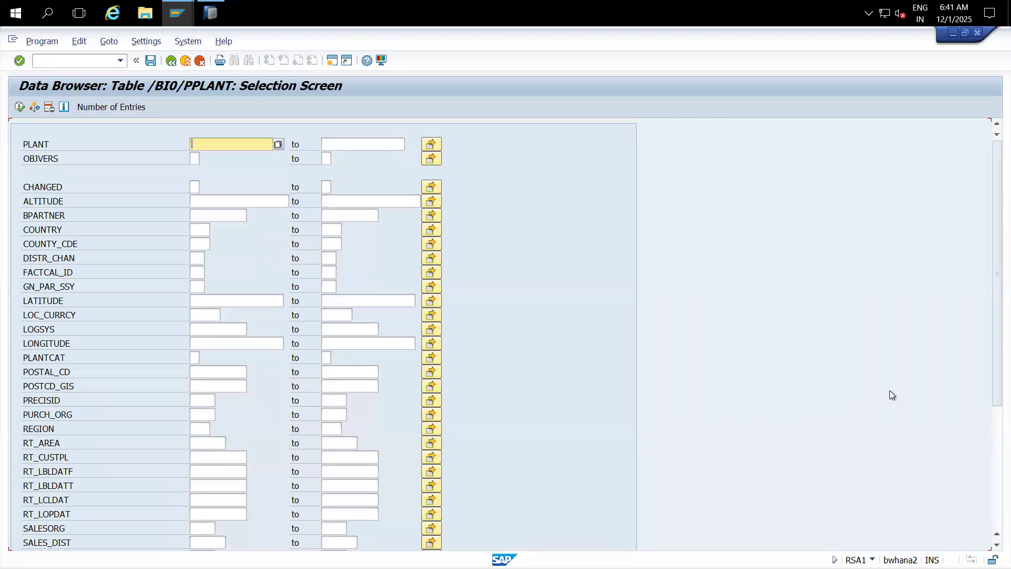
click(992, 437)
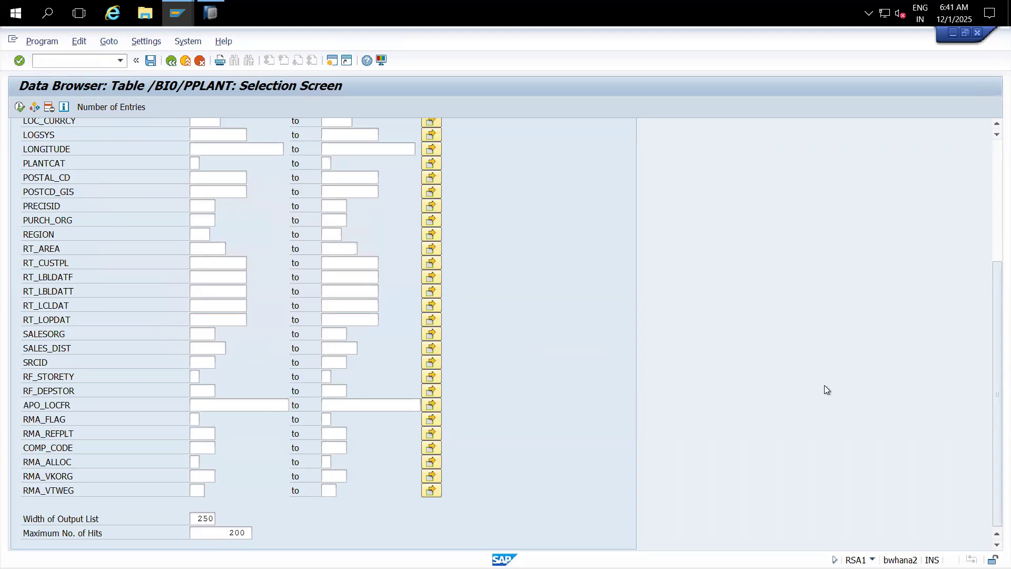
double_click(195, 444)
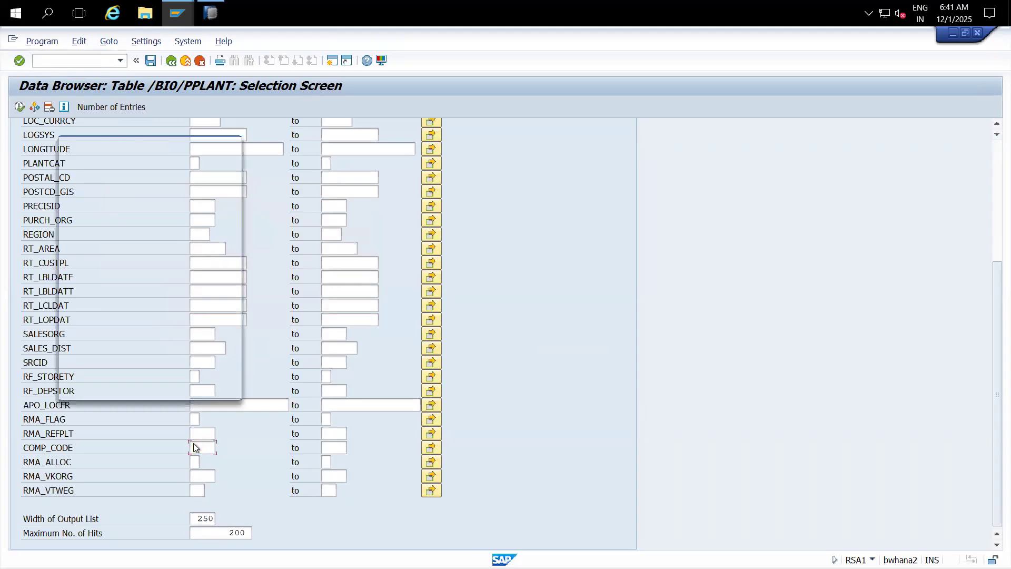
double_click(111, 254)
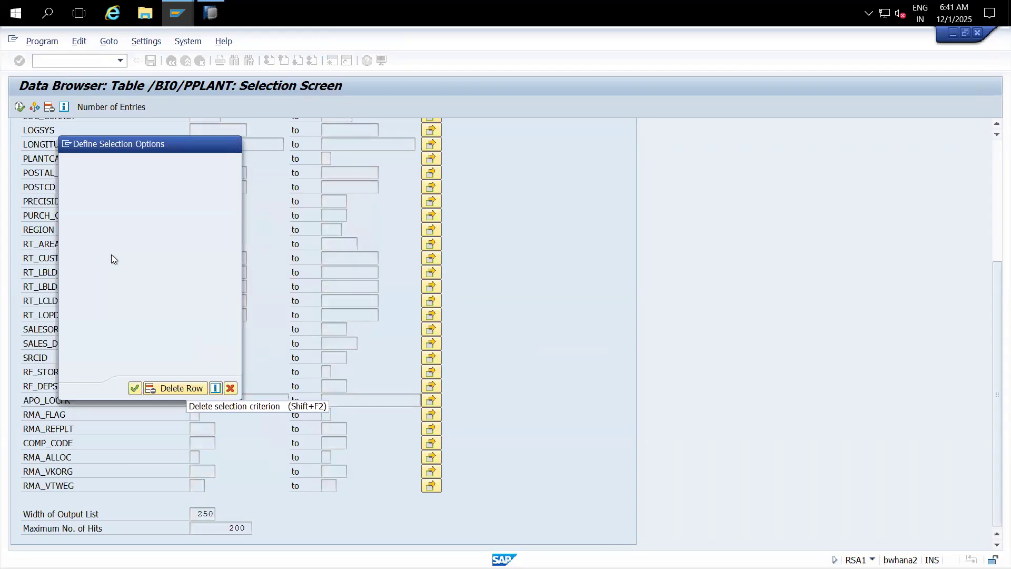
click(111, 108)
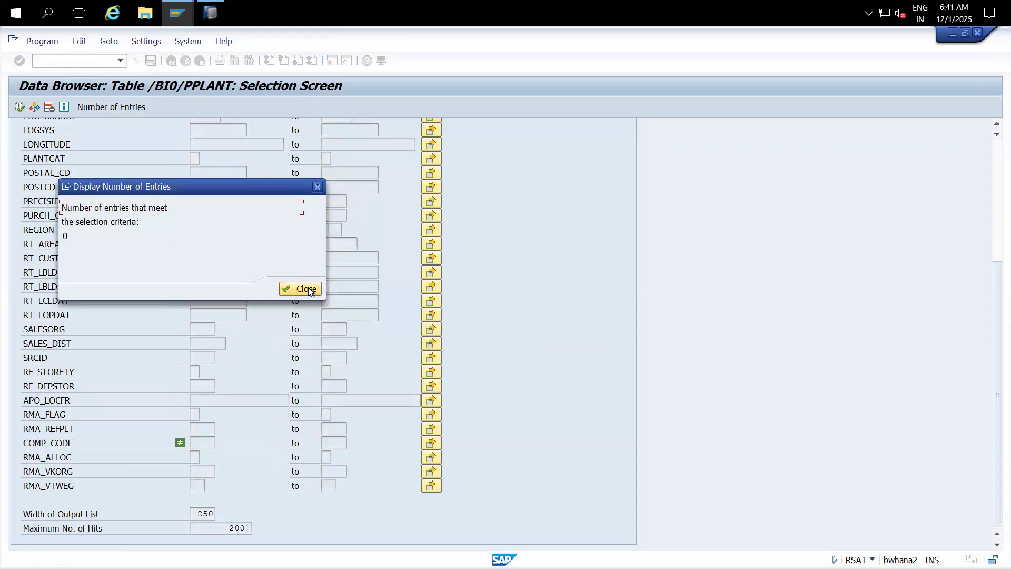
click(306, 289)
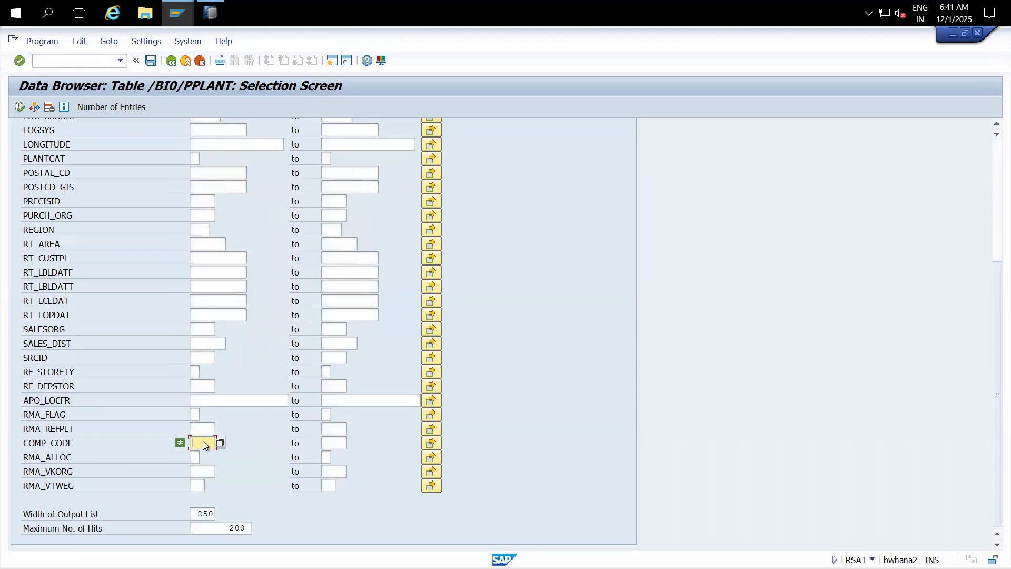
- Delete the COMP_CODE selection criterion and display the table contents without restrictions
double_click(204, 443)
click(186, 390)
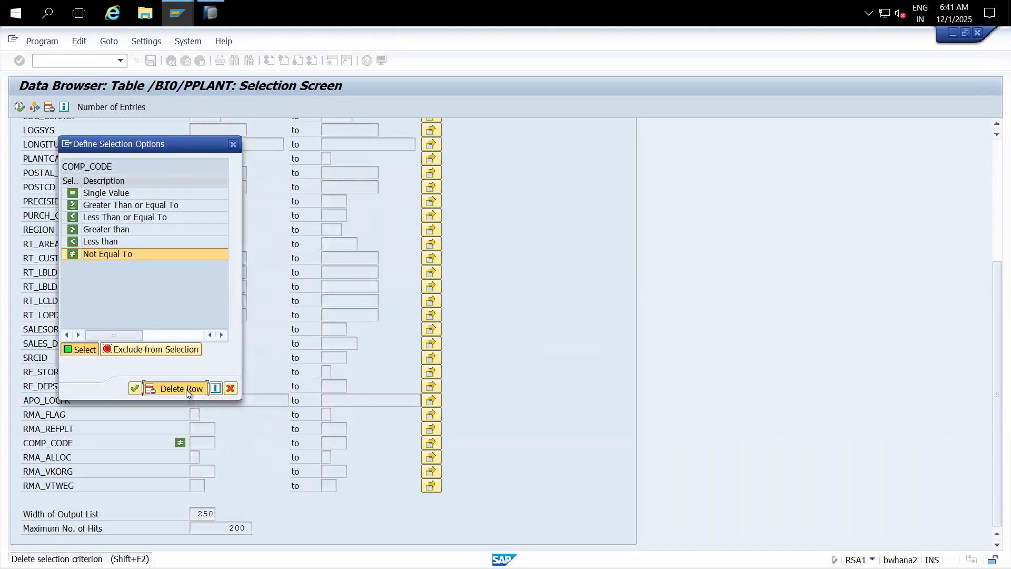
click(20, 107)
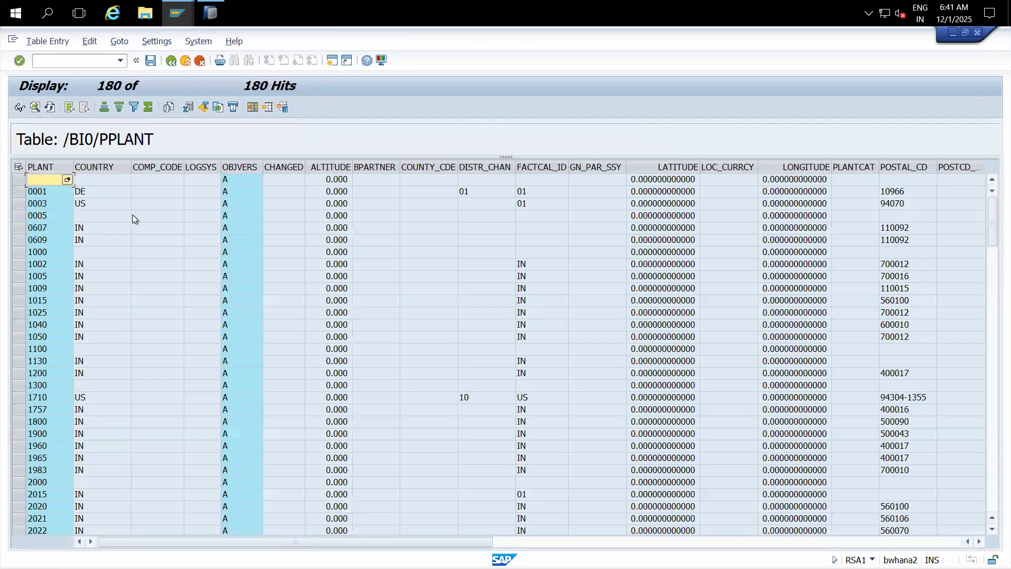
- Select and copy the PLANT through LOGSYS cells for plants 0001 to 2015
click(46, 167)
click(52, 192)
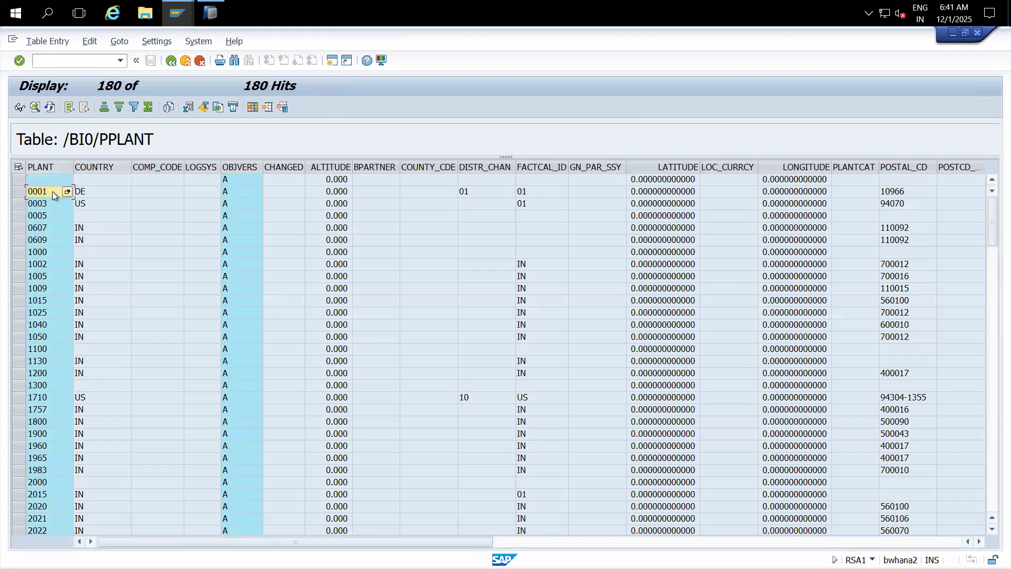
drag(52, 191, 198, 492)
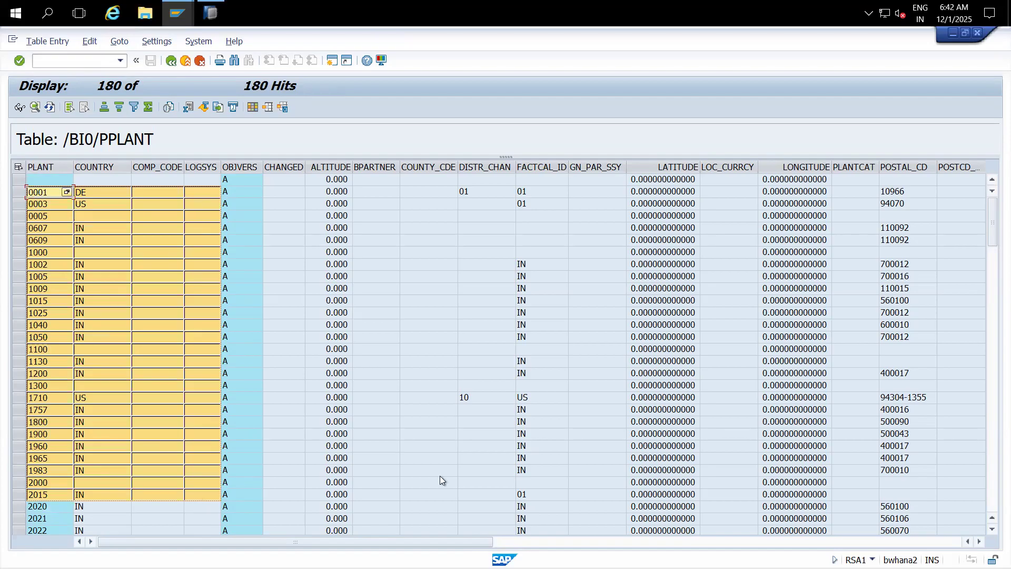
- Launch Excel with a blank workbook, maximize its window and dismiss the document recovery list
key(super+r)
text(excel)
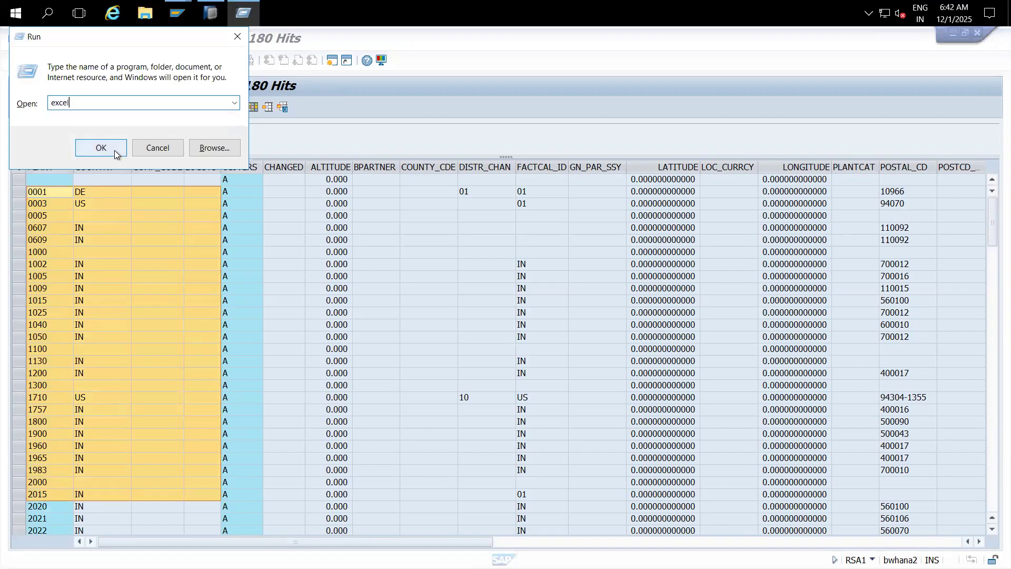
click(101, 148)
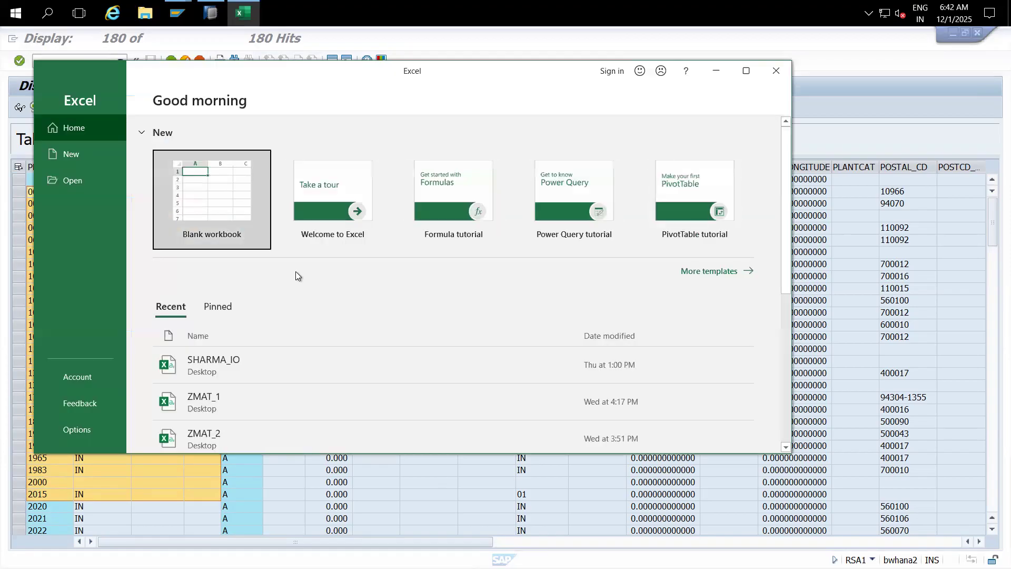
click(213, 188)
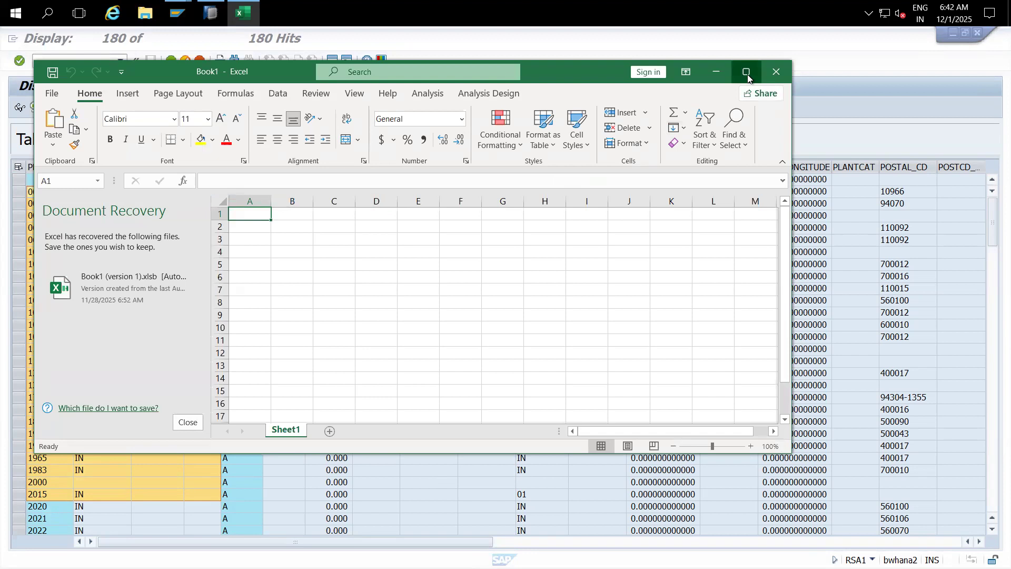
click(745, 72)
click(153, 537)
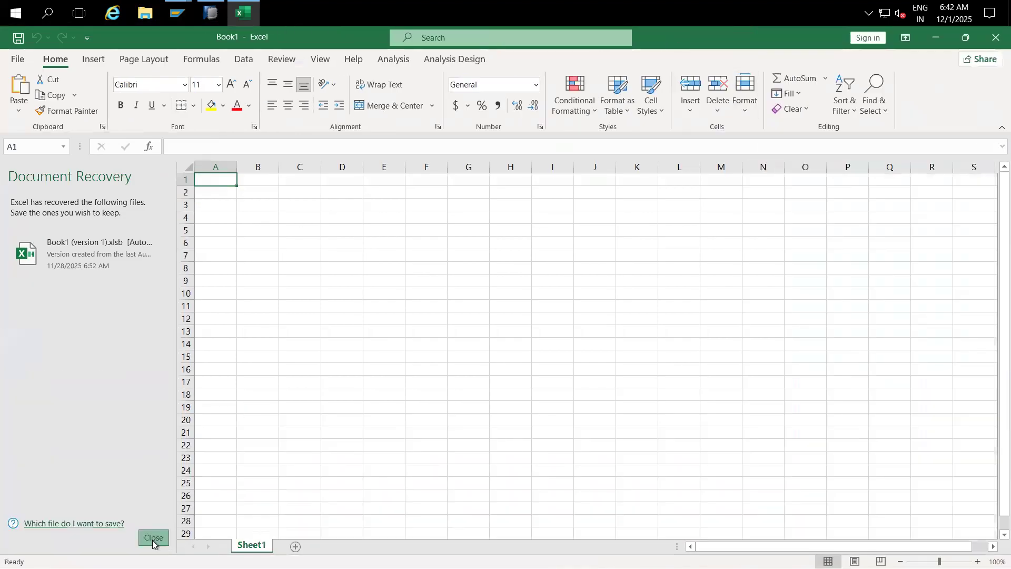
- Paste the copied plant data starting in cell A1 and autofit column A
click(310, 241)
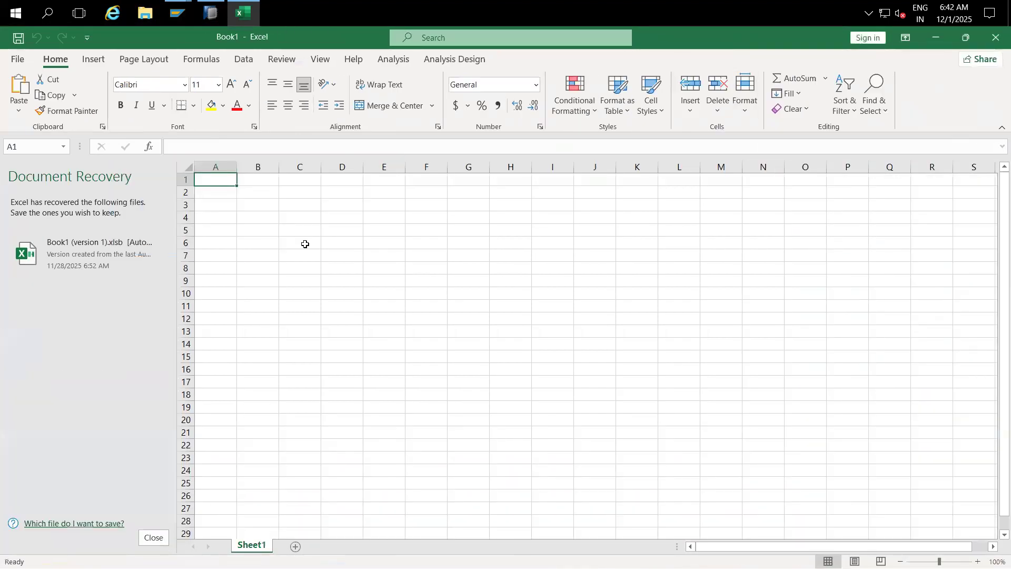
text(1	DE 3	US 5	 607	IN 609	IN 1000	 1002	IN 1005	IN 1009	IN 1015	IN 1025	IN 1040	IN 1050	IN 1100	 1130	IN 1200	IN 1300	 1710	US 1757	IN 1800	IN 1900	IN 1960	IN 1965	IN 1983	IN 2000	 2015	IN)
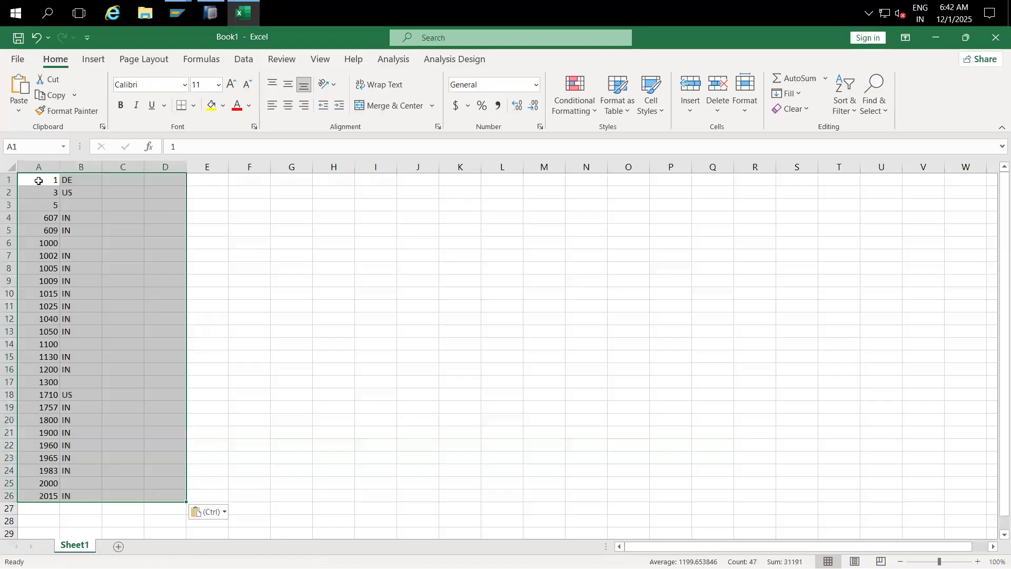
click(219, 260)
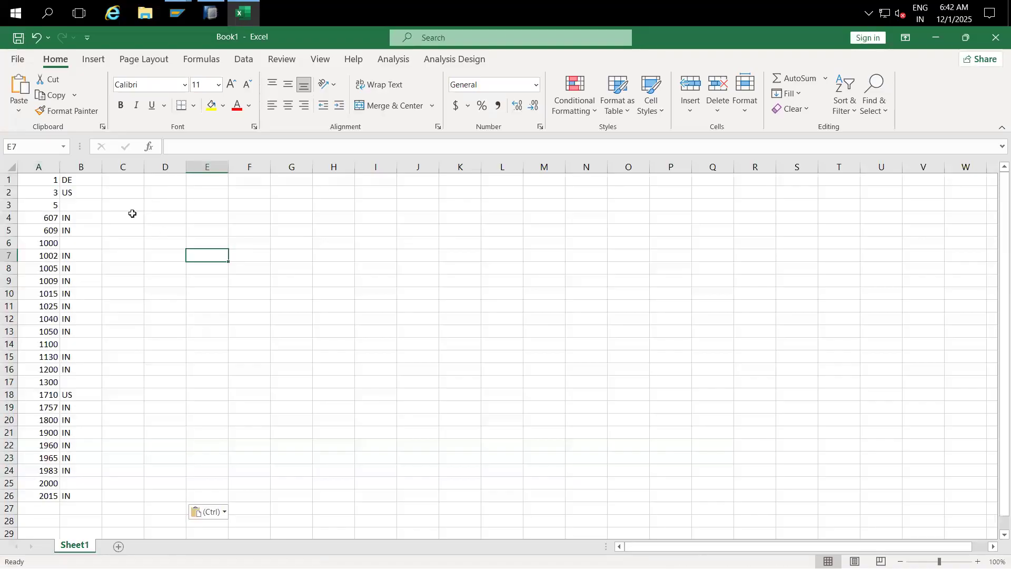
double_click(57, 167)
- Insert an empty row above the first row of plant data
click(11, 179)
right_click(12, 179)
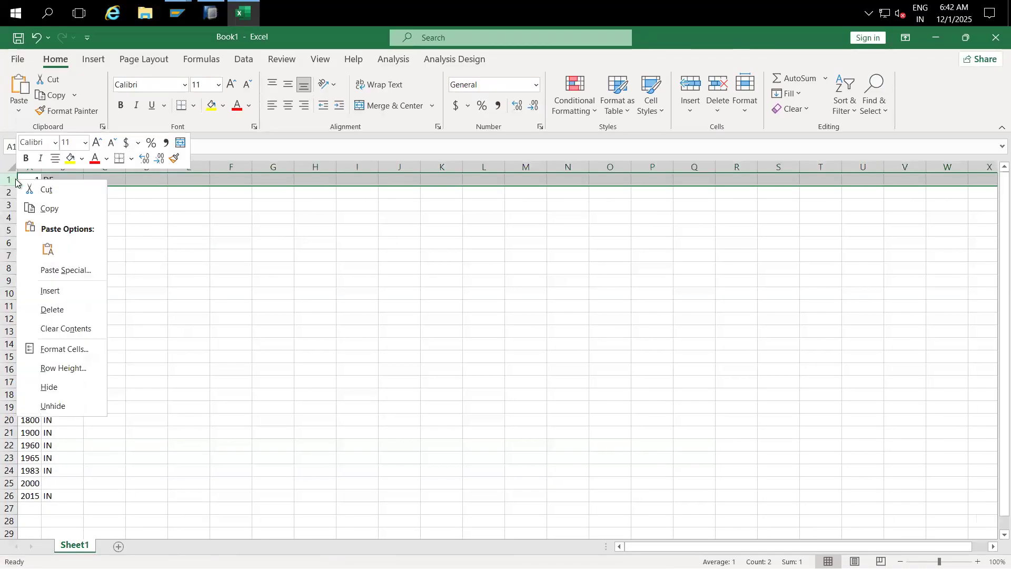
click(62, 292)
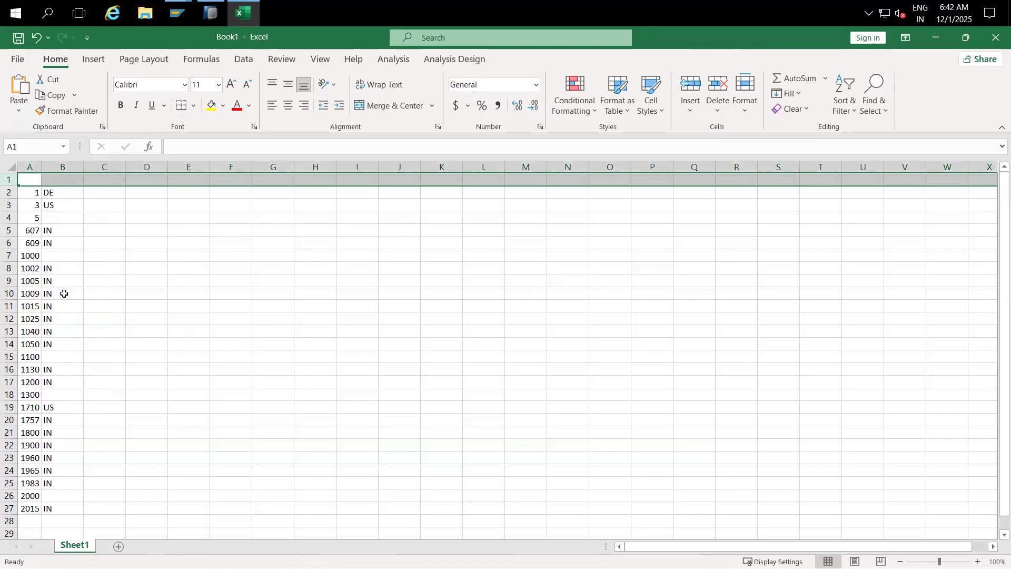
- Enter the headers PLANT in A1 and COUNTRY in B1, and widen column A
click(24, 181)
text(PLANT)
click(100, 238)
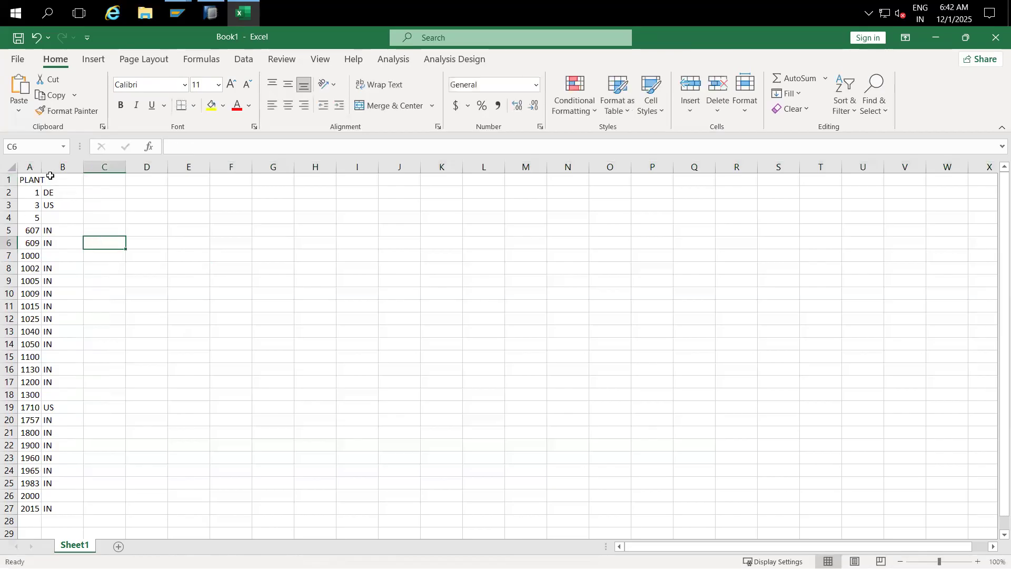
drag(41, 167, 72, 167)
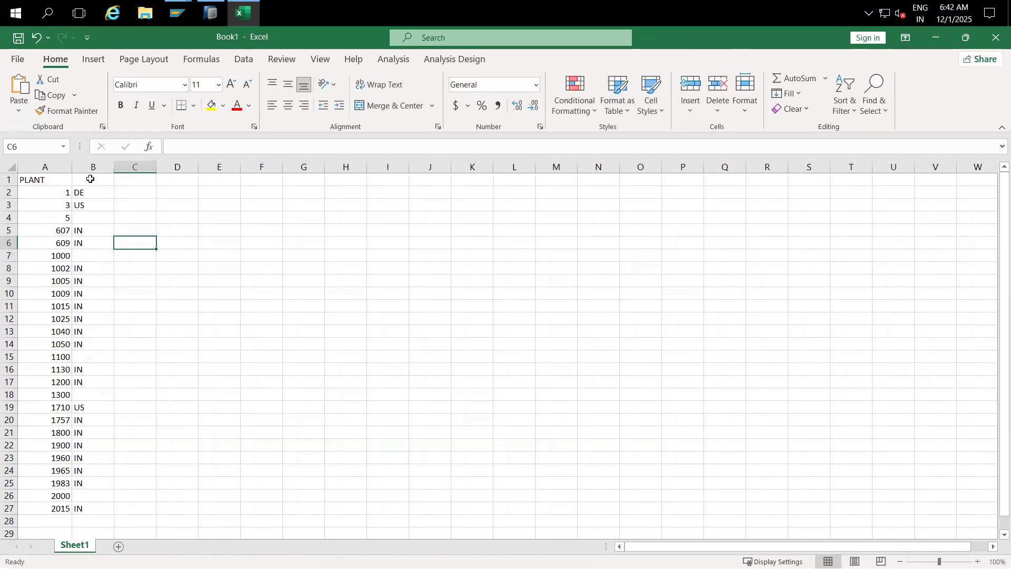
click(91, 179)
text(COUNTRY)
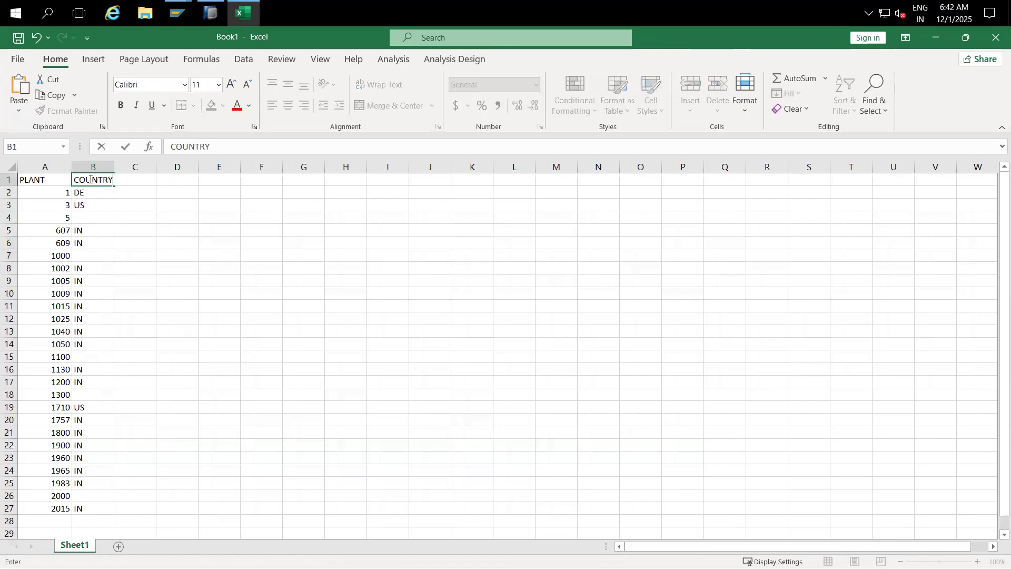
click(146, 239)
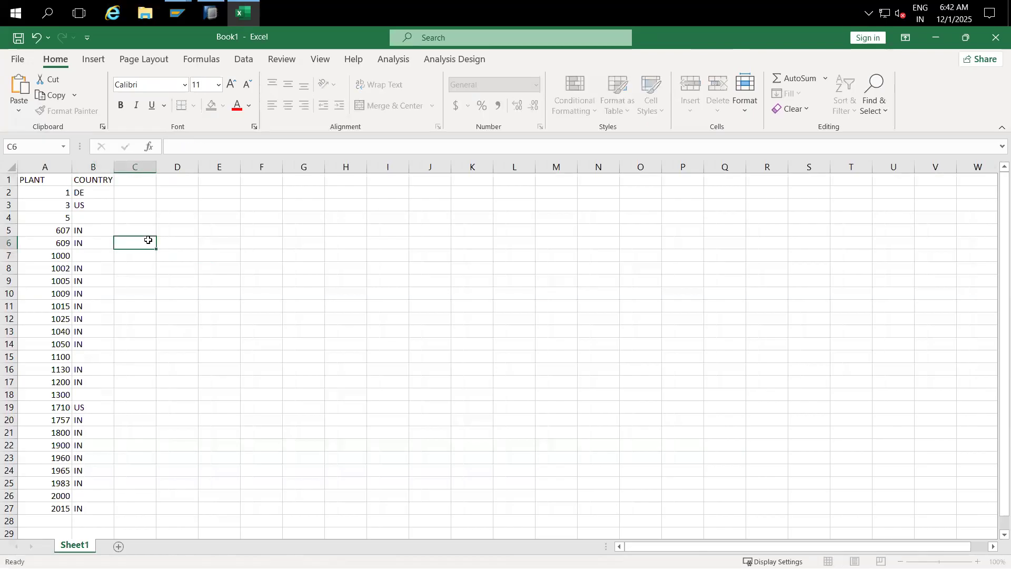
- Look up the third column's name in the SAP plant table and enter COMP_CODE as the header in C1
click(133, 178)
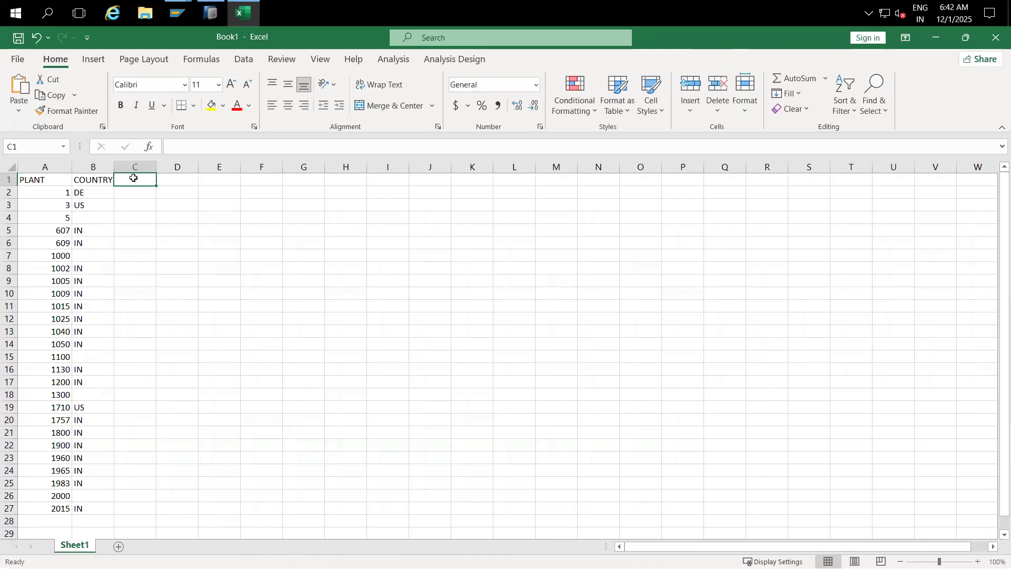
key(alt+Tab)
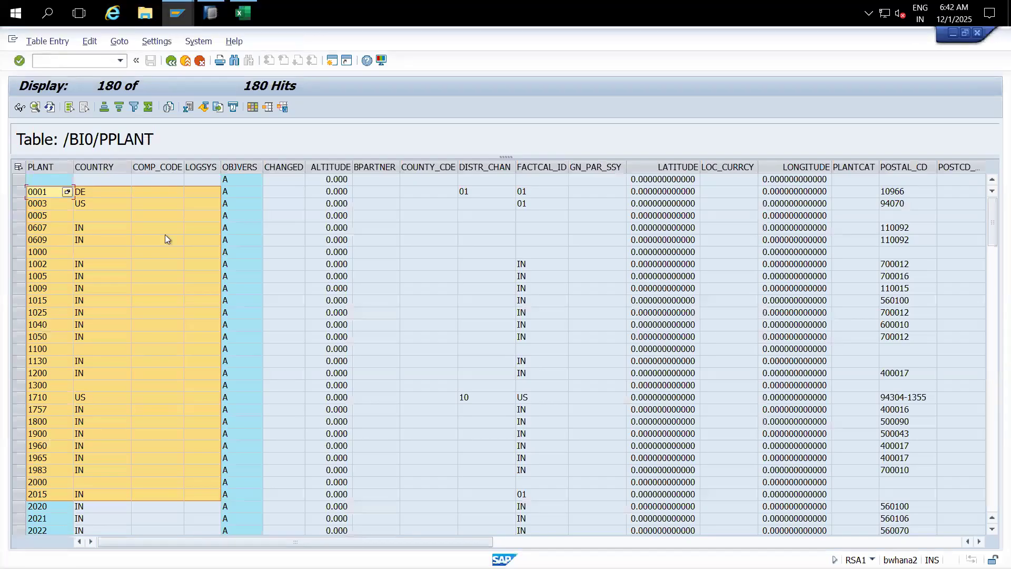
key(alt+Tab)
text(CO)
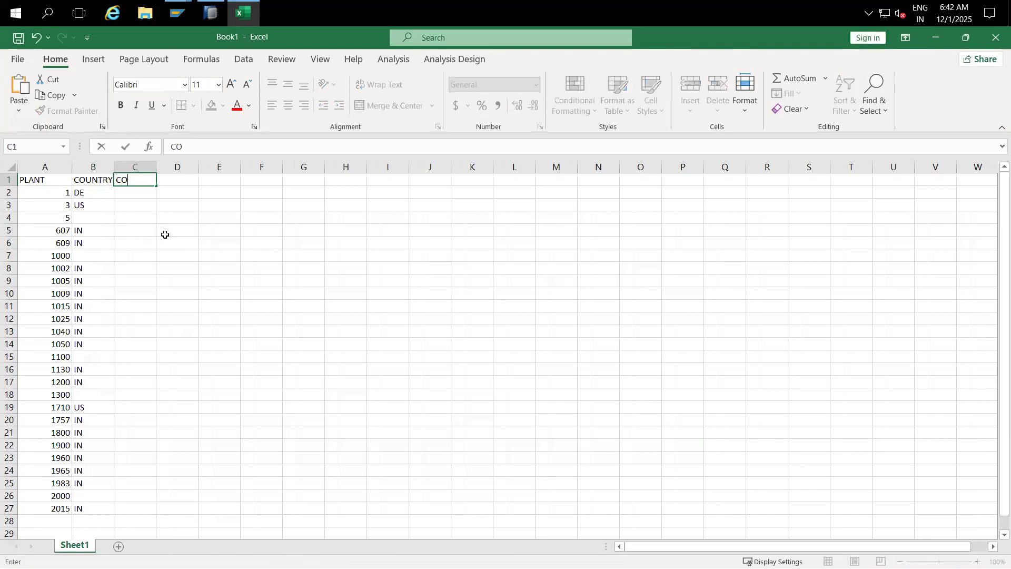
text(MP_CODE)
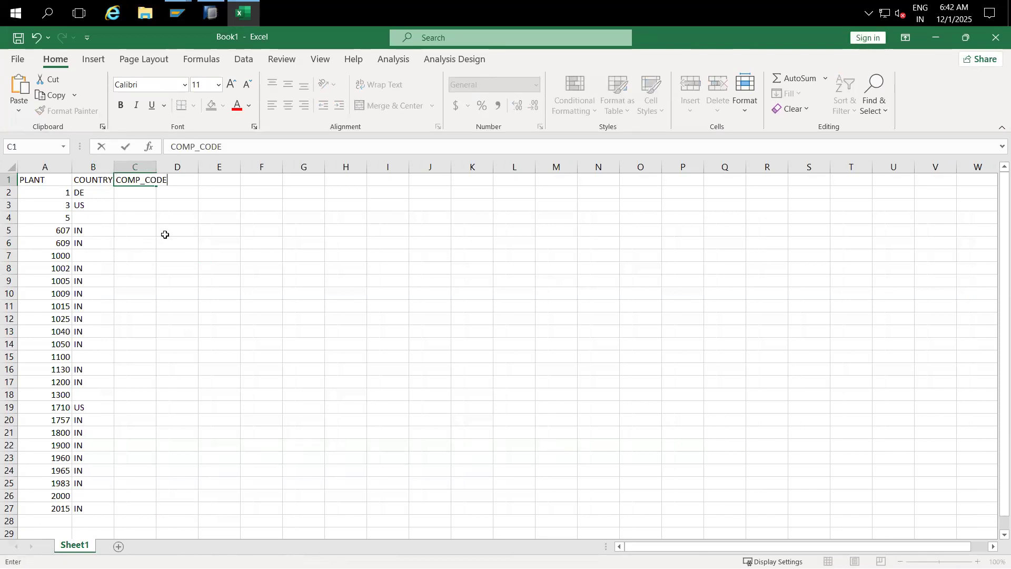
click(178, 248)
- Widen column C and replace the header in C1 with Company Code
drag(157, 167, 176, 167)
click(148, 179)
text(C)
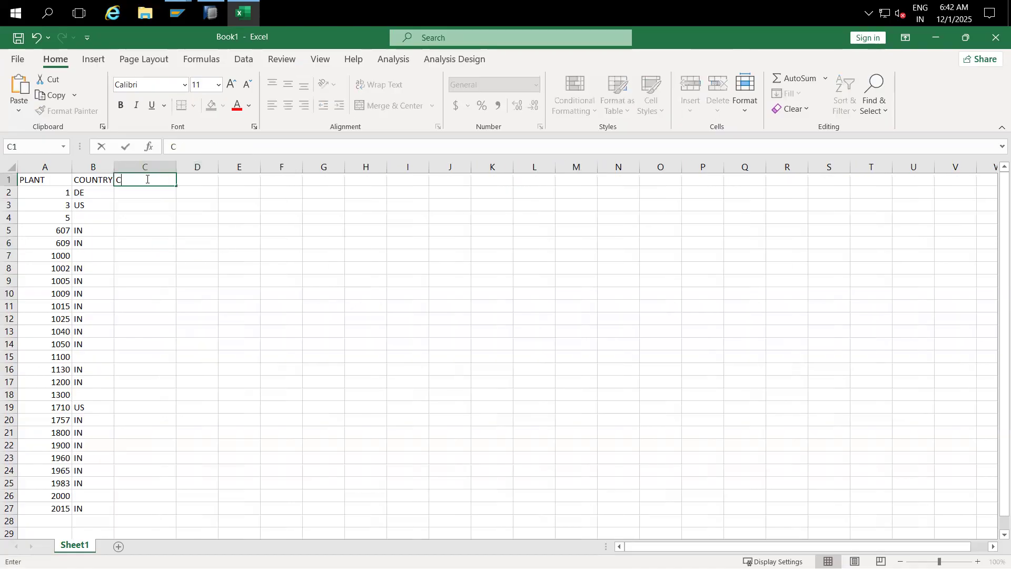
text(omapny Code)
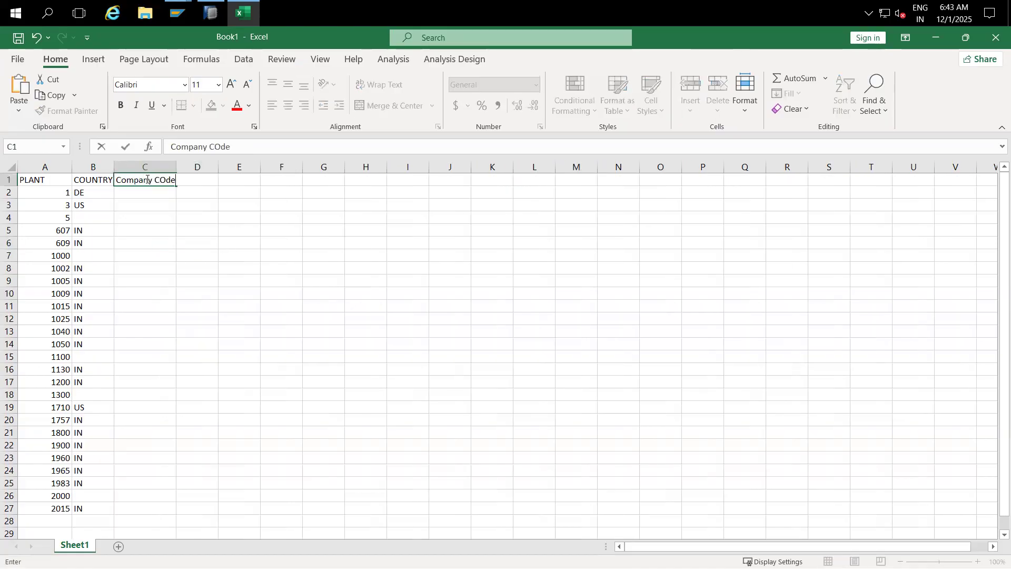
click(148, 245)
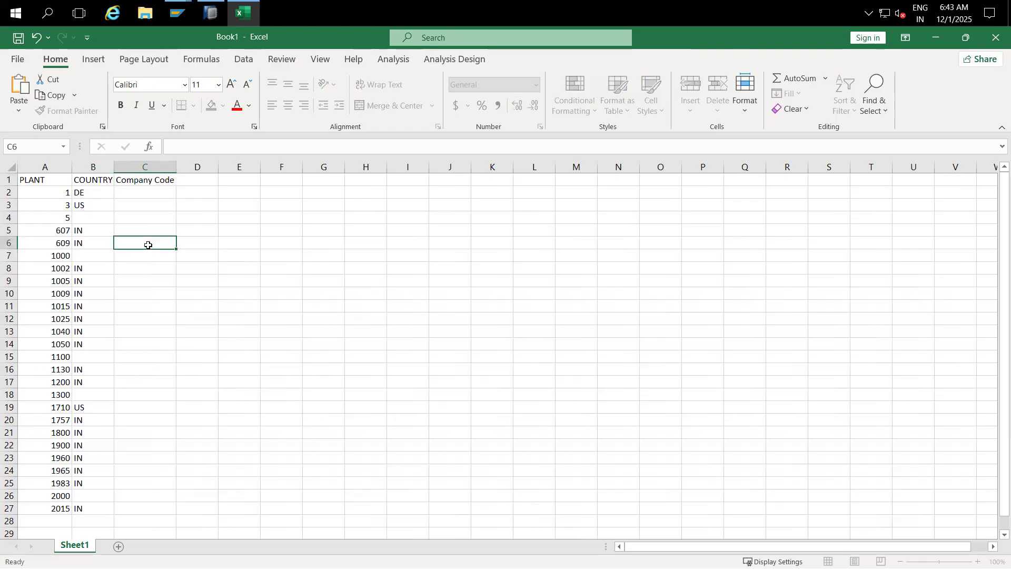
- Enter the header Logical System in D1, autofit column D and widen column C slightly
click(200, 183)
text(Lo)
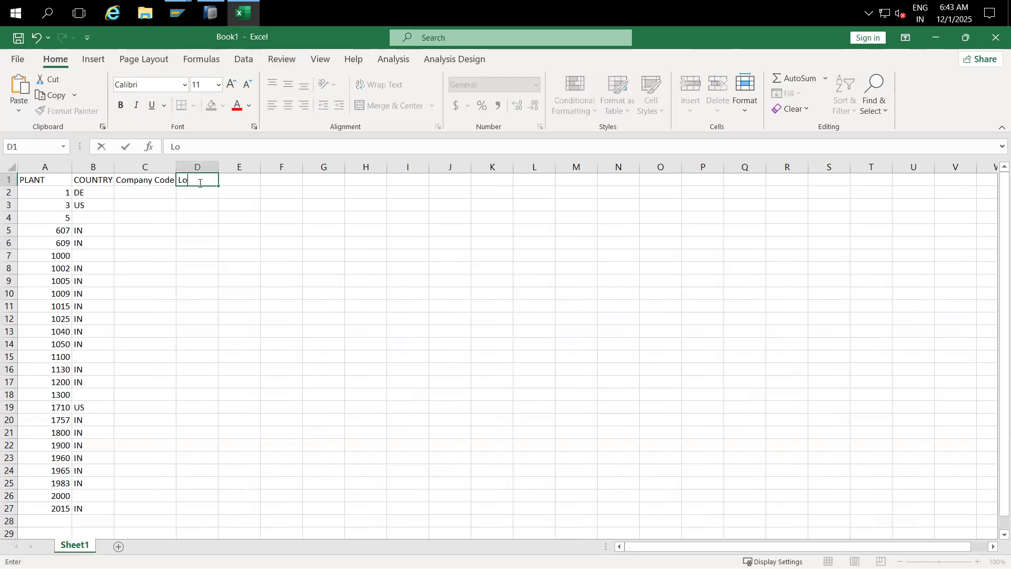
text(gical System)
click(204, 242)
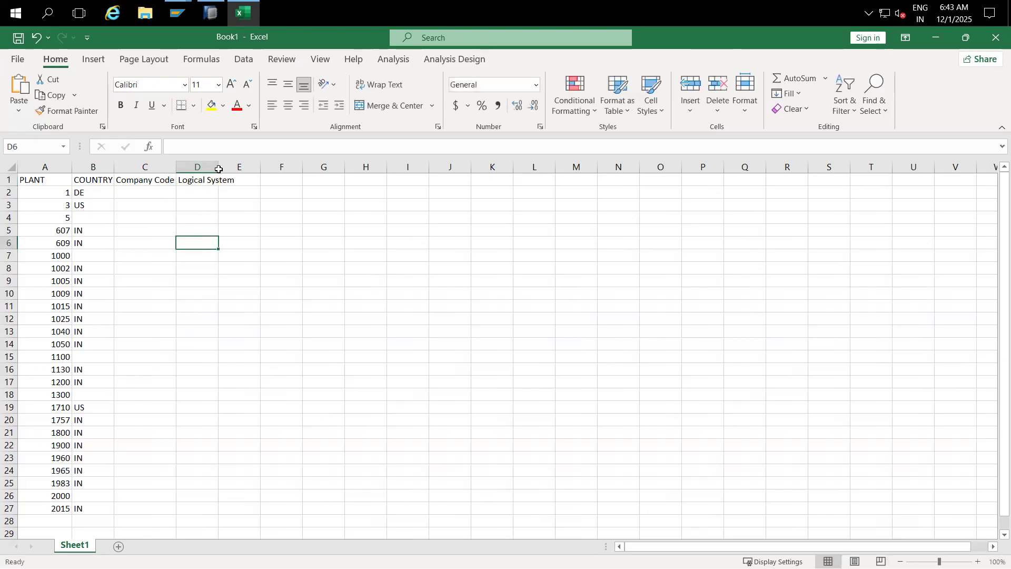
double_click(218, 167)
drag(176, 166, 185, 166)
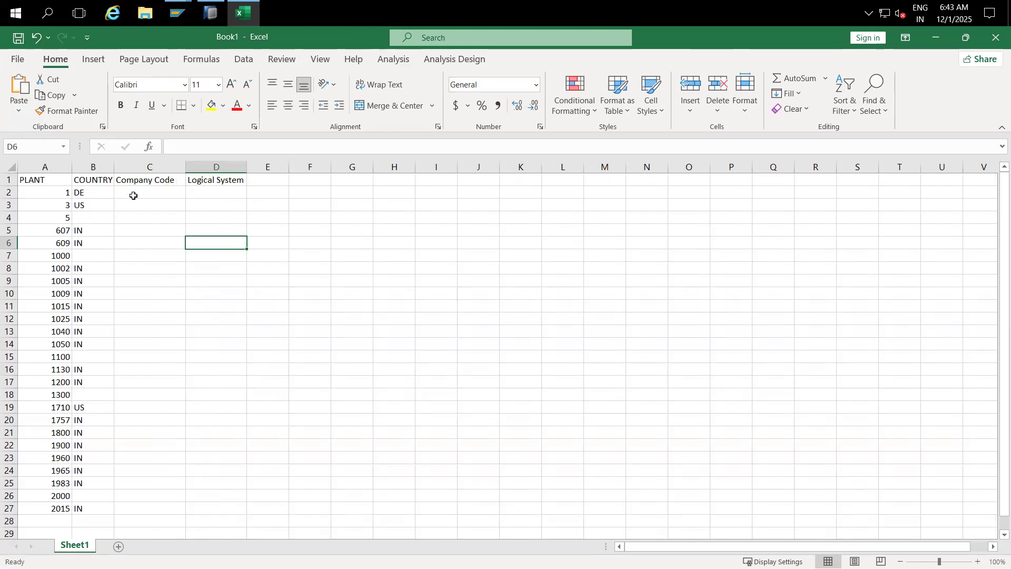
- Enter the company codes 1000, 2000 and 3000 in cells C2 to C4
click(133, 195)
text(1000)
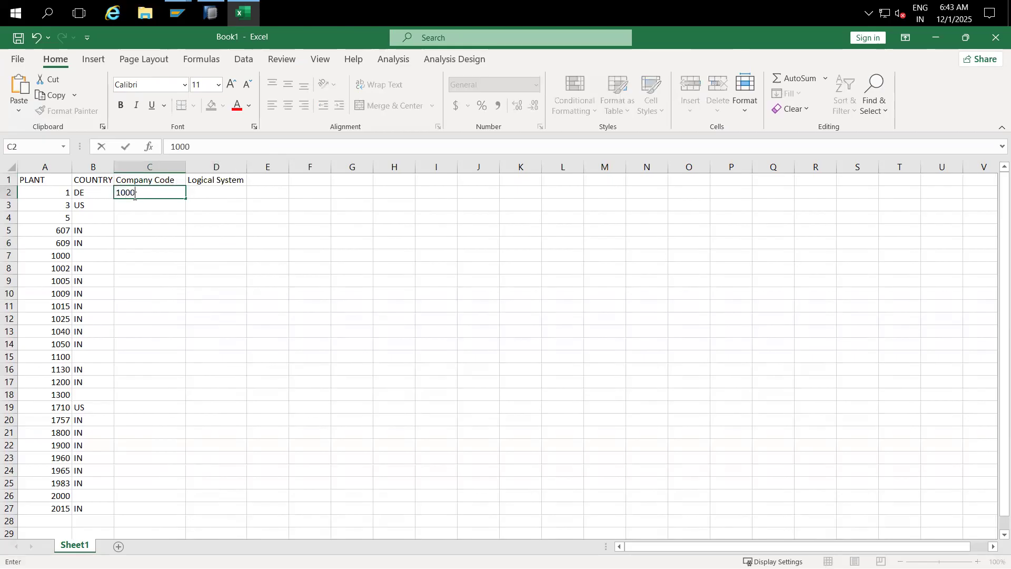
click(134, 203)
text(2000)
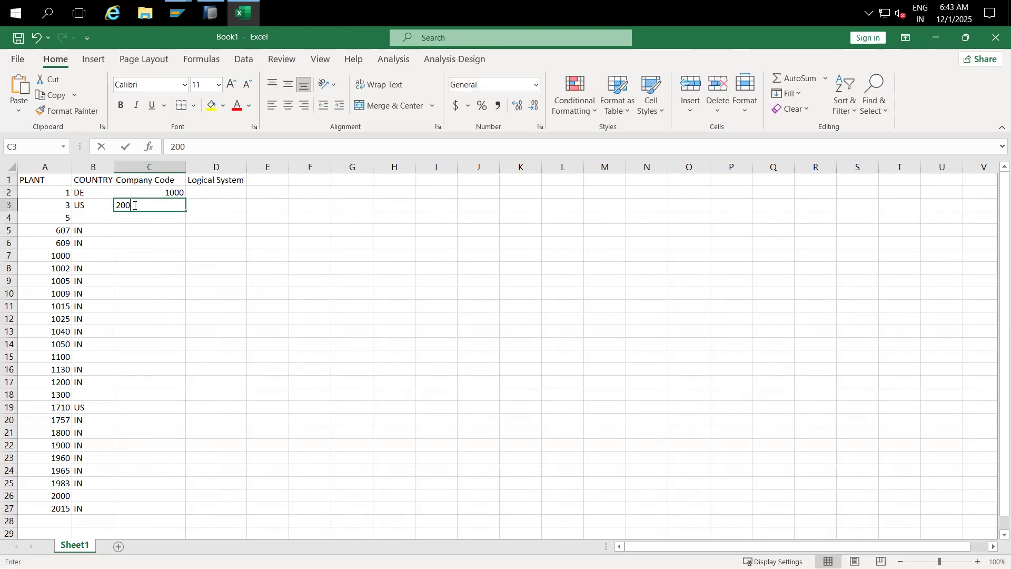
click(141, 217)
text(3000)
click(158, 256)
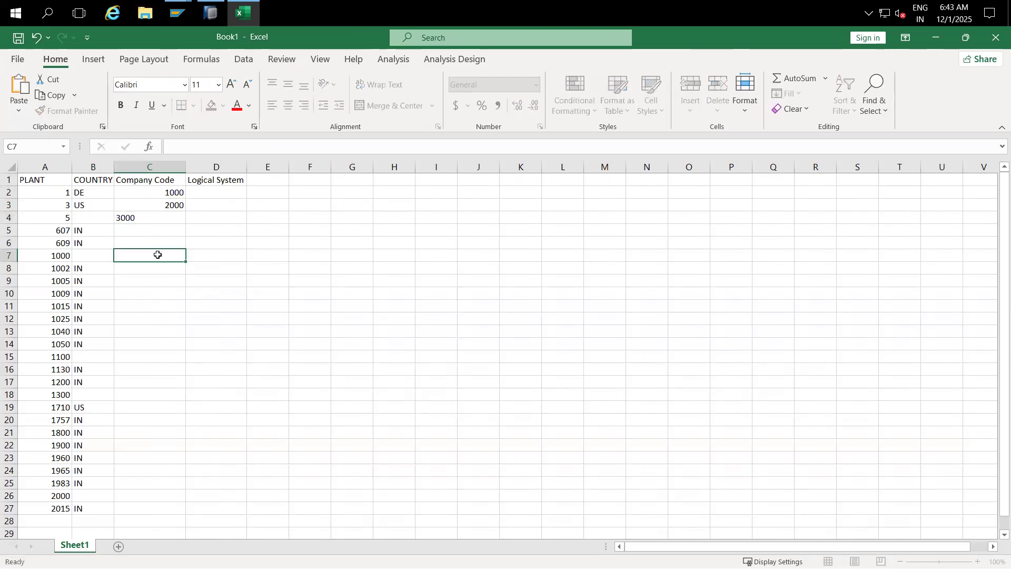
- Extend the company code series from C2:C4 down to the last plant row, C27
click(159, 196)
drag(159, 200, 185, 514)
click(269, 450)
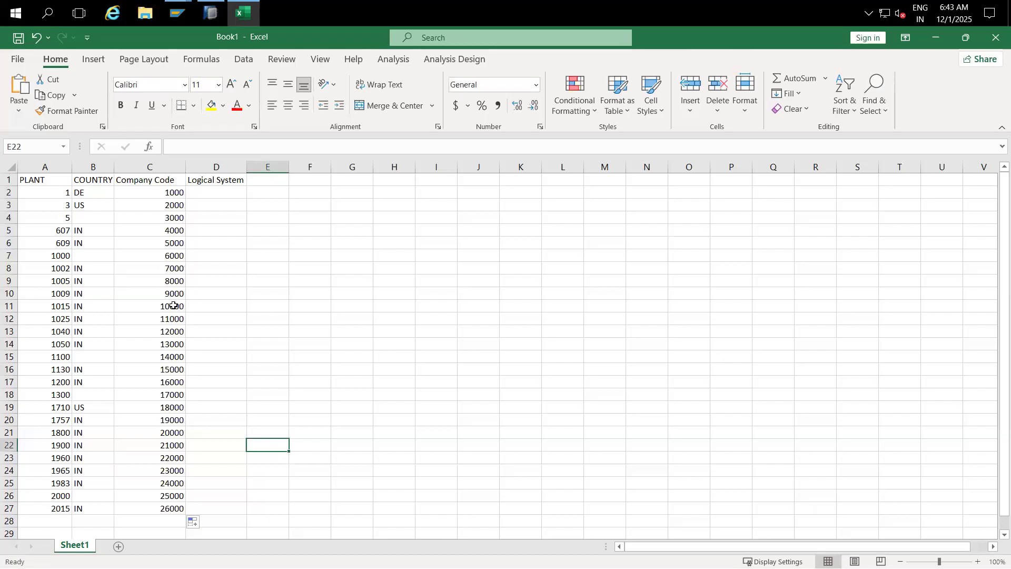
- Copy company codes 1000 to 9000 from C2:C10 over the rows starting at C11 and C20, and clear the surplus value in C28
drag(158, 193, 152, 504)
key(ctrl+c)
key(ctrl+v)
click(267, 422)
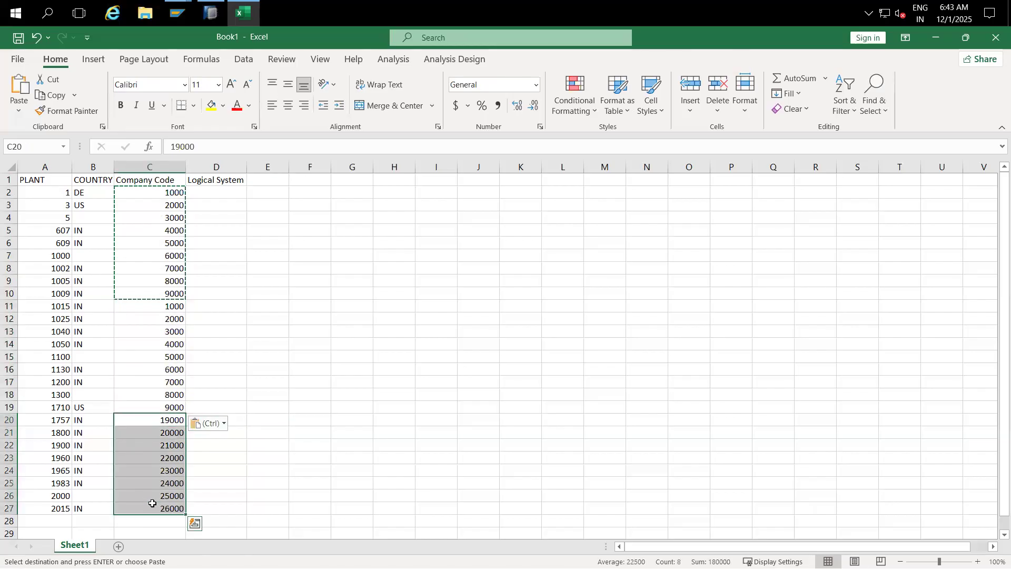
key(ctrl+v)
click(293, 468)
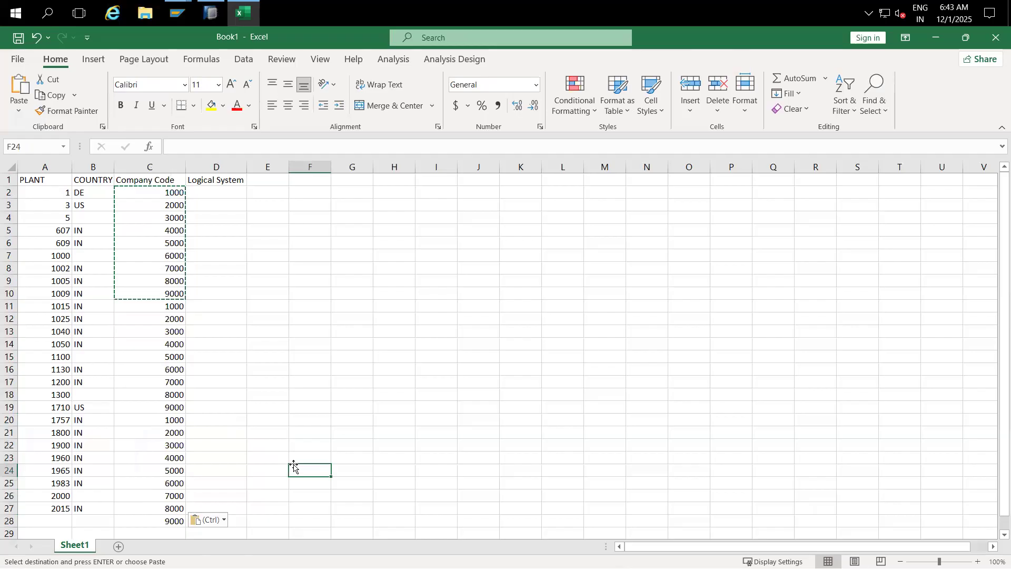
click(157, 519)
key(Delete)
click(235, 474)
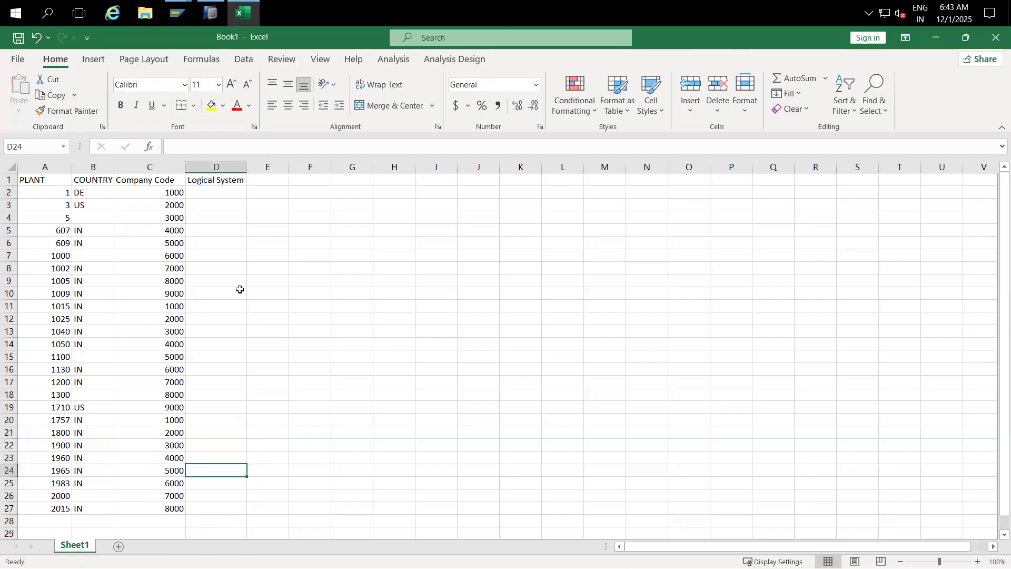
click(215, 193)
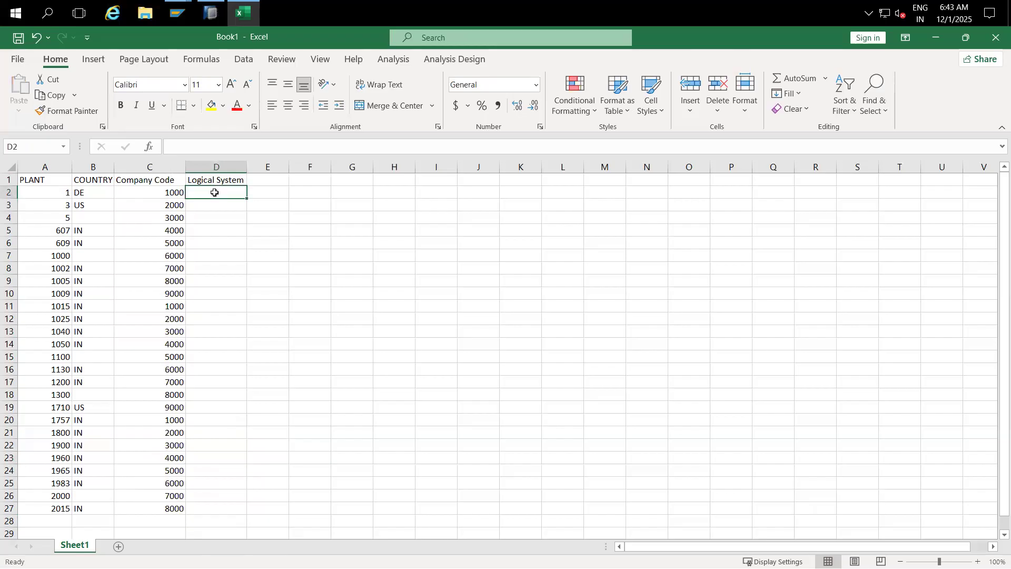
text(M)
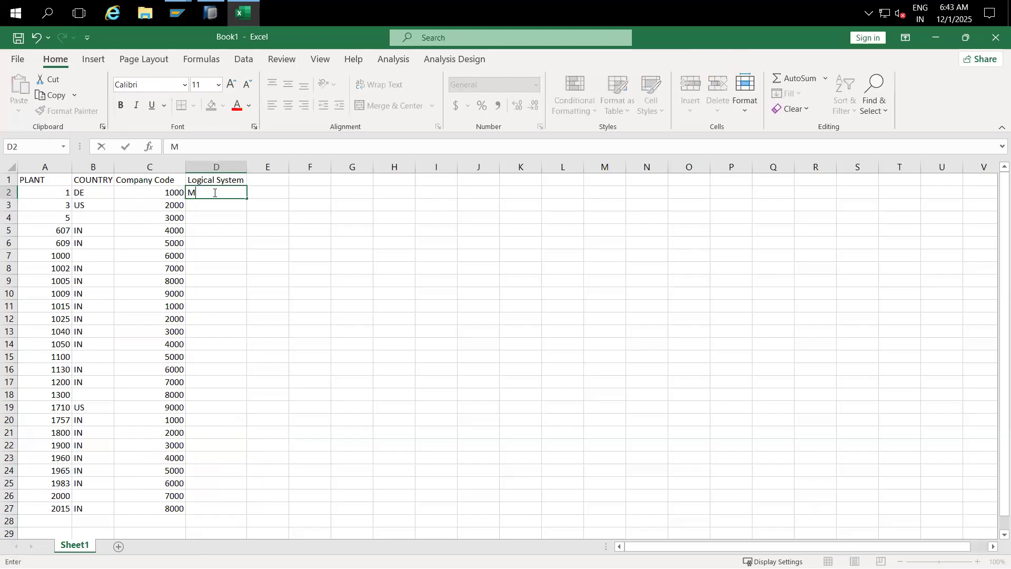
key(BackSpace)
click(277, 274)
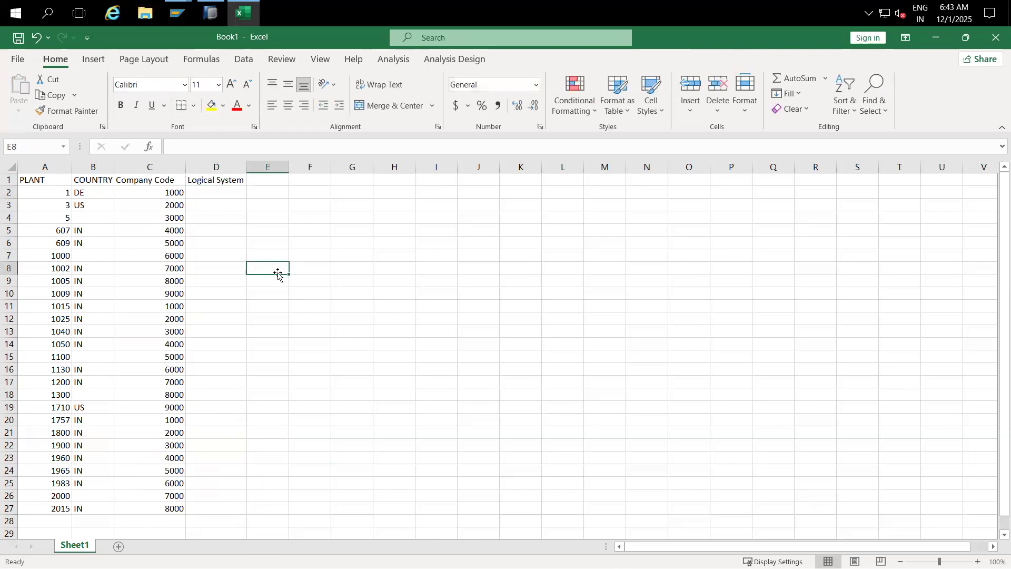
- Save the workbook to the Desktop as a CSV (Comma delimited) file named PLANT MD and close Excel
key(ctrl+s)
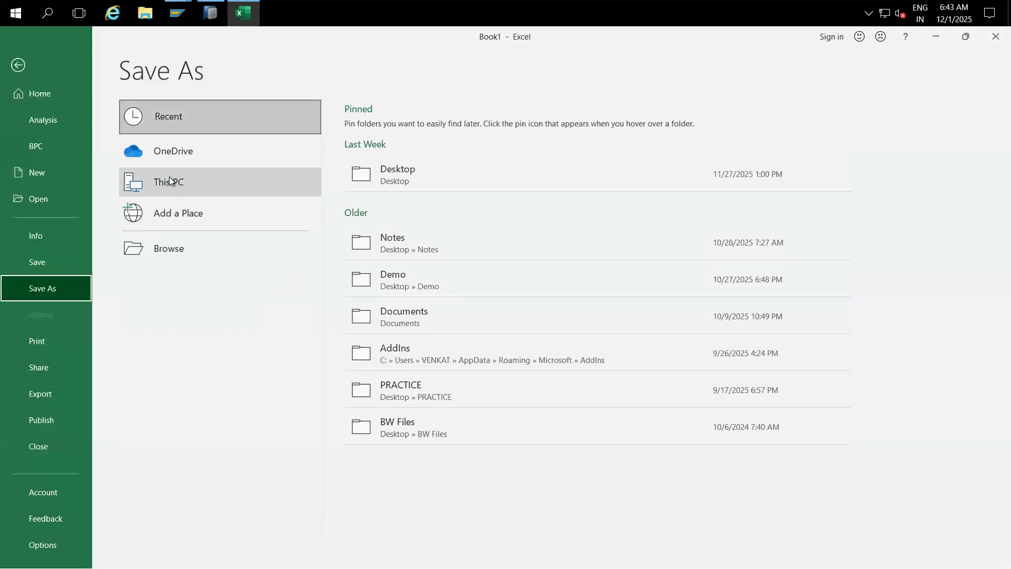
click(172, 251)
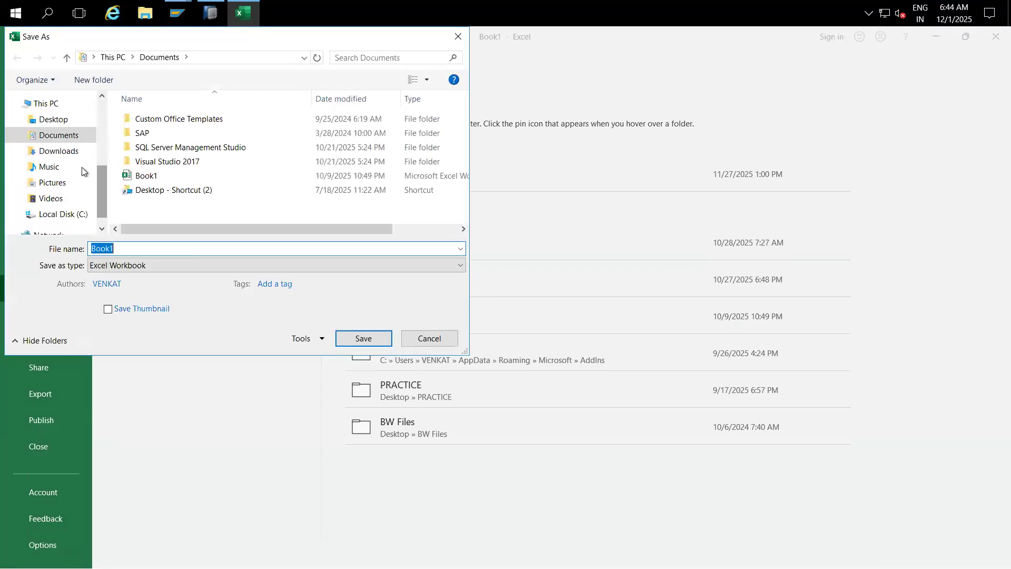
click(59, 122)
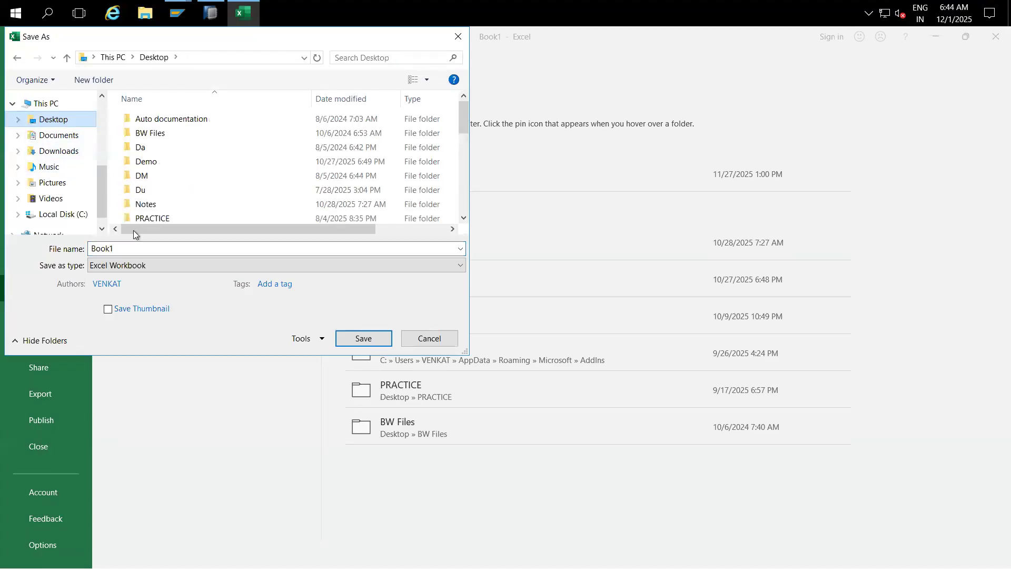
click(182, 266)
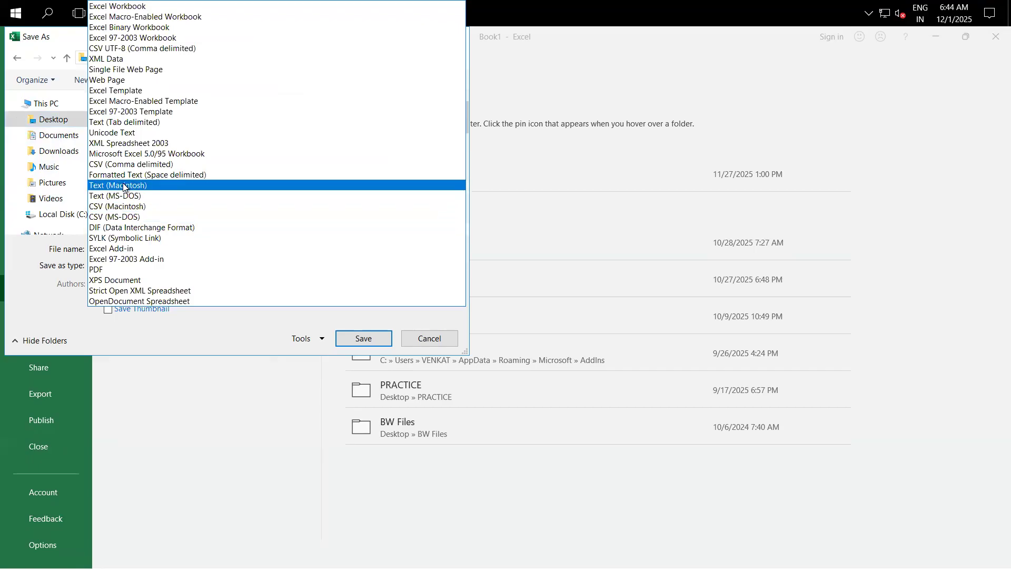
click(146, 168)
double_click(127, 247)
text(PL)
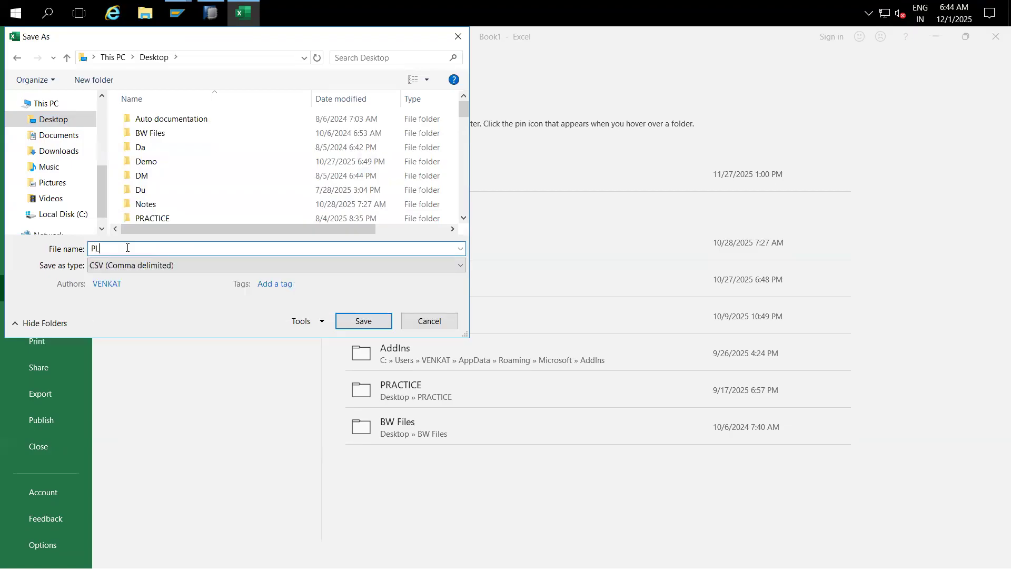
text(ANT MD)
click(347, 322)
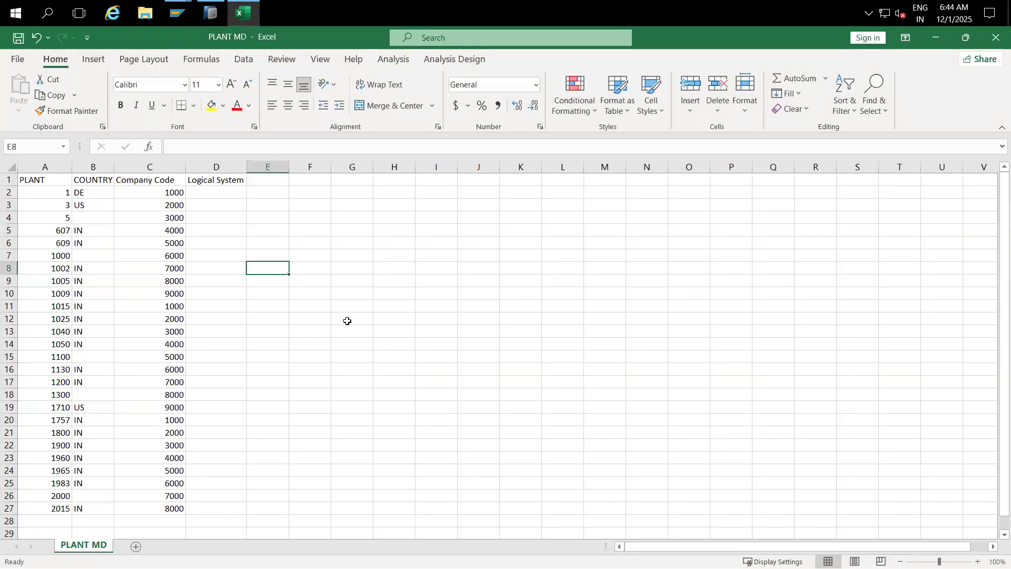
click(243, 235)
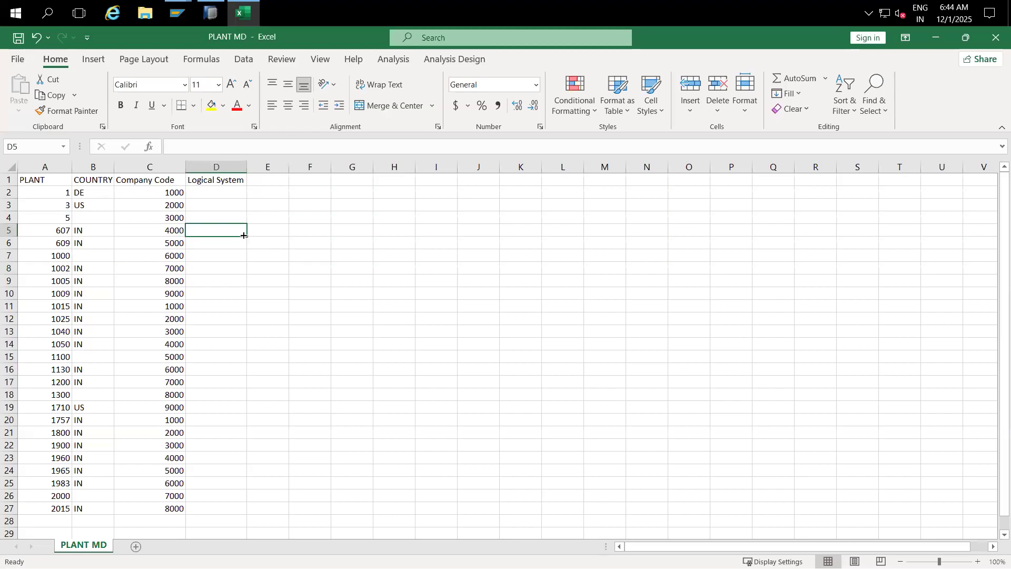
click(993, 41)
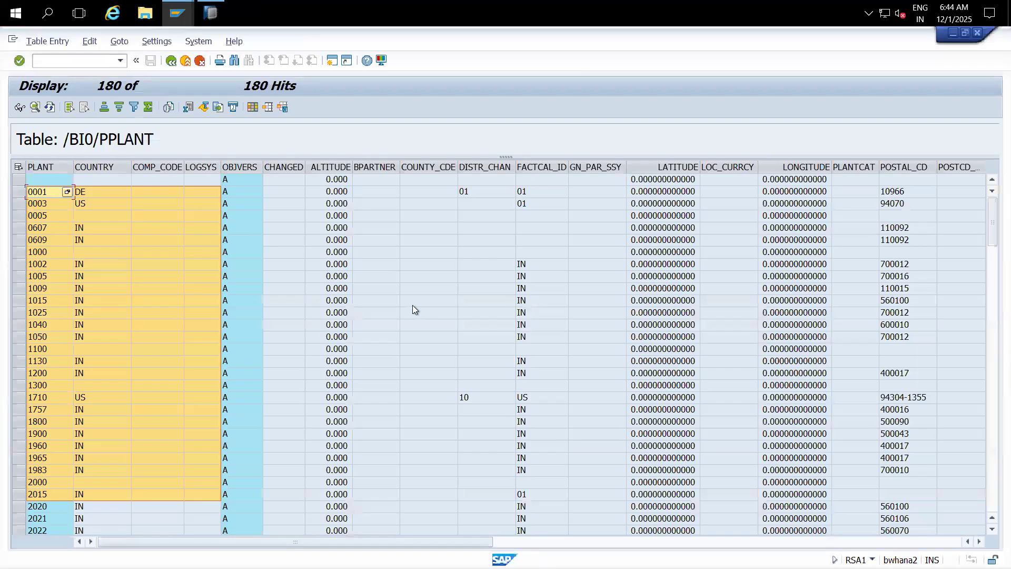
- Show the desktop, move the PLANT MD file to the empty area near SAP HANA Studio and open it
key(super+d)
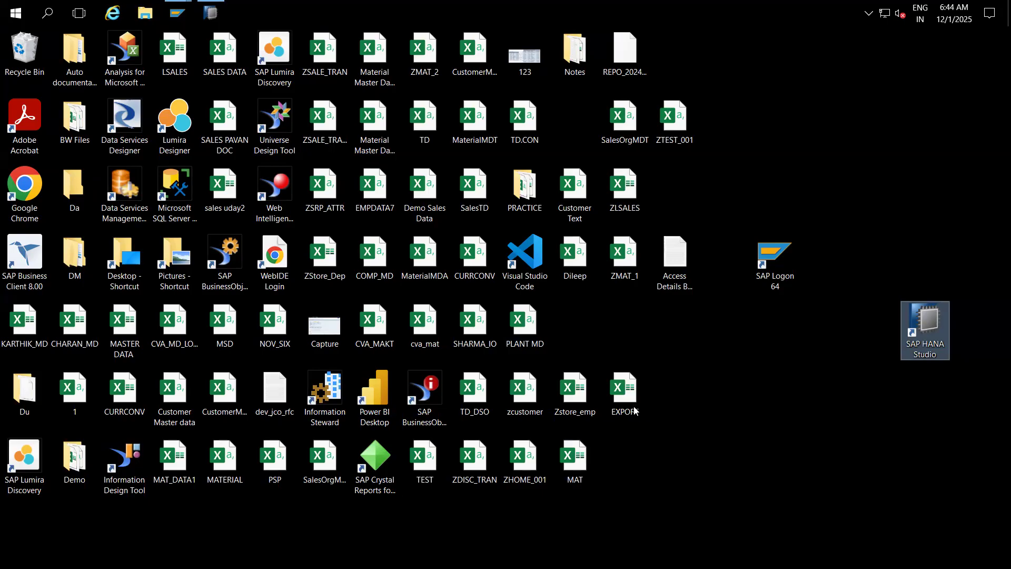
drag(526, 325, 825, 386)
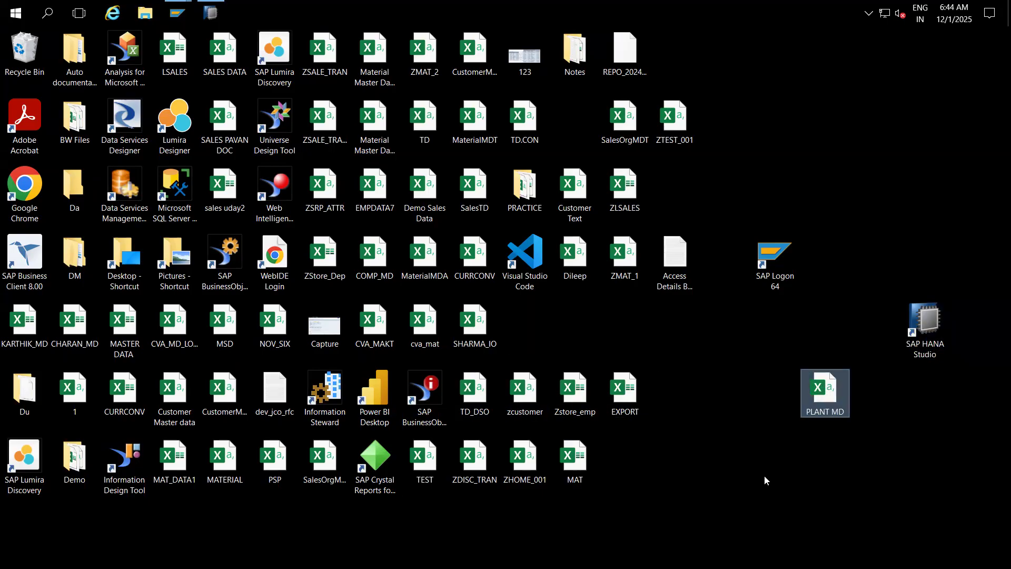
double_click(825, 398)
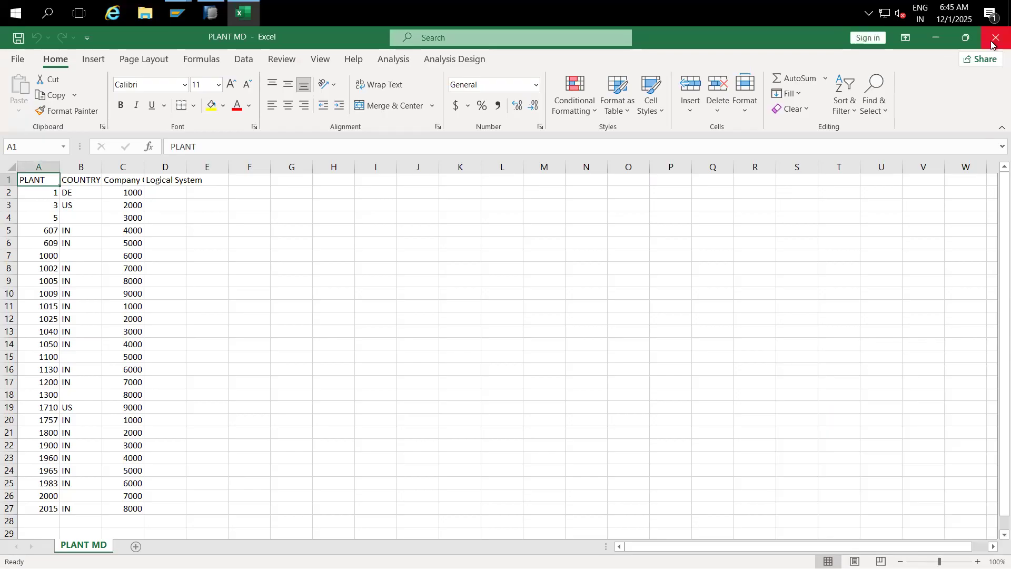
- Close the PLANT MD workbook, switch to the open SAP session and leave the YYPLANT characteristic display
key(alt+F4)
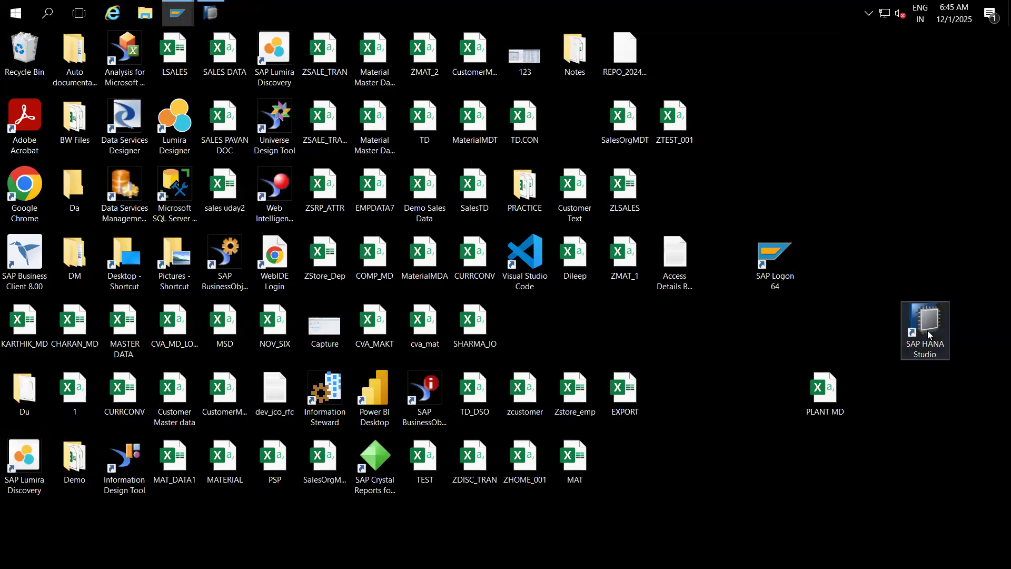
double_click(785, 248)
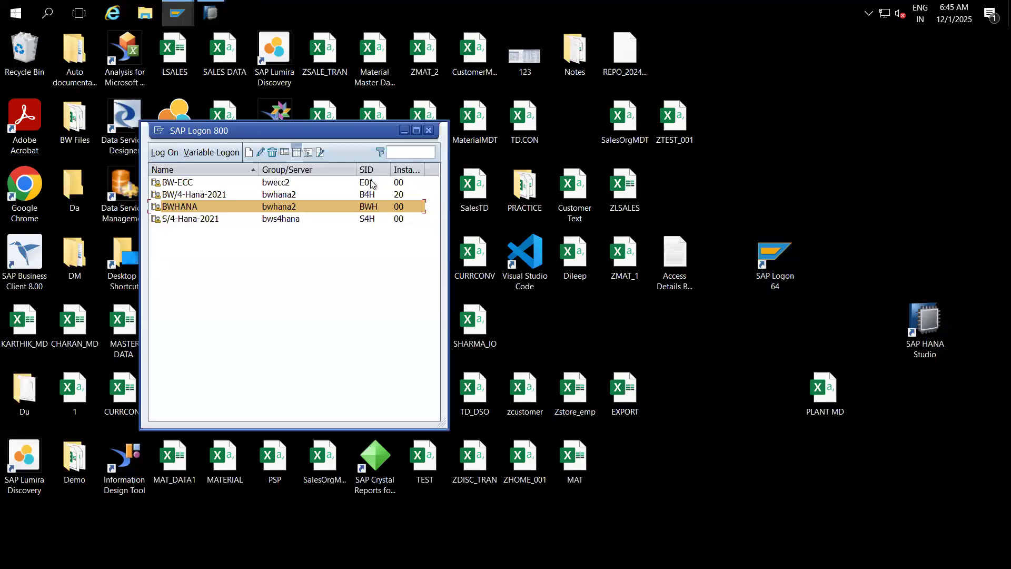
click(404, 131)
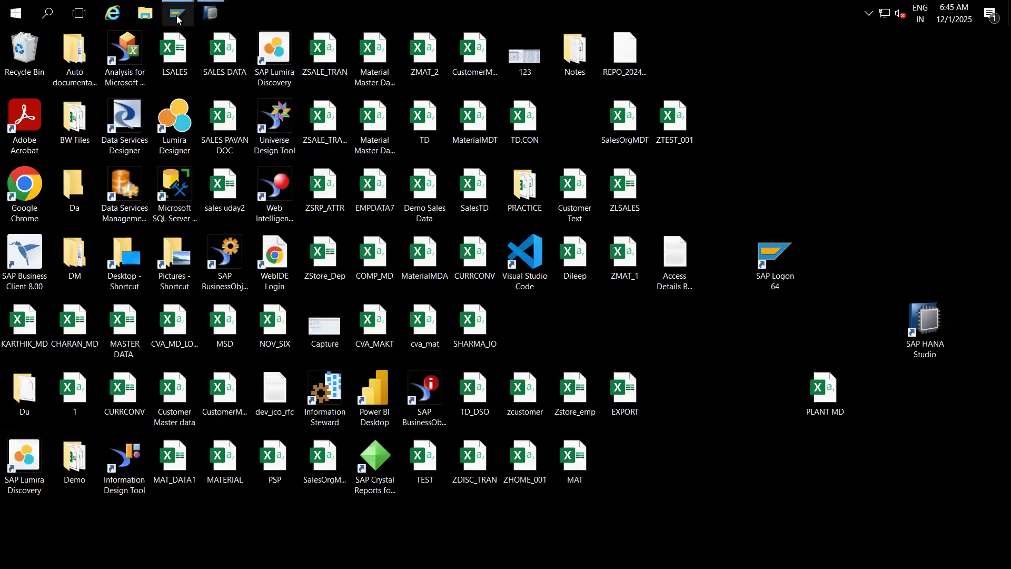
mouse_move(177, 13)
click(157, 86)
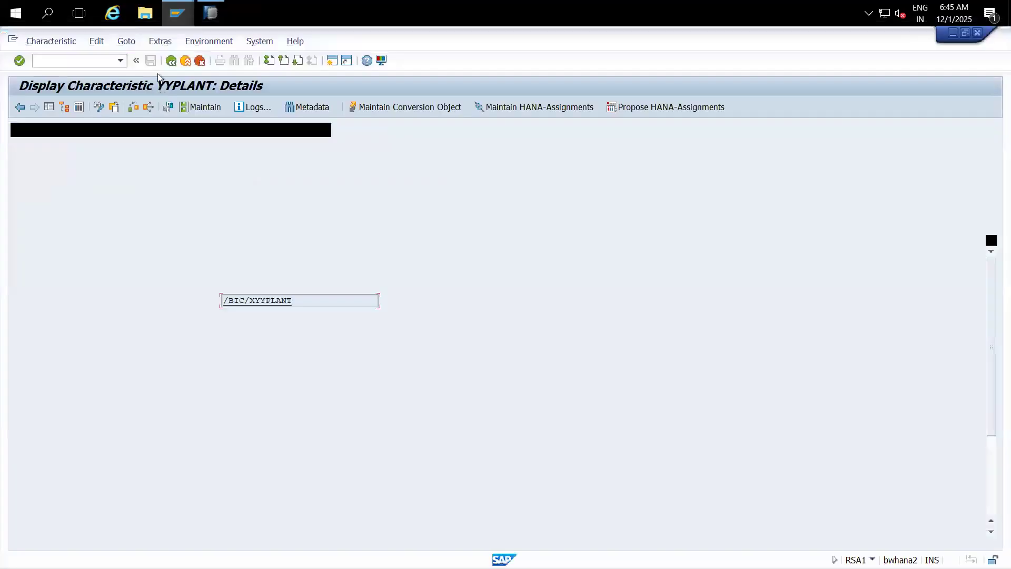
click(186, 61)
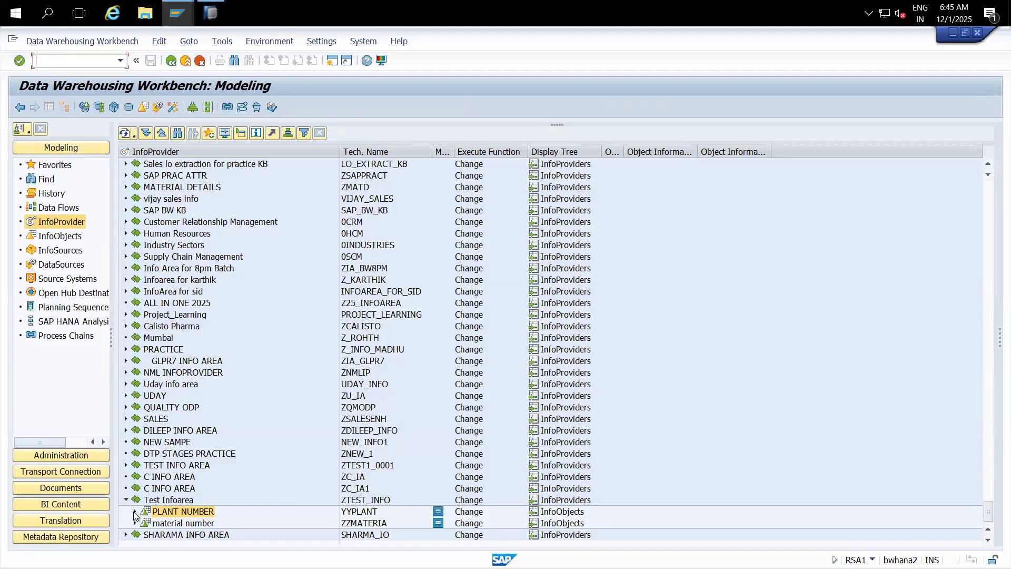
- Expand PLANT NUMBER under Test Infoarea and examine its Attributes and Texts nodes
click(135, 512)
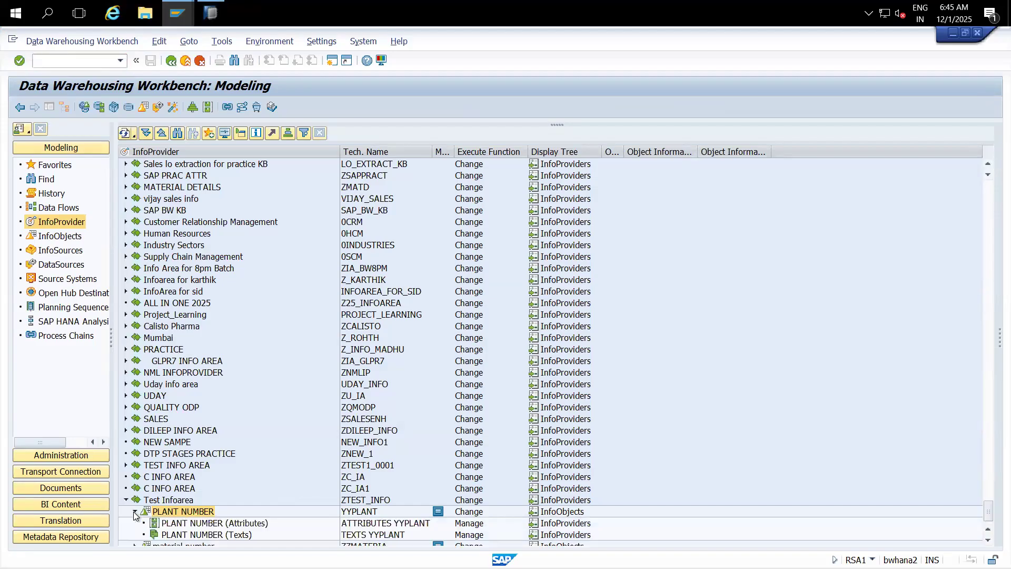
click(199, 525)
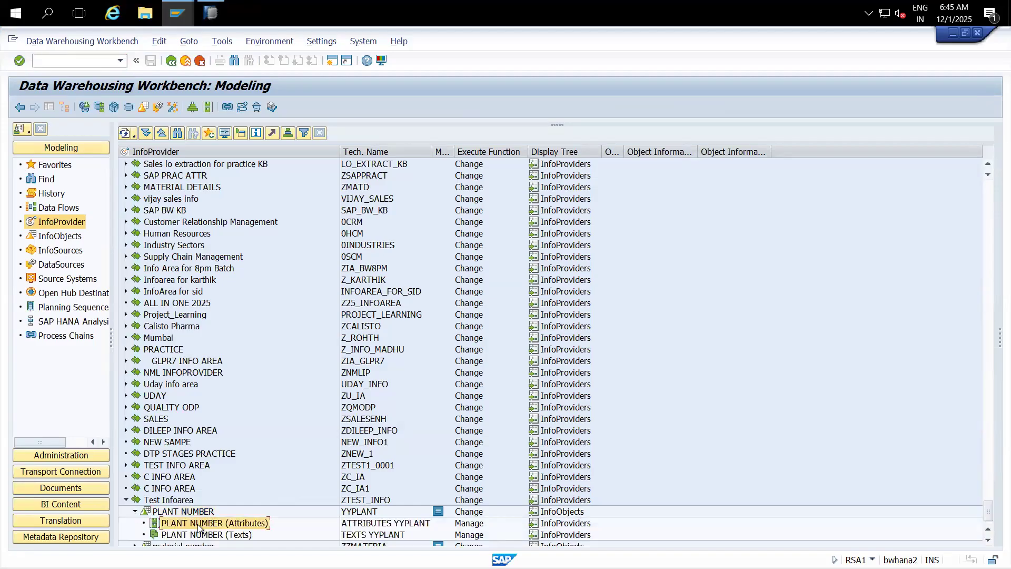
click(231, 536)
click(242, 524)
click(243, 533)
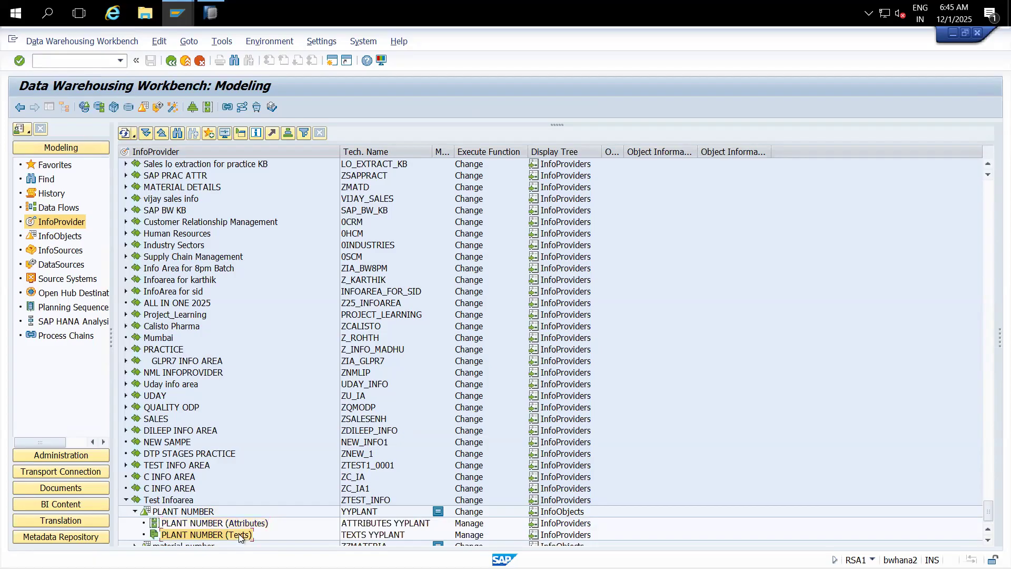
click(240, 524)
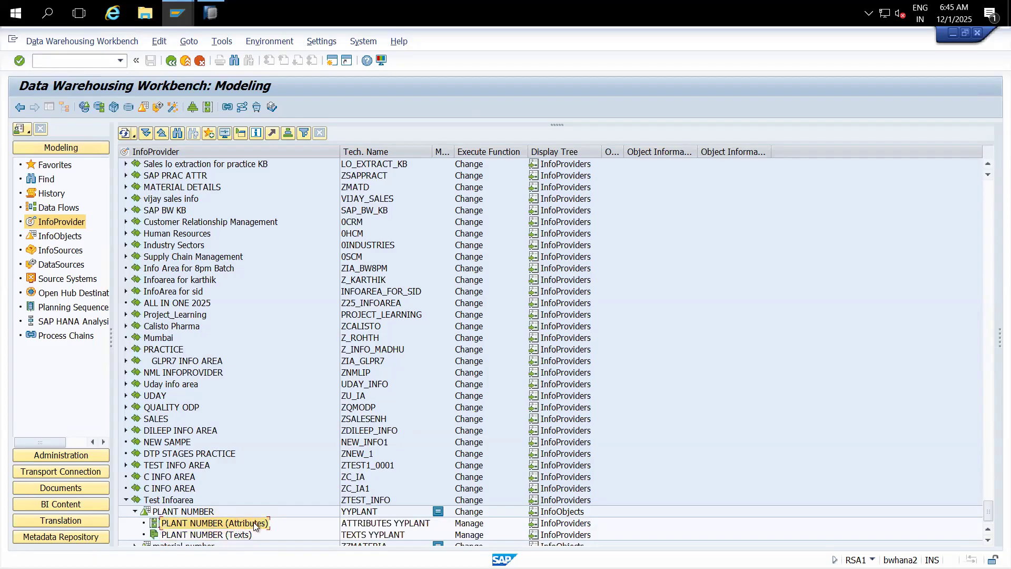
click(242, 536)
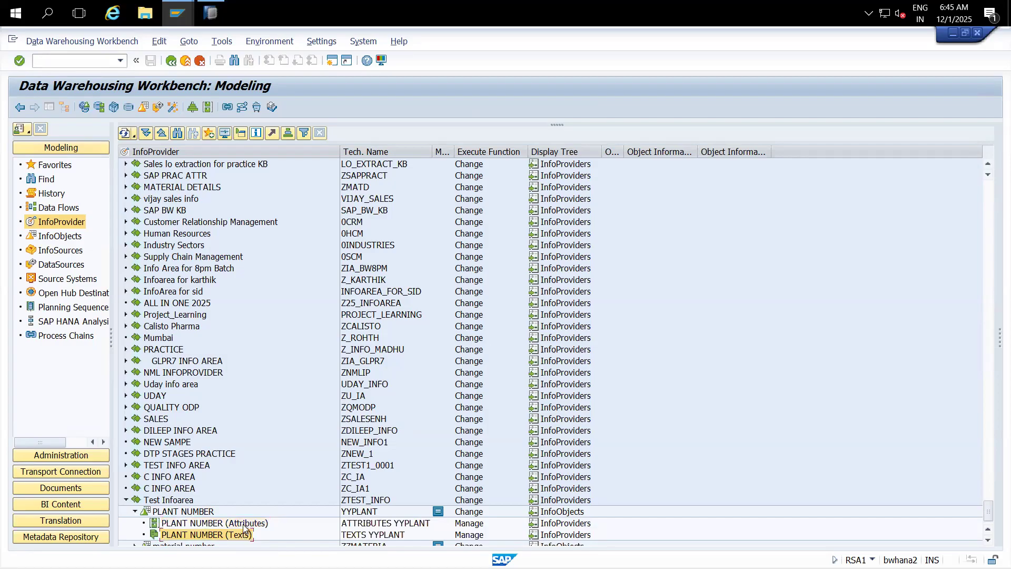
click(244, 525)
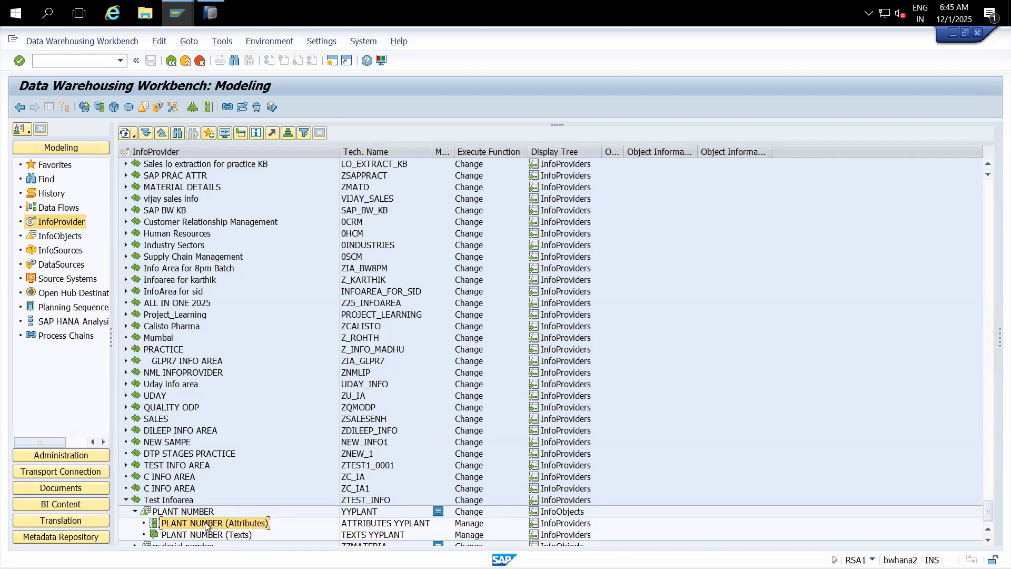
- Show the source systems, collapse ODP - SAP (Extractors), widen the navigation area and expand the File folder
click(51, 283)
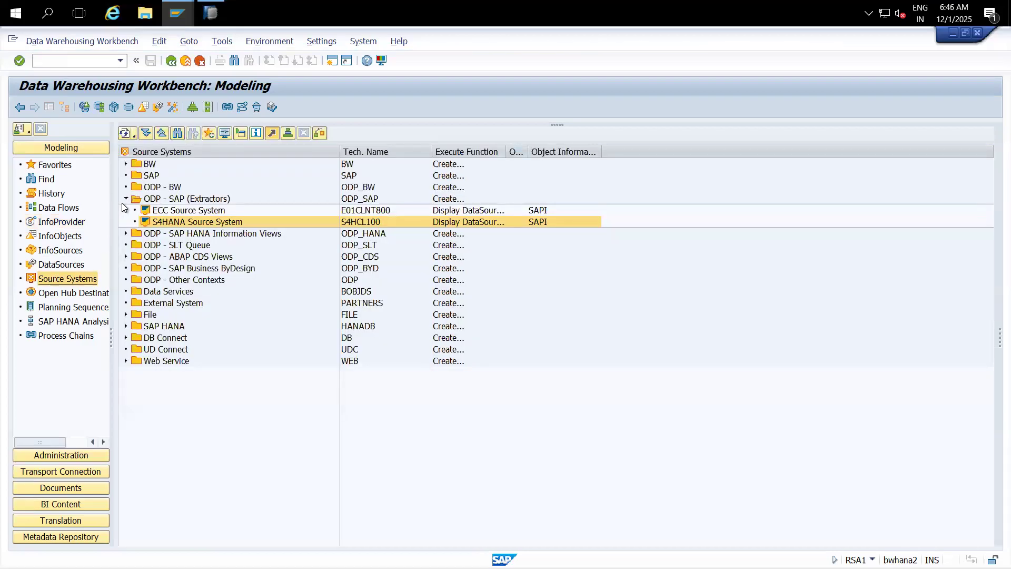
click(126, 199)
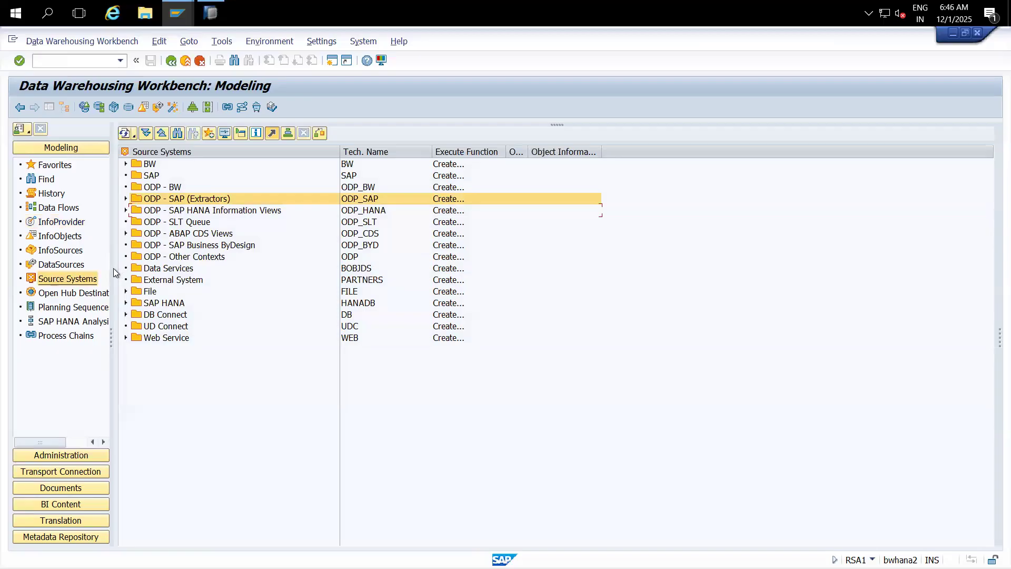
drag(111, 270, 166, 271)
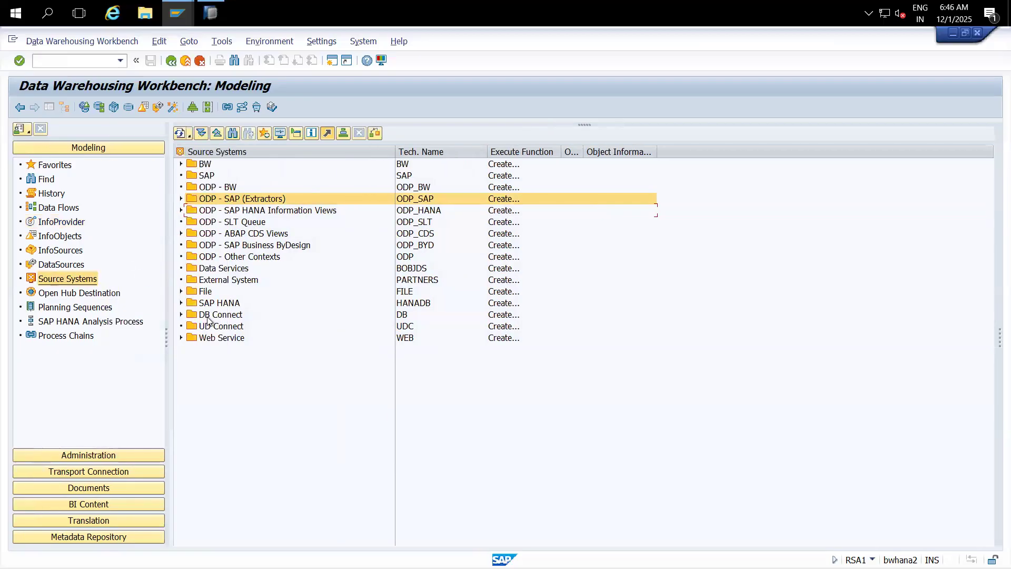
double_click(206, 291)
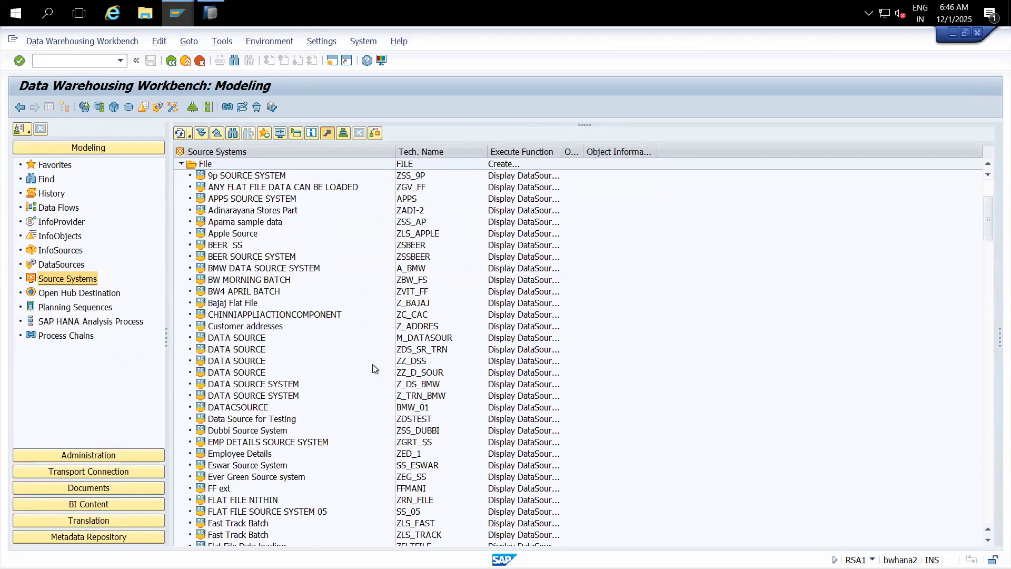
- Check the connection of the file source system ZZ_DSS, and repeat the check once
click(407, 364)
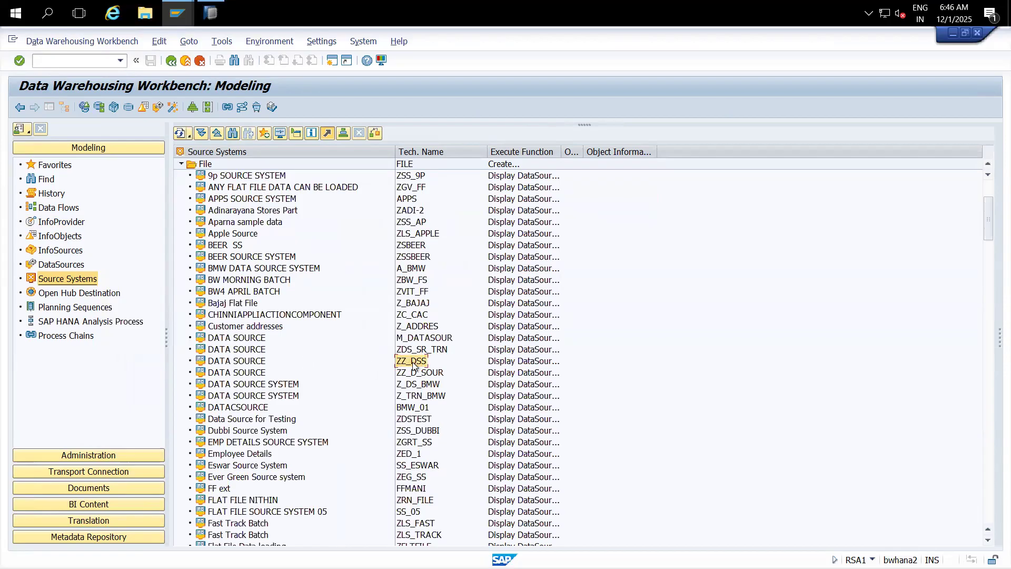
click(250, 361)
right_click(251, 362)
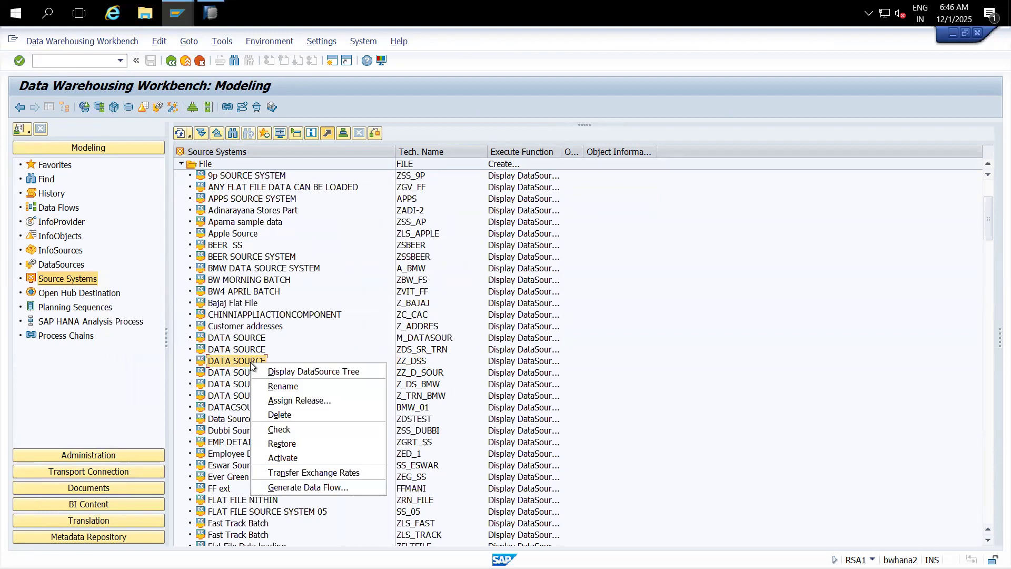
click(282, 429)
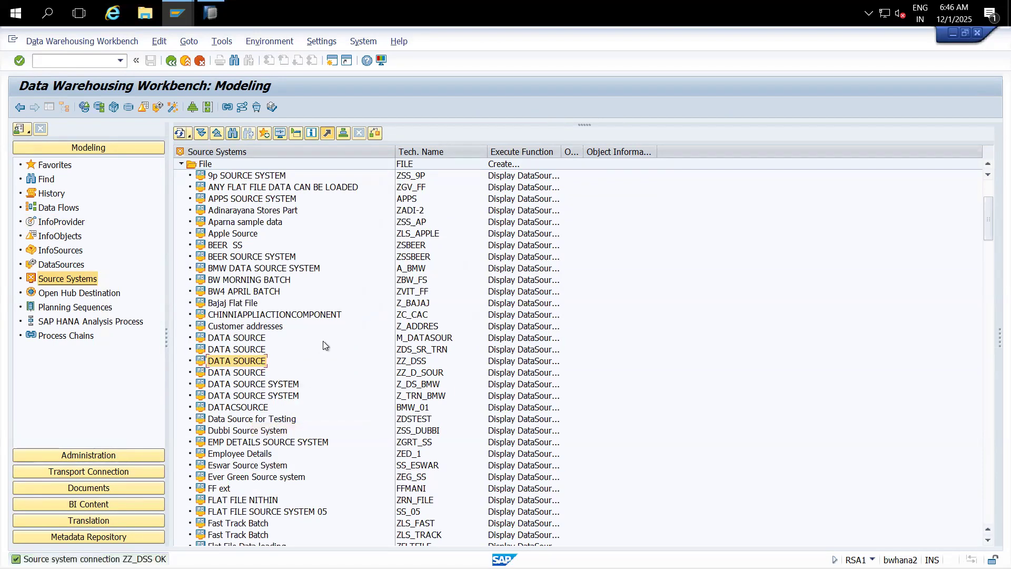
right_click(239, 358)
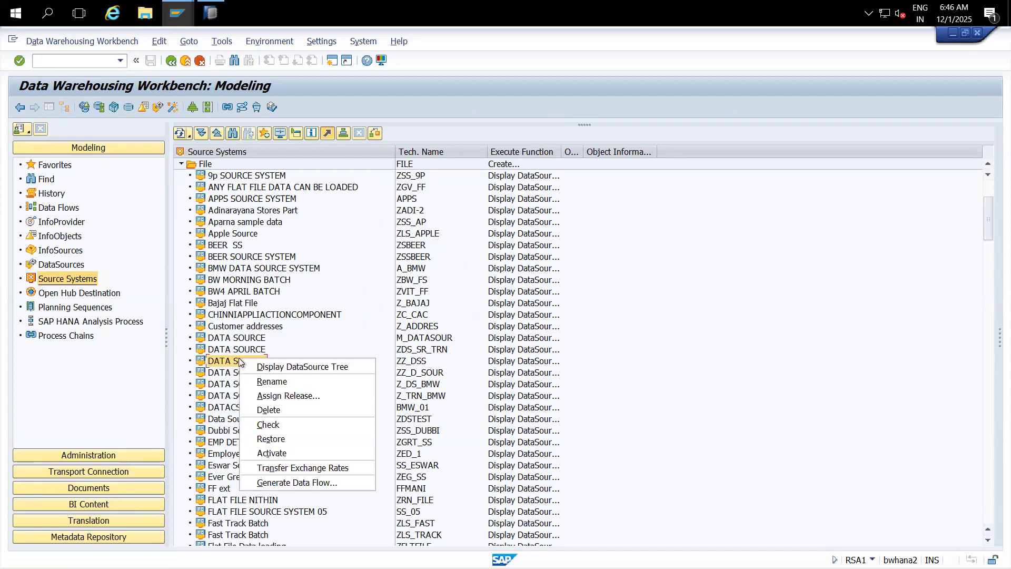
click(304, 425)
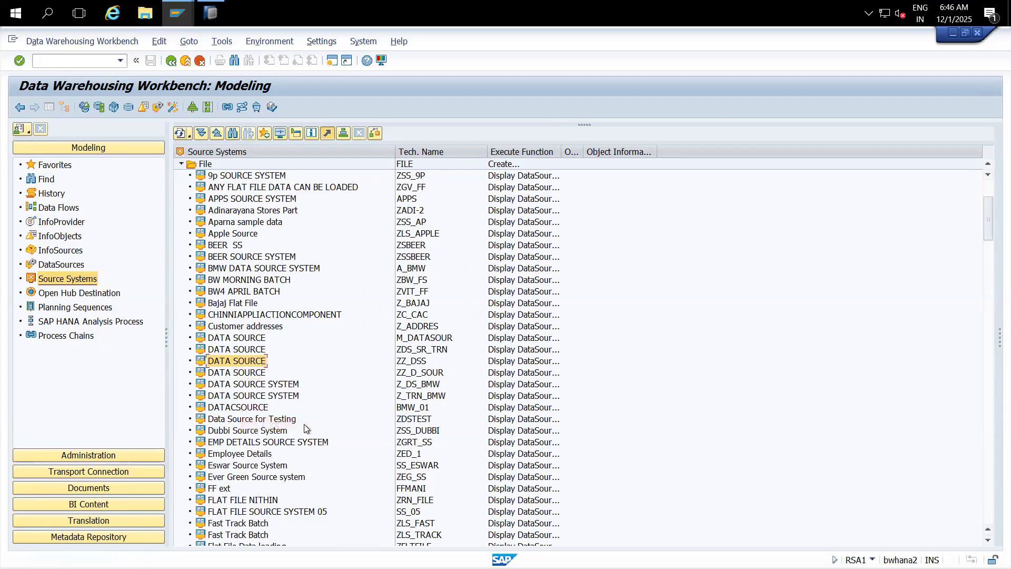
- Start a DataSource named ZDS_PLANT of type Master Data Attributes under the applictaion comp component of ZZ_DSS
double_click(252, 363)
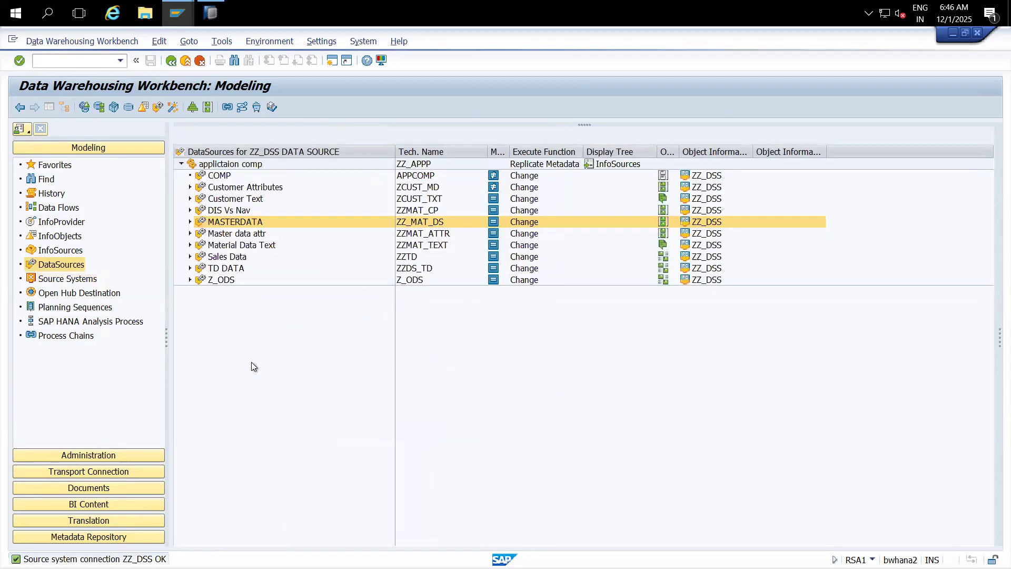
click(237, 166)
right_click(236, 167)
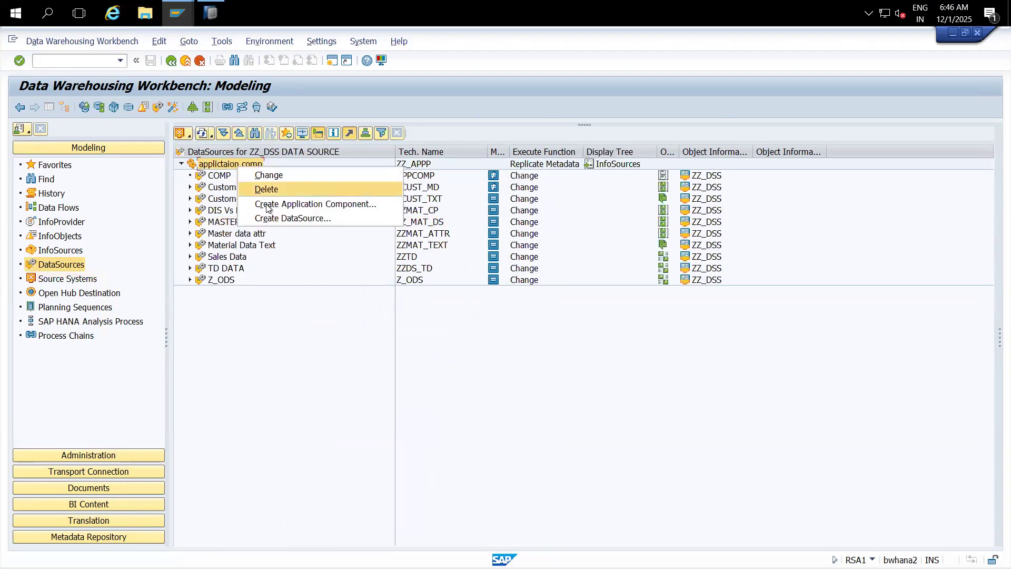
click(303, 219)
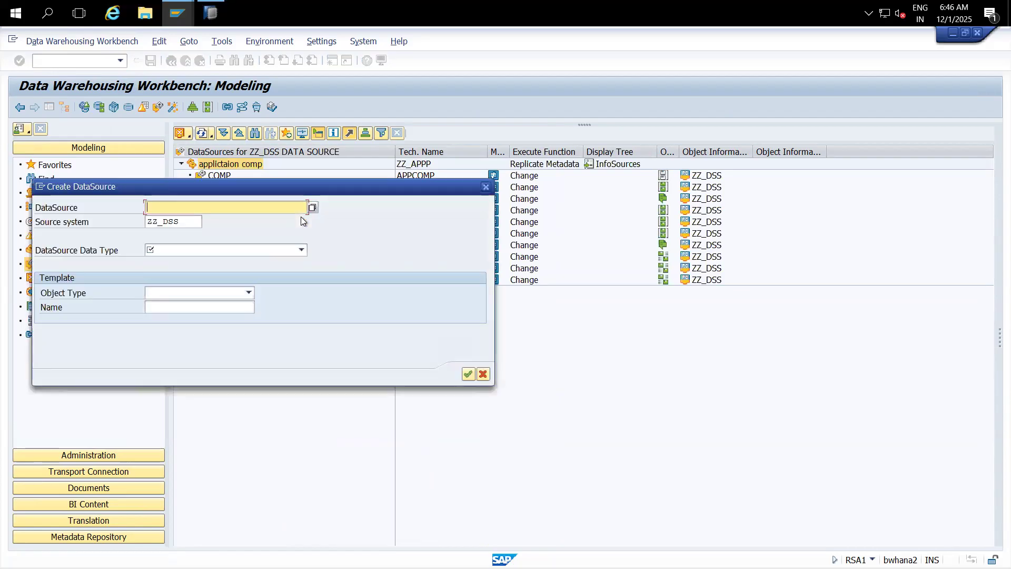
text(ZDS)
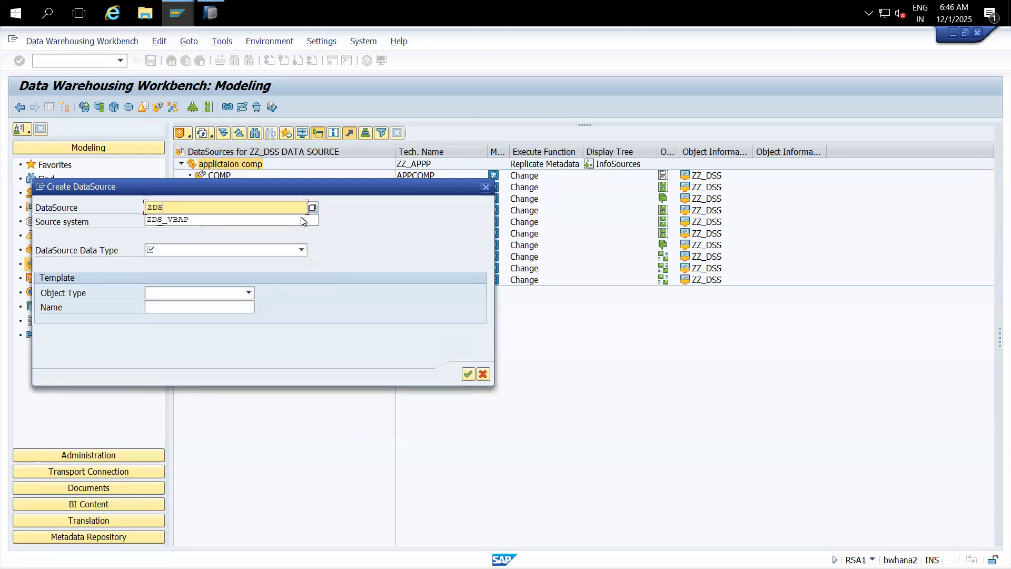
text(_PLANT)
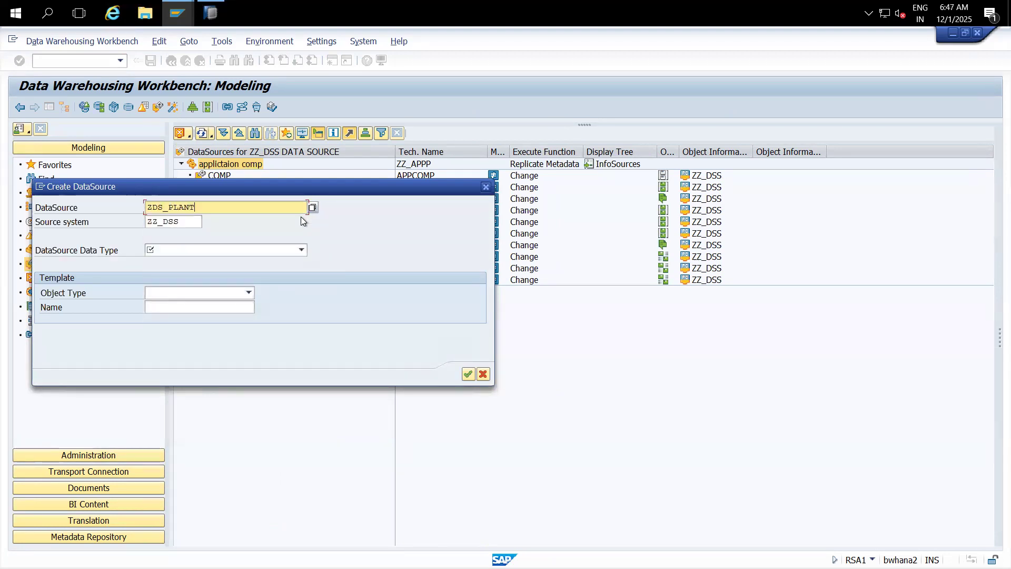
click(223, 248)
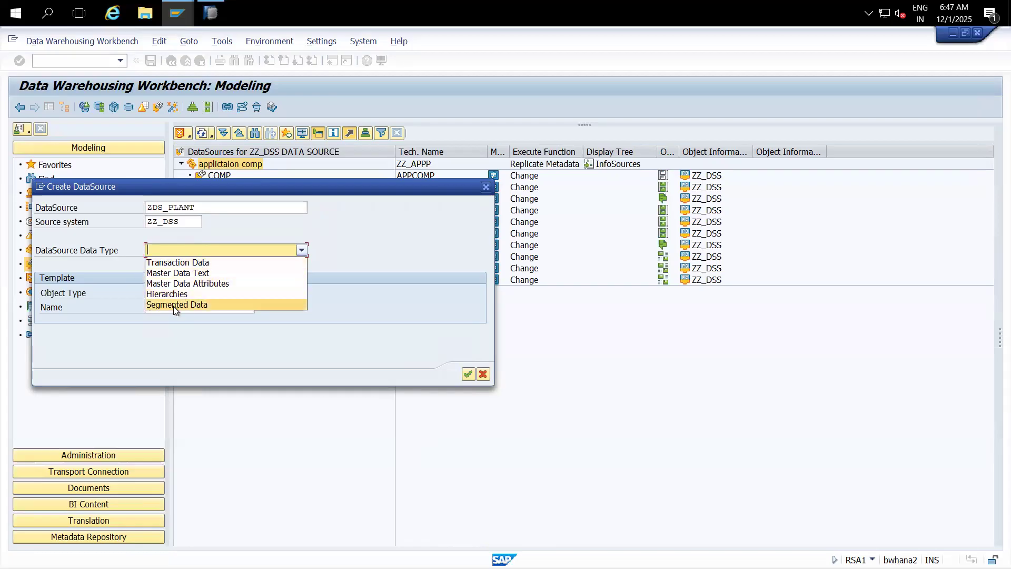
click(216, 284)
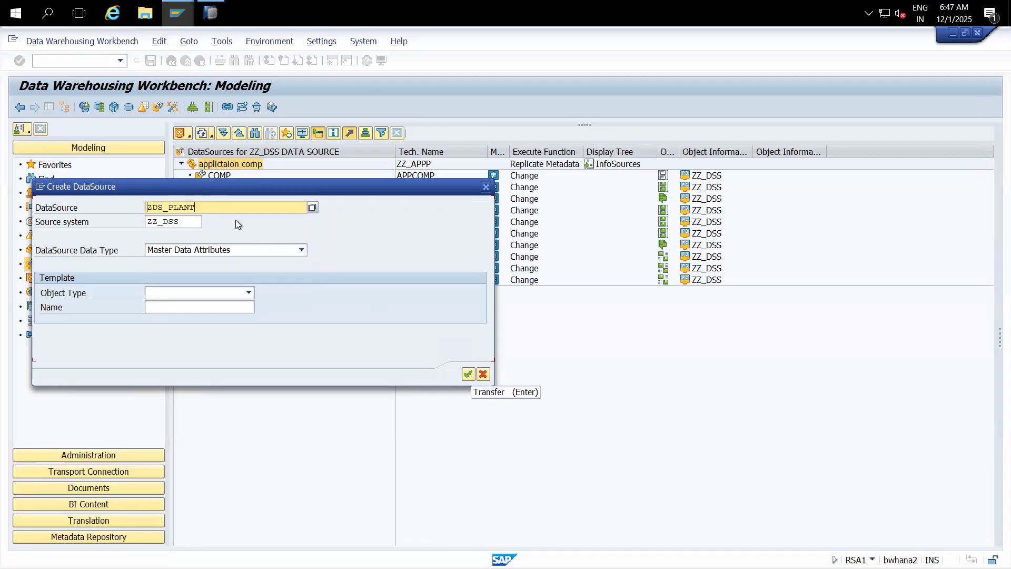
- Copy the DataSource name ZDS_PLANT and paste it into a new Notepad document
double_click(199, 205)
key(ctrl+c)
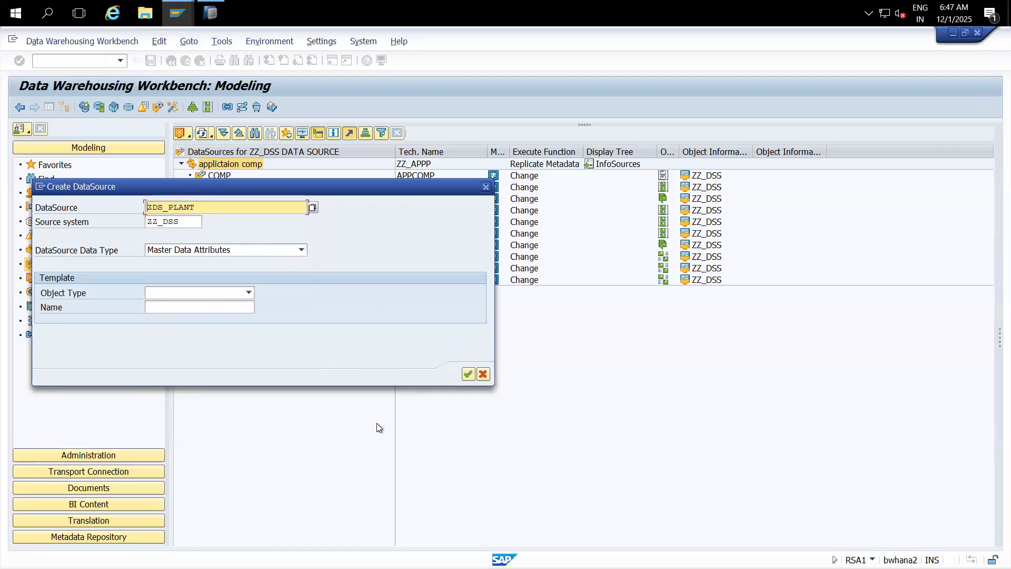
key(super+r)
text(not)
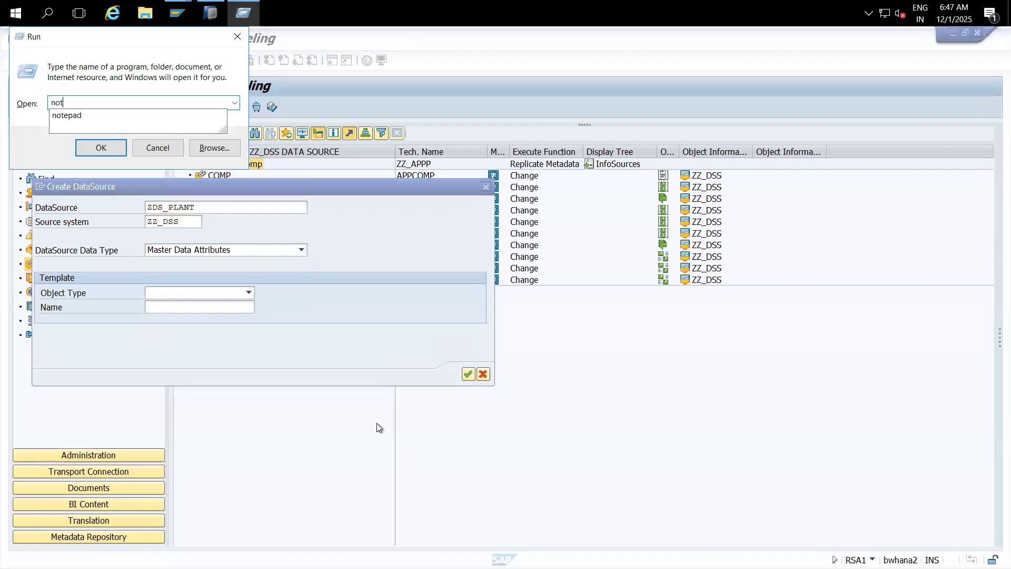
text(epad)
key(Return)
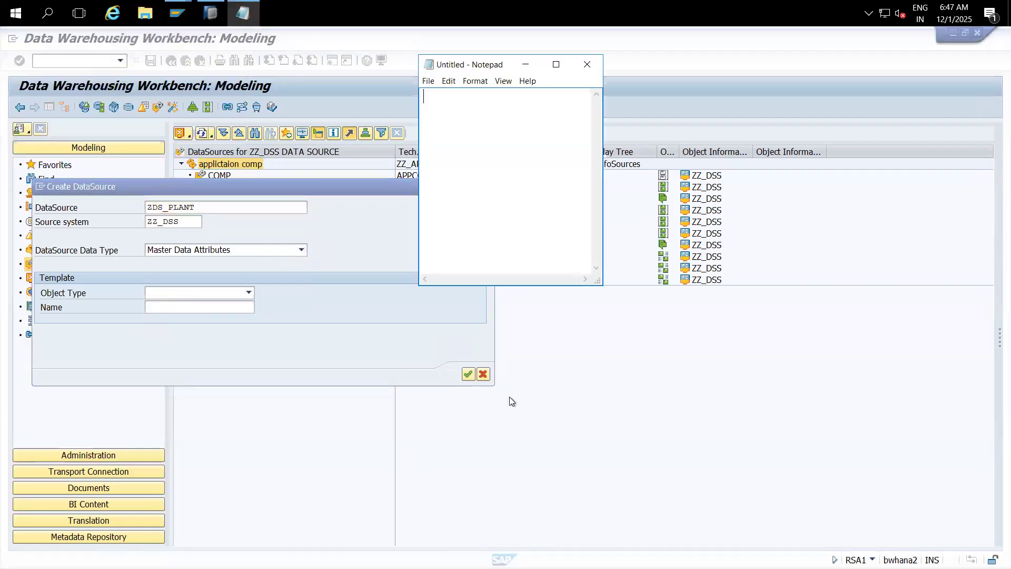
key(ctrl+v)
- Add the source system ZZ_DSS and the data type Master data attributes to the notes, separated by blank lines
text(ZZ_DSS)
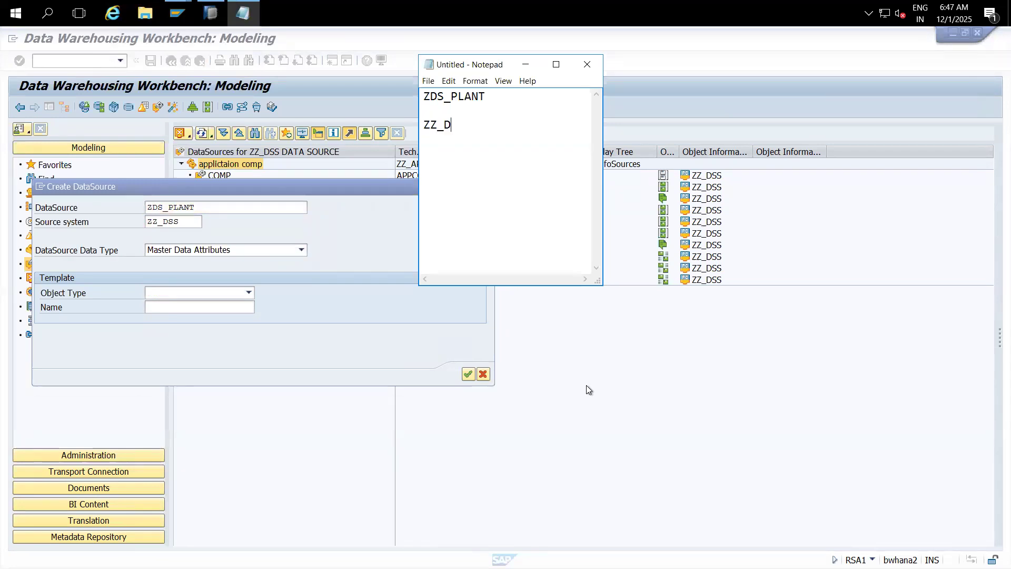
key(Return)
key(Return)
text(Master data attributes)
key(Return)
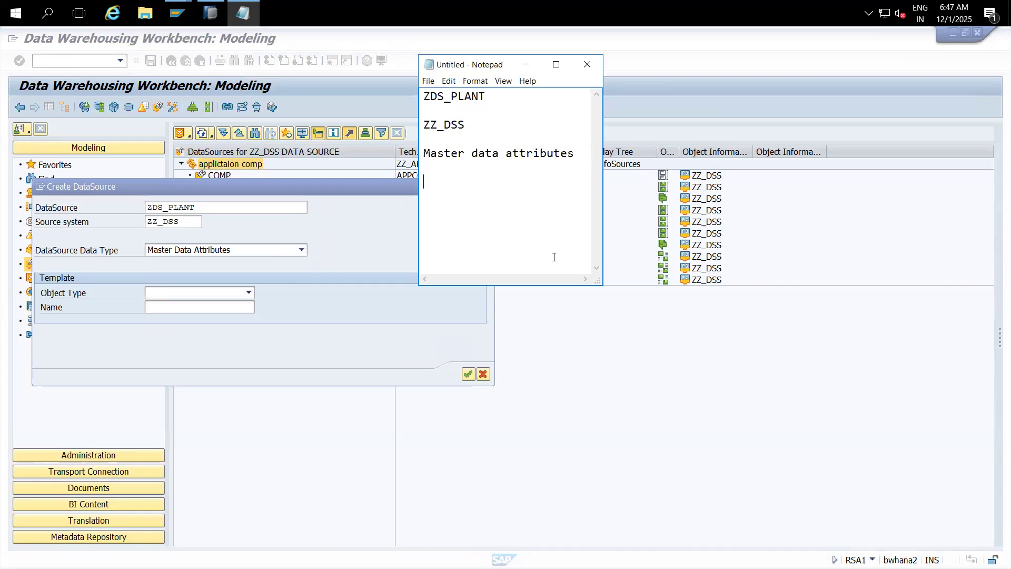
- Confirm the creation of DataSource ZDS_PLANT in ZZ_DSS and hide the navigator beside its maintenance screen
click(399, 299)
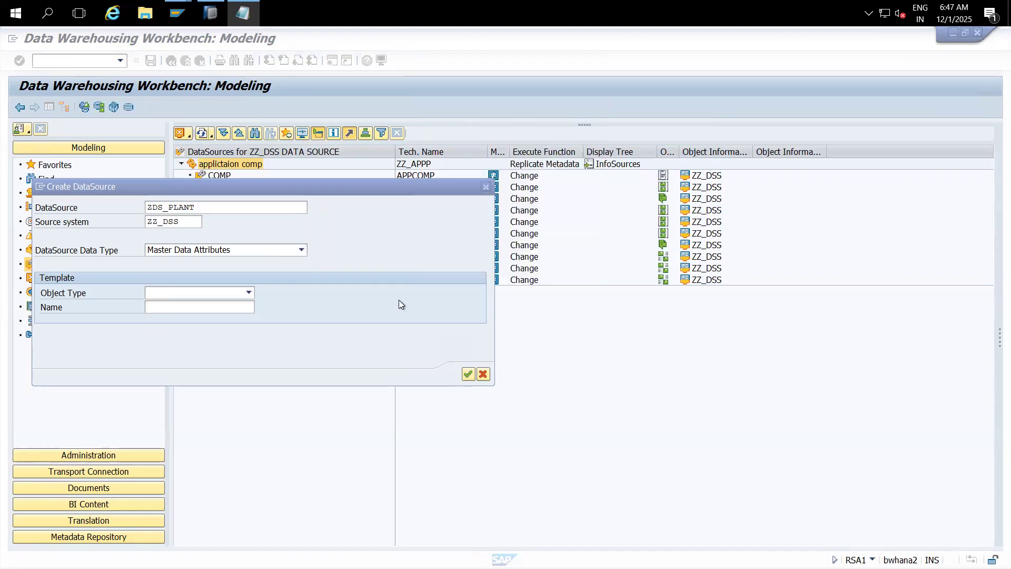
click(468, 374)
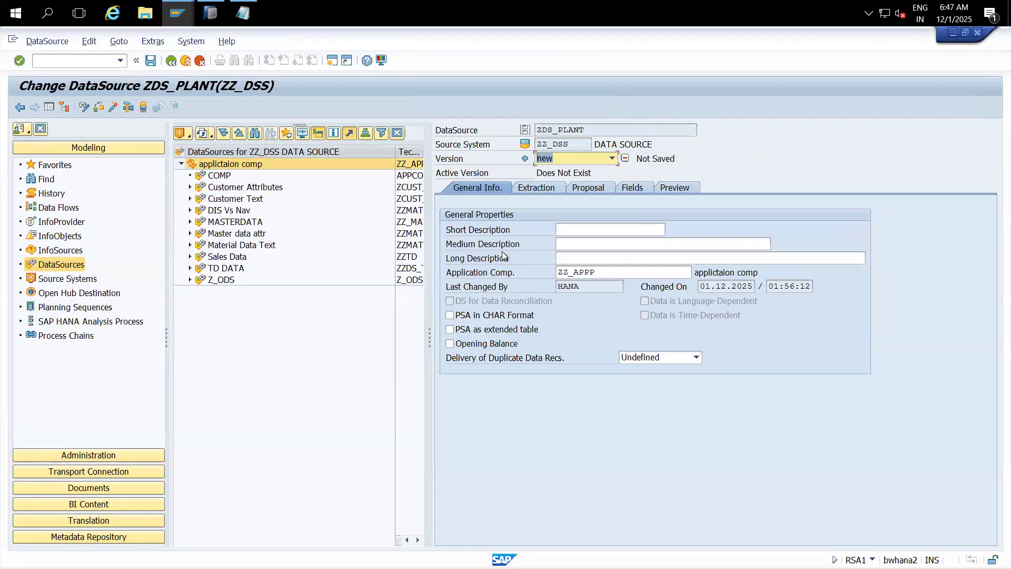
click(49, 107)
click(49, 108)
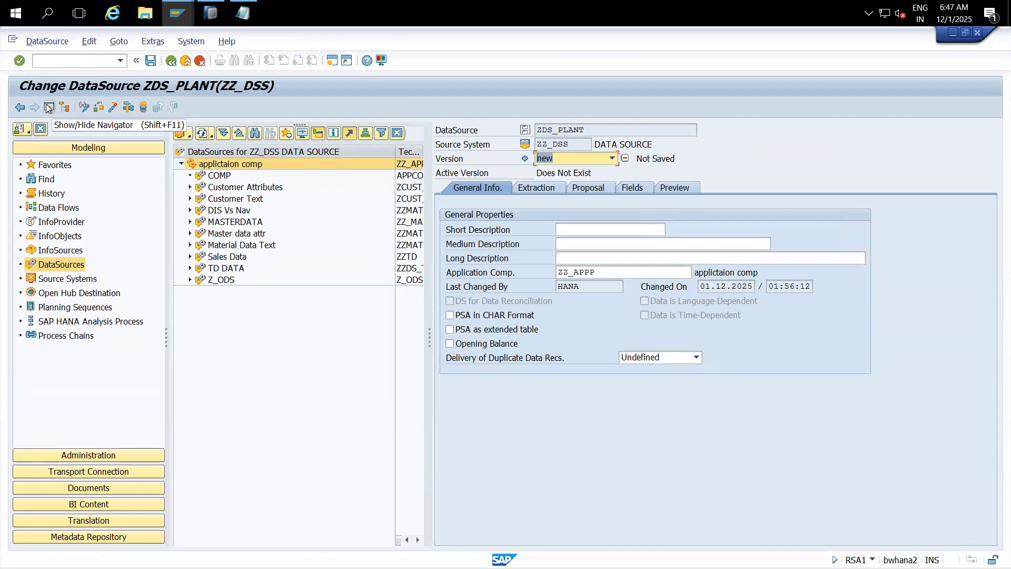
click(49, 108)
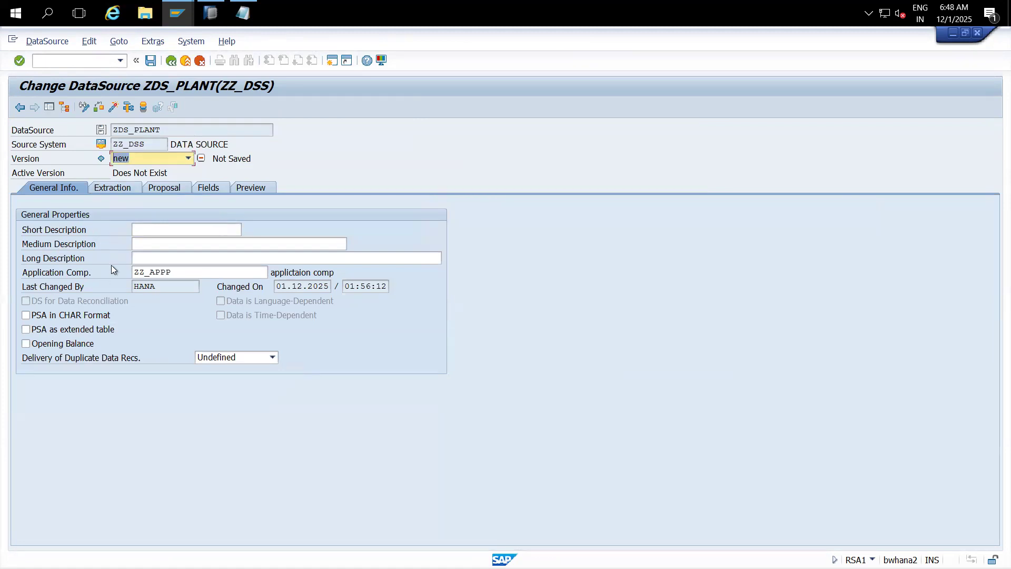
- Enter the short description Plant Md, medium description Plant Master data and long description Plant Master data attributes
click(159, 232)
text(Pl)
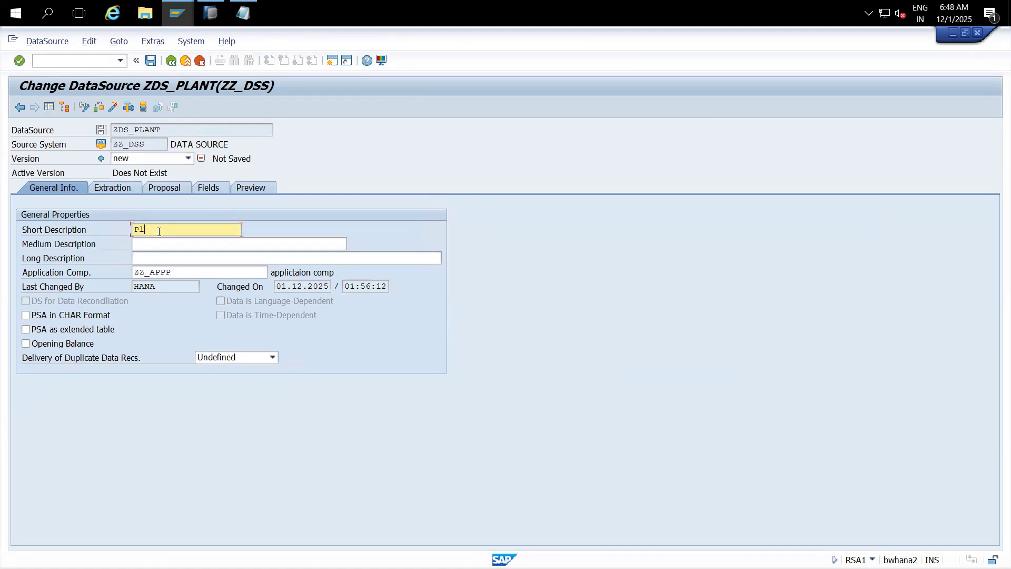
text(ant Md)
click(171, 246)
text(Plan)
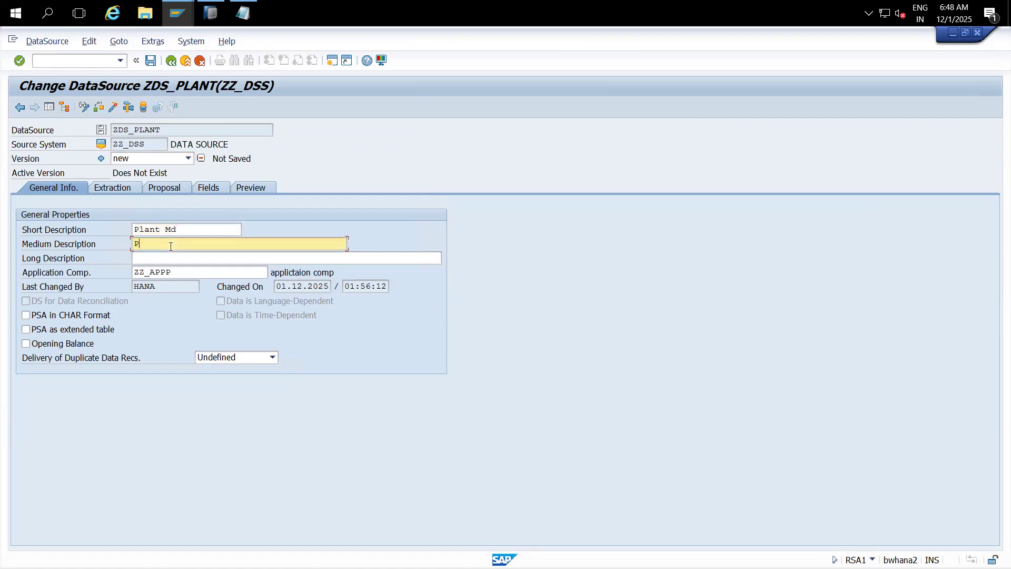
text(t Master data)
click(176, 259)
text(Plant Maser)
key(BackSpace)
key(BackSpace)
key(BackSpace)
text(ter data attributes)
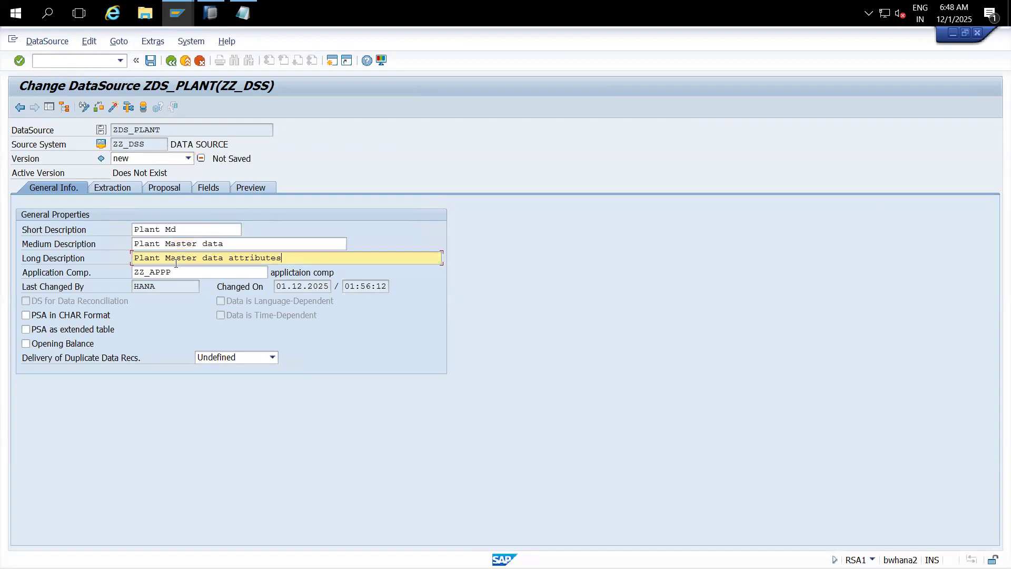
- In the extraction settings, choose PLANT MD.csv from the Desktop as the file and set the header rows to be ignored to 1
click(118, 192)
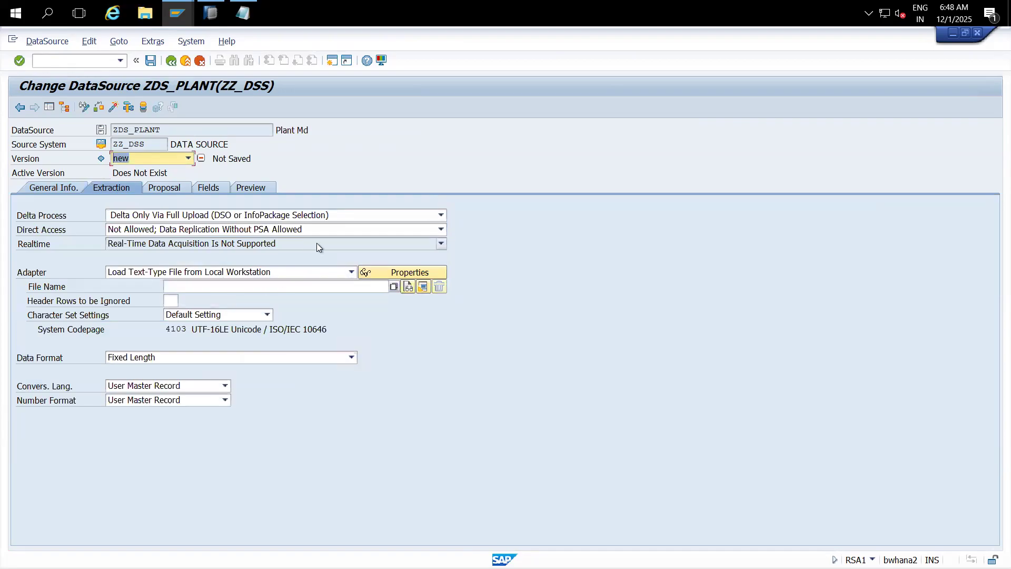
click(351, 272)
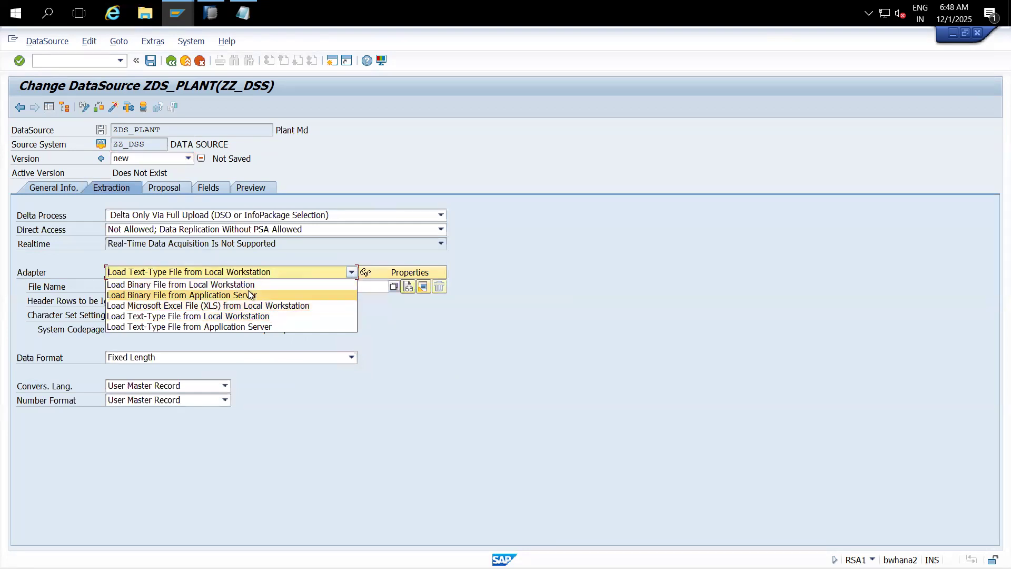
click(438, 326)
click(199, 284)
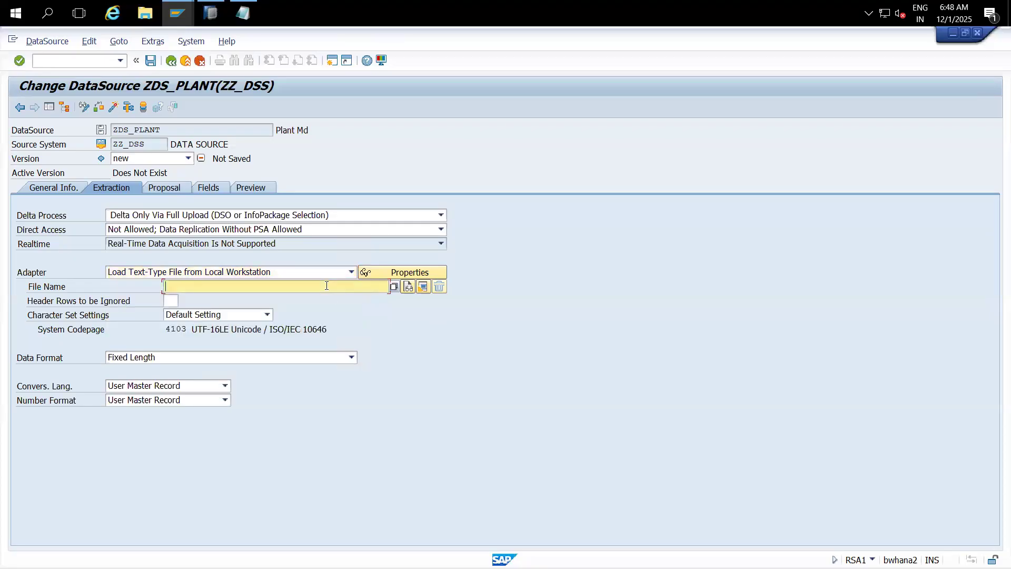
click(393, 289)
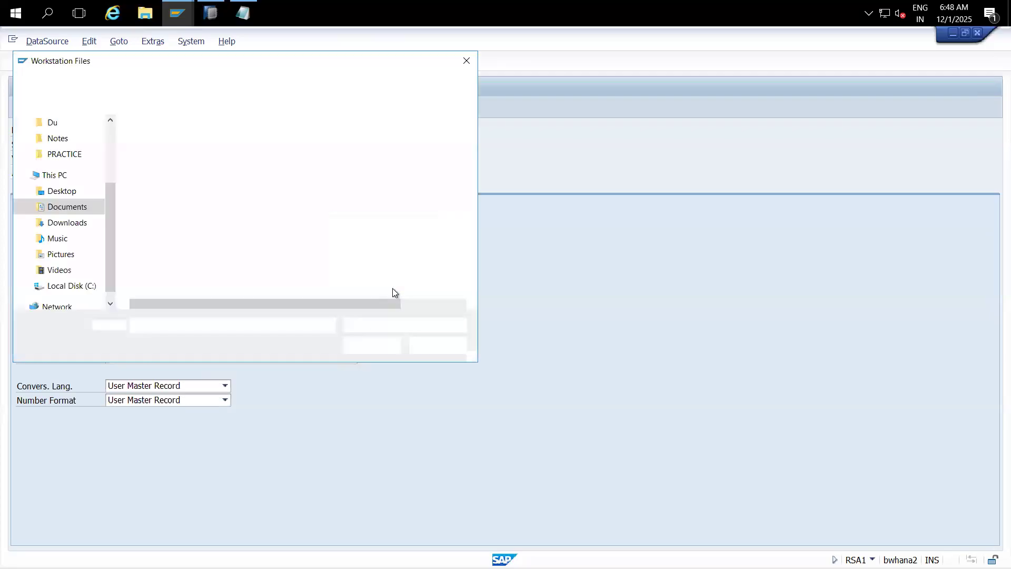
click(67, 192)
click(207, 324)
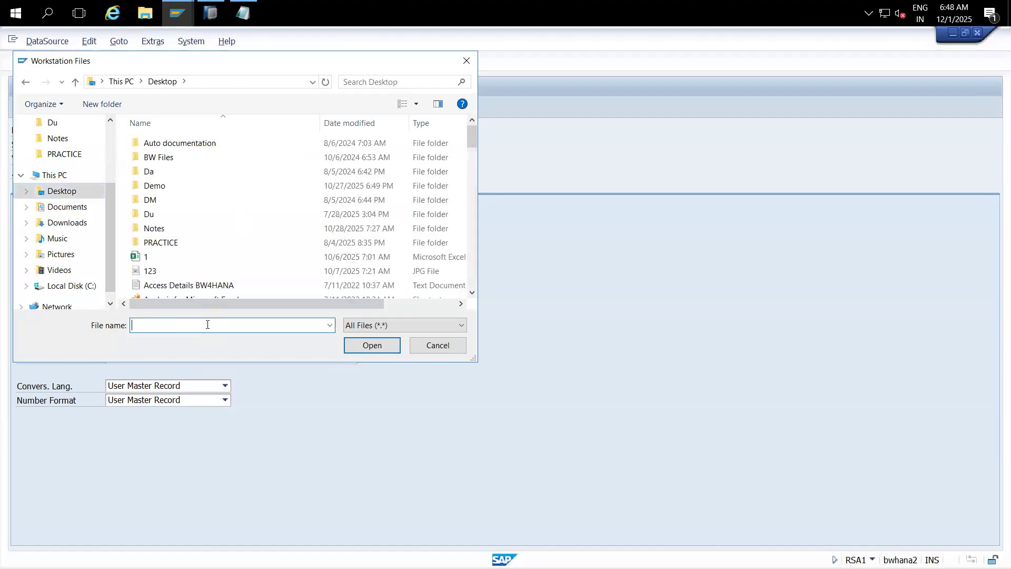
text(PLANT)
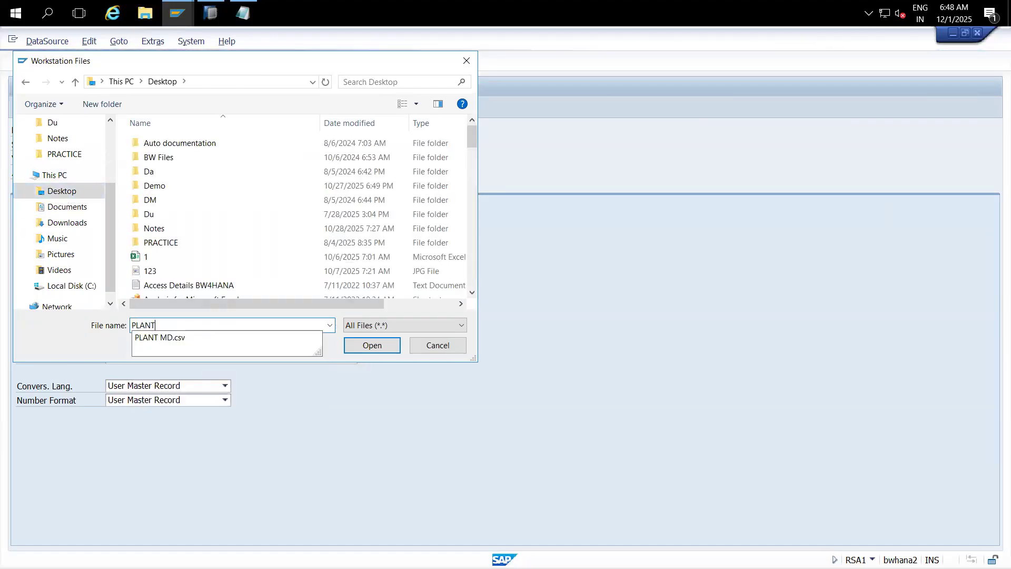
click(161, 338)
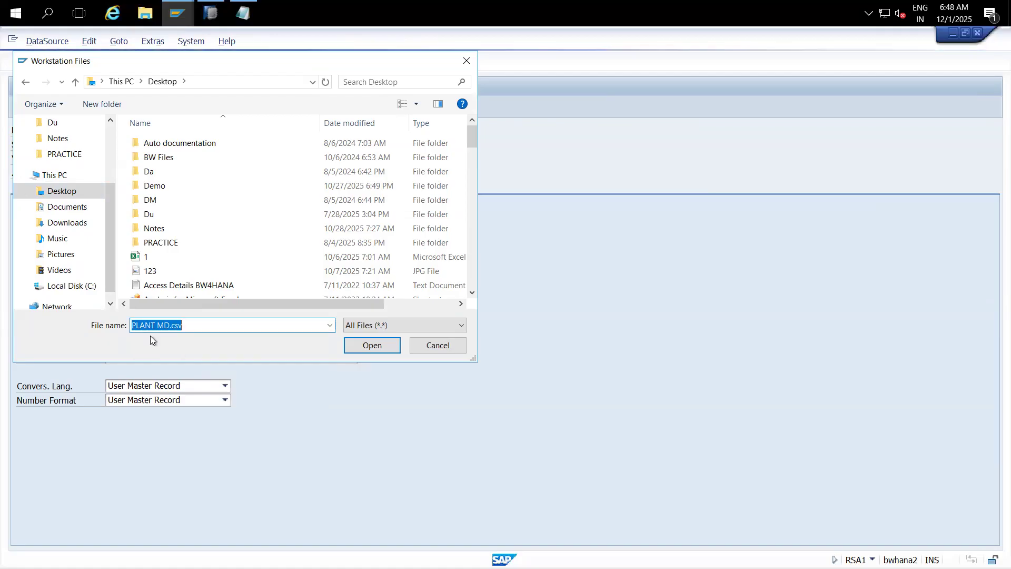
click(371, 345)
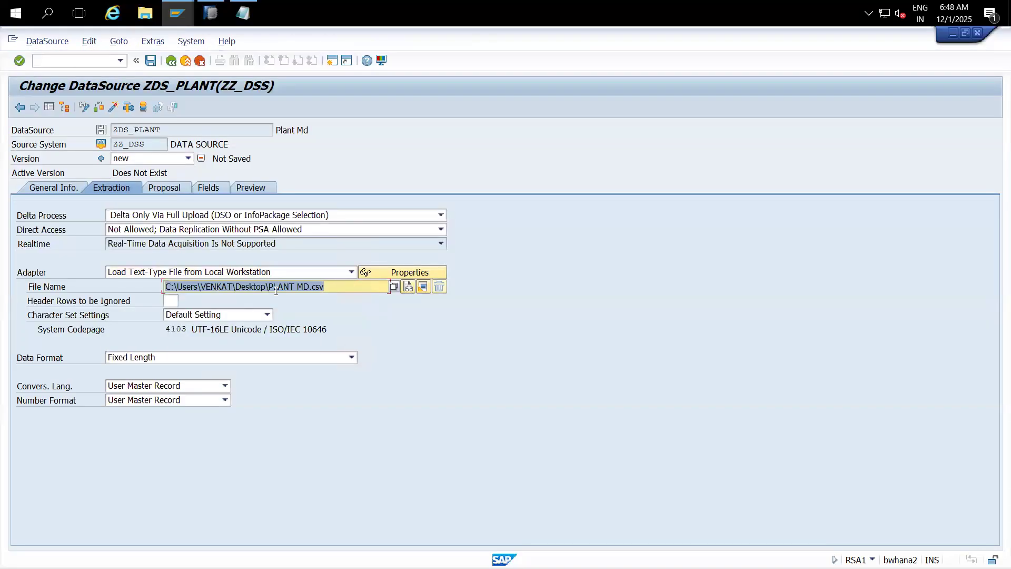
click(168, 302)
text(1)
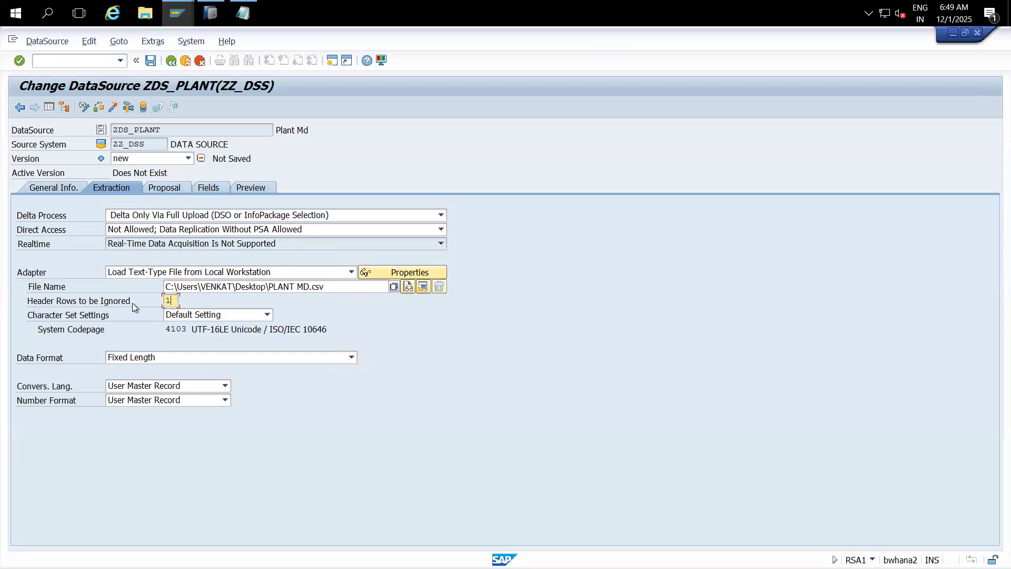
- Examine the header and data rows of the PLANT MD file in Excel, close it without saving and return to the DataSource in SAP
key(super+d)
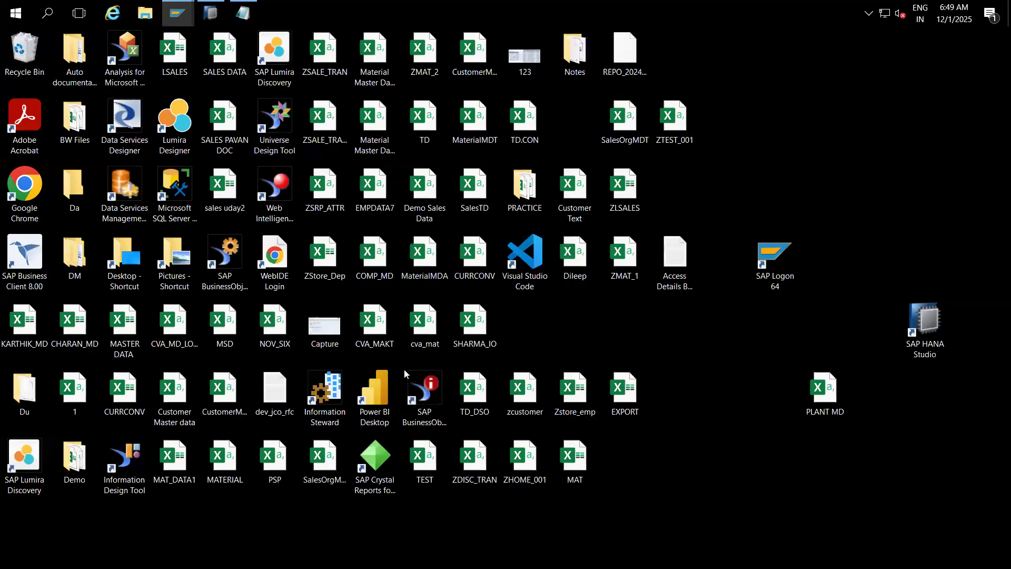
double_click(833, 395)
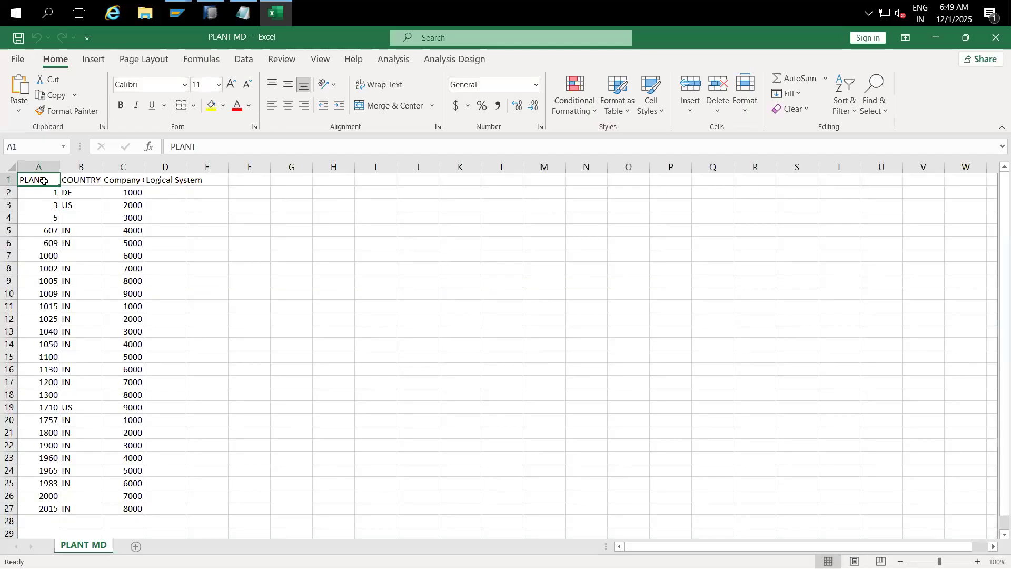
drag(44, 181, 226, 164)
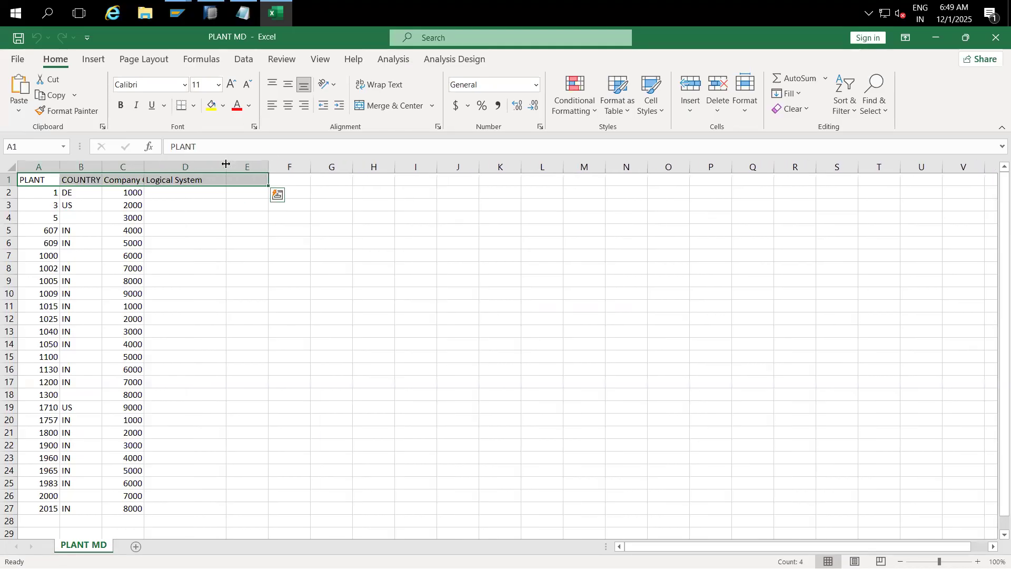
drag(144, 165, 169, 165)
drag(34, 191, 160, 474)
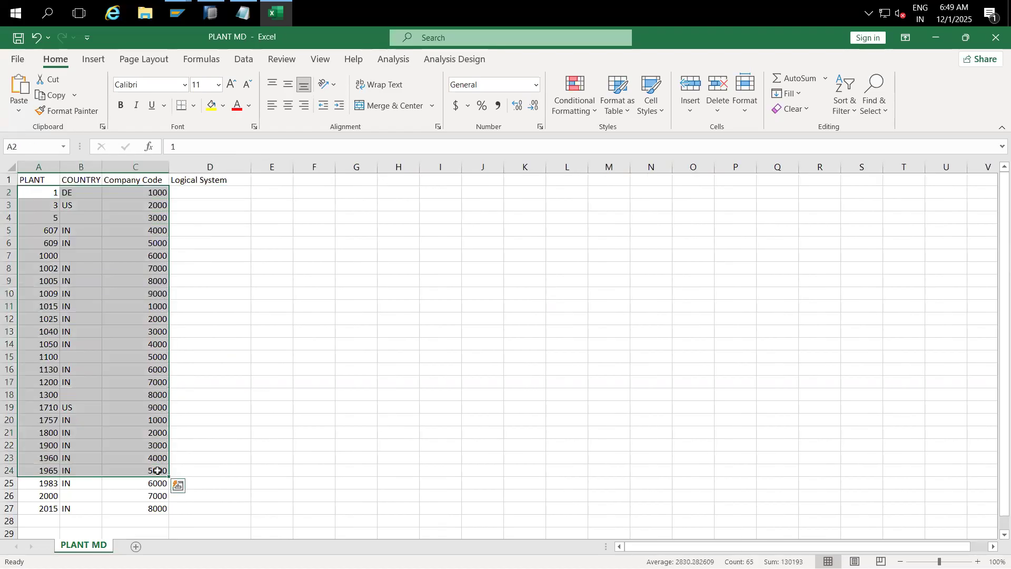
click(348, 416)
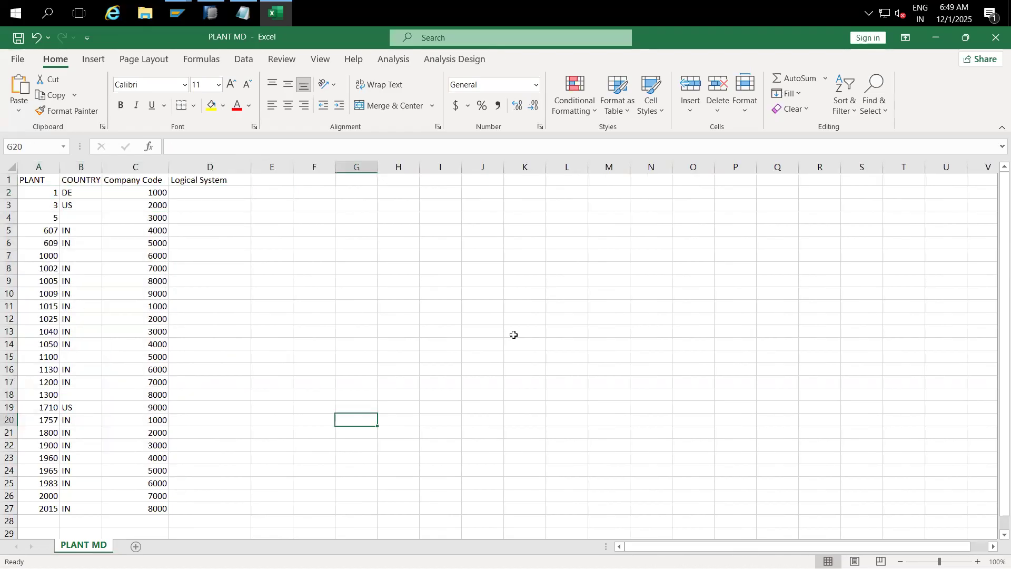
click(996, 38)
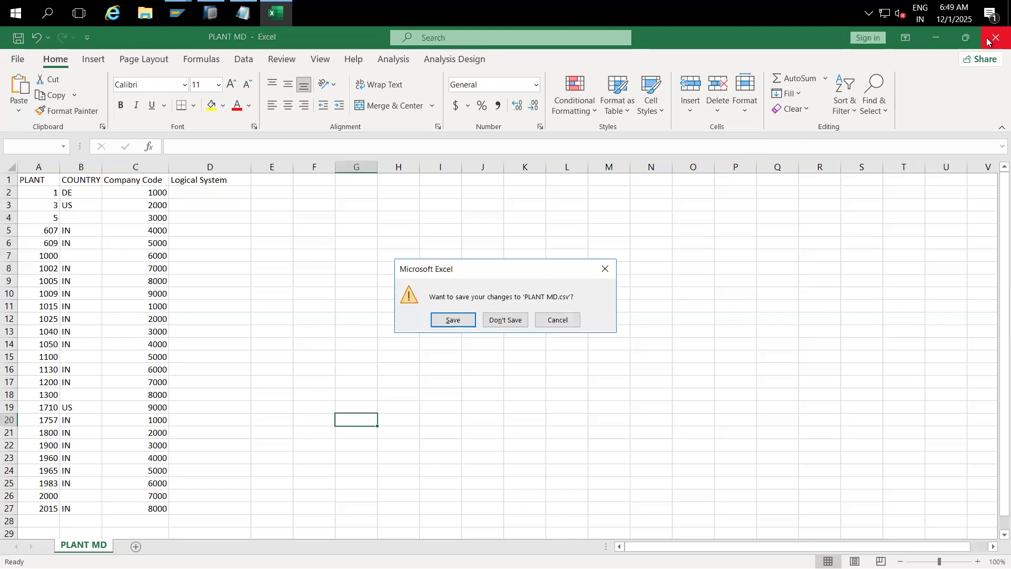
click(504, 319)
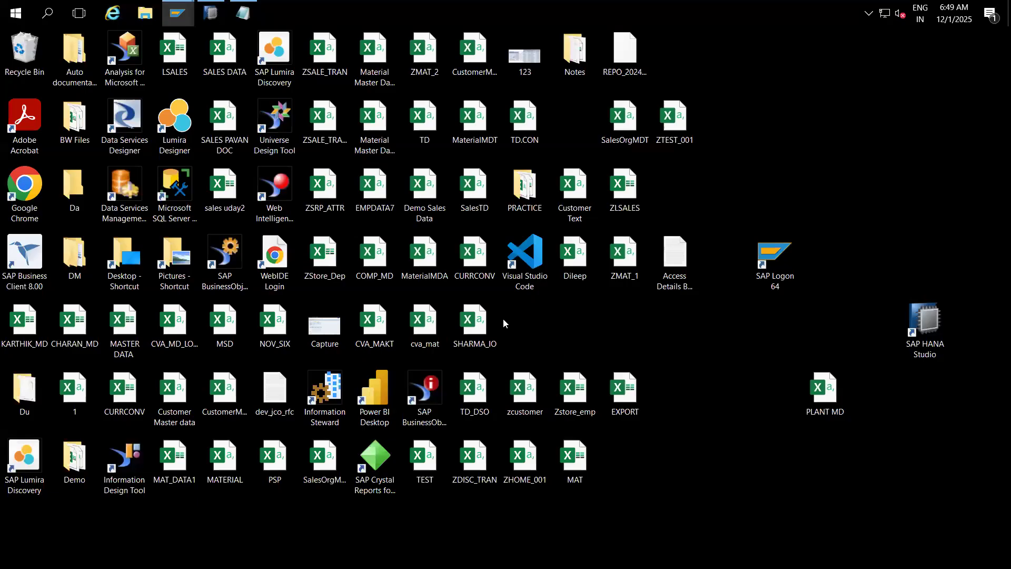
mouse_move(177, 12)
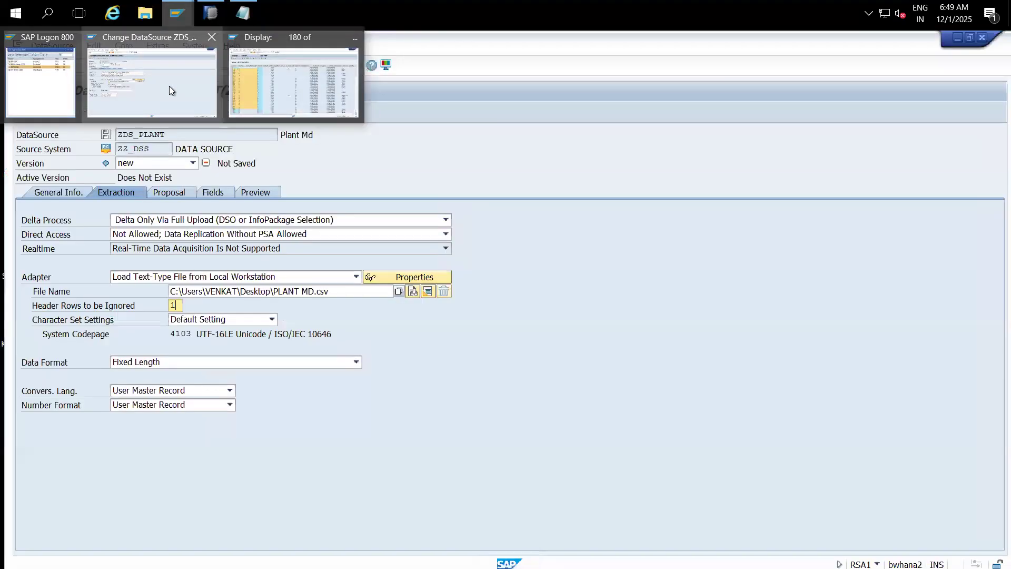
click(169, 87)
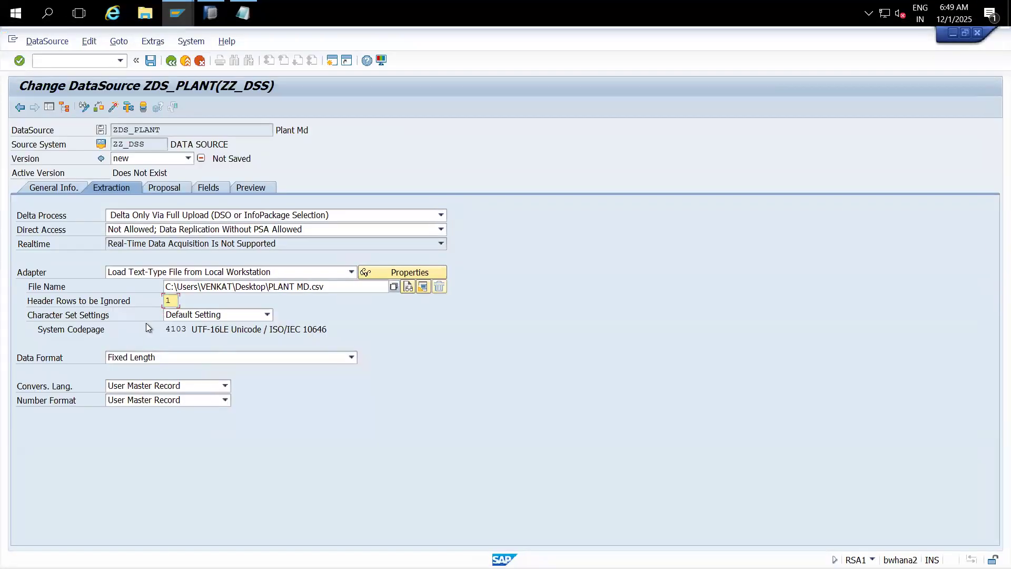
- Set the data format to Separated with Separator (for Example, CSV), with a comma as data separator and a semicolon as escape sign
click(286, 356)
click(224, 380)
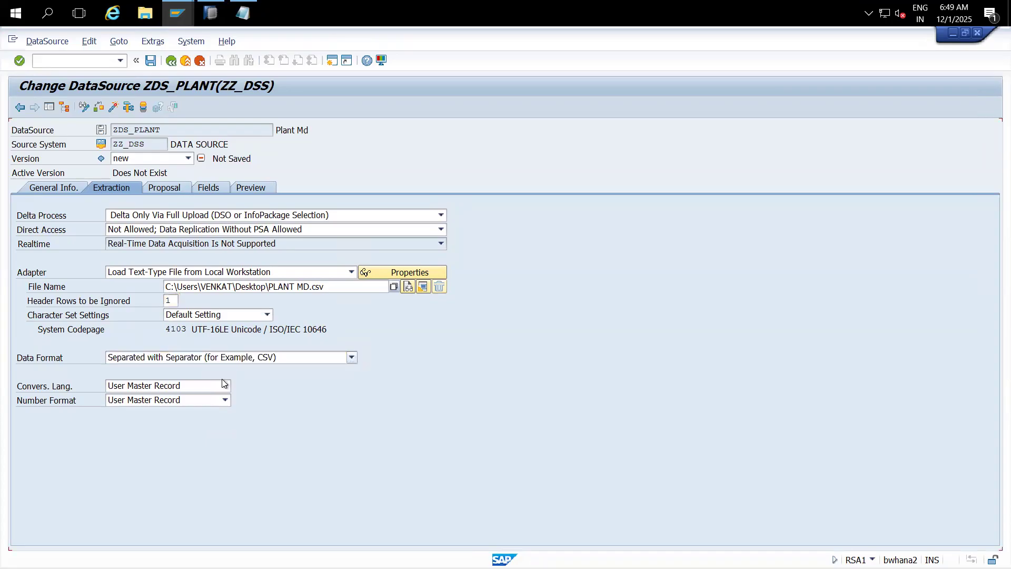
click(179, 373)
key(BackSpace)
text(,)
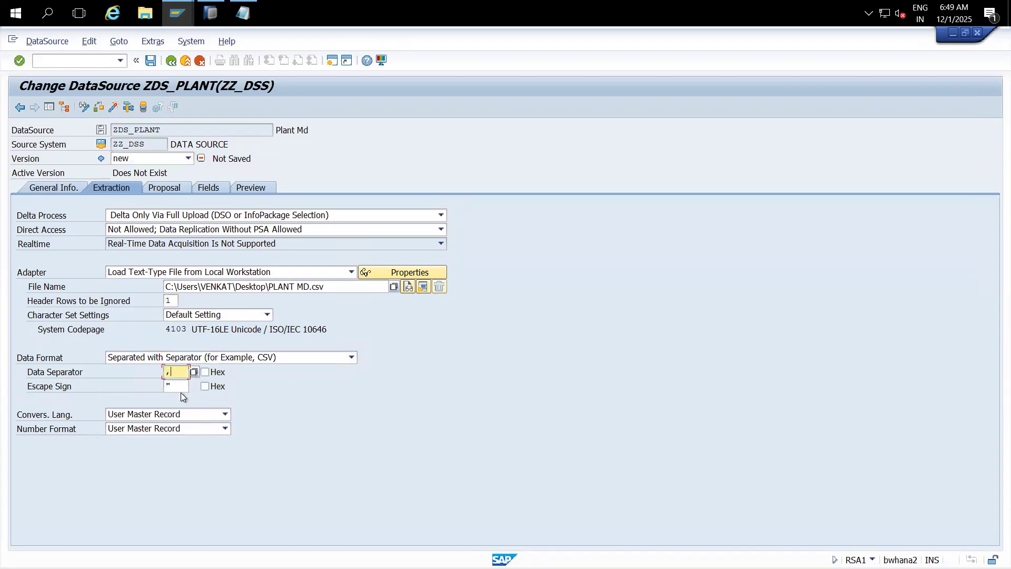
click(180, 386)
key(BackSpace)
text(;)
- Load the example data for the field proposal, allowing access to the PLANT MD.csv file
click(158, 188)
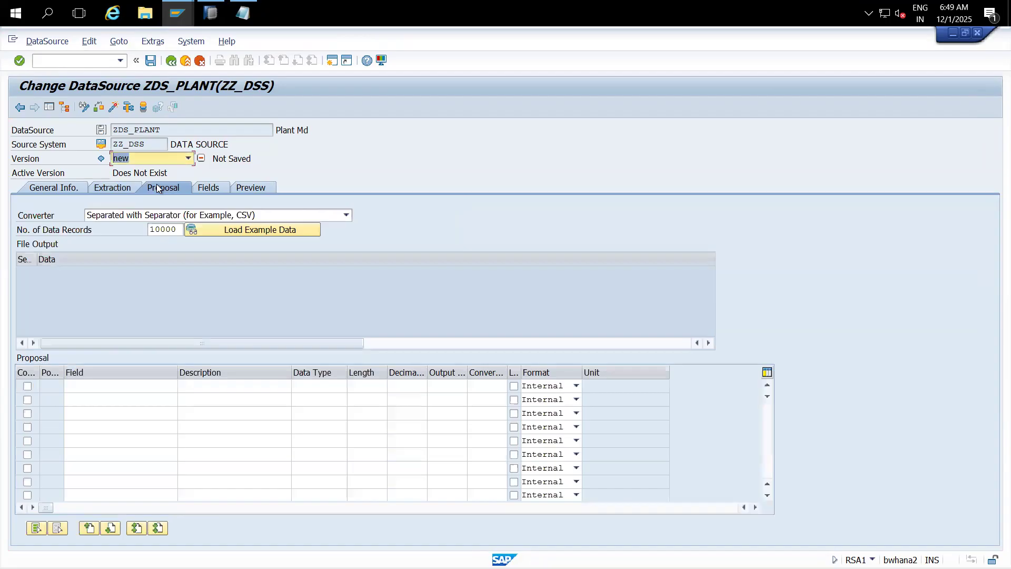
click(267, 232)
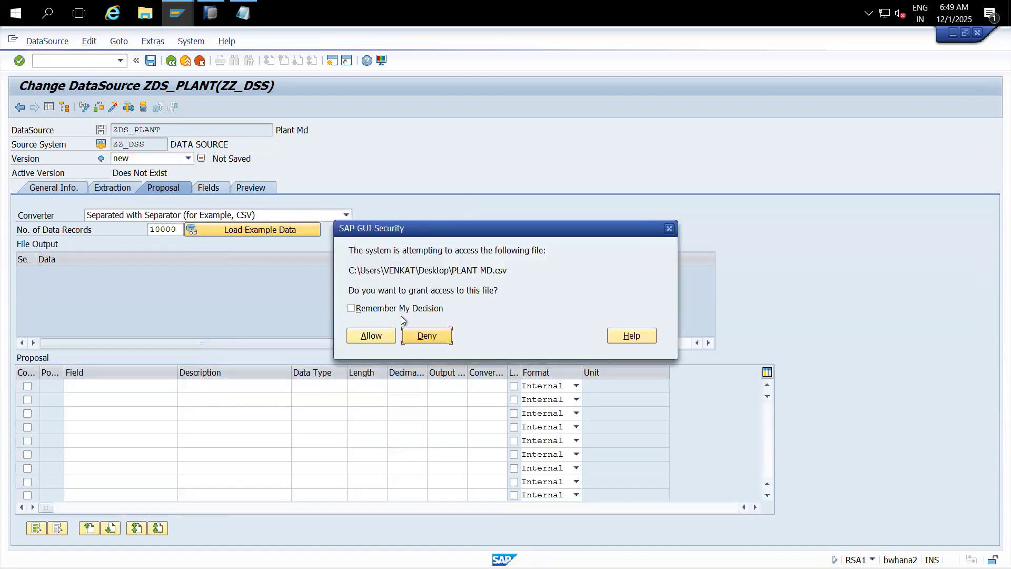
click(371, 336)
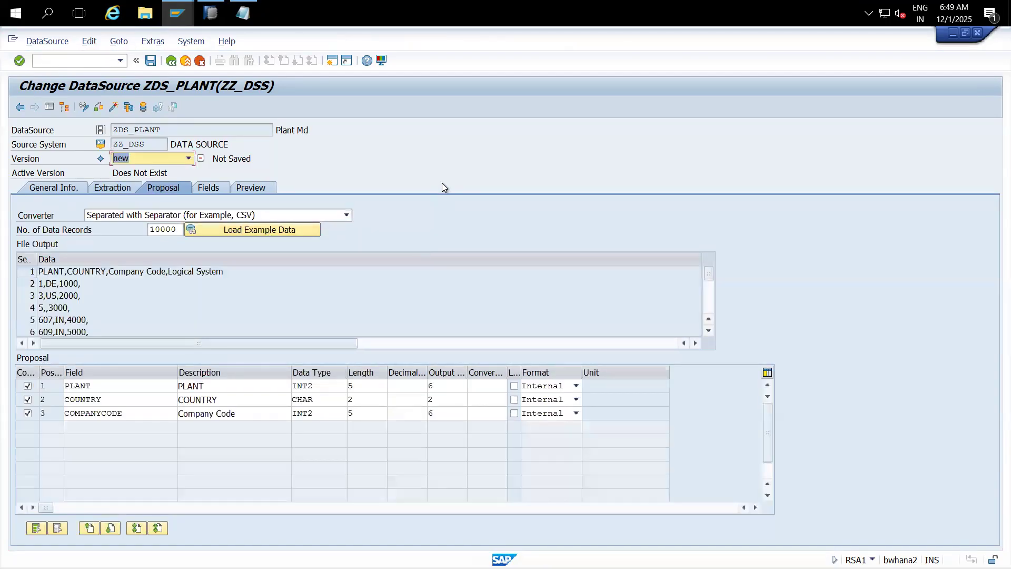
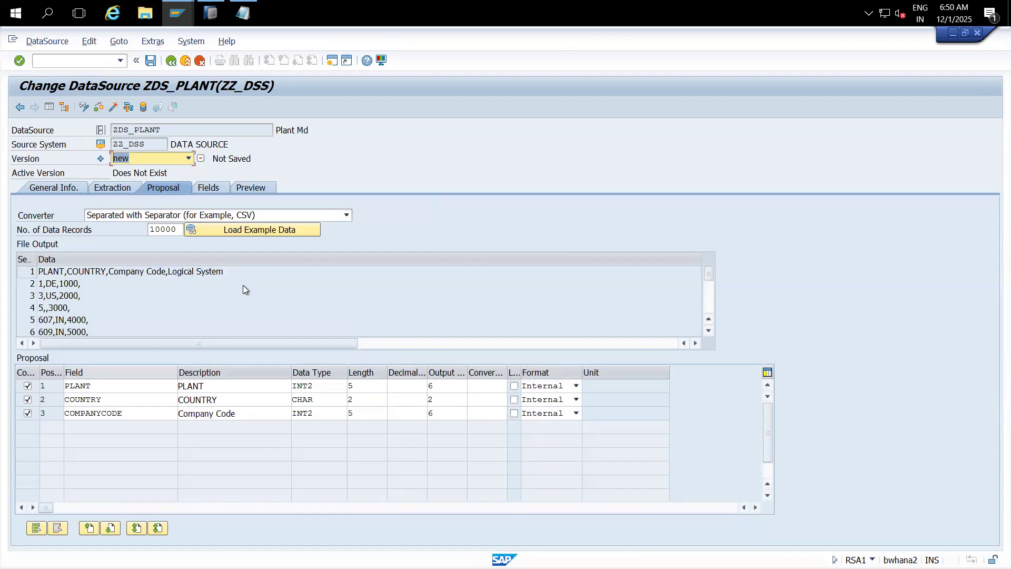
- Reopen the PLANT MD file in Excel and enter S4CLNT100 as the Logical System in cell D2
key(super+d)
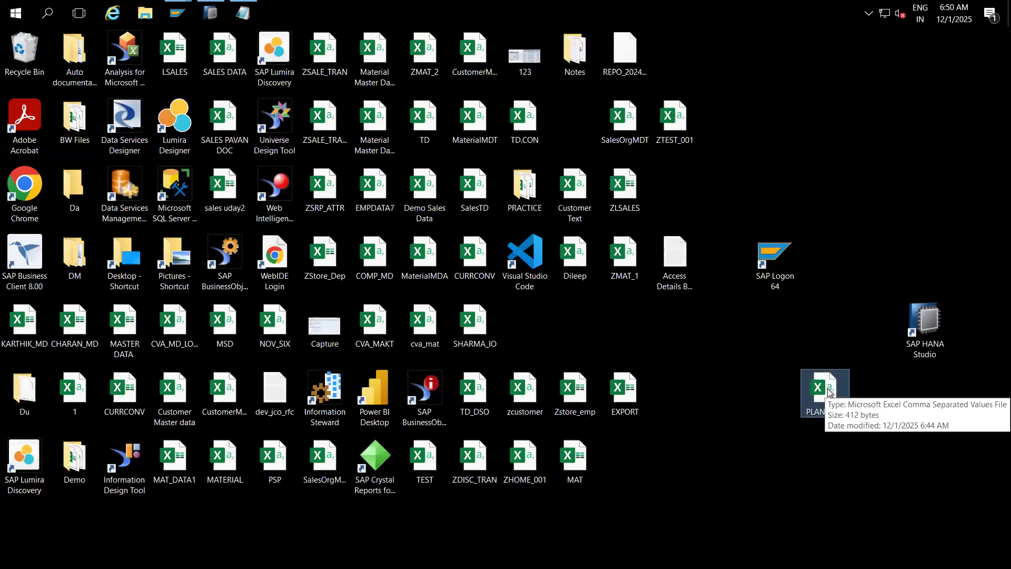
double_click(824, 390)
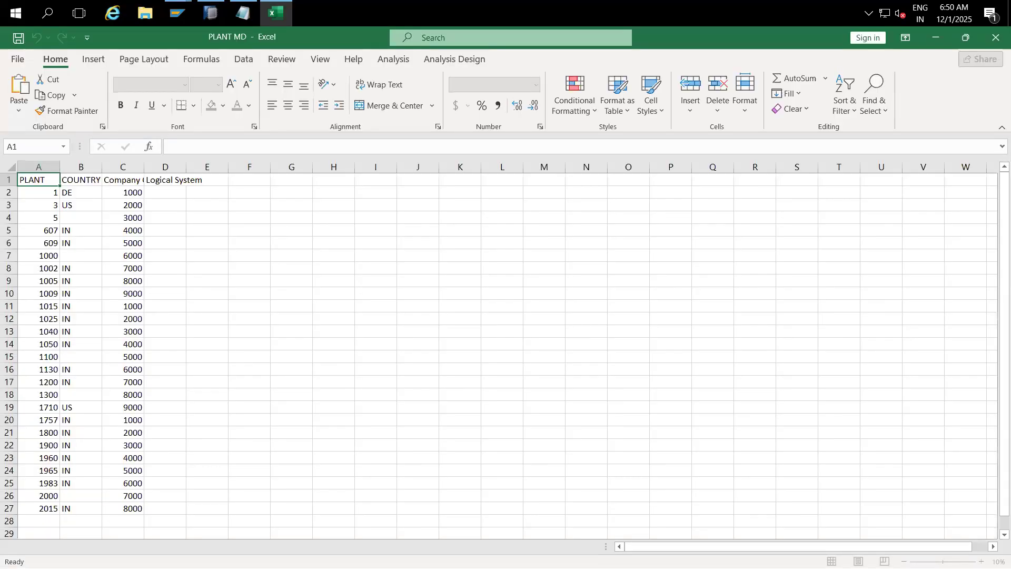
click(170, 196)
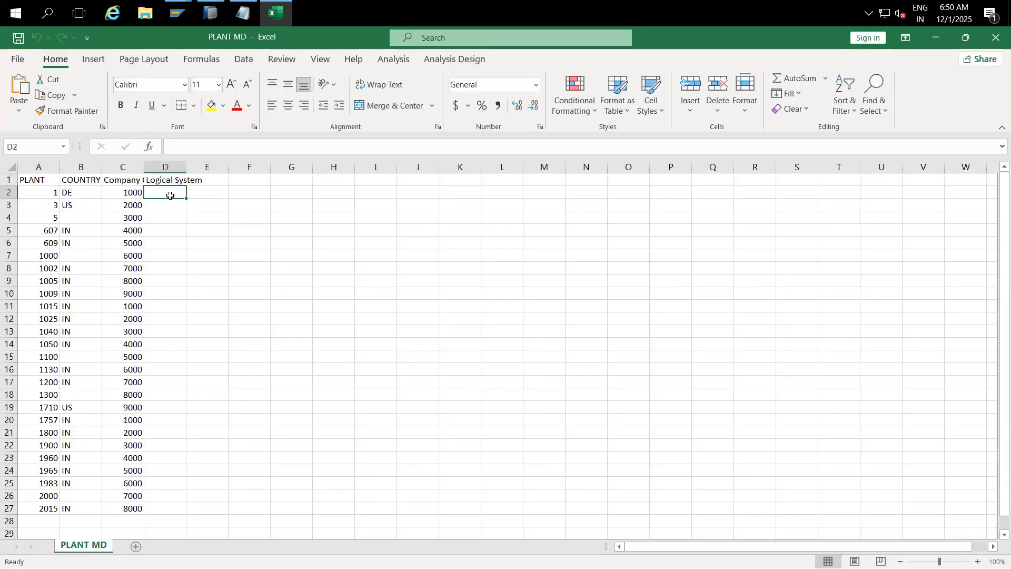
text(S4CLNT100)
click(237, 283)
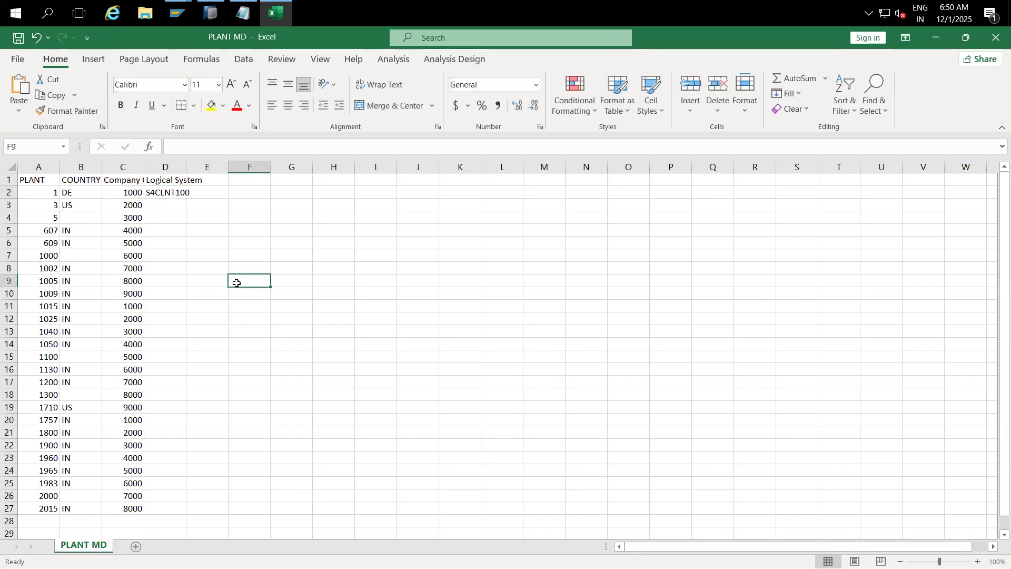
- Widen column D and try to fill the Logical System value from D2 down to row 27
drag(186, 167, 223, 167)
click(181, 193)
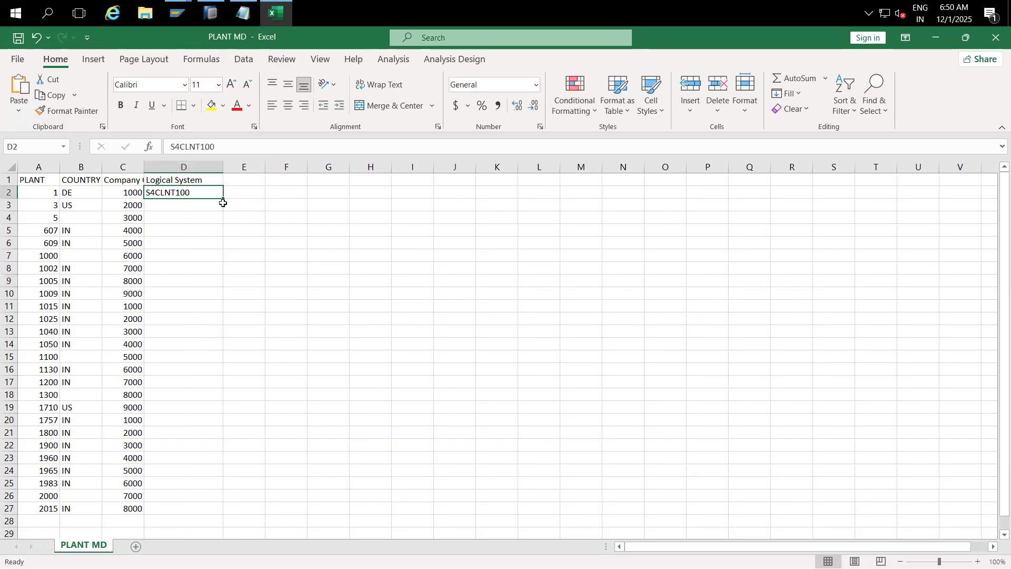
drag(223, 199, 220, 510)
click(323, 440)
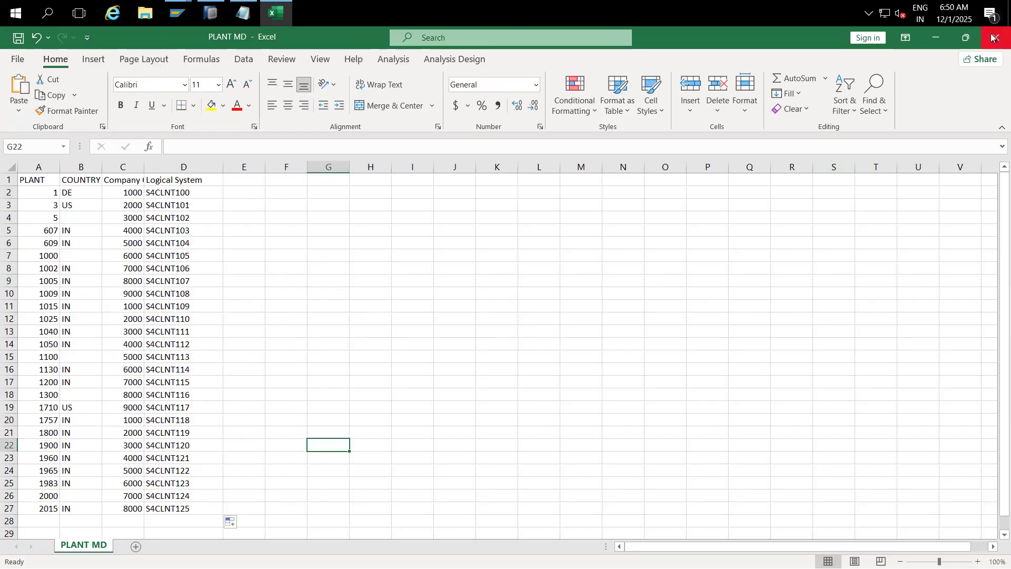
- Fill D3 to D27 of the Logical System column with the unchanged value S4CLNT100, then save and close the PLANT MD file
click(188, 193)
key(ctrl+c)
click(192, 205)
key(ctrl+v)
drag(199, 188, 210, 510)
click(311, 447)
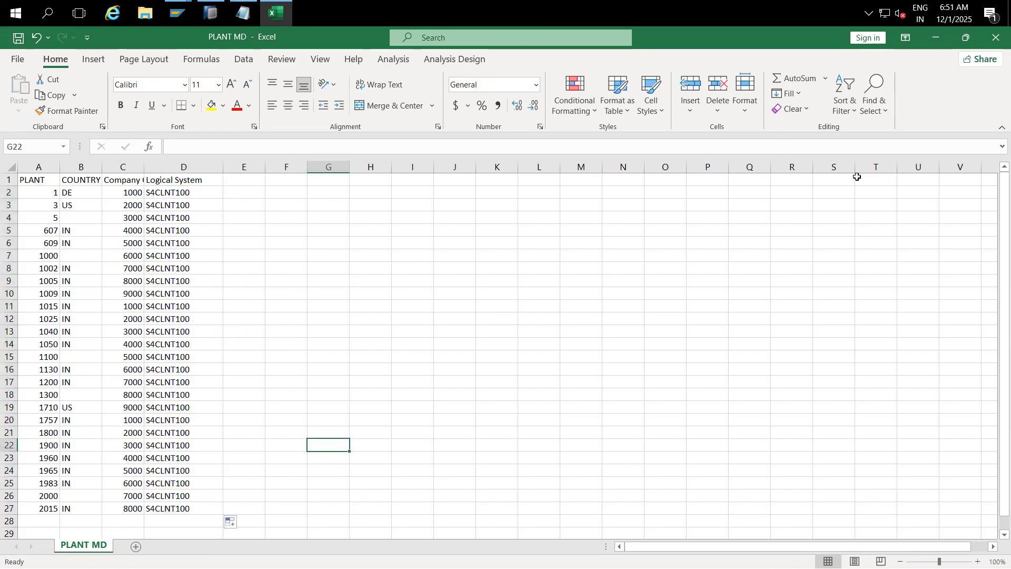
click(993, 35)
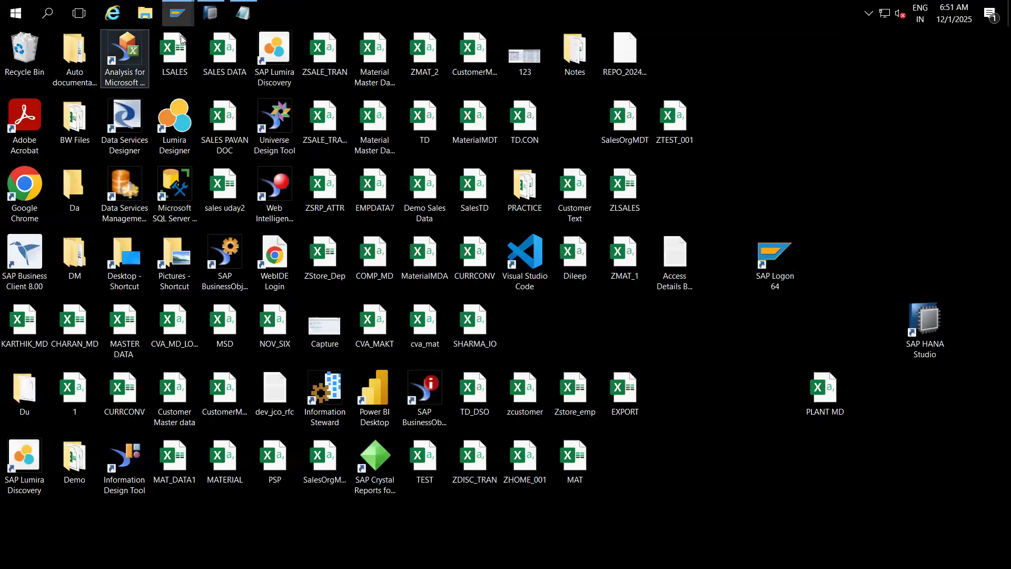
- Return to the ZDS_PLANT DataSource in SAP and reload the example data, allowing access to PLANT MD.csv
mouse_move(178, 14)
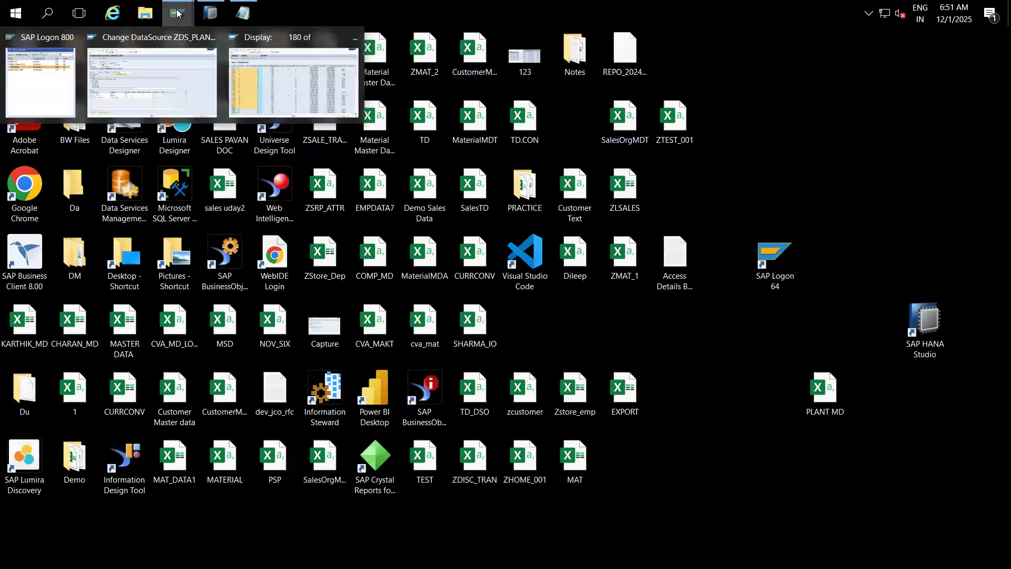
click(164, 75)
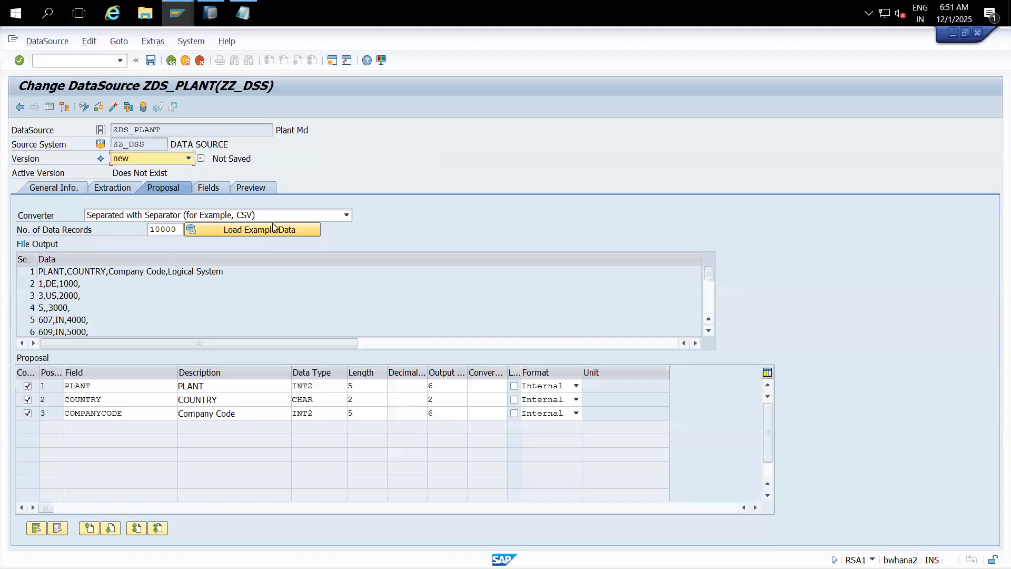
click(252, 231)
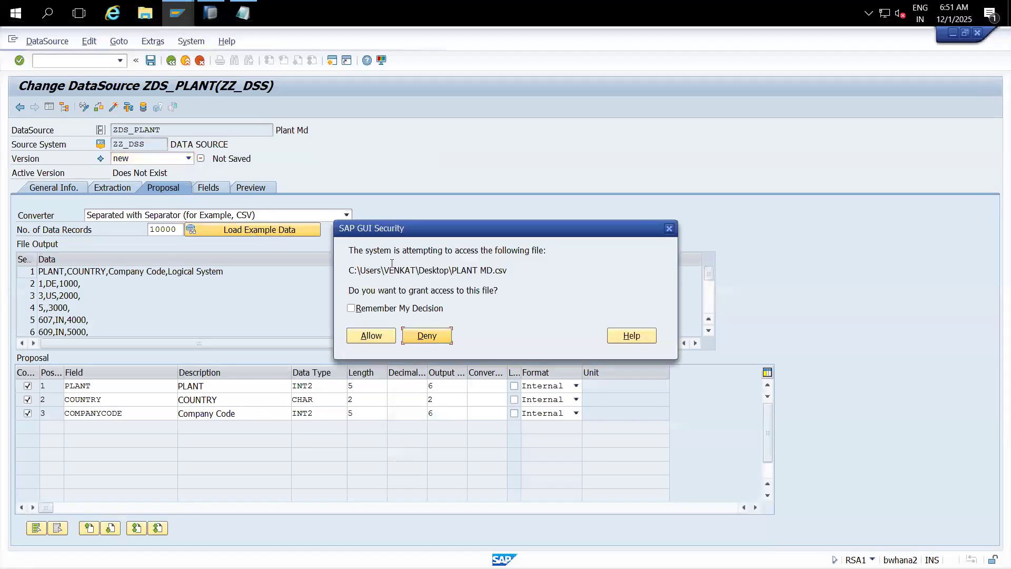
click(372, 337)
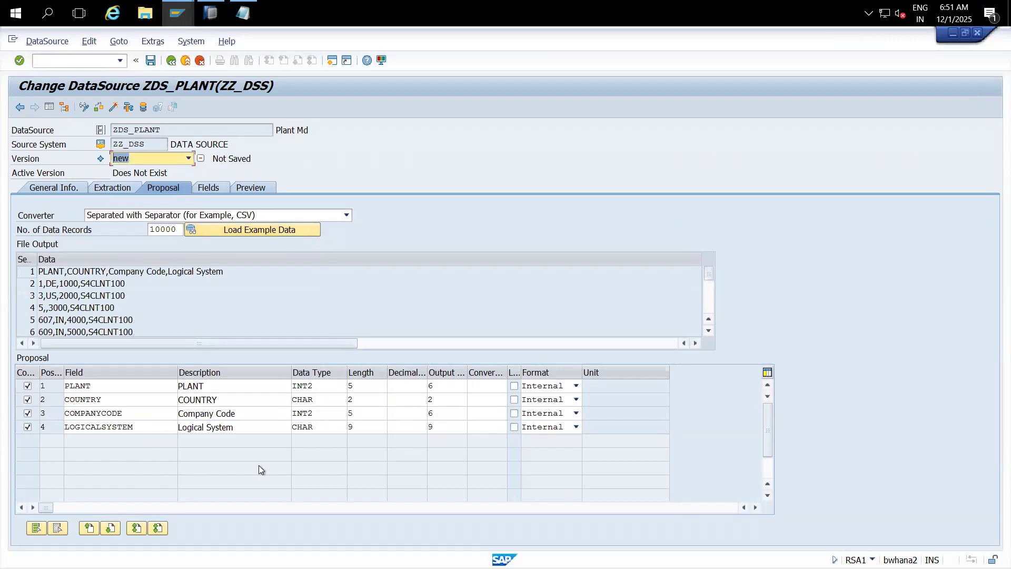
- Set the proposed PLANT field to data type CHAR with length 4
click(326, 386)
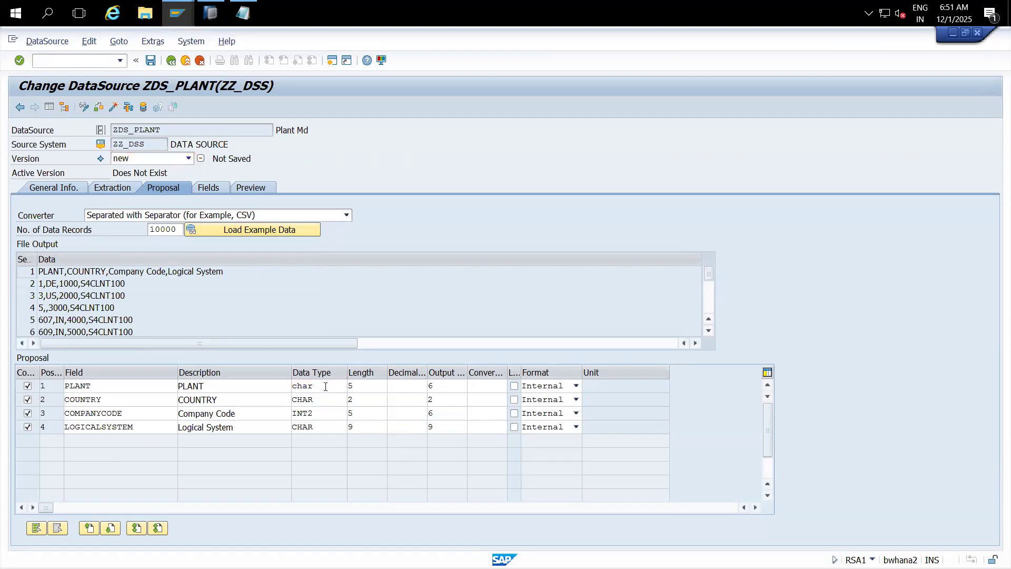
text(char)
key(Return)
click(364, 386)
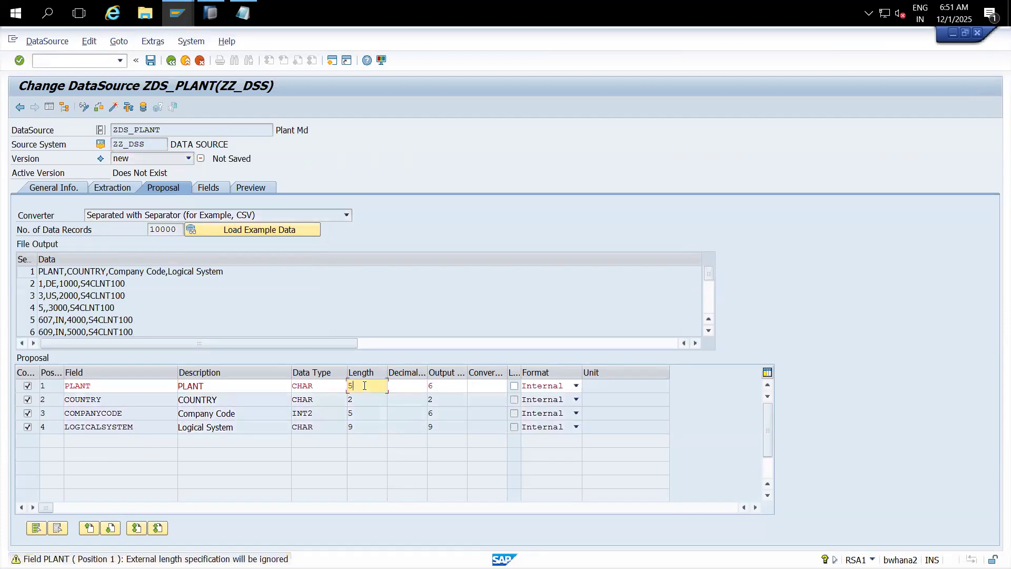
text(4)
key(Return)
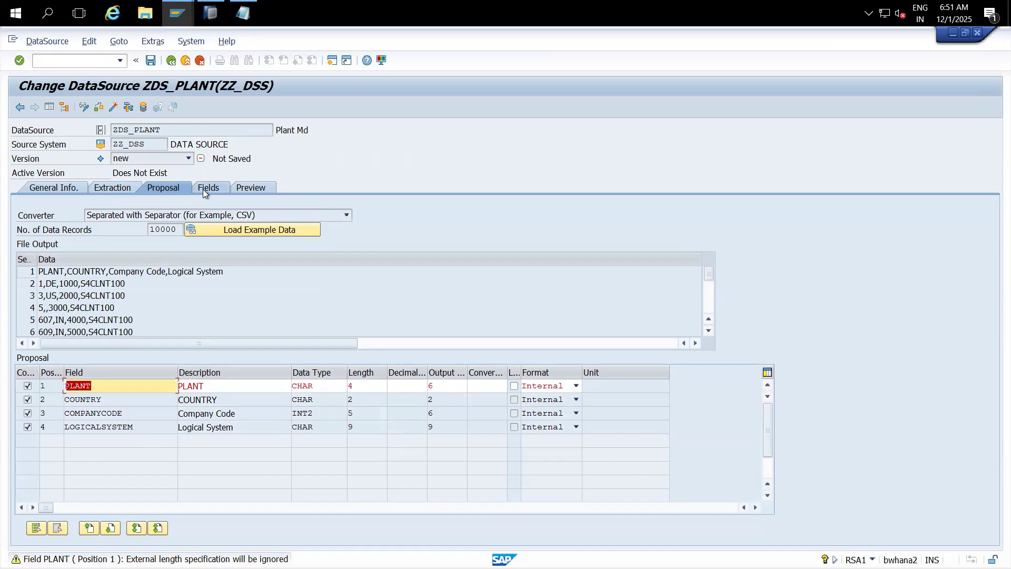
click(232, 230)
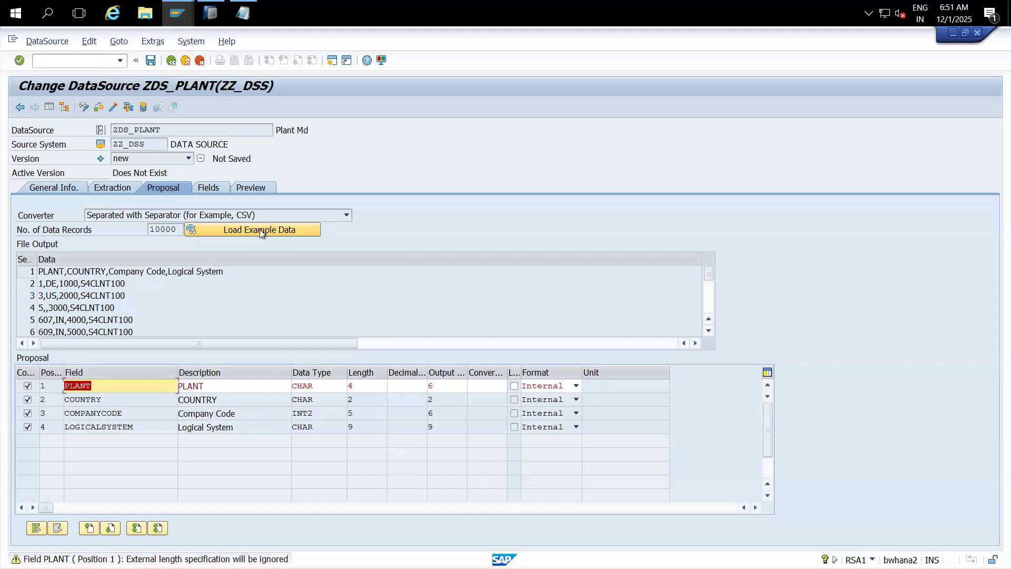
click(119, 385)
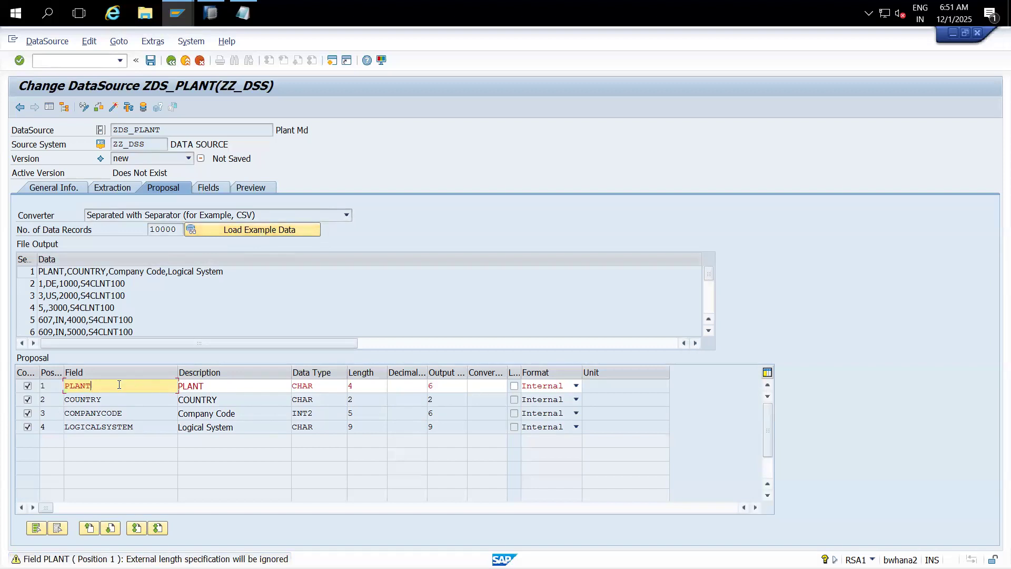
double_click(119, 385)
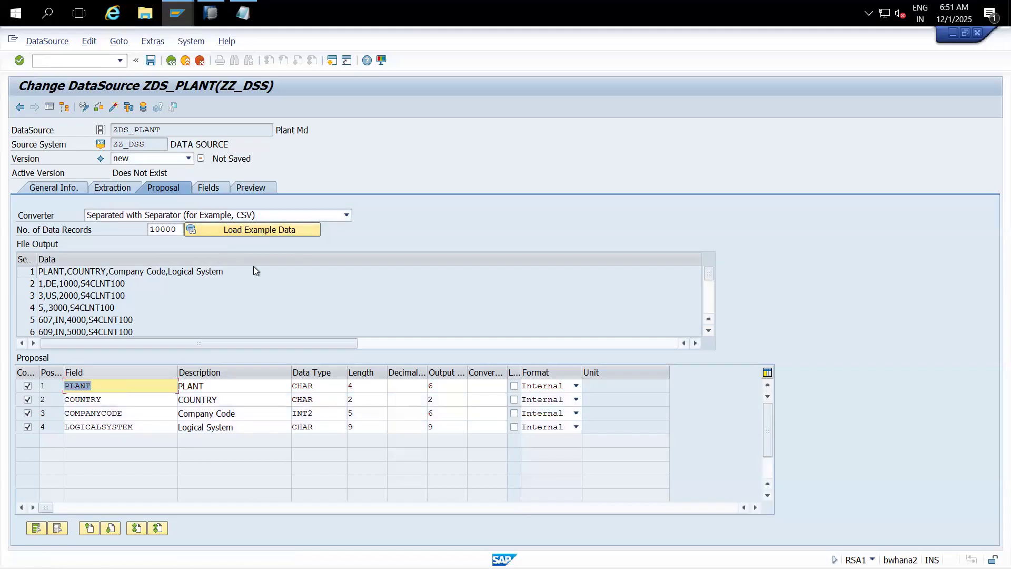
- In the DataSource's field attributes, set COMPANYCODE to data type CHAR with length 4
click(210, 188)
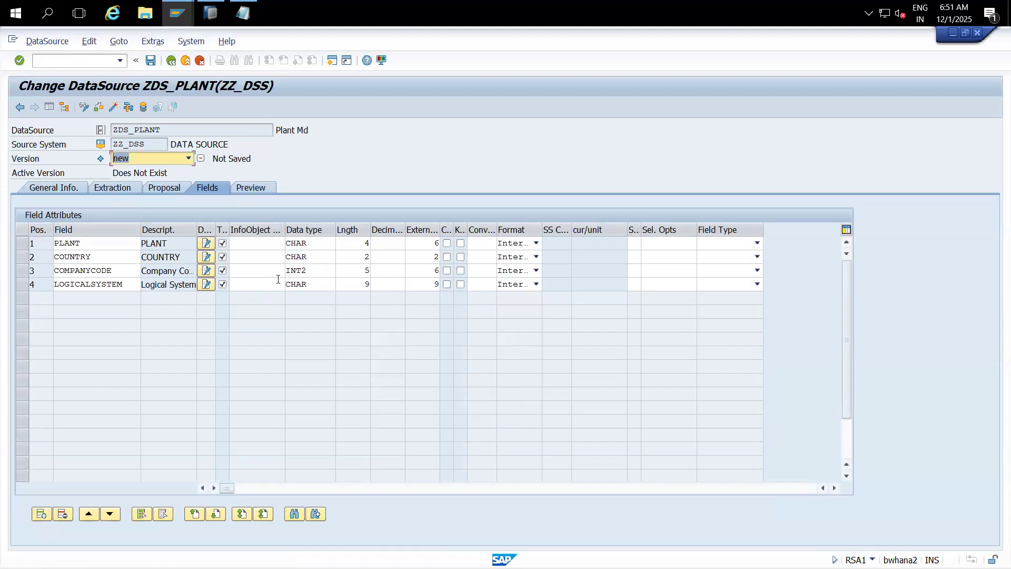
click(318, 271)
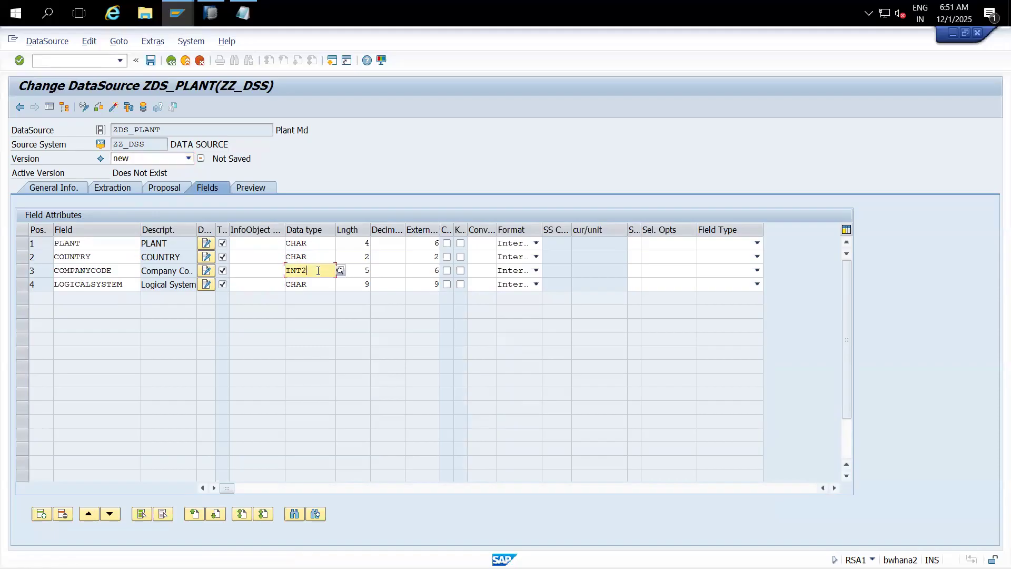
key(BackSpace)
key(BackSpace)
key(BackSpace)
key(BackSpace)
text(CHAR)
double_click(318, 270)
click(360, 264)
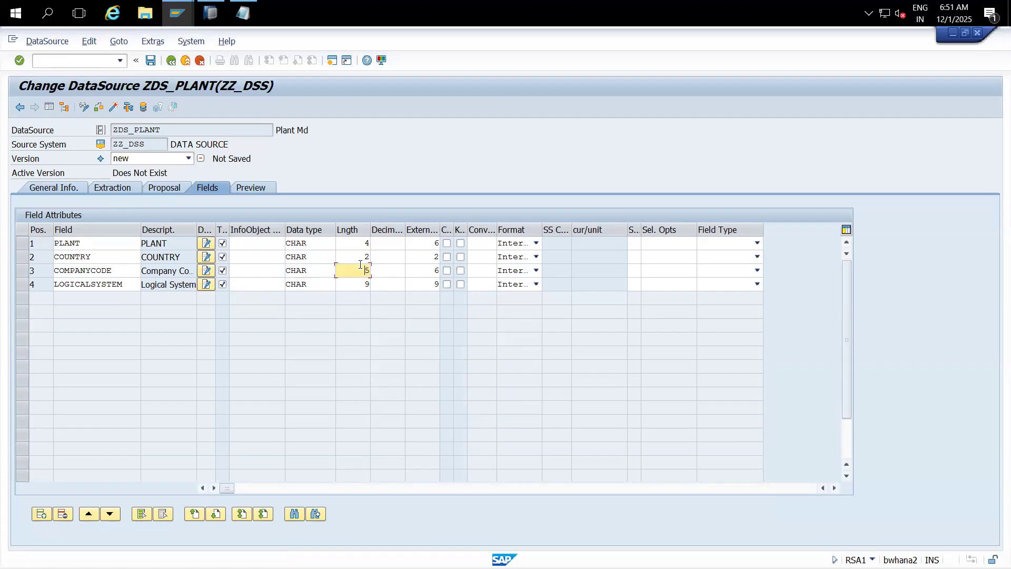
text(4)
double_click(364, 270)
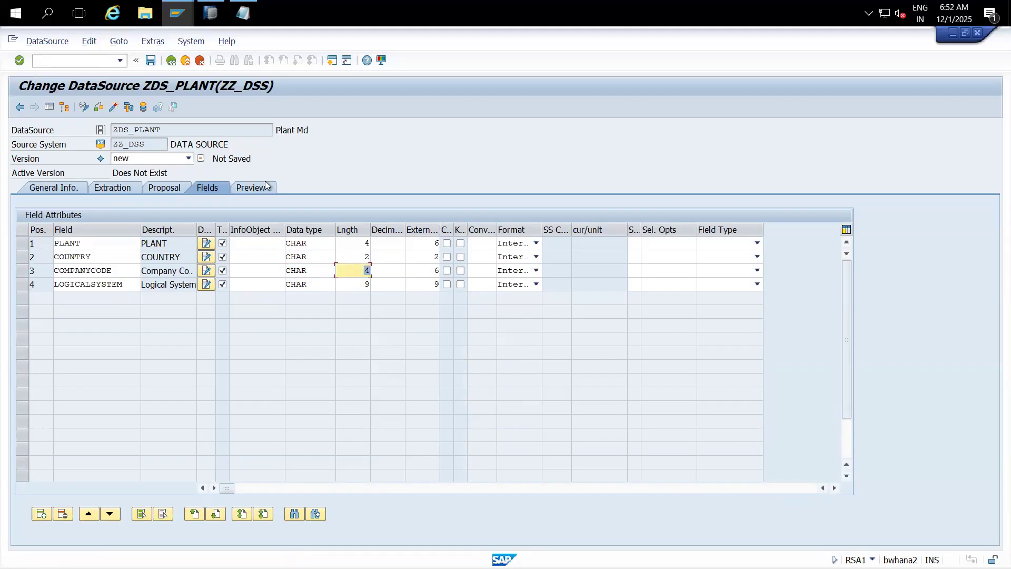
- Activate DataSource ZDS_PLANT and read its preview data with file access allowed, returning to the DataSource tree
click(114, 107)
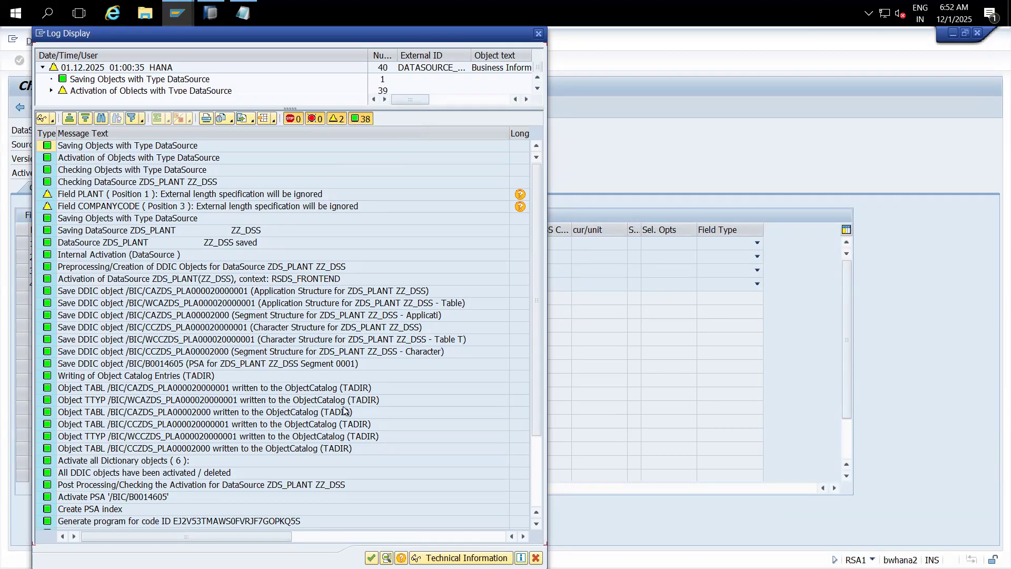
key(Return)
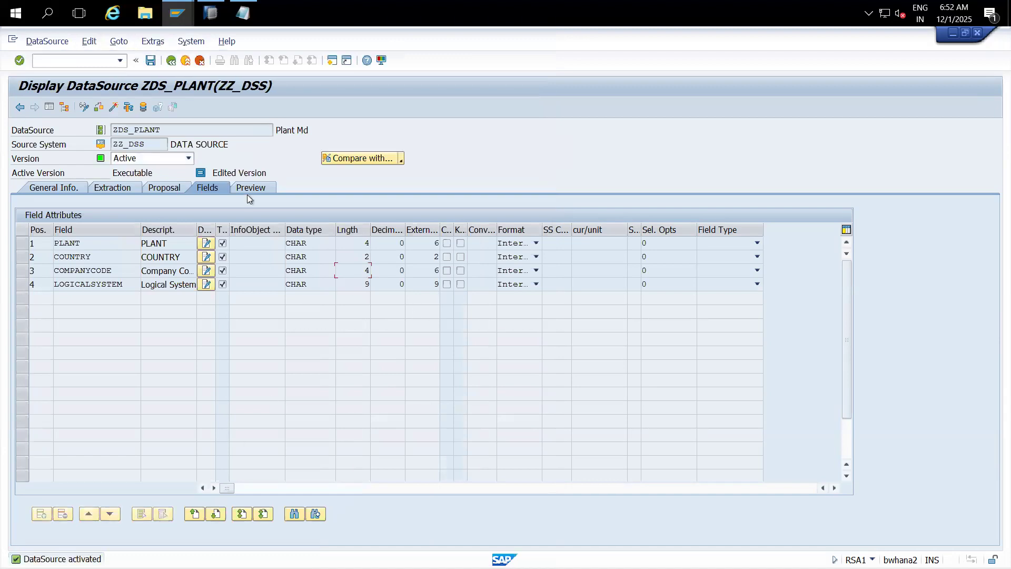
click(245, 188)
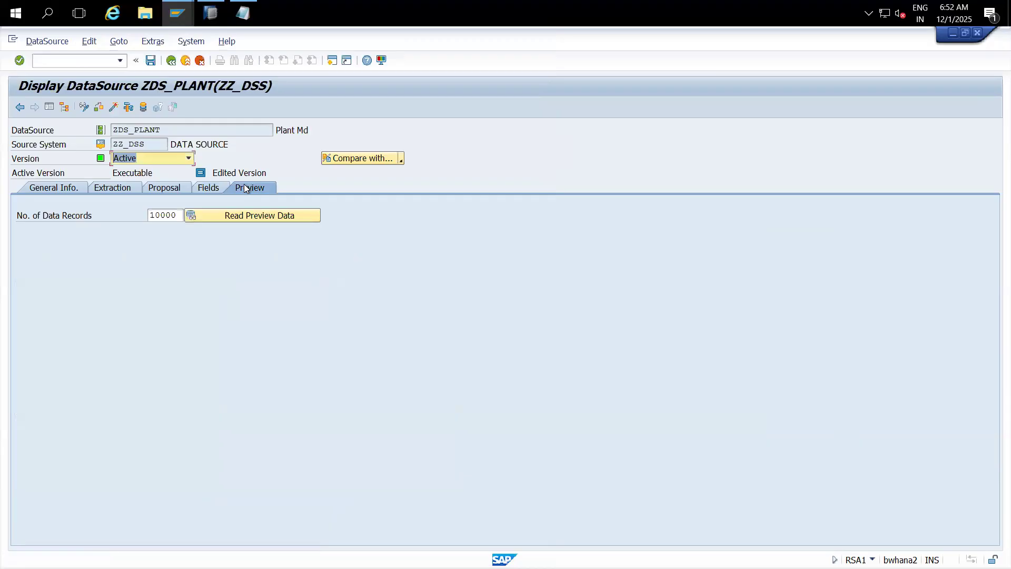
click(247, 216)
click(380, 336)
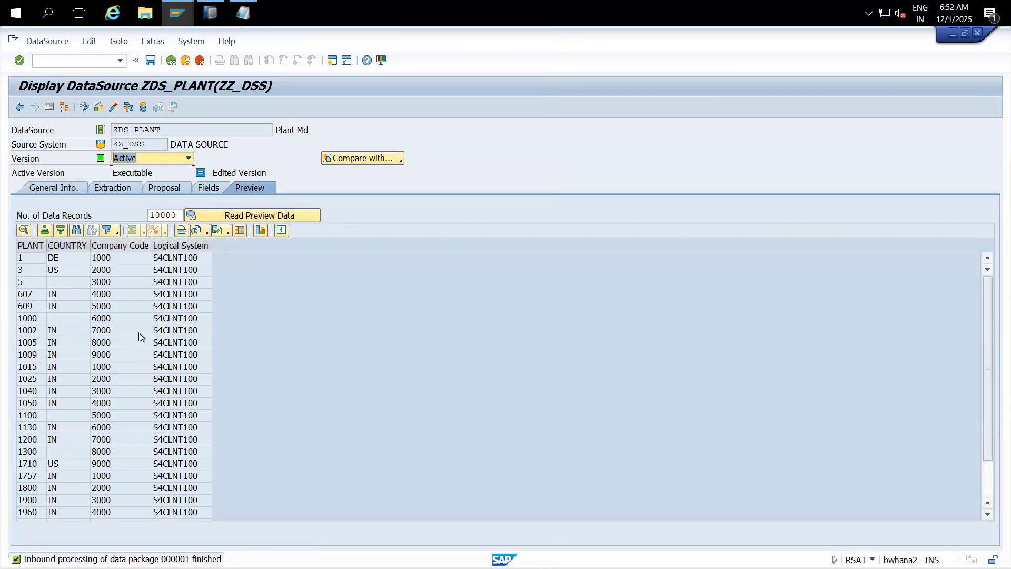
click(186, 62)
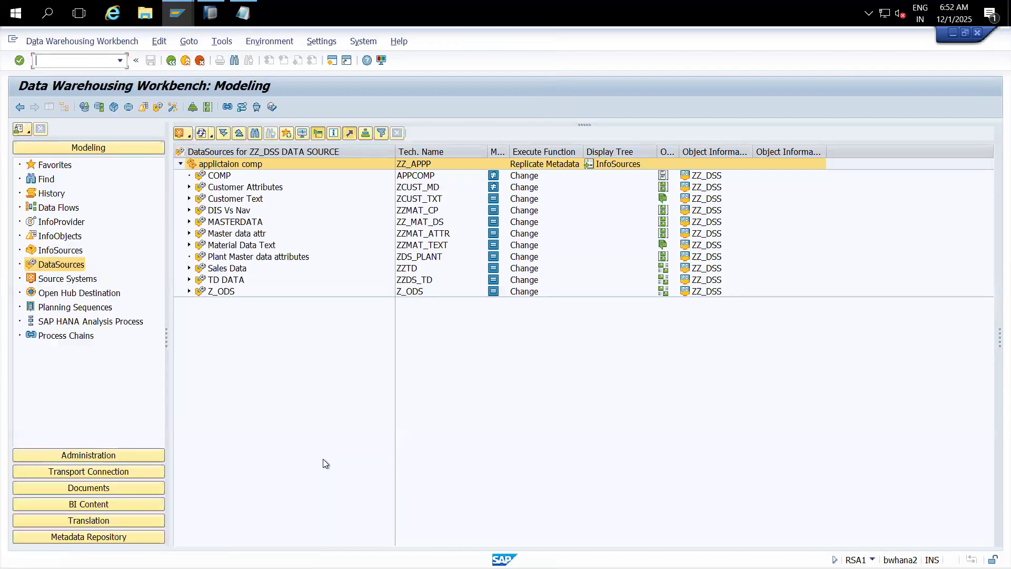
- In a maximized Notepad, add the lines "Goto RSA1 tcode" and "Under the modelling tab click on the source systems" to the notes
click(243, 12)
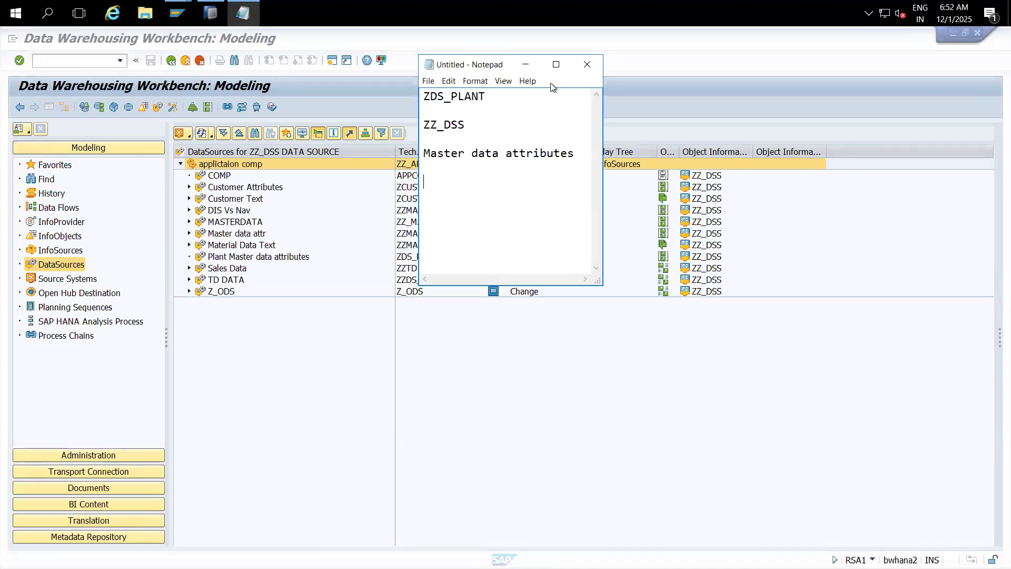
click(556, 66)
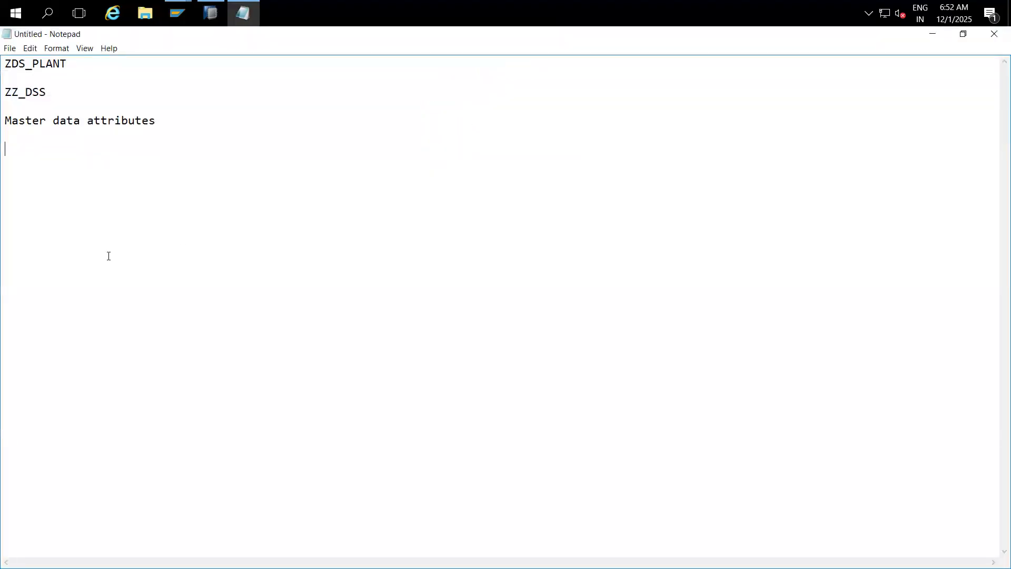
text(Q)
key(BackSpace)
text(Goto RSA1 tcode)
key(Return)
text(Unde)
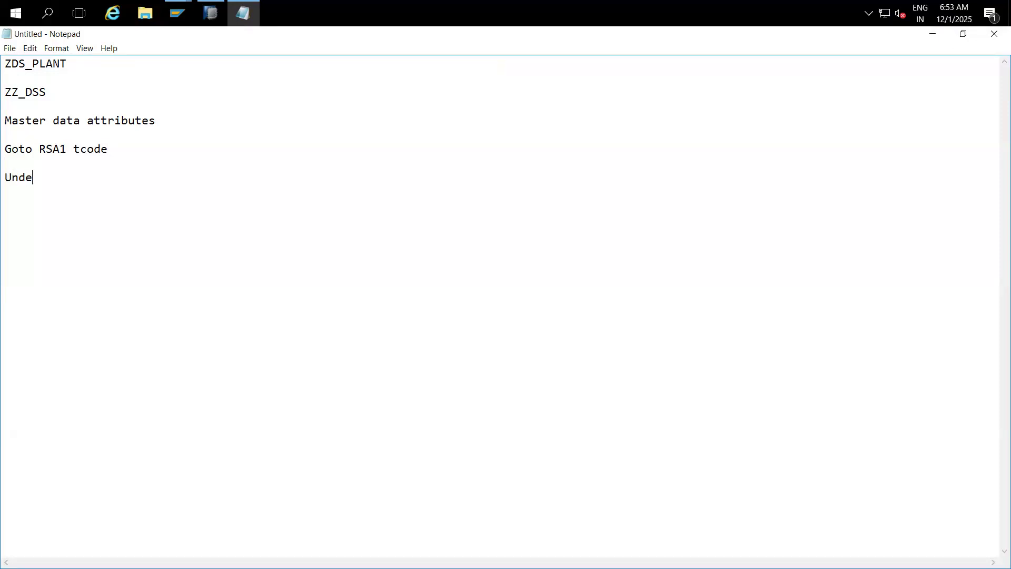
text(r the modelling tab)
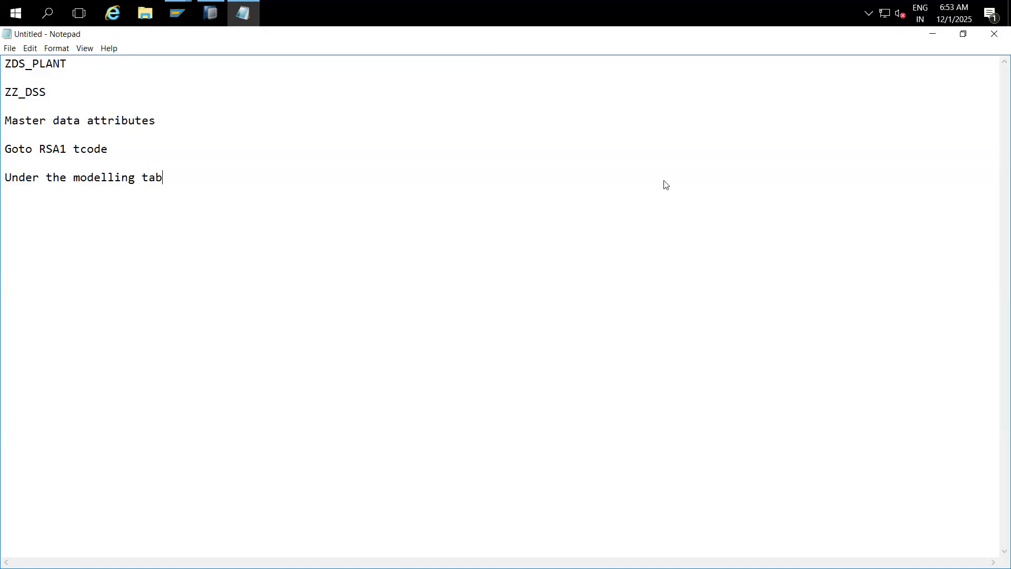
text( click on the source systems  )
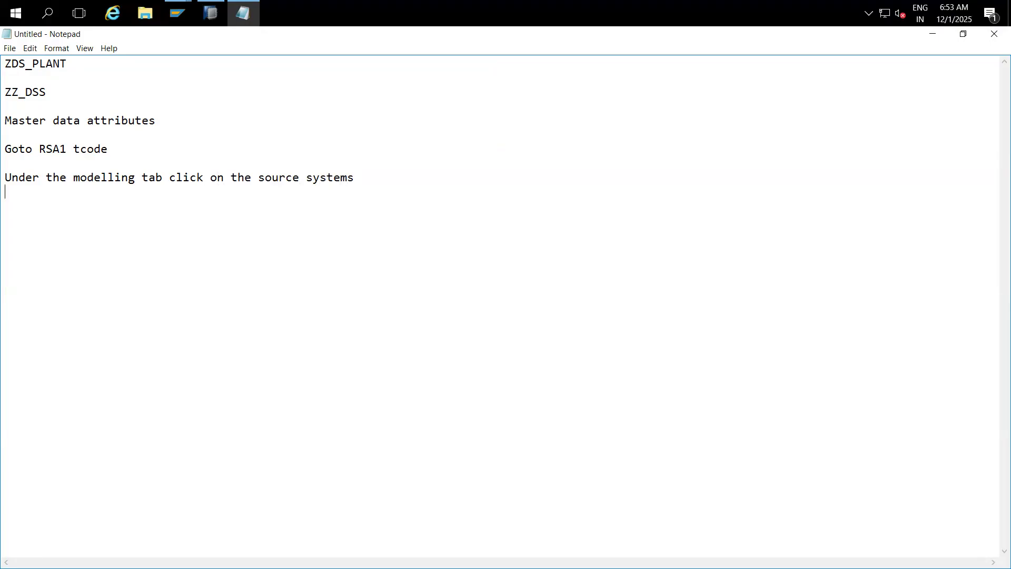
- Add the note lines "click on the faltfile system", "it will take yout the data source automatically" and "create master data ttribute data source"
text(click on the faltfile )
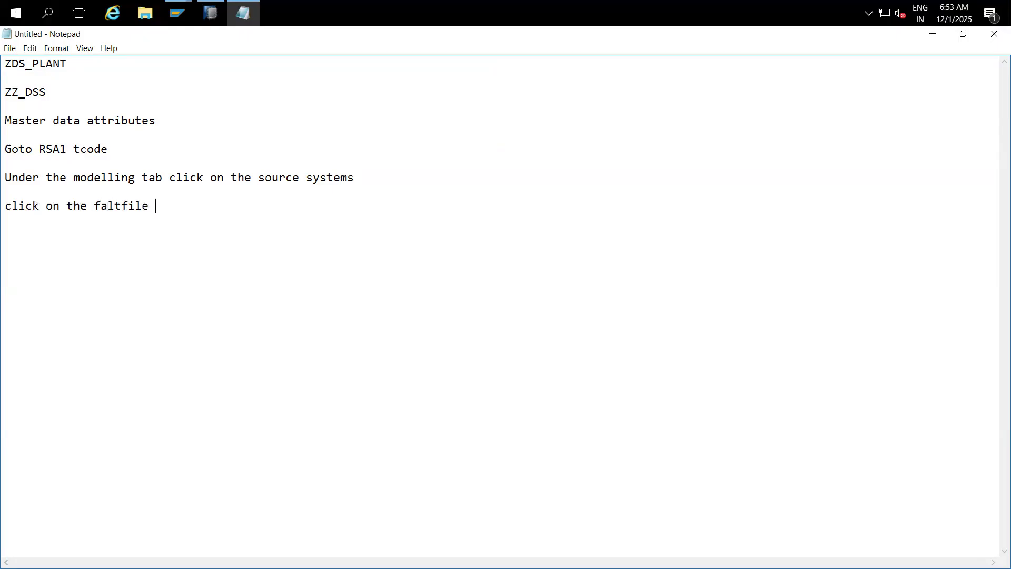
text(system  )
text(it will t)
text(ake y)
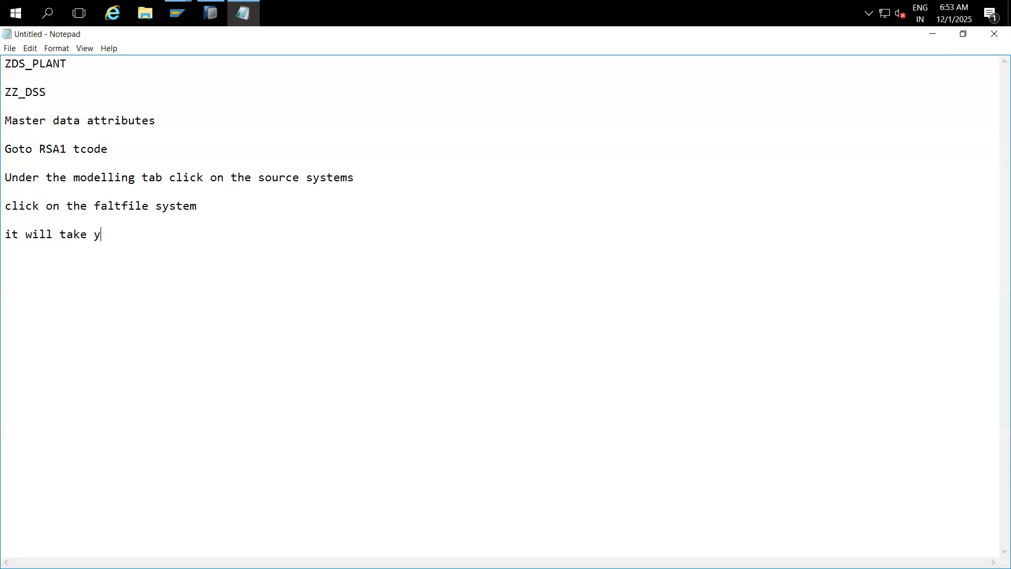
text(out the data source )
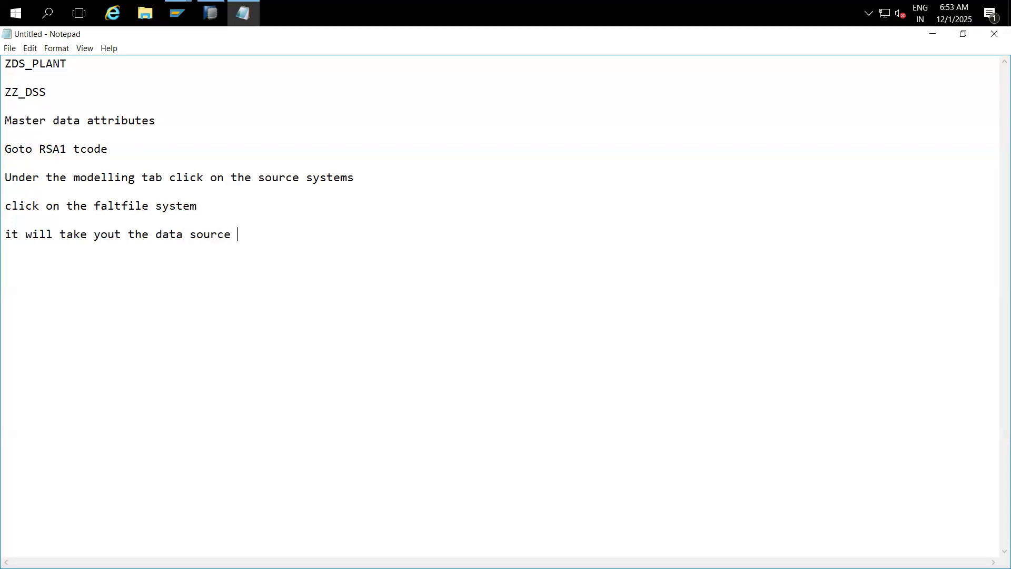
text(automa)
text(tically   )
text(create ma)
text(ster data )
text(ttribute)
text( data sourc)
text(e)
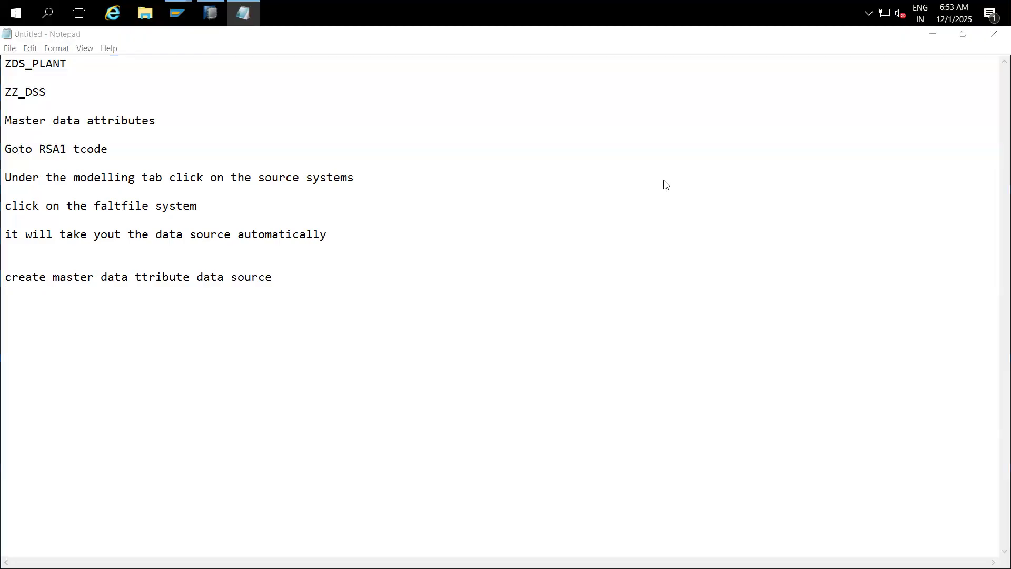
- Switch back to SAP and select the Plant Master data attributes DataSource ZDS_PLANT in the ZZ_DSS tree
key(alt+Tab)
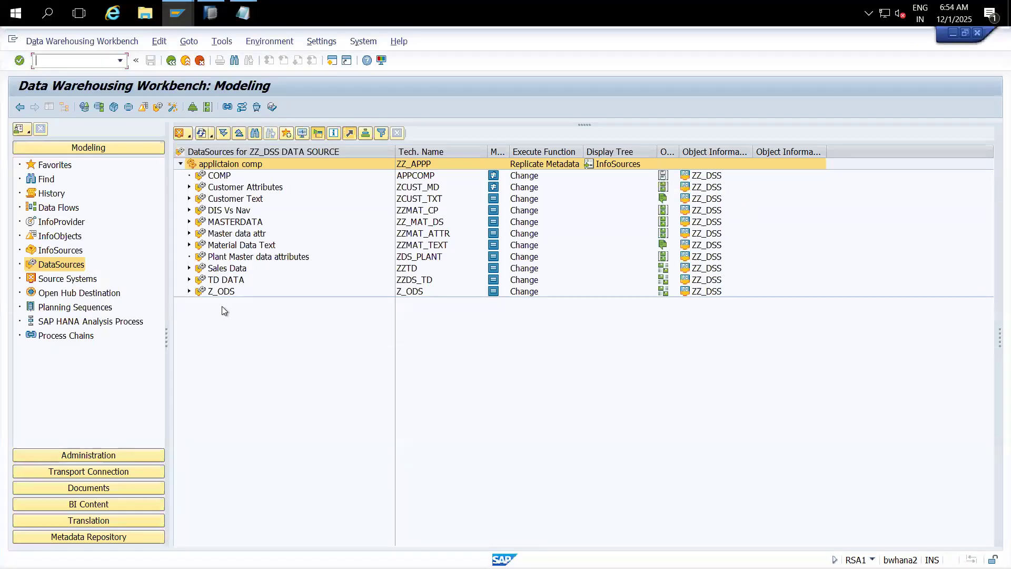
click(421, 256)
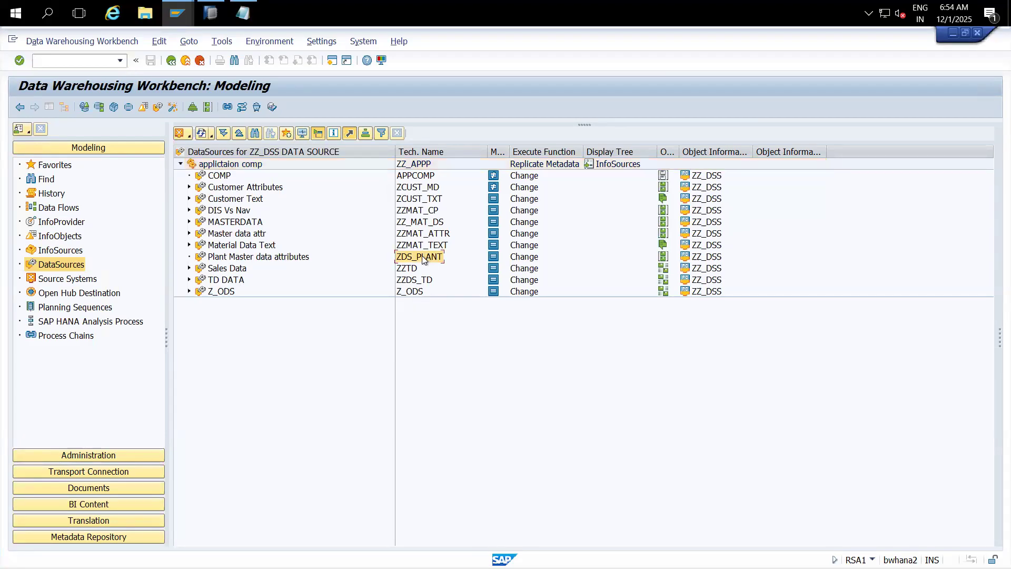
click(264, 258)
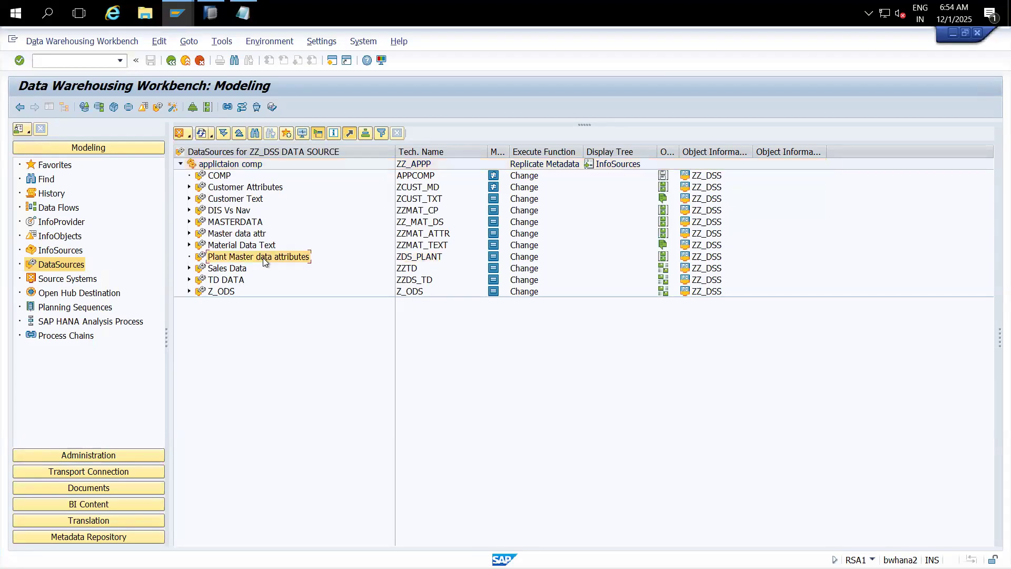
- Create an InfoPackage described as "Full" for the Plant Master data attributes DataSource ZDS_PLANT
click(189, 268)
click(189, 268)
right_click(227, 258)
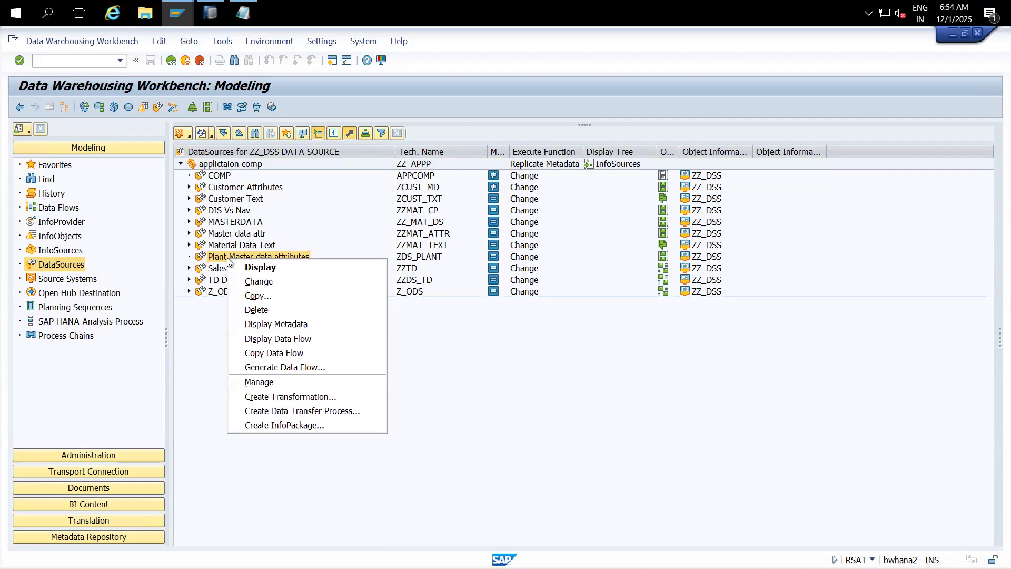
click(284, 426)
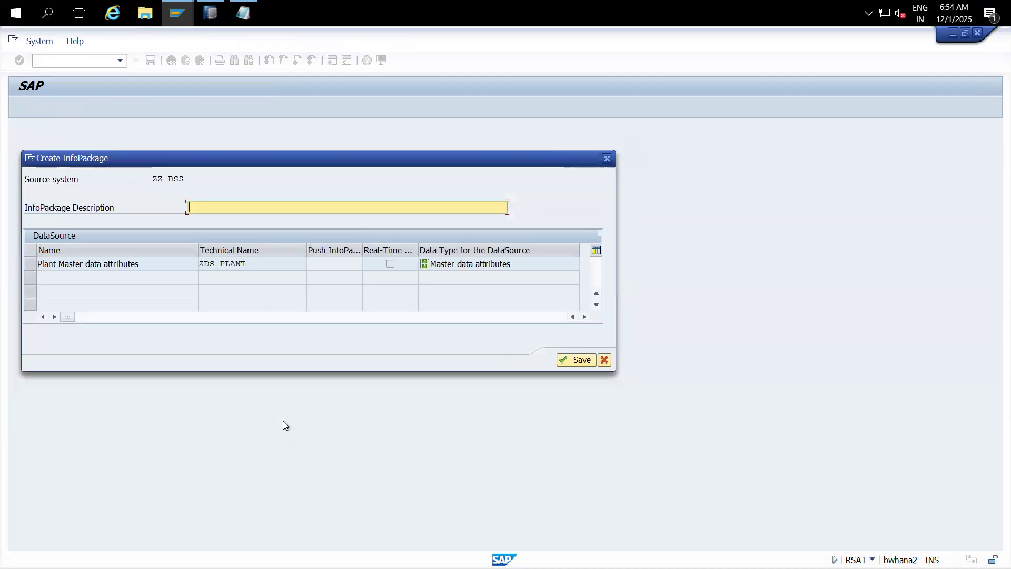
text(Full)
key(Return)
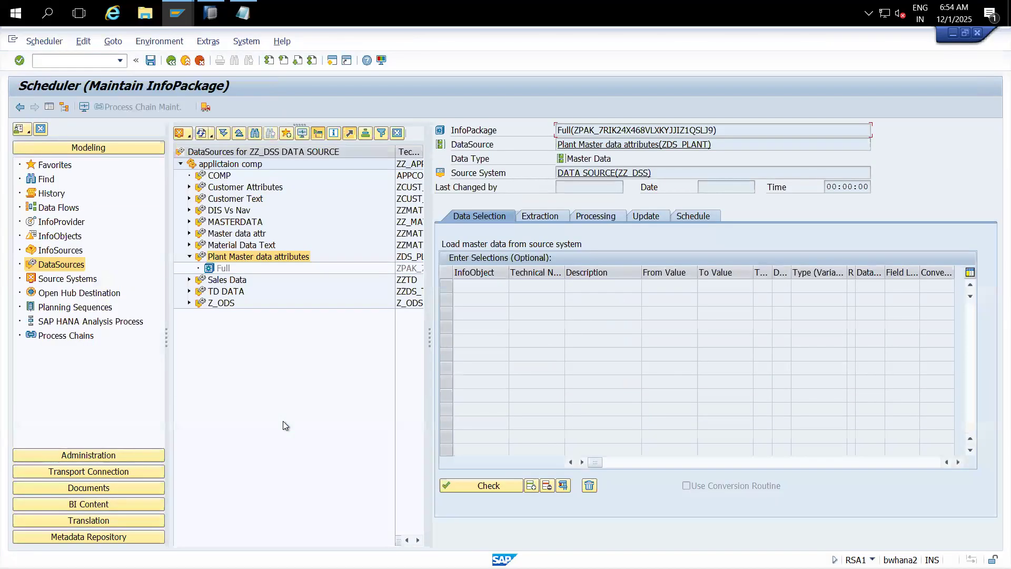
- Check the InfoPackage's extraction and update settings, then start the data load immediately and allow access to PLANT MD.csv
click(535, 218)
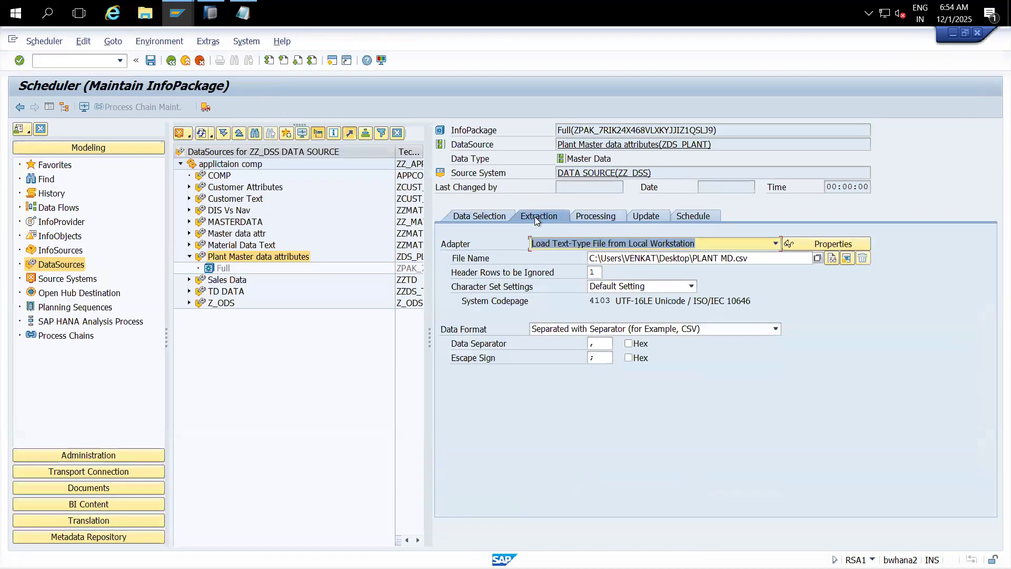
click(593, 217)
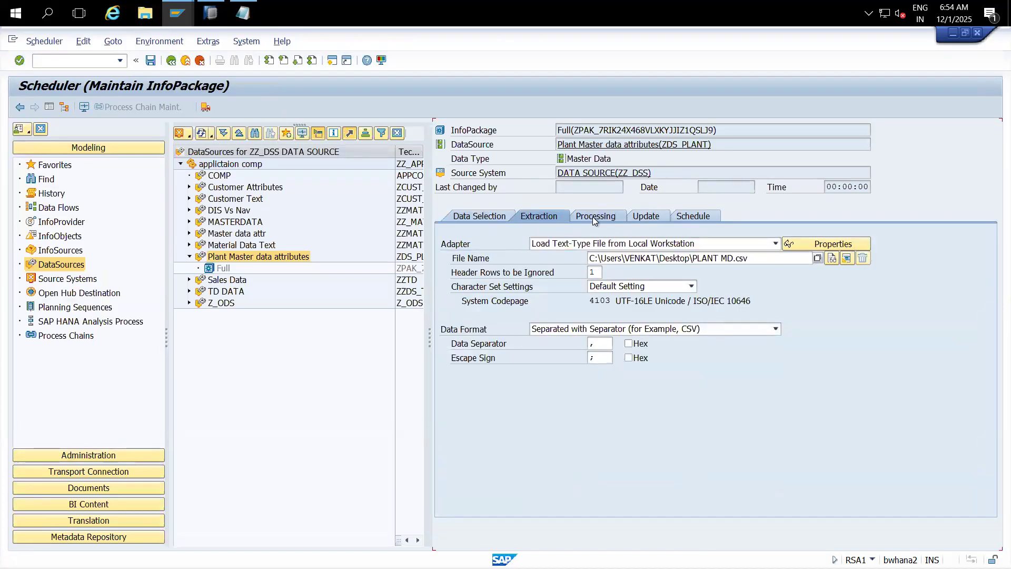
click(647, 219)
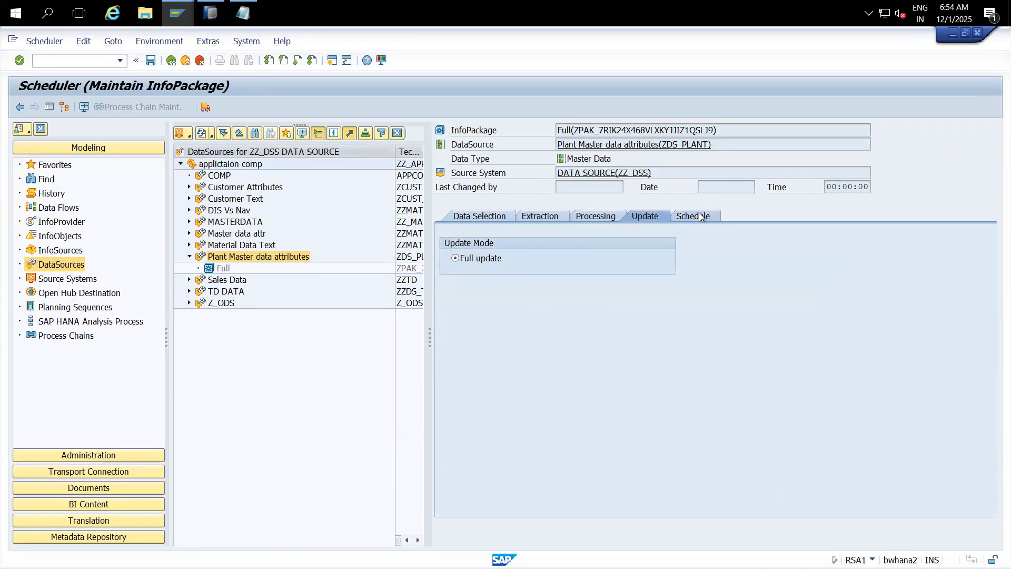
click(700, 216)
click(479, 343)
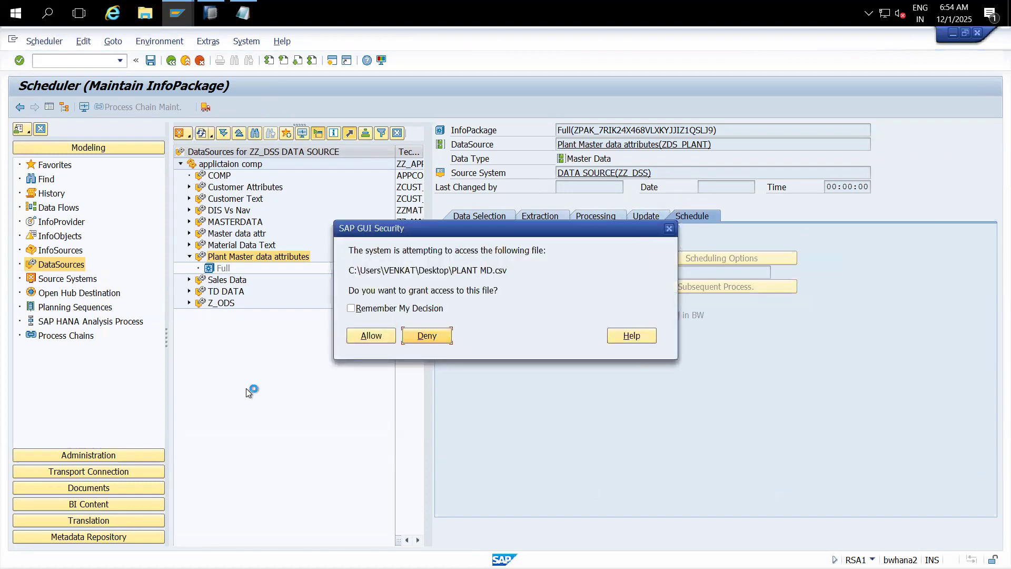
click(369, 335)
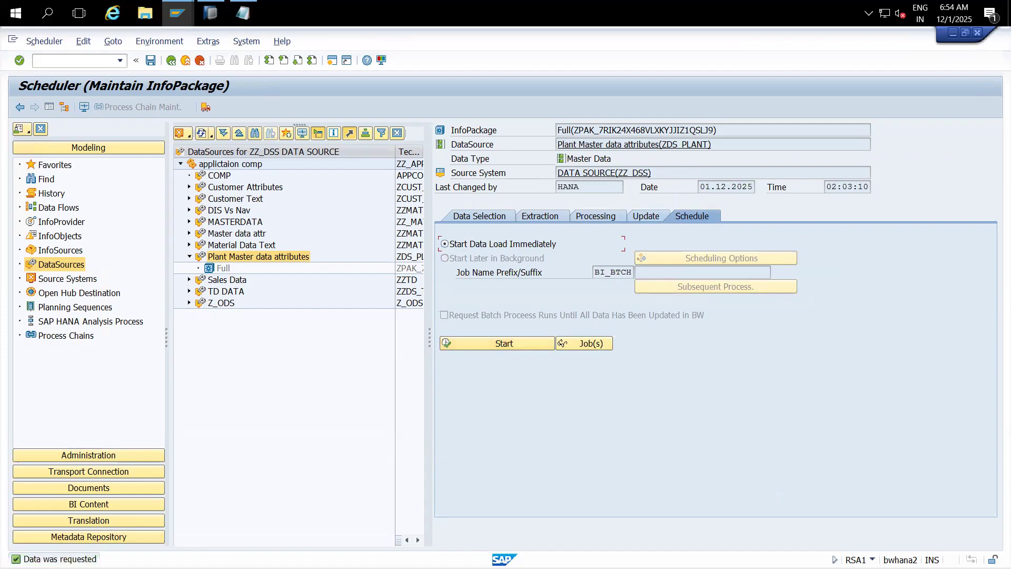
- Open the load request in the InfoPackage monitor and display its PSA records with all statuses, up to 1000
click(85, 106)
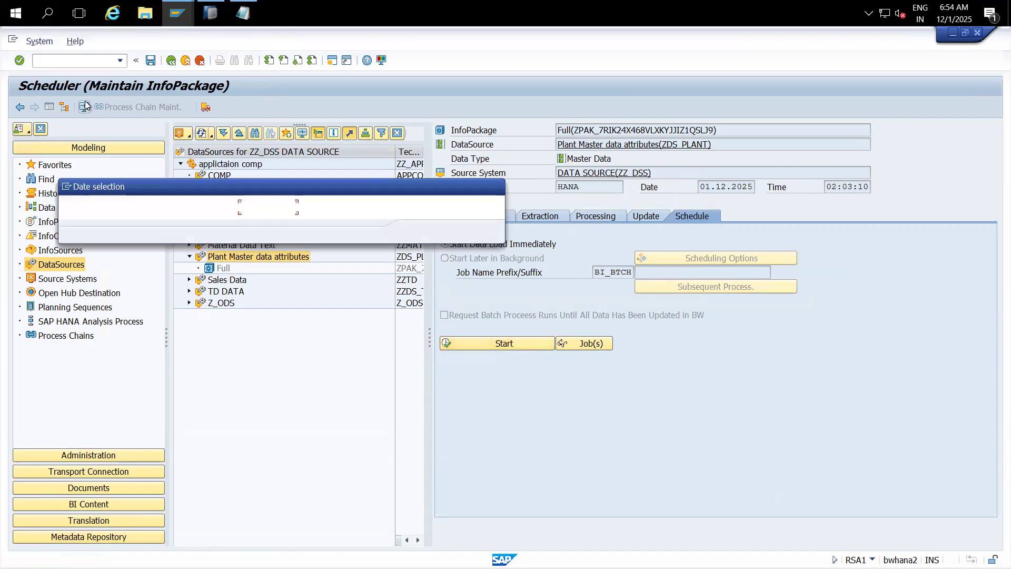
click(418, 232)
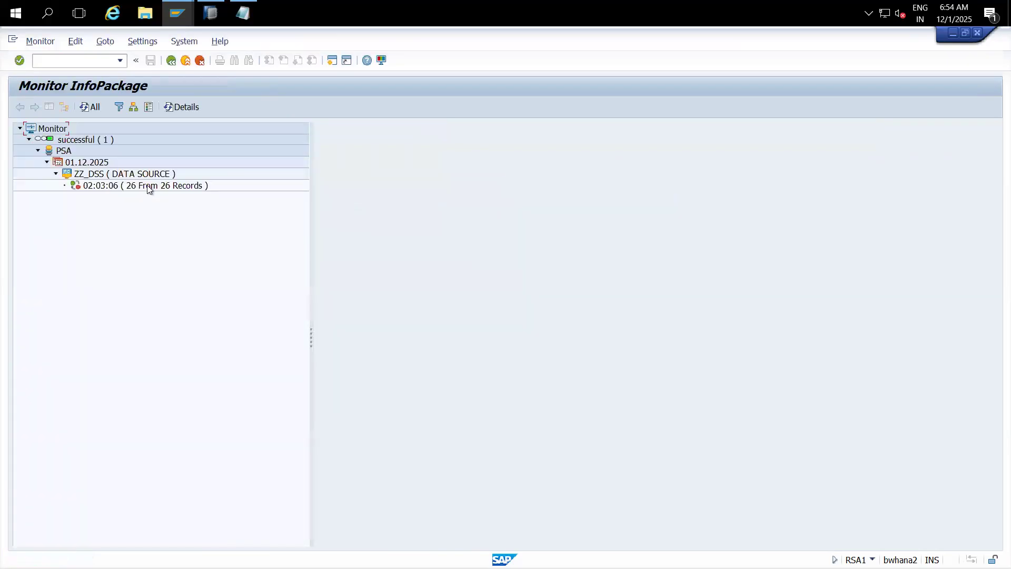
click(149, 187)
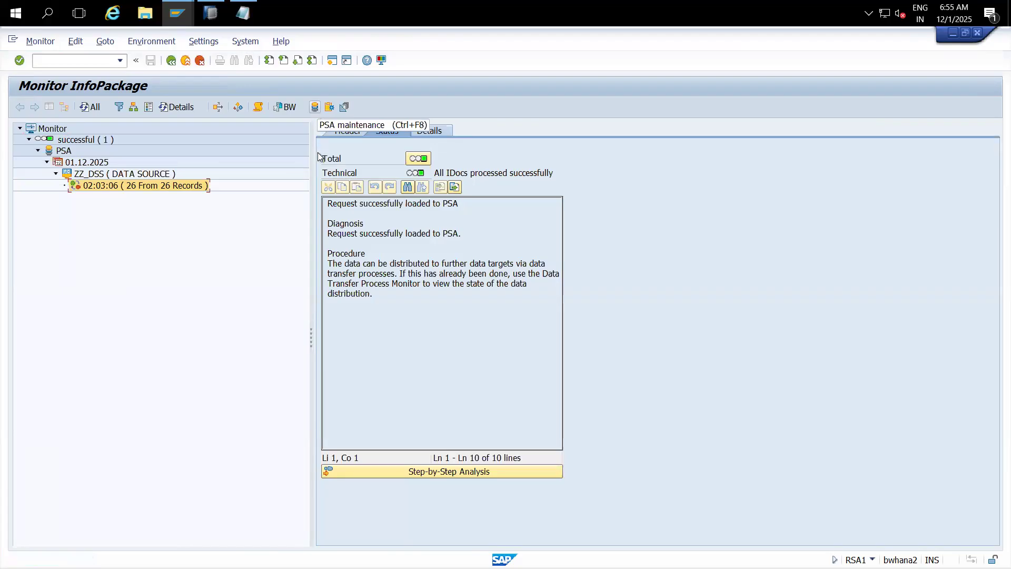
click(315, 108)
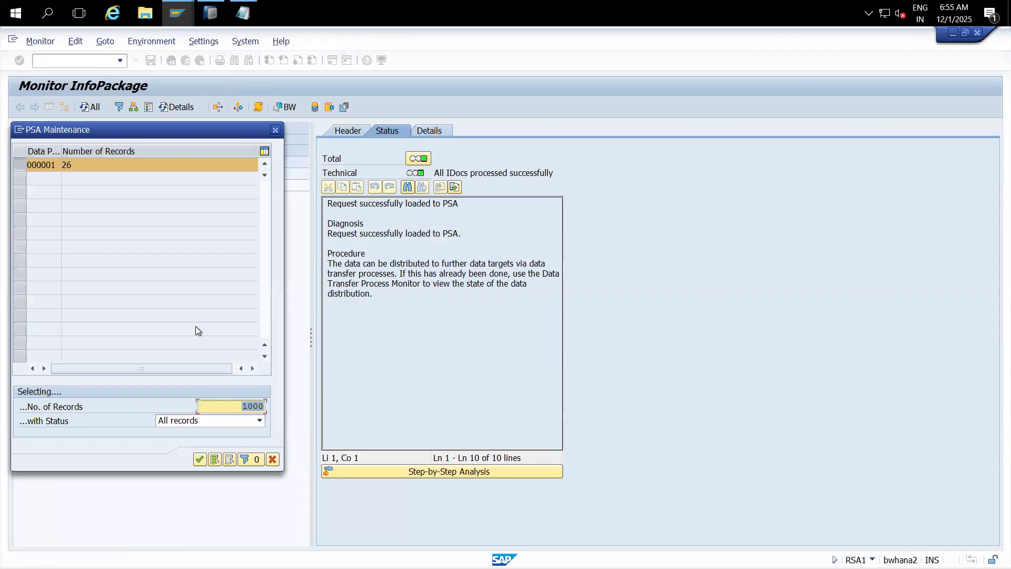
click(199, 459)
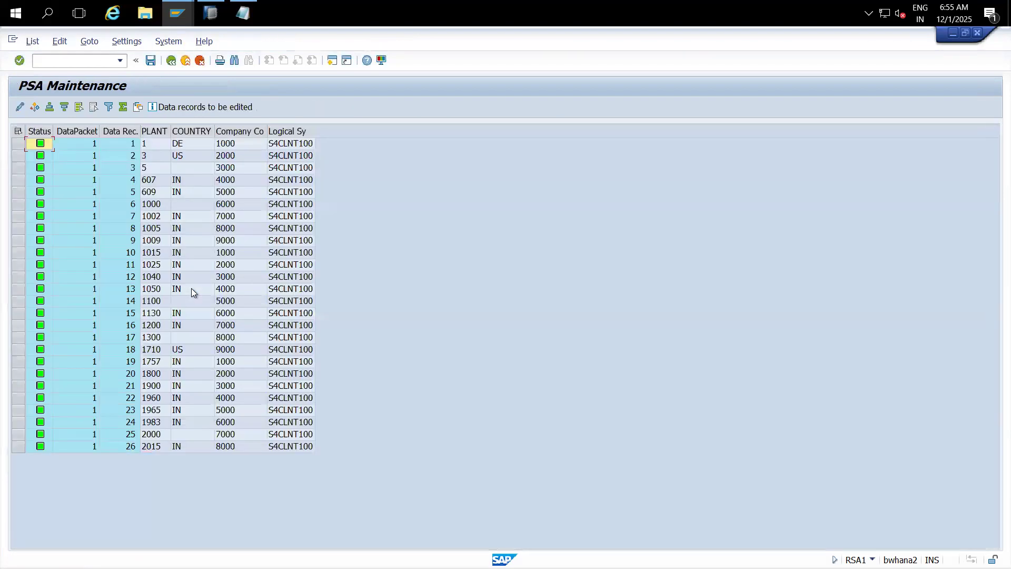
- Examine the status, packet, record, plant, country, company code and logical system columns of the PSA records, then return to the InfoPackage
click(37, 131)
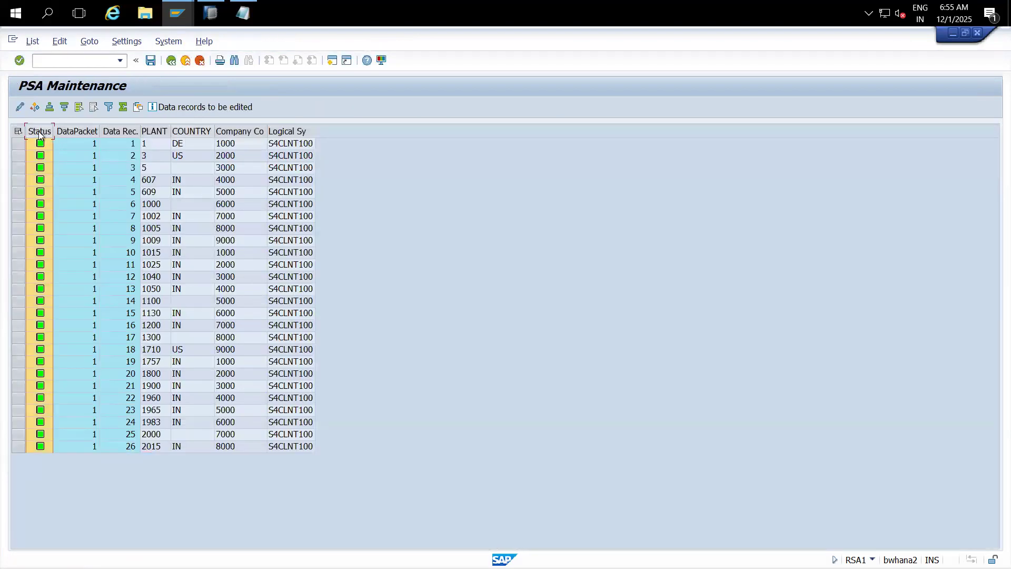
click(67, 133)
ctrl+click(120, 132)
drag(141, 132, 147, 132)
drag(53, 132, 73, 131)
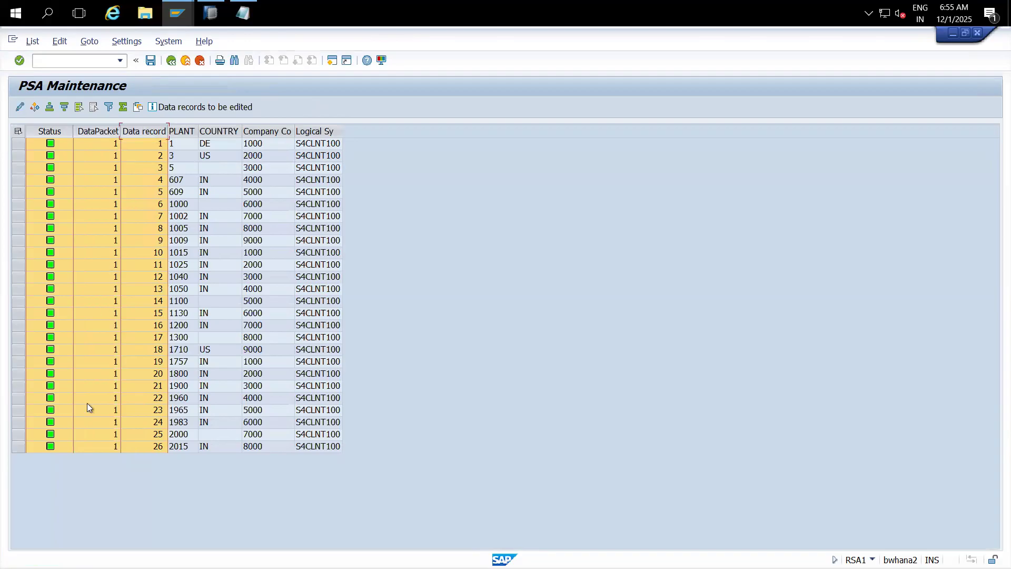
click(208, 450)
click(317, 448)
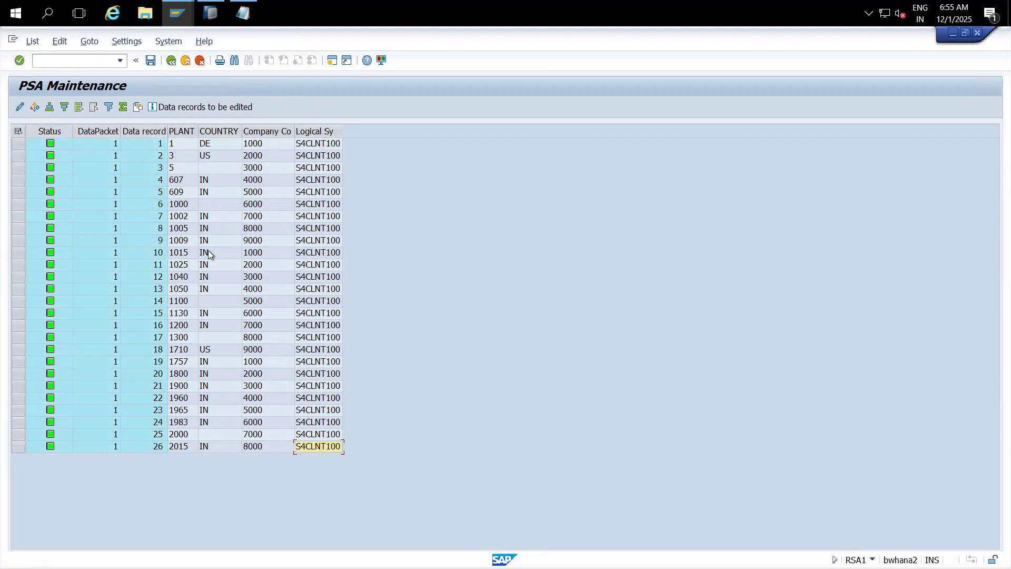
click(183, 132)
click(218, 131)
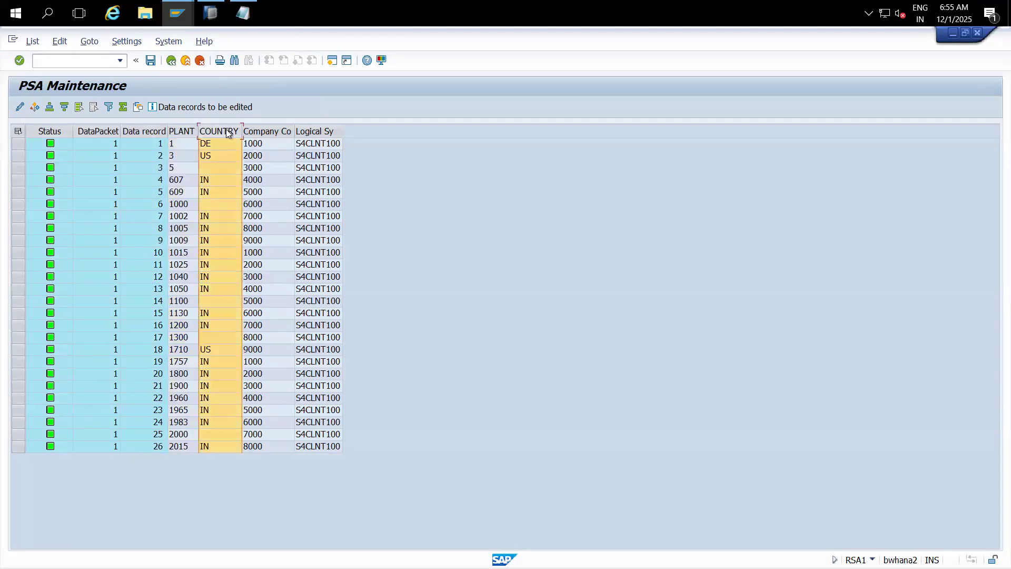
click(254, 131)
click(316, 132)
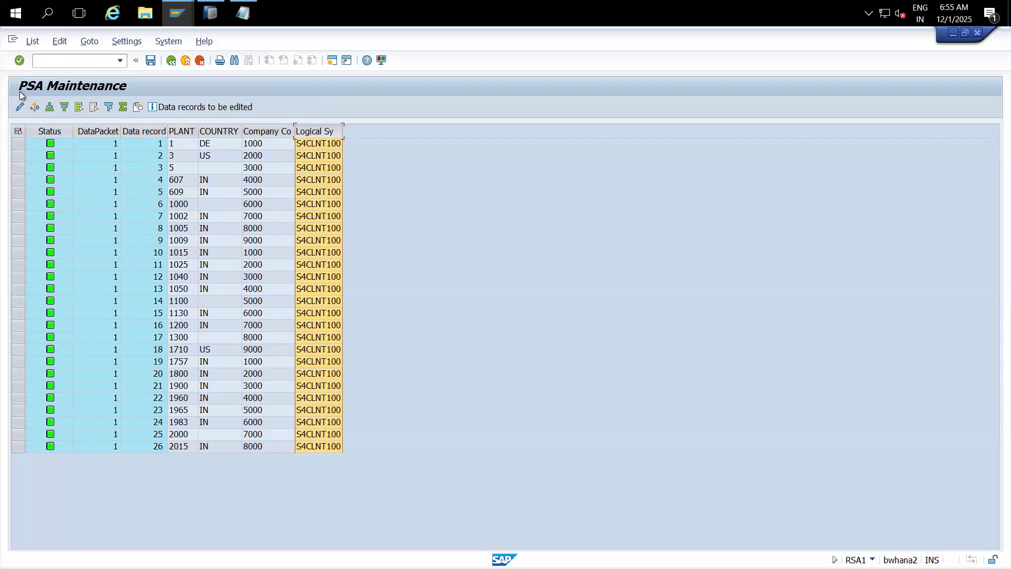
click(185, 63)
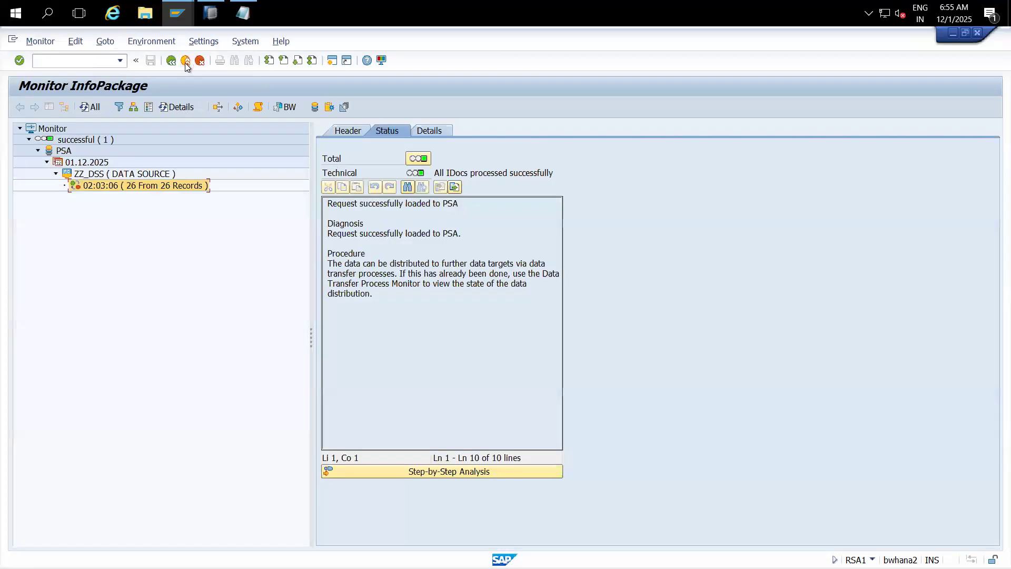
click(186, 61)
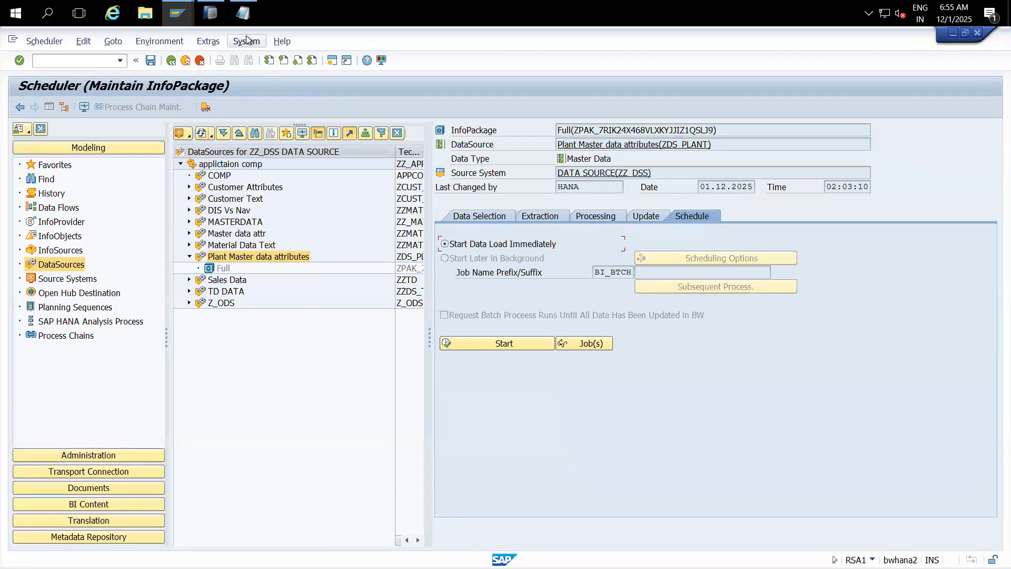
- In Notepad, add the line "created info package -->right click on the data source you will get option create info apckage"
click(243, 13)
text(created info package )
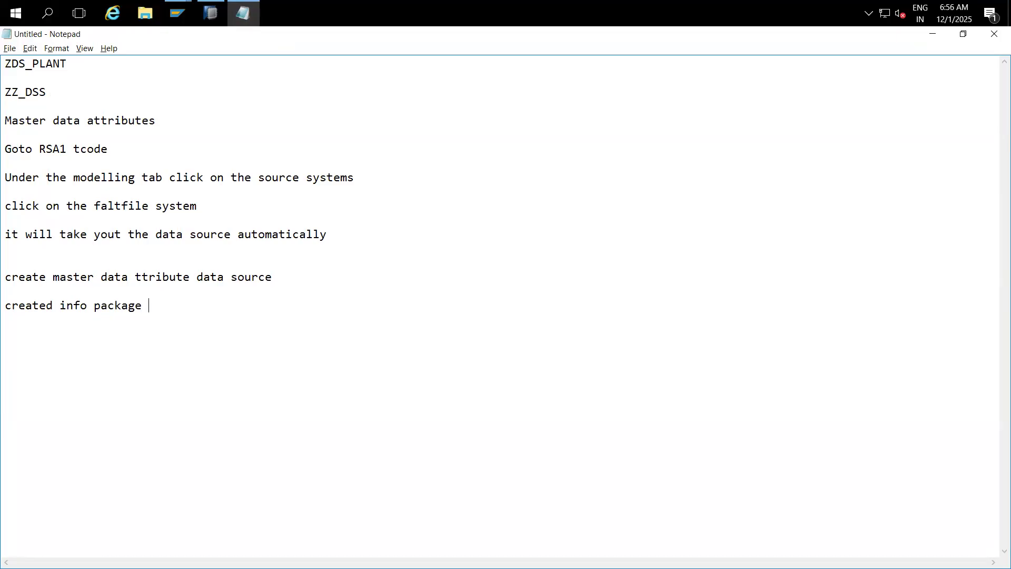
text(based ont h)
text(e)
key(BackSpace)
key(BackSpace)
key(BackSpace)
key(BackSpace)
key(BackSpace)
key(BackSpace)
key(BackSpace)
key(BackSpace)
key(BackSpace)
key(BackSpace)
key(BackSpace)
key(BackSpace)
text(-->right click on the data source you will get option create info apckage)
key(Return)
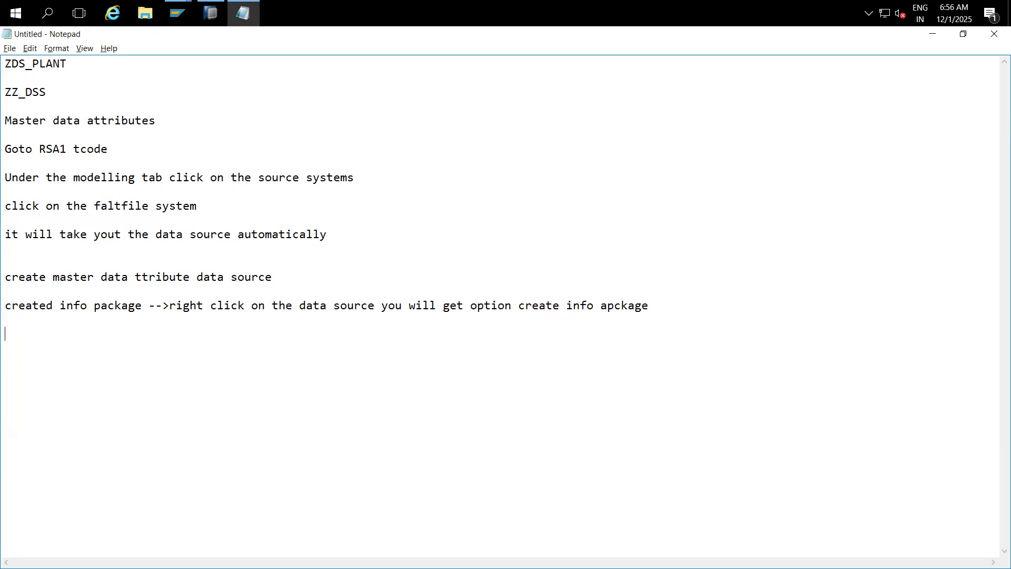
- Add the note line "Once opne the info package goto scheule tab and click on start button(It will store the data in PSA table)"
text(c)
key(BackSpace)
text(Once opne )
text(the info pa)
text(ckage )
text(cl)
key(BackSpace)
key(BackSpace)
text(goto sc)
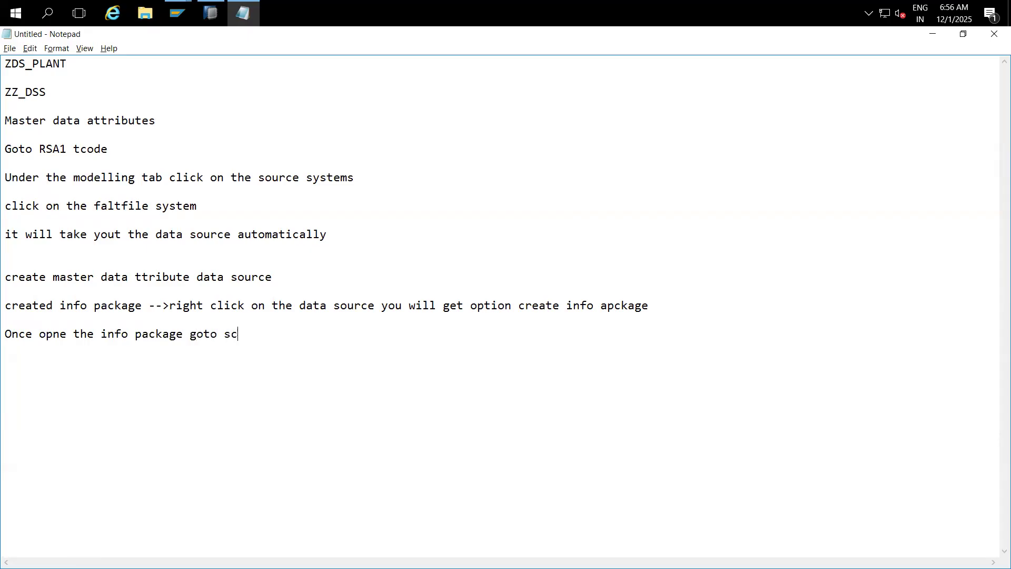
text(heule tab and click on star)
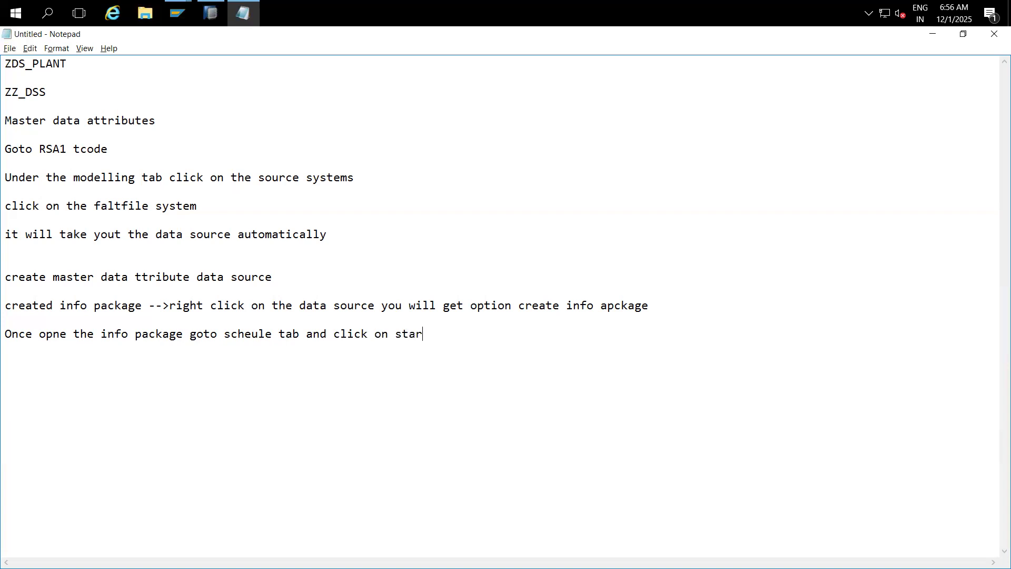
text(t button)
key(Return)
text((It will sto)
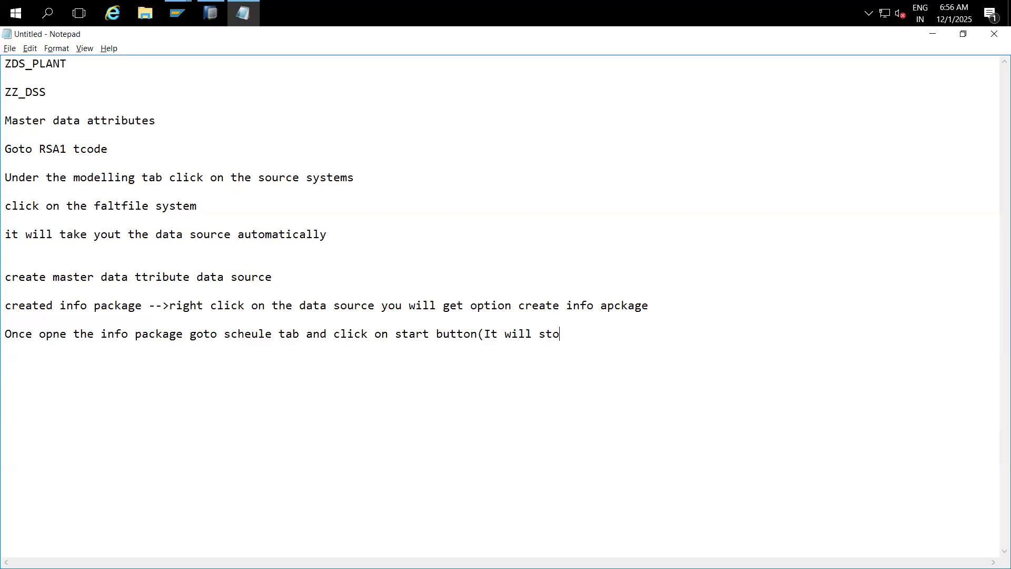
text(re the data in PSA tab)
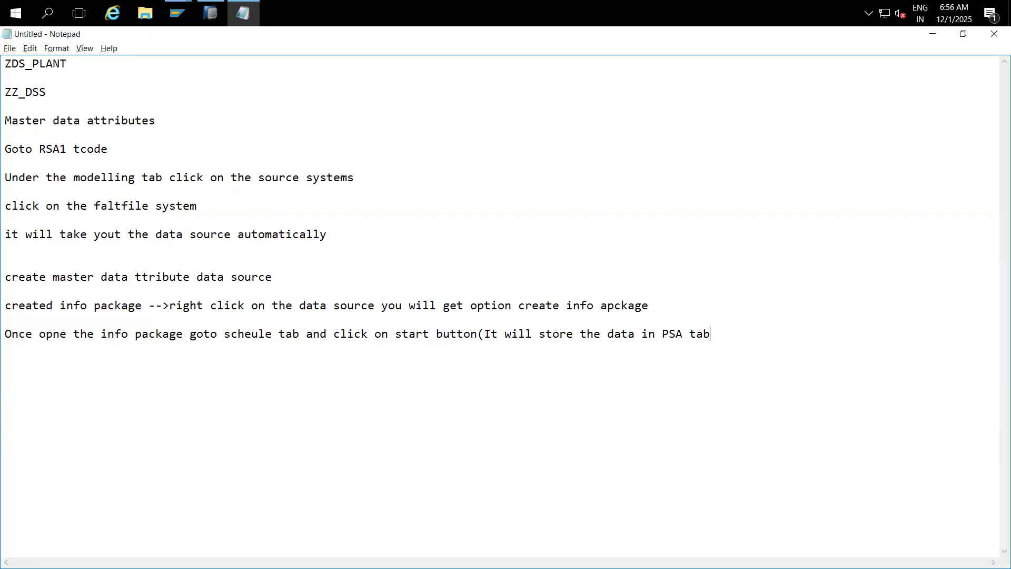
text(le)  )
- Add the note line "(Note: when we create data source automatically PSA tabel will generate in the system)"
text(when we cr)
text(eate)
click(5, 363)
text(Note: when we create )
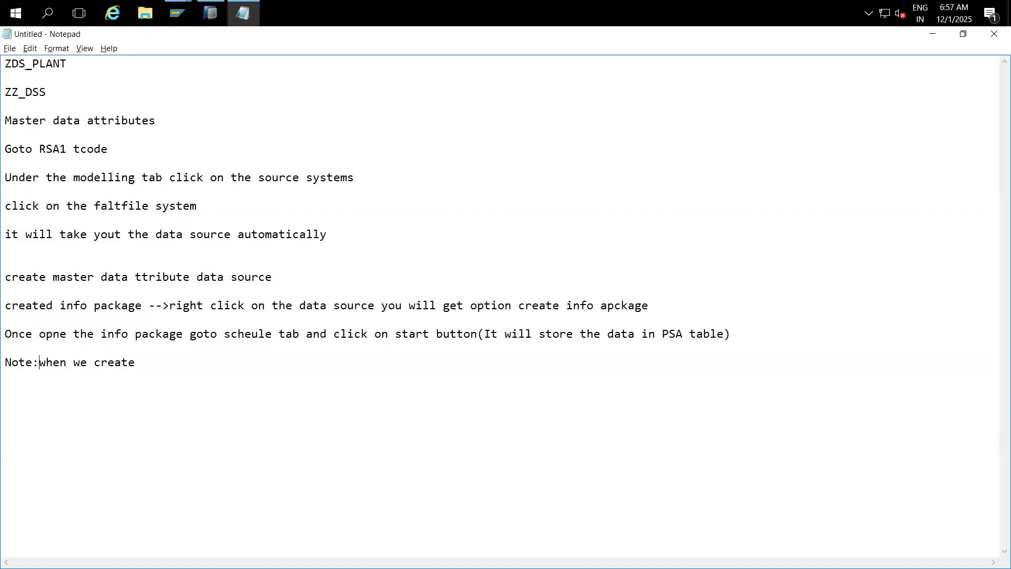
text(data source automatically PSA )
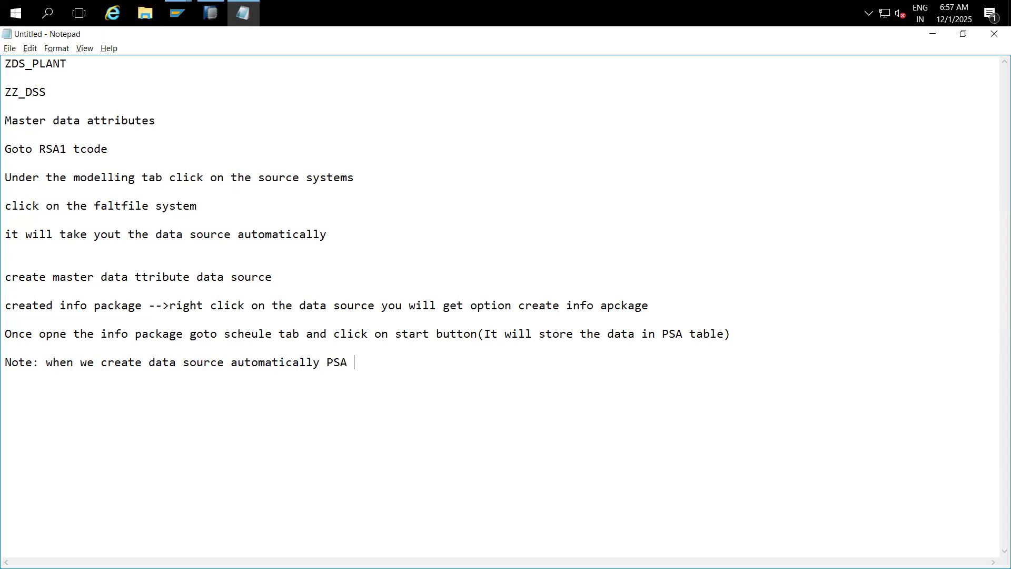
text(tabel will generate)
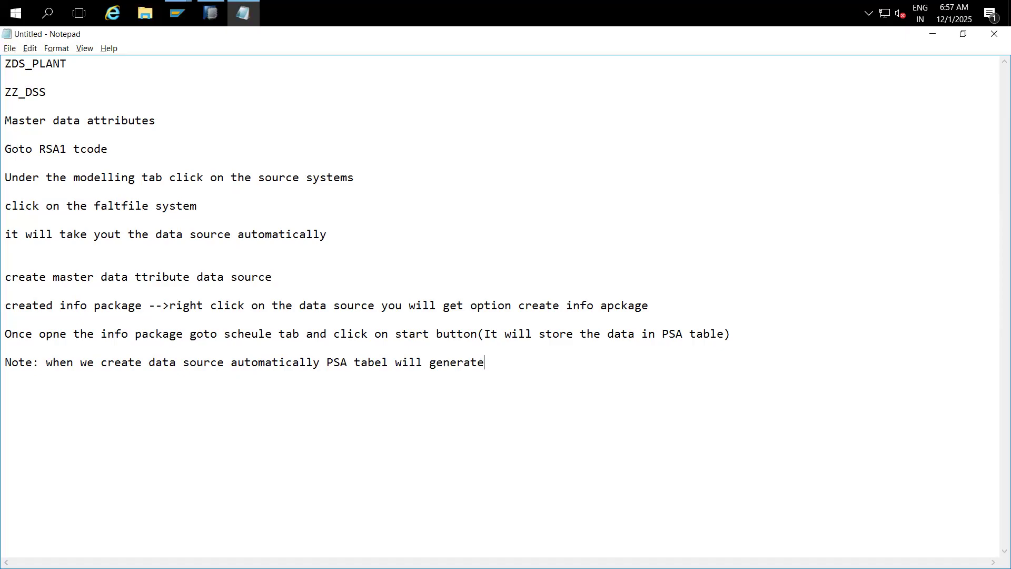
text( in the system))
click(5, 362)
text(()
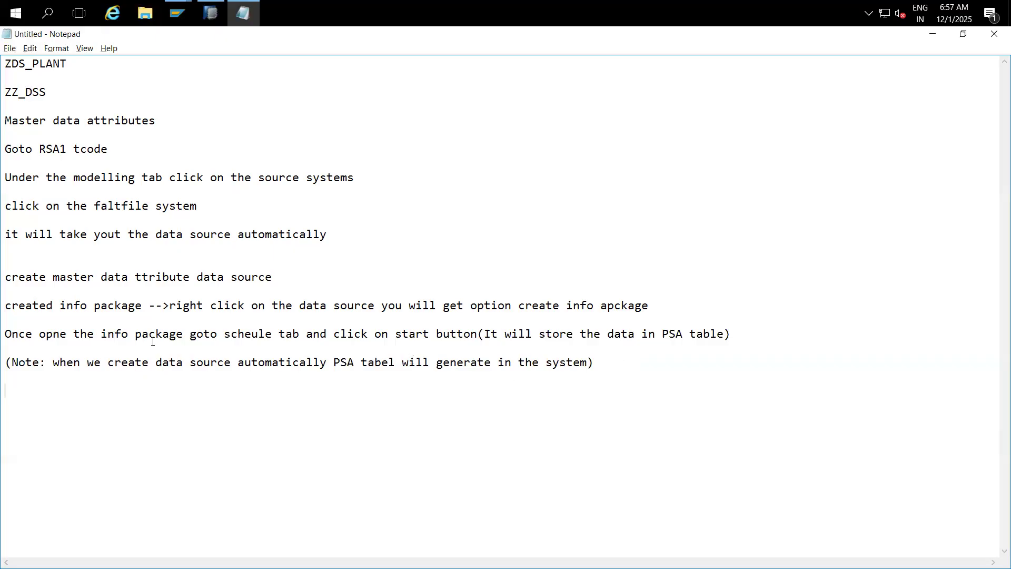
drag(5, 304, 734, 327)
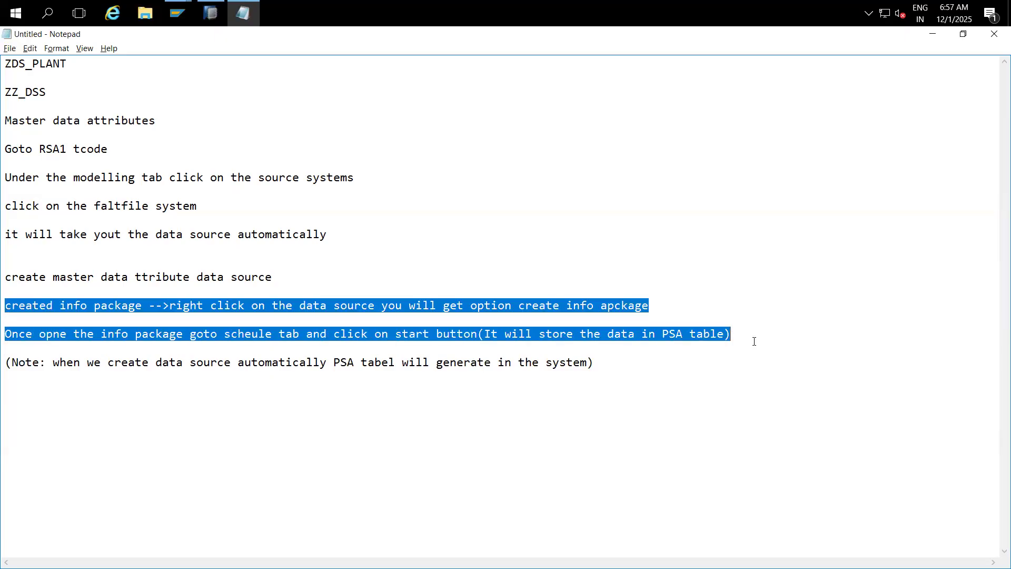
click(754, 341)
- Switch back to SAP, leave the InfoPackage and select PLANT NUMBER (Attributes) of YYPLANT in the InfoProvider tree
key(alt+Tab)
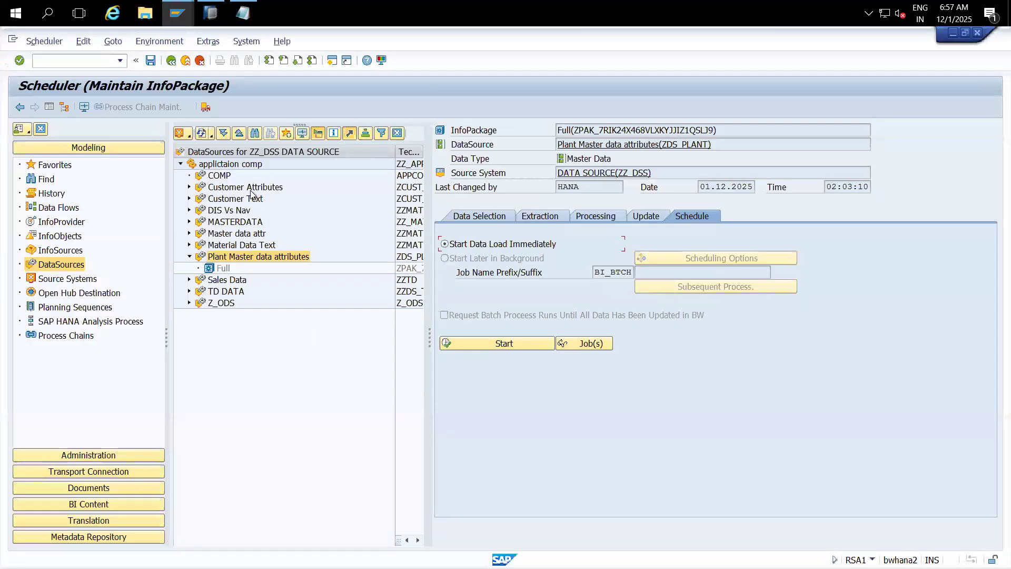
click(186, 61)
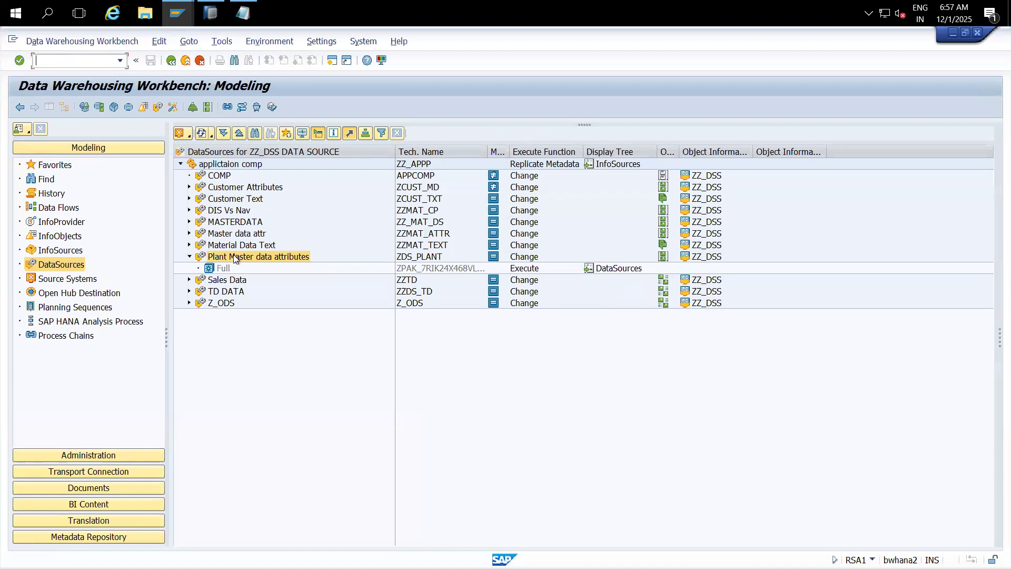
click(59, 223)
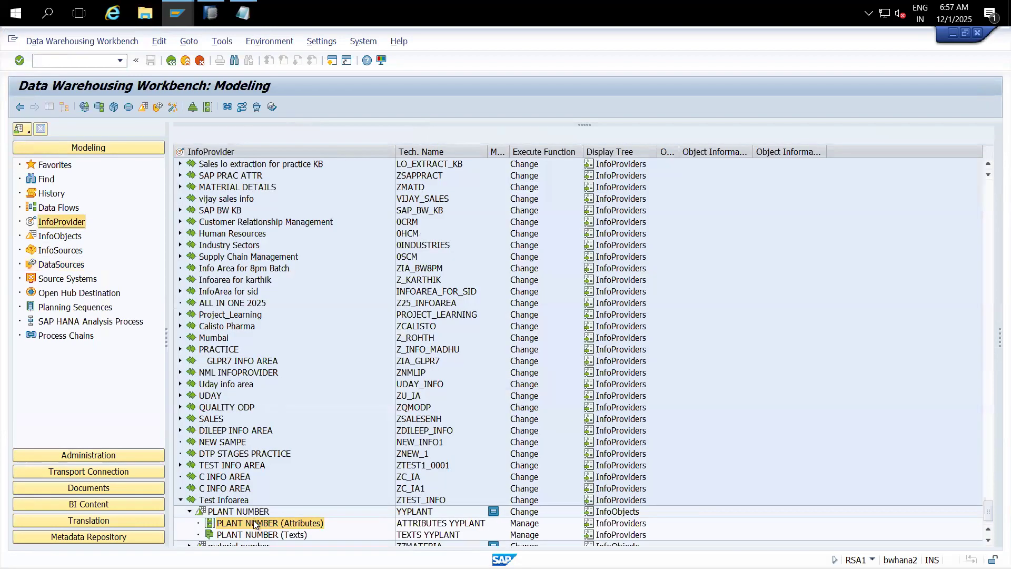
click(413, 515)
click(303, 523)
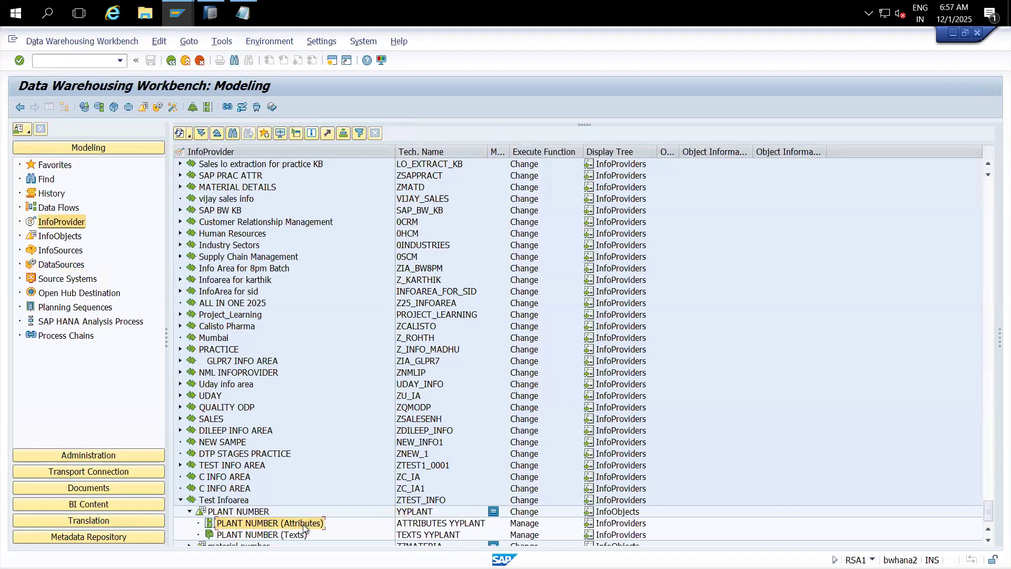
- Start a transformation for PLANT NUMBER (Attributes) with target subtype Attributes and source object type DataSource
right_click(297, 527)
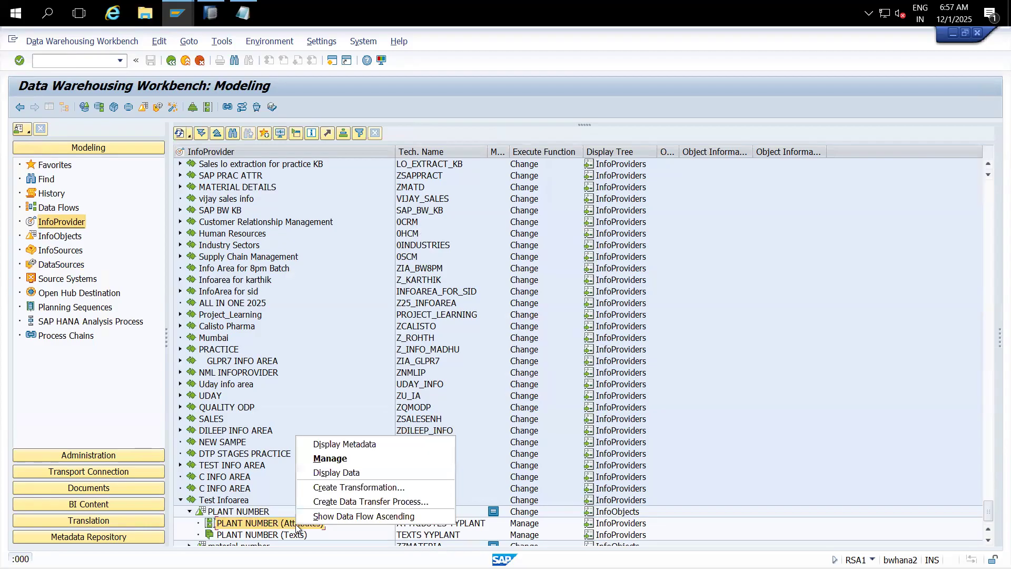
click(323, 488)
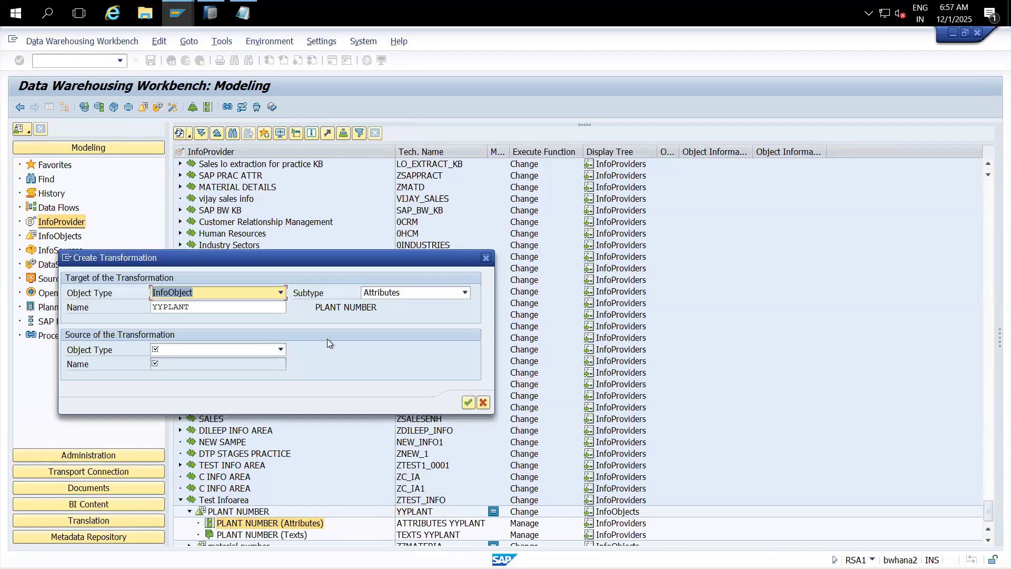
click(421, 292)
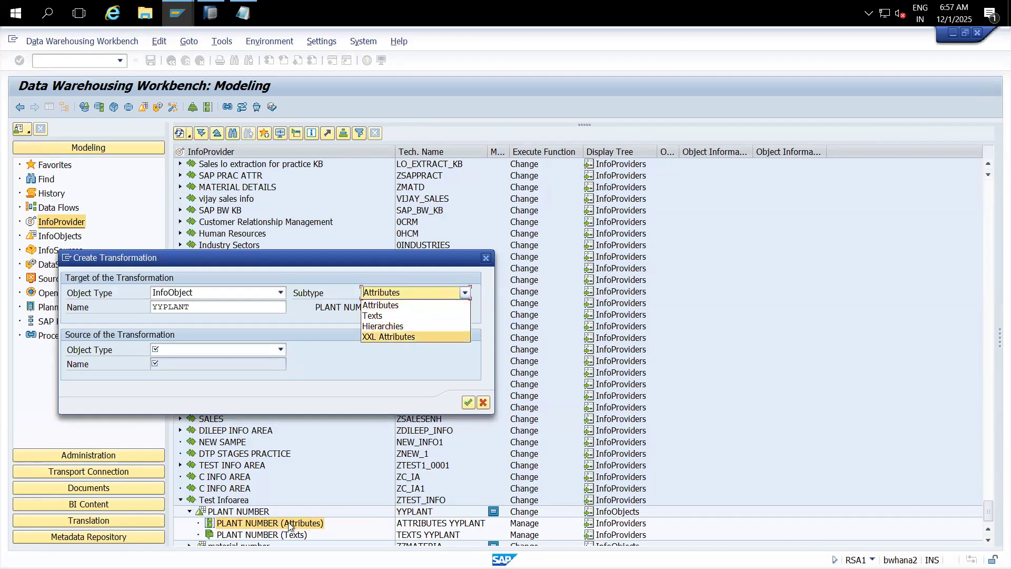
click(383, 308)
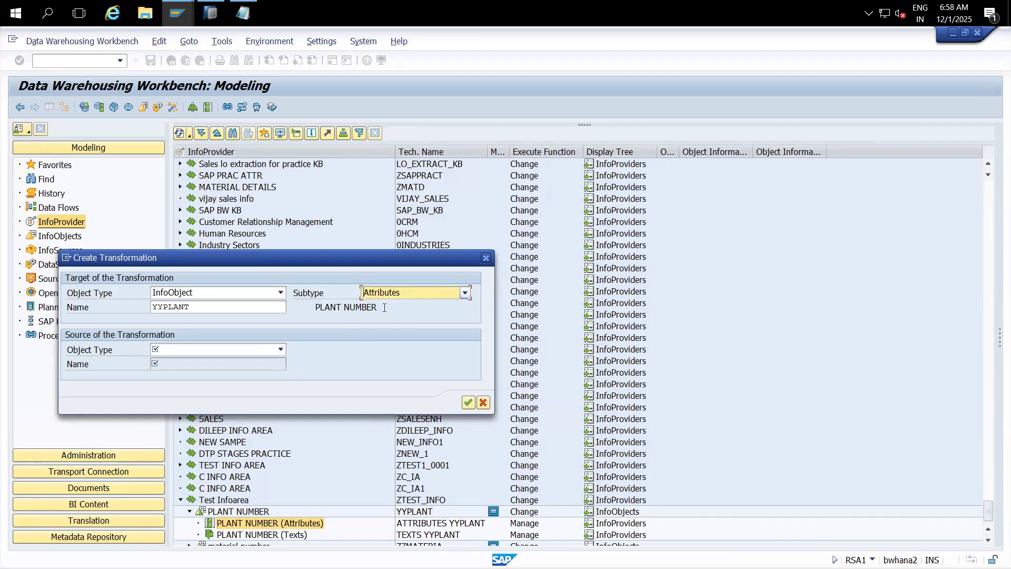
click(265, 351)
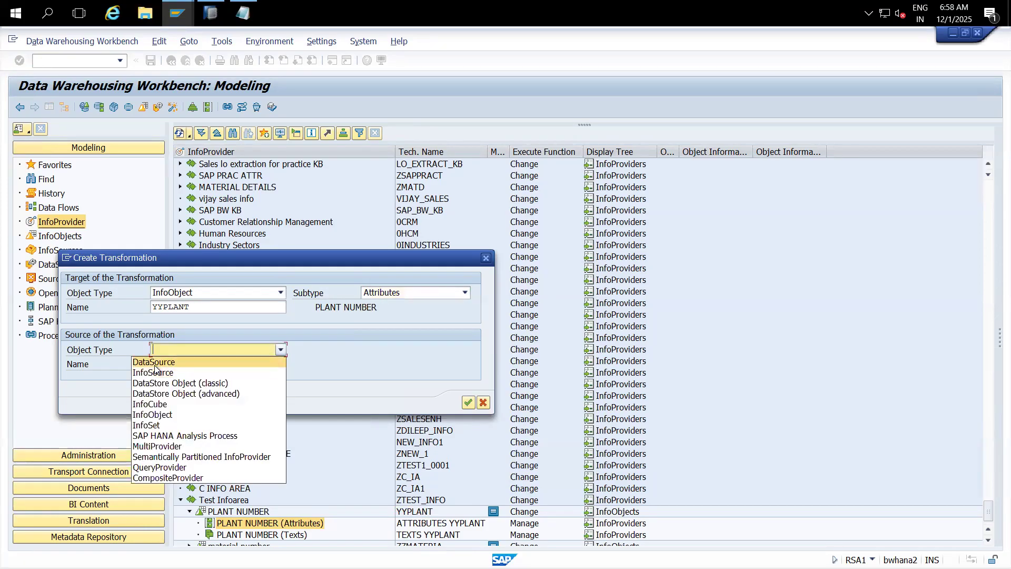
click(154, 363)
- Copy the name ZDS_PLANT from the Notepad notes into the transformation's source DataSource field
click(249, 365)
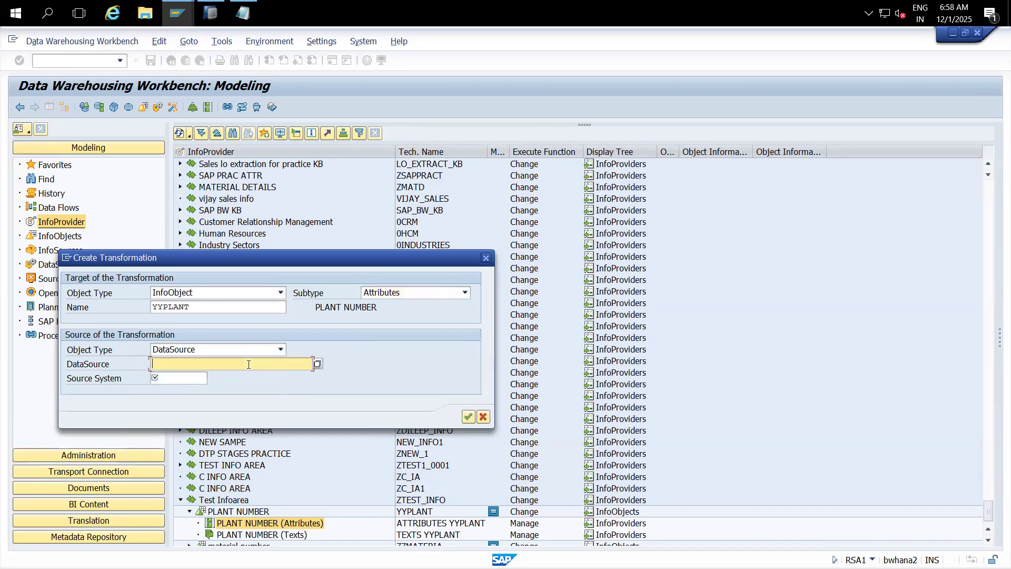
click(242, 13)
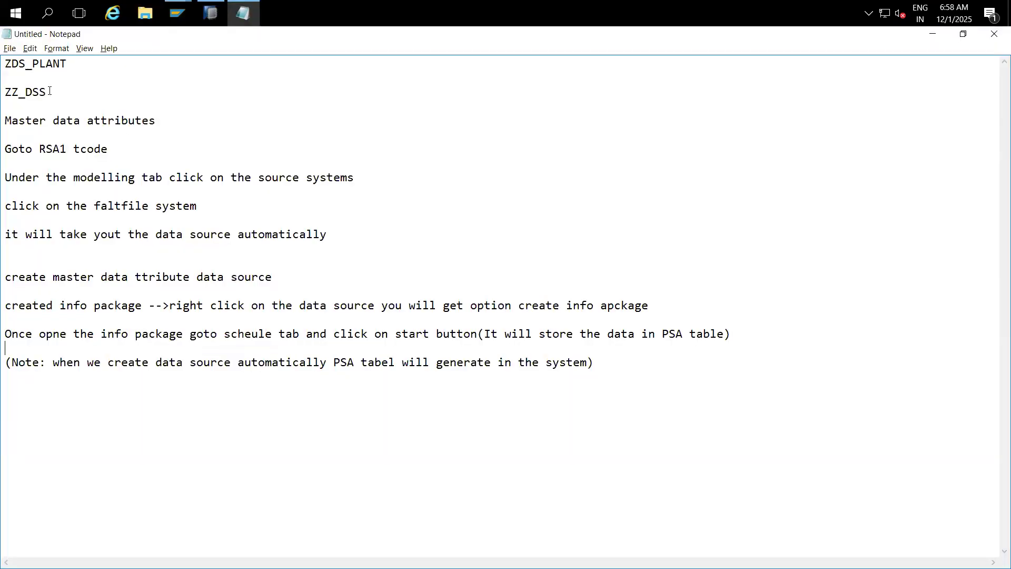
double_click(68, 64)
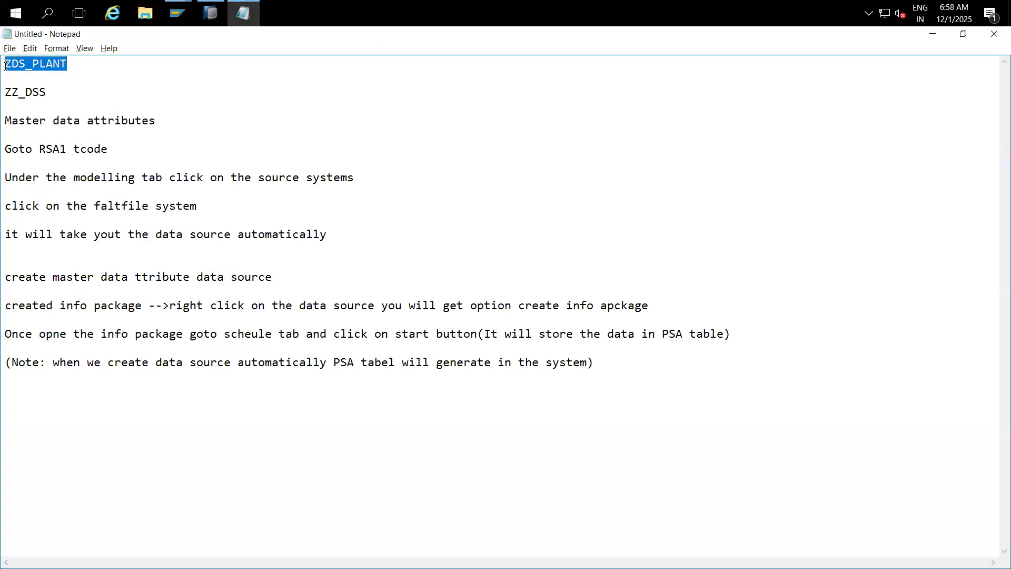
key(ctrl+c)
key(alt+Tab)
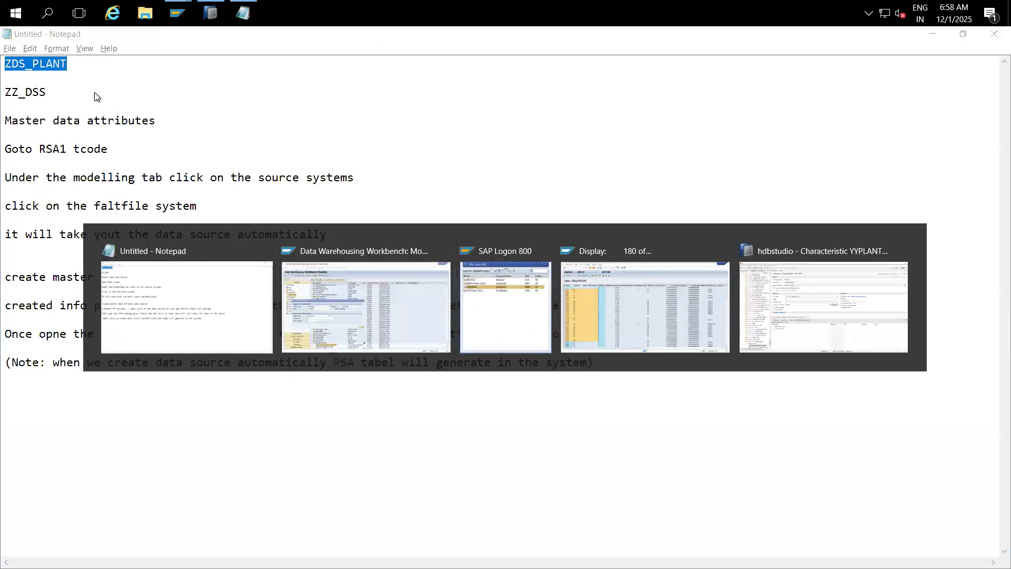
key(ctrl+v)
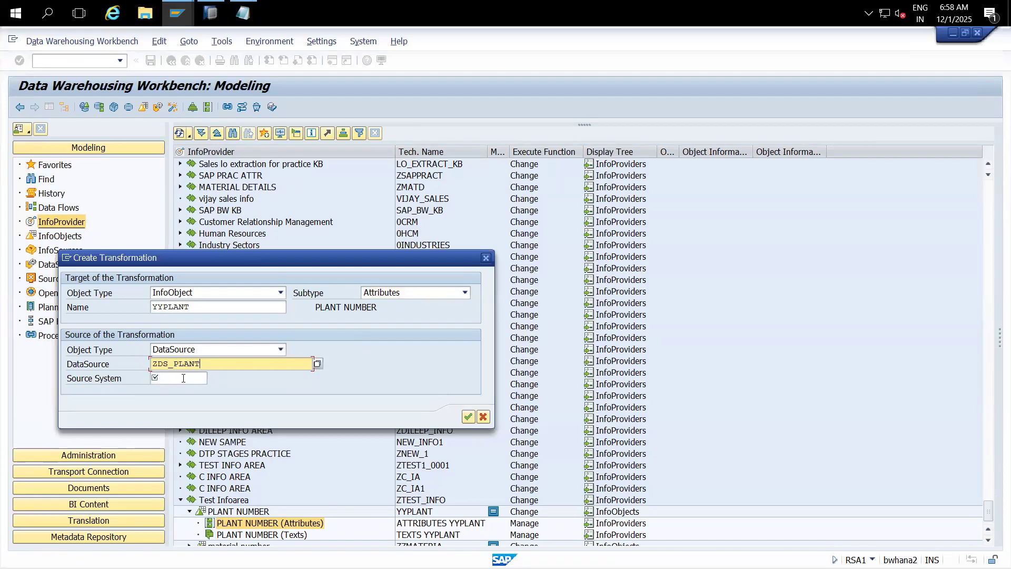
- Copy ZZ_DSS from the notes as the source system and create the transformation
click(183, 378)
key(alt+Tab)
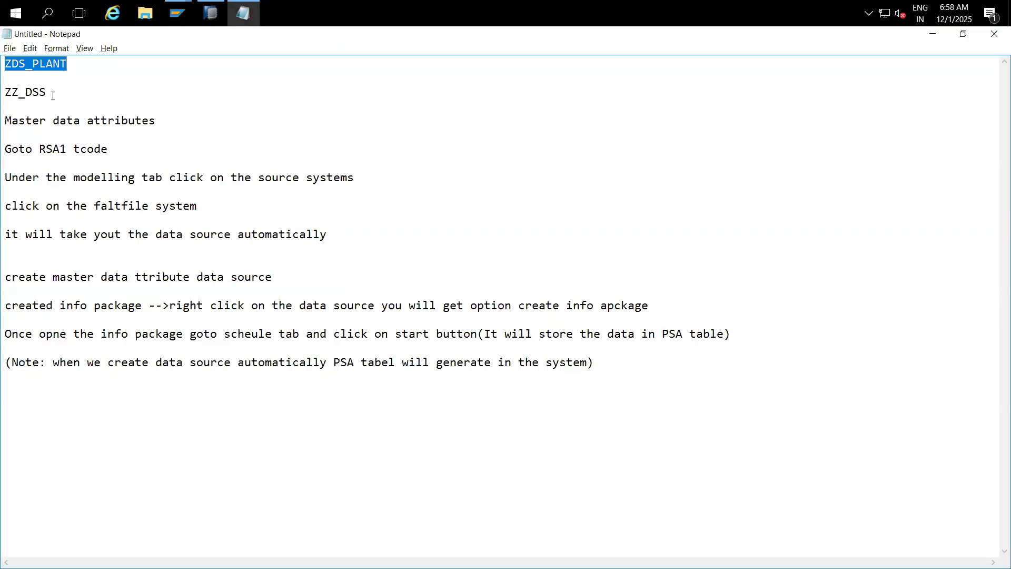
drag(53, 96, 2, 95)
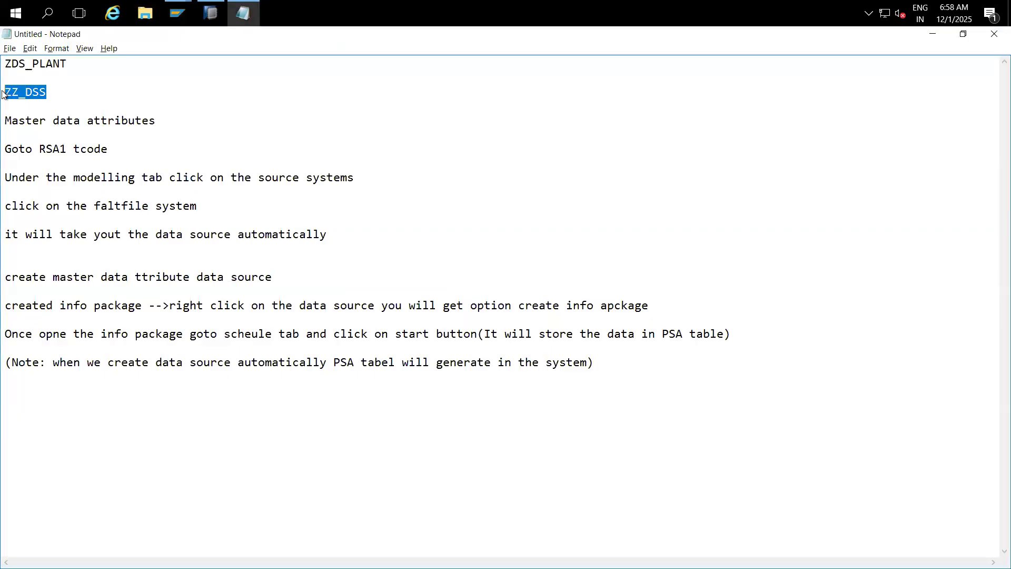
key(ctrl+c)
key(alt+Tab)
key(ctrl+v)
drag(340, 263, 691, 203)
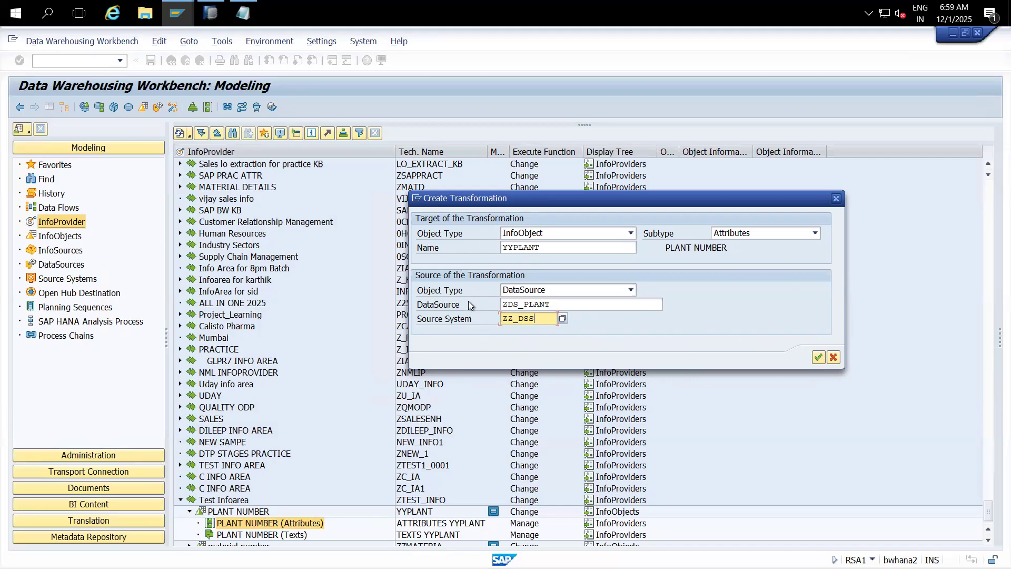
click(819, 357)
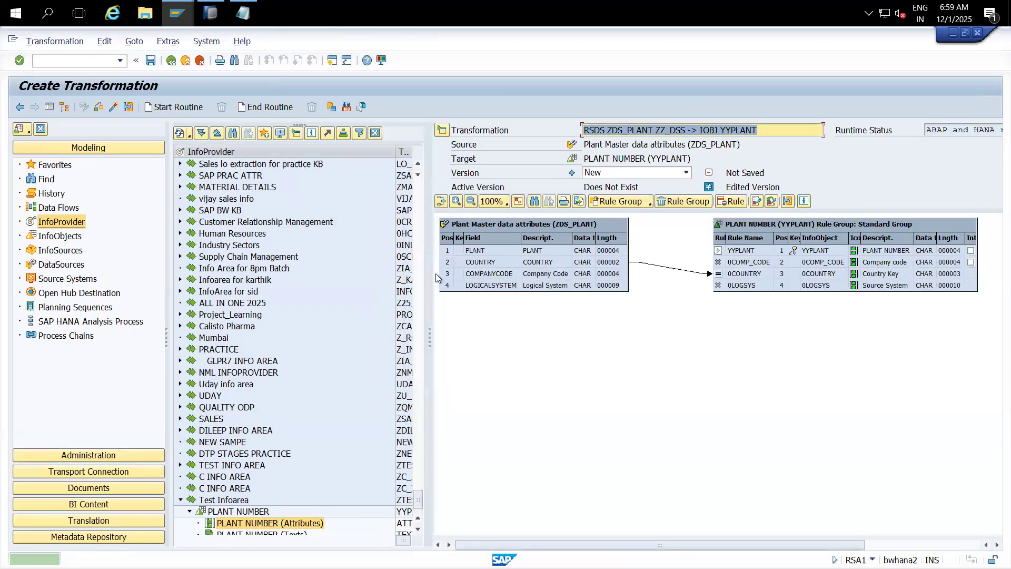
- Map PLANT to YYPLANT, COMPANYCODE to 0COMP_CODE and LOGICALSYSTEM to 0LOGSYS, then activate the transformation and return to the InfoProvider tree
click(49, 107)
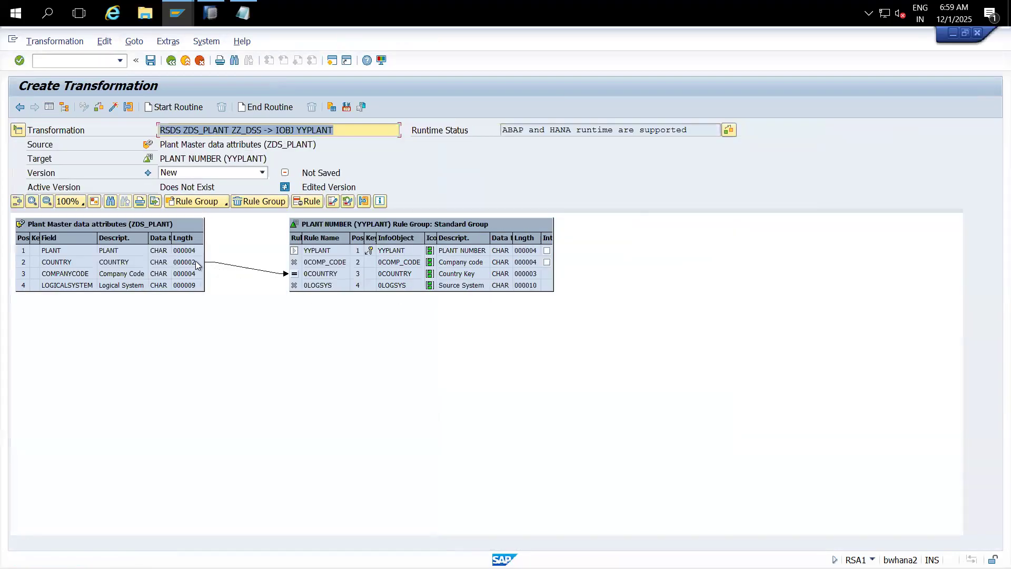
click(203, 261)
drag(201, 250, 297, 251)
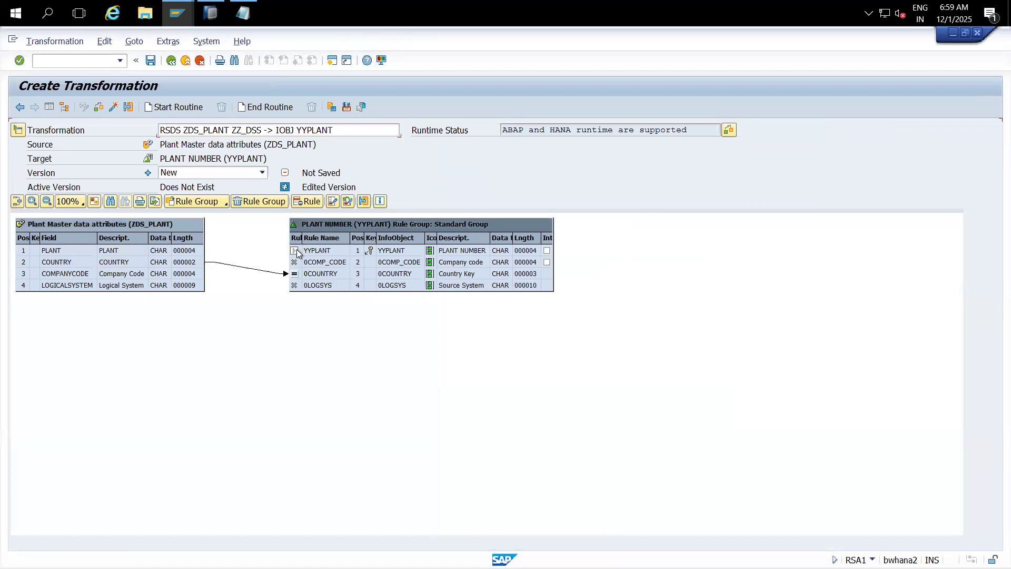
drag(202, 273, 296, 262)
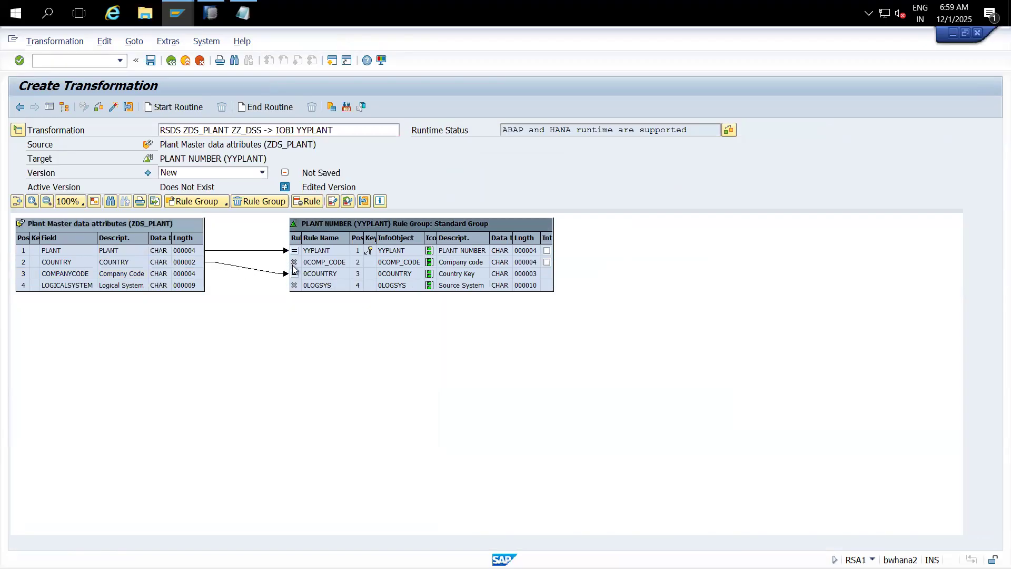
drag(200, 292, 296, 290)
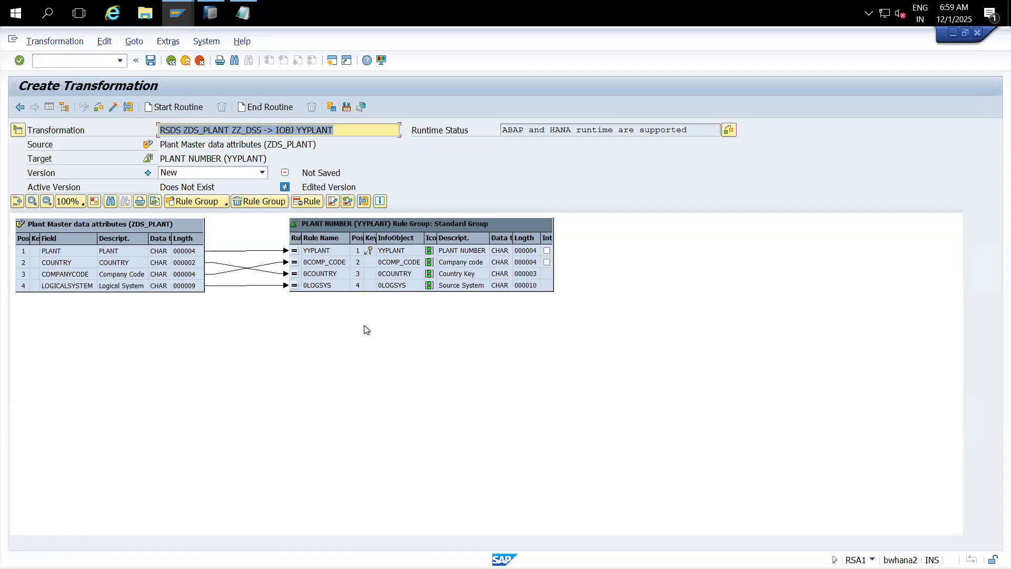
click(114, 107)
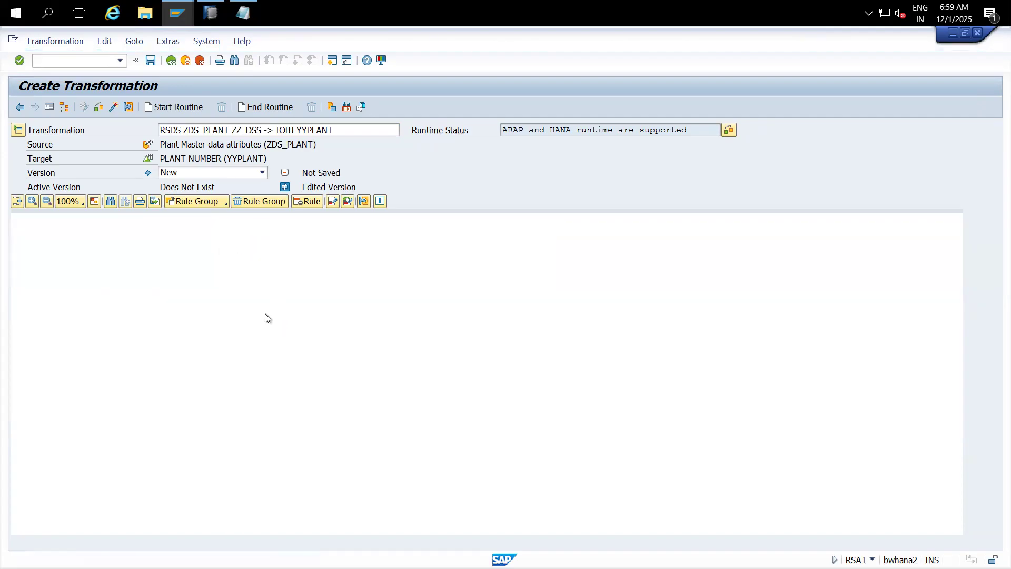
click(185, 61)
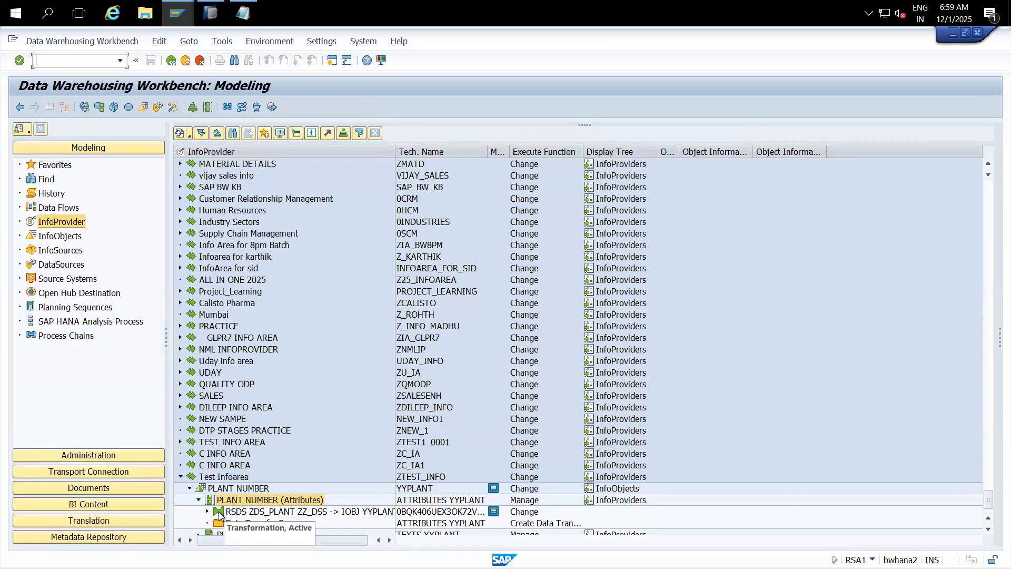
- Create a standard data transfer process from DataSource ZDS_PLANT to the YYPLANT attributes, keeping the proposed settings
click(242, 525)
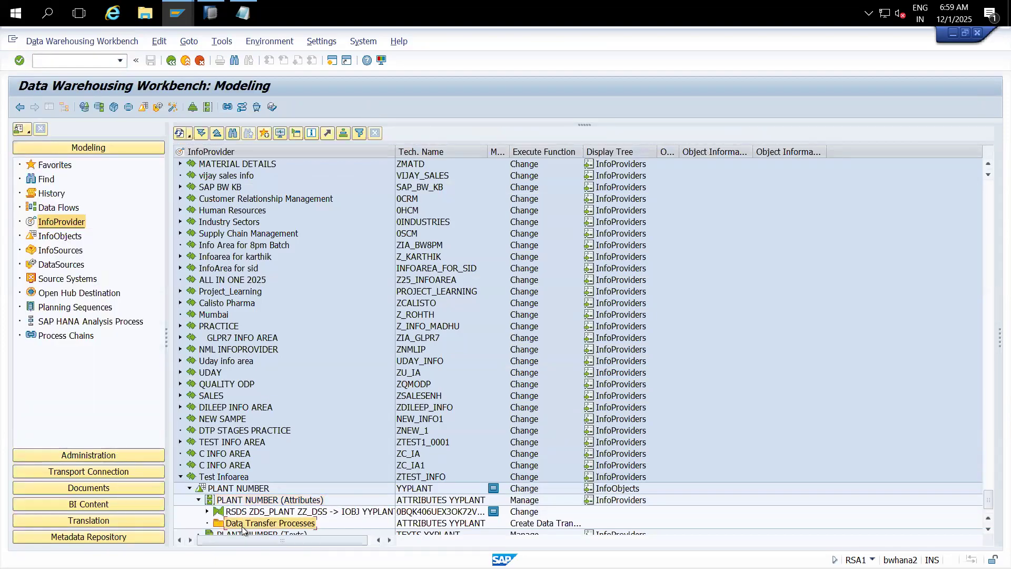
right_click(243, 527)
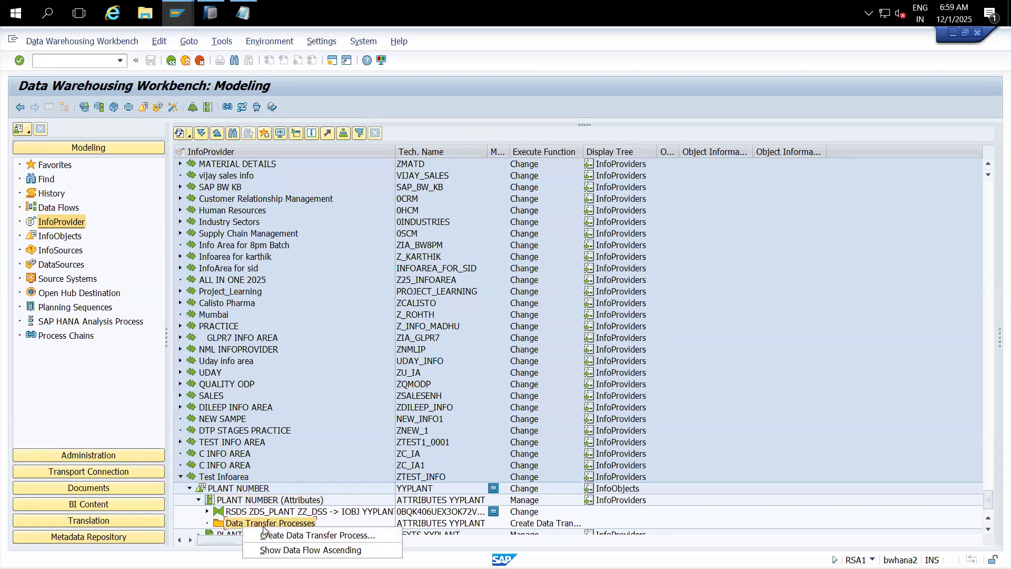
click(314, 534)
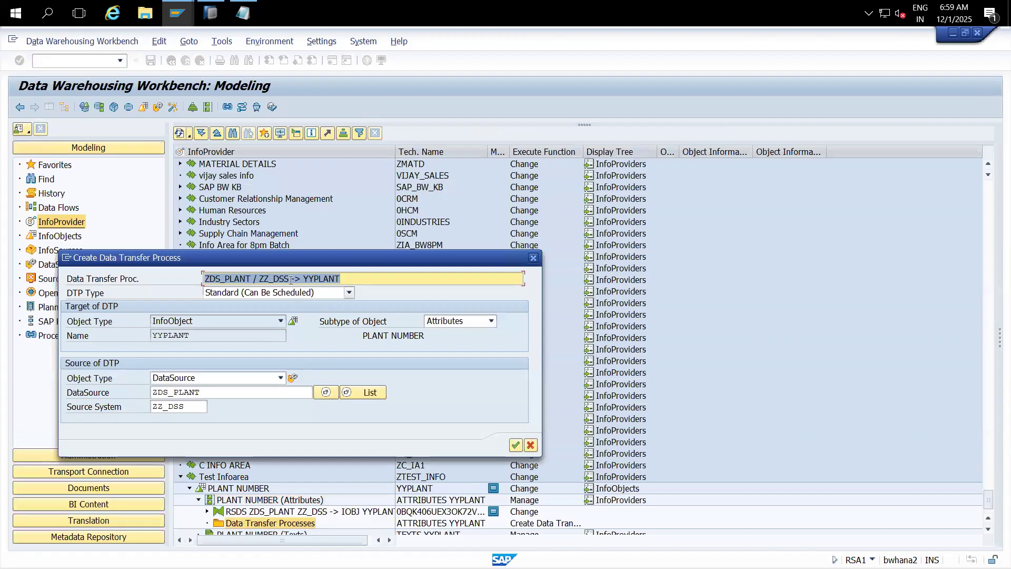
click(515, 445)
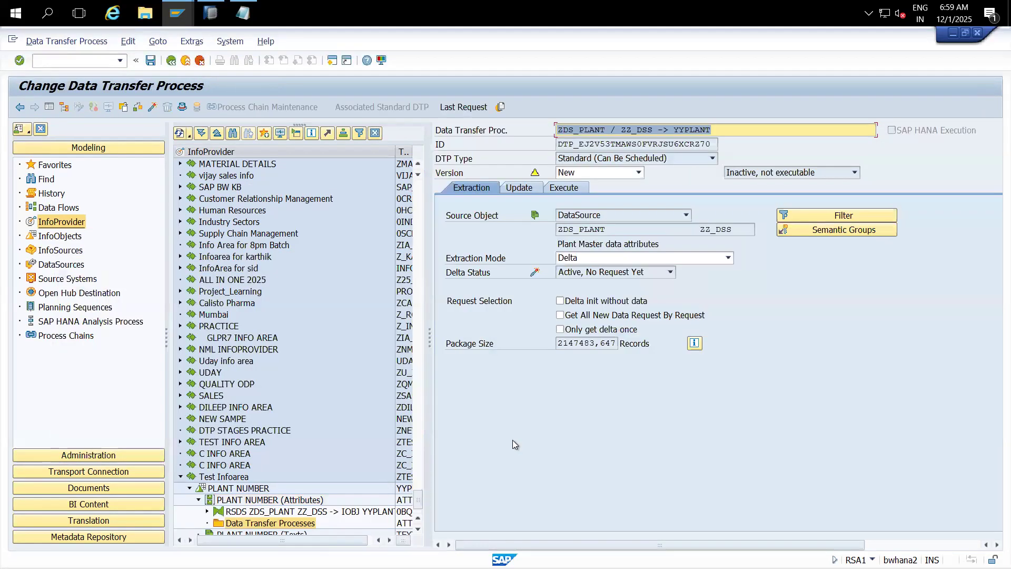
- Set the data transfer process's extraction mode to Full and activate it, accepting the consistency check
click(602, 262)
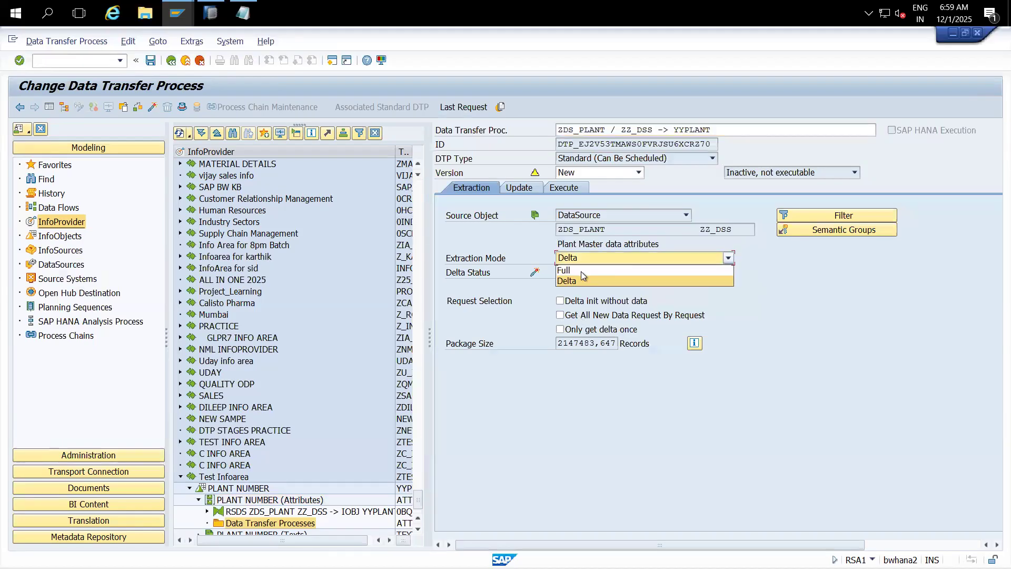
click(577, 270)
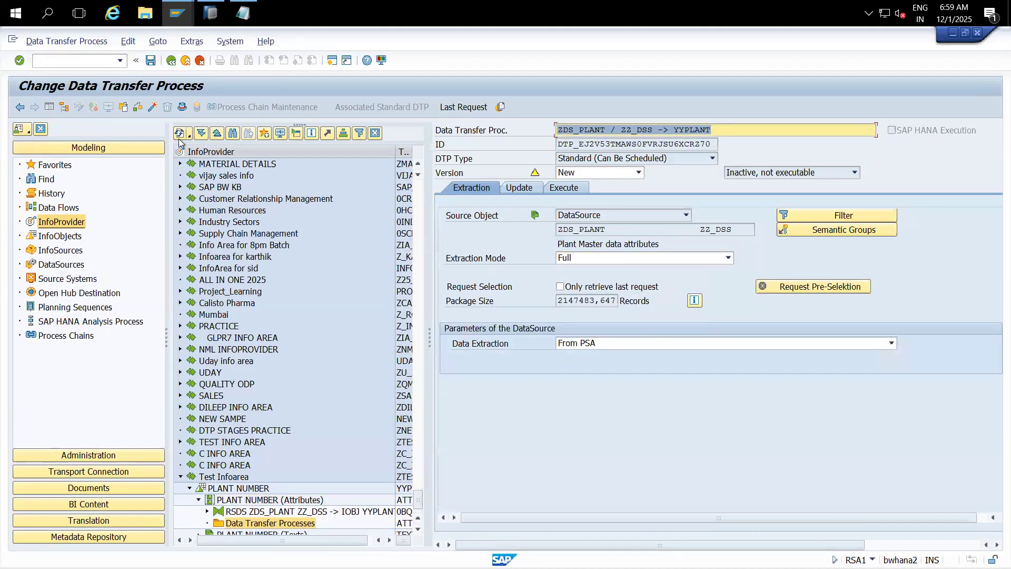
click(152, 107)
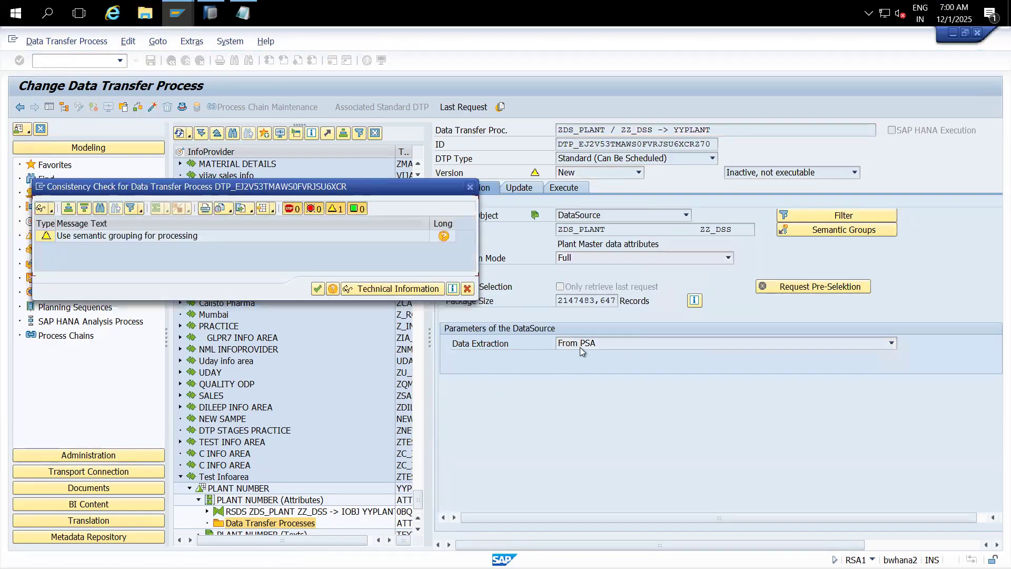
click(317, 289)
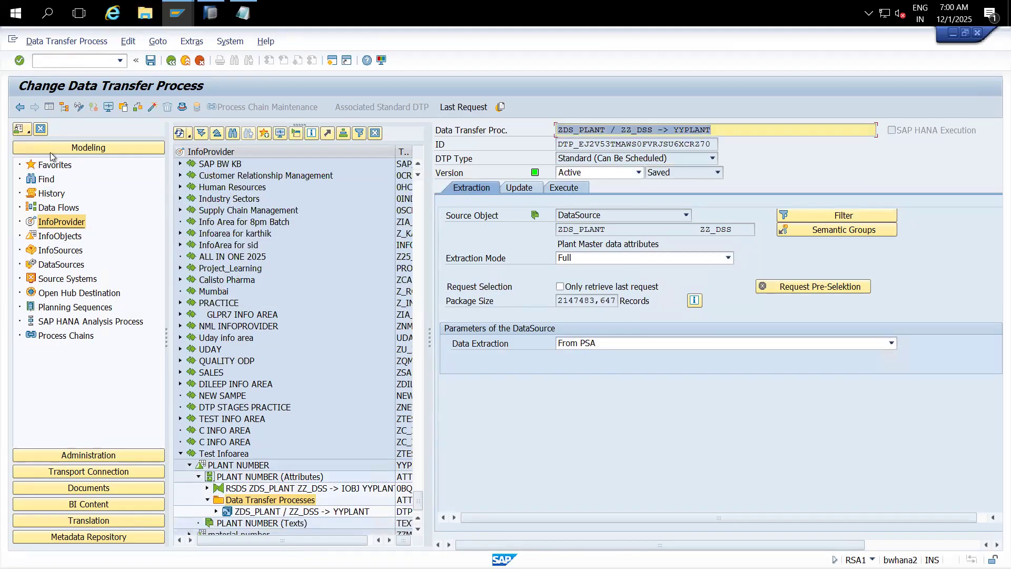
- Examine the data transfer process full width, comparing its extraction source and update target with the names in its description
click(51, 110)
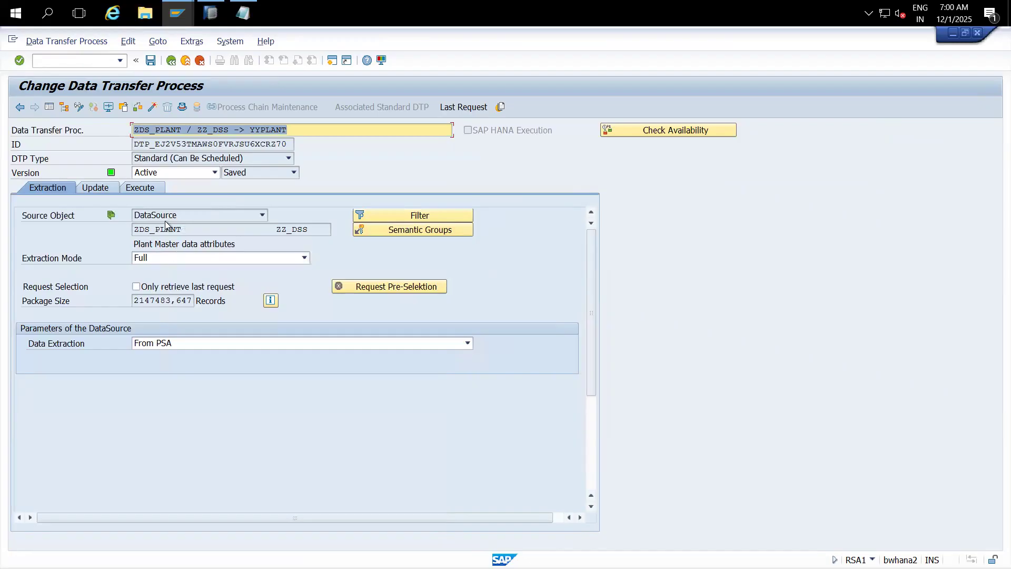
click(181, 216)
click(62, 232)
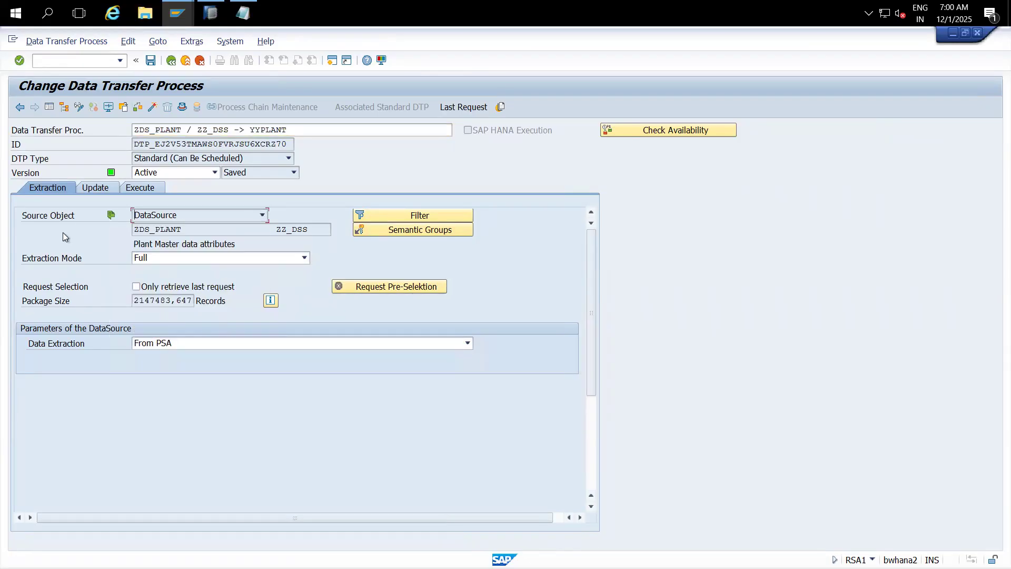
drag(182, 230, 124, 236)
key(End)
click(104, 189)
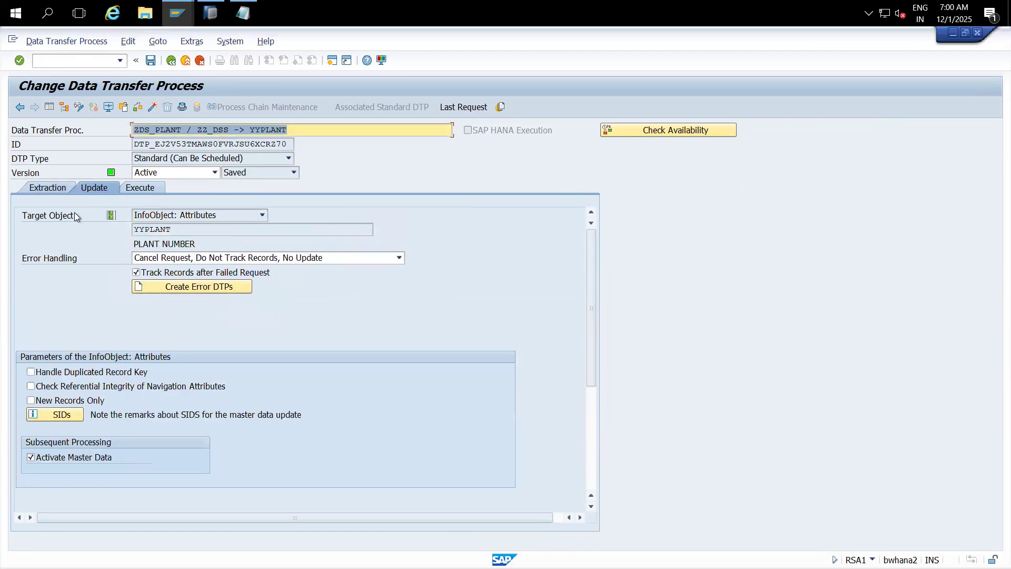
click(184, 230)
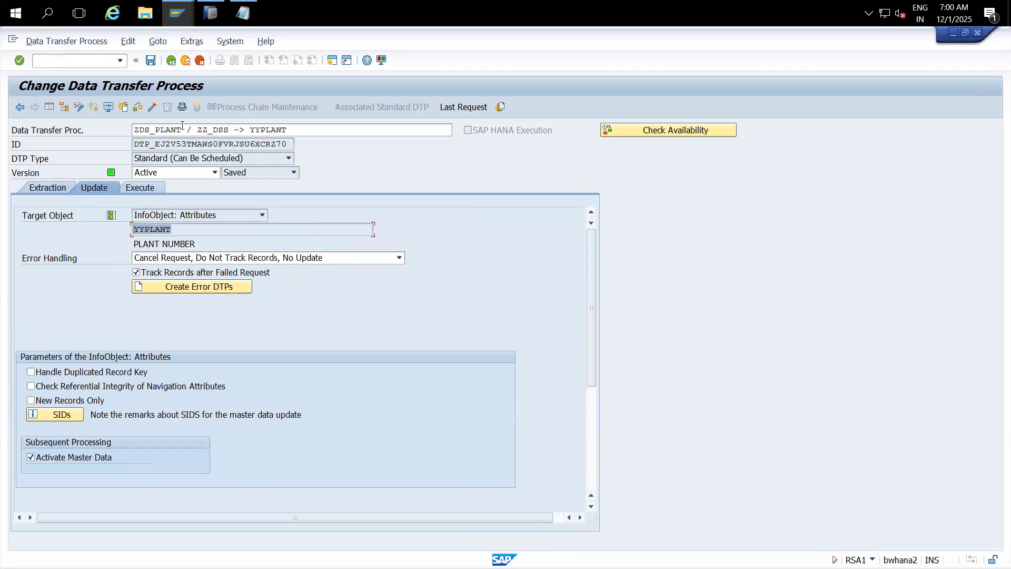
drag(181, 129, 129, 136)
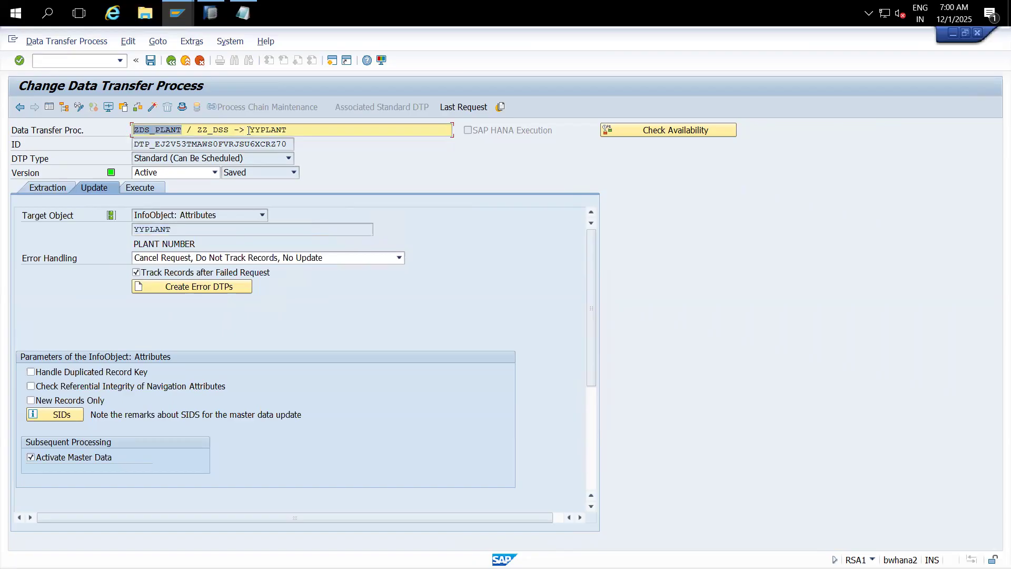
drag(250, 130, 292, 130)
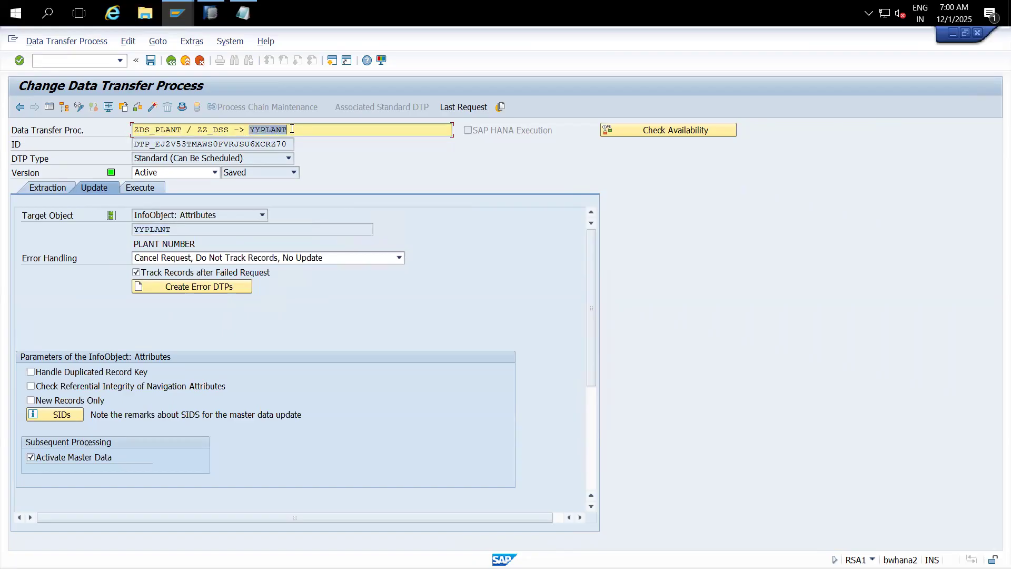
drag(182, 130, 133, 131)
drag(287, 130, 249, 129)
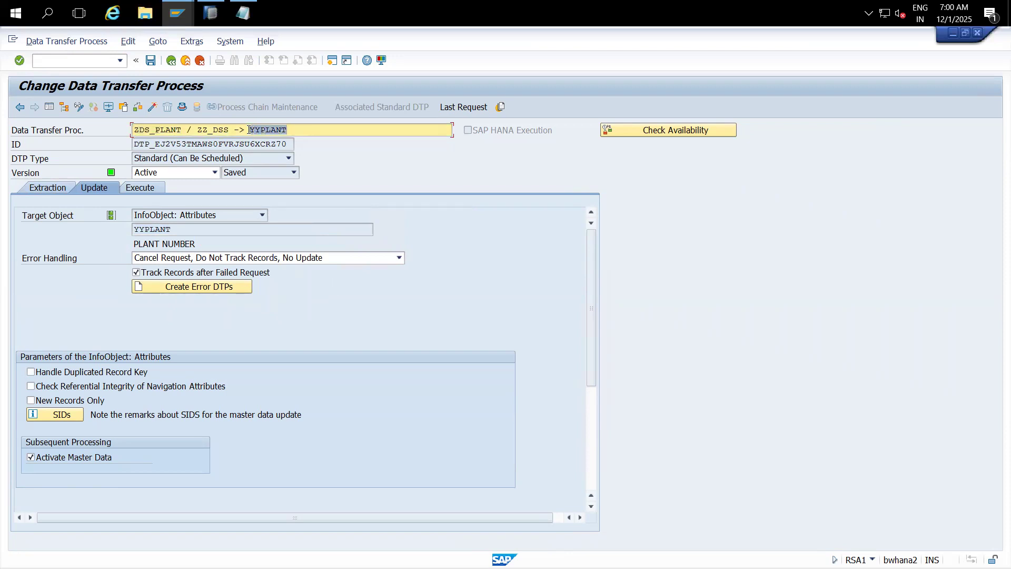
- Review the ZDS_PLANT source and YYPLANT target names in the data transfer process description, together with its extraction settings
click(182, 130)
double_click(157, 129)
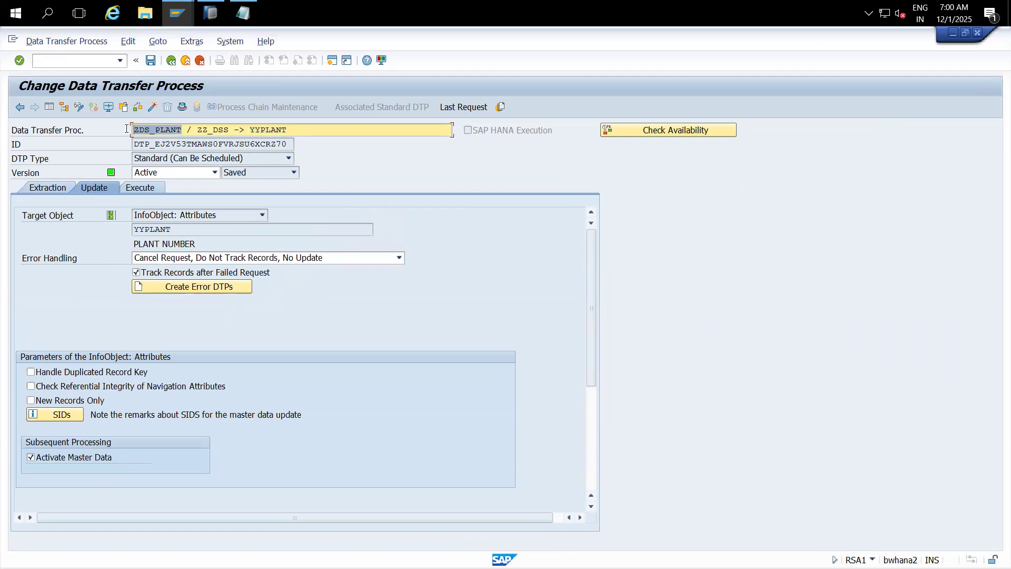
drag(291, 129, 249, 129)
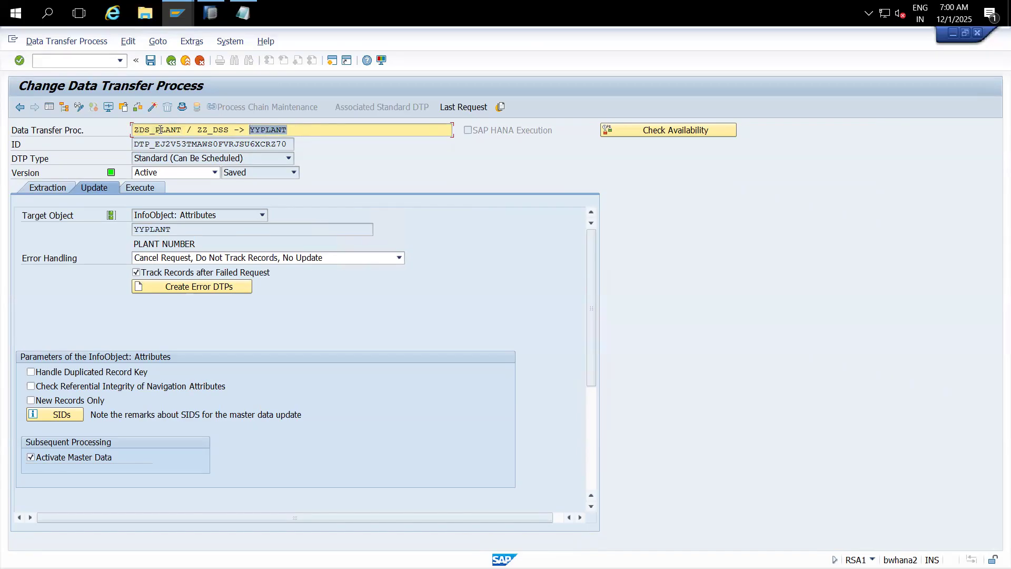
click(293, 129)
click(244, 129)
click(52, 188)
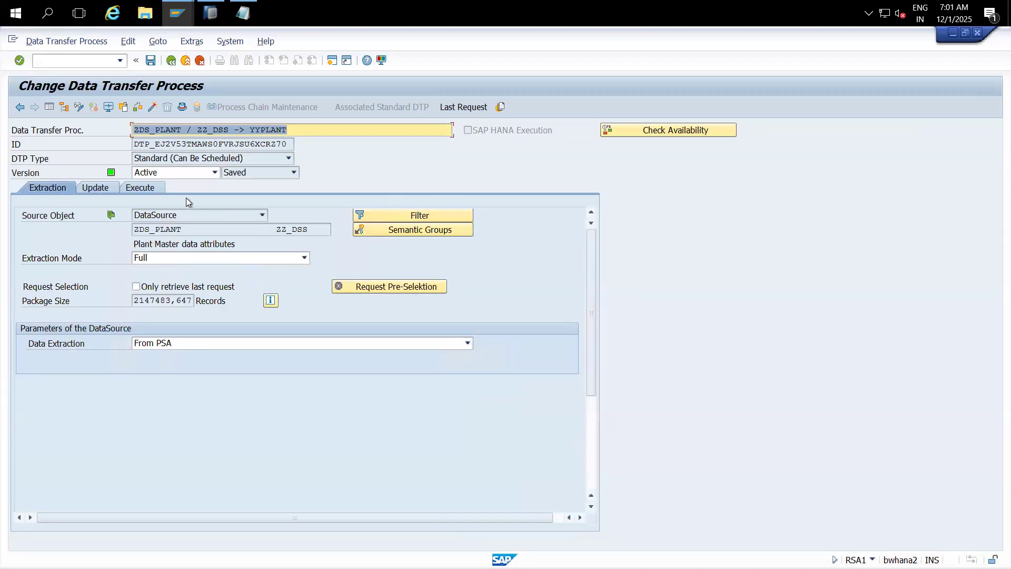
- Execute the data transfer process with serial extraction and processing of the source package, and open its request monitor
click(141, 189)
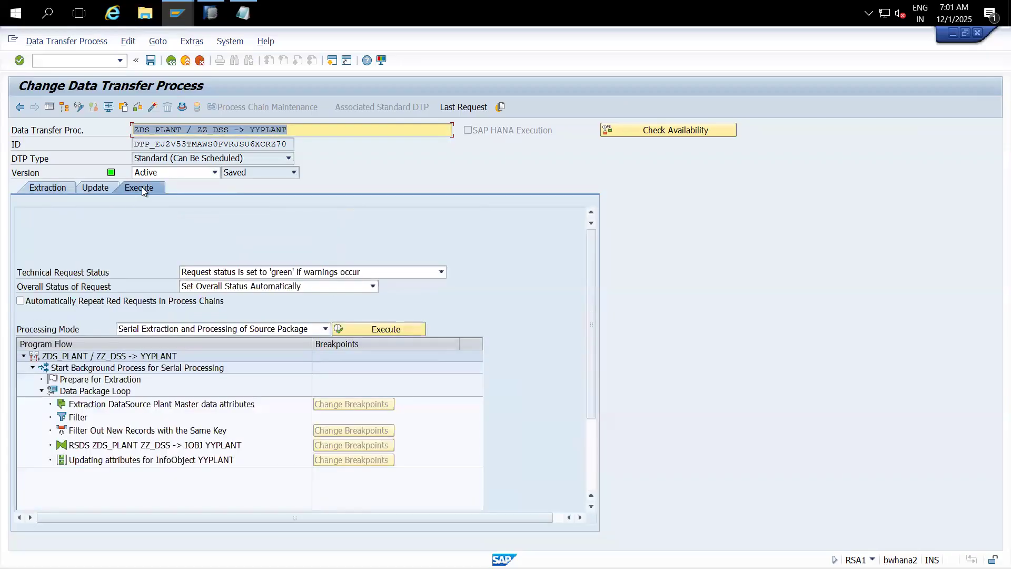
click(358, 327)
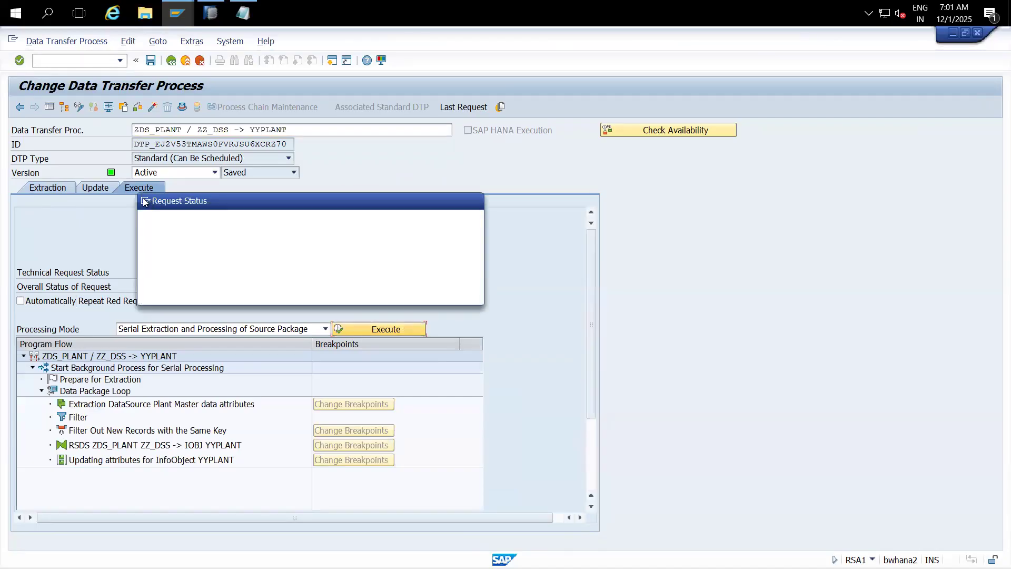
click(214, 295)
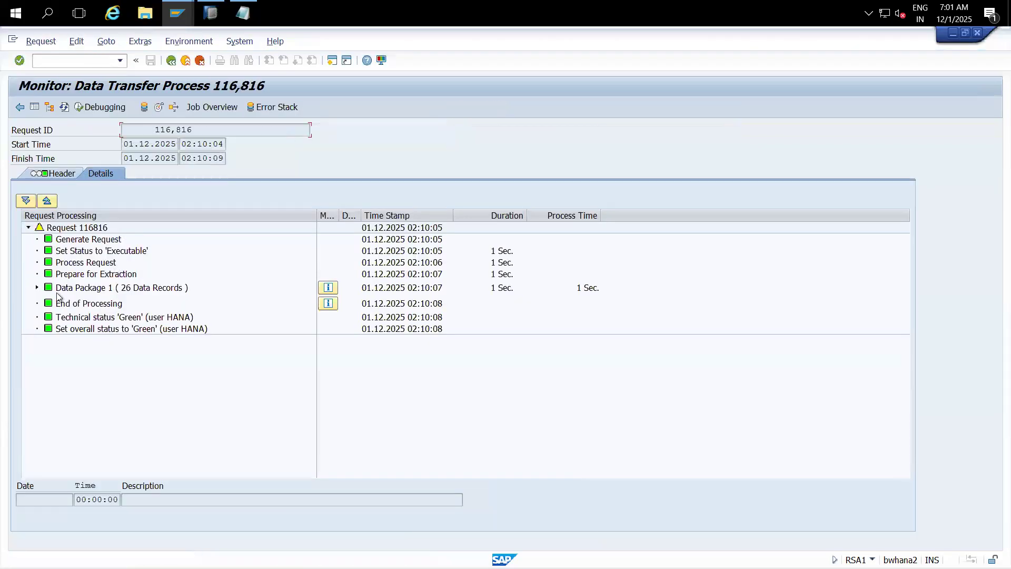
- Expand Data Package 1 in the request details, widen the processing column and check its extraction, filter, transformation and attribute update stages
click(37, 288)
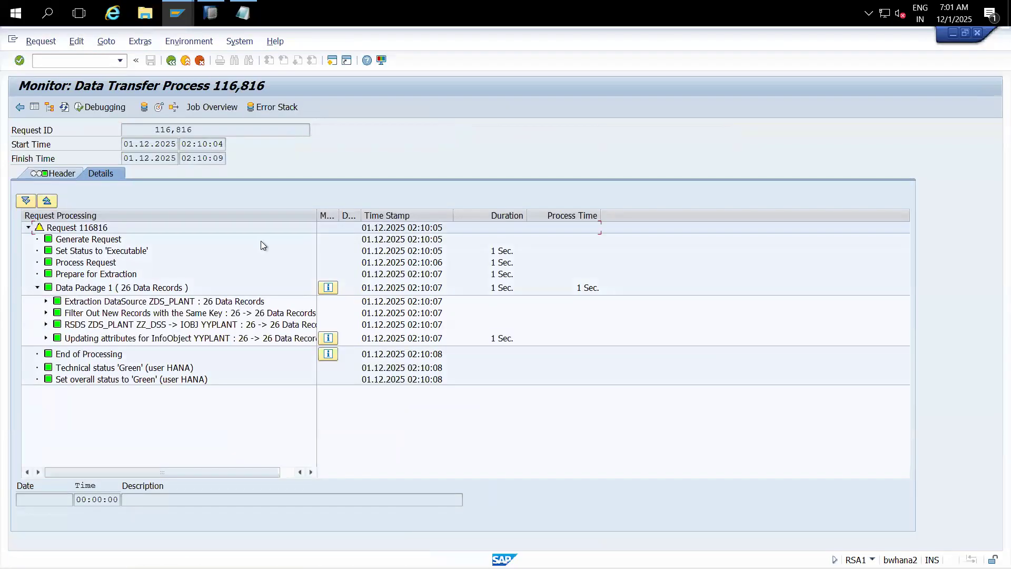
drag(316, 213, 416, 213)
click(156, 307)
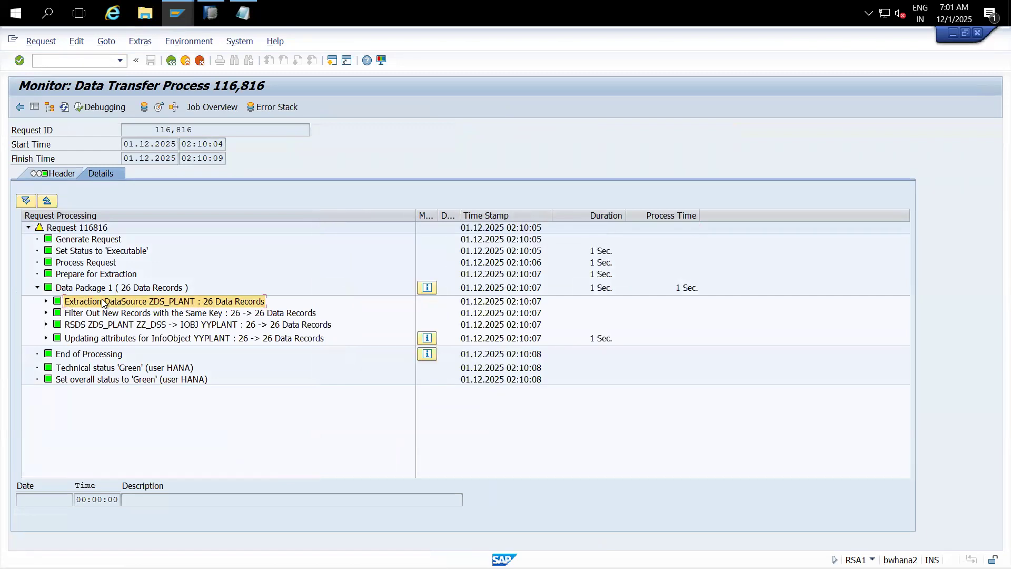
click(219, 311)
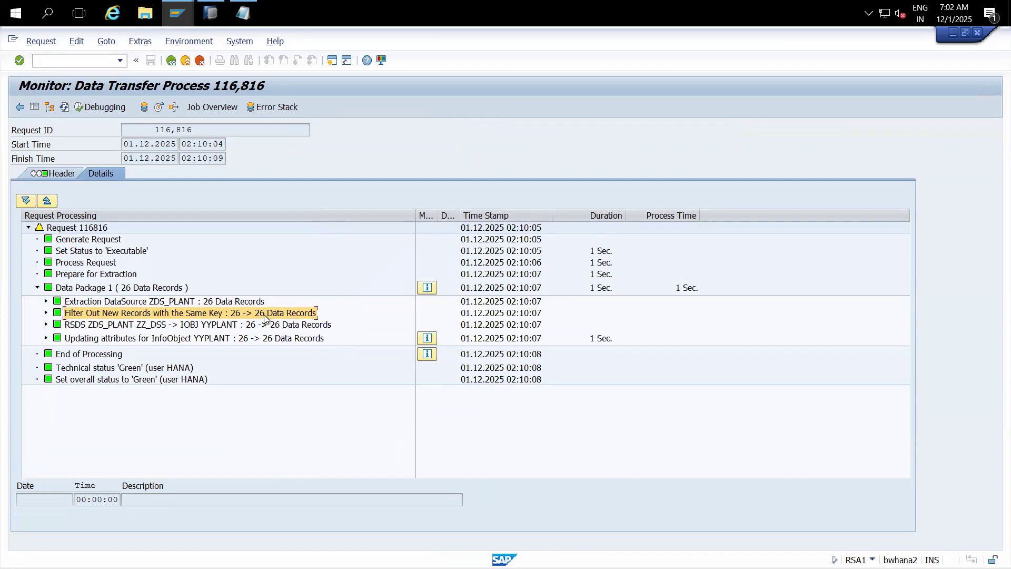
click(252, 326)
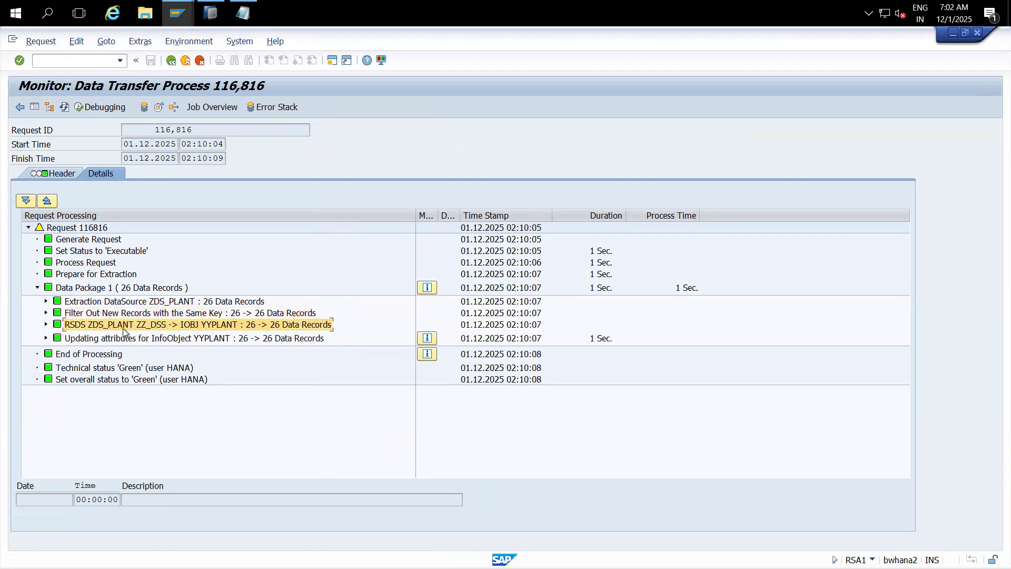
click(243, 340)
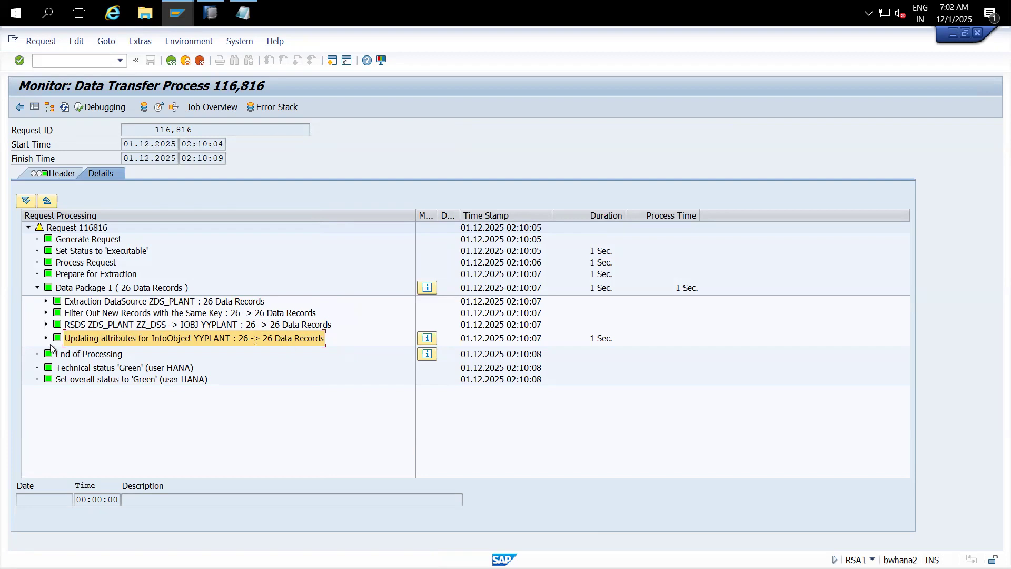
- Examine the request's header data, checking the user, the inserted data records, the source and the target
click(62, 176)
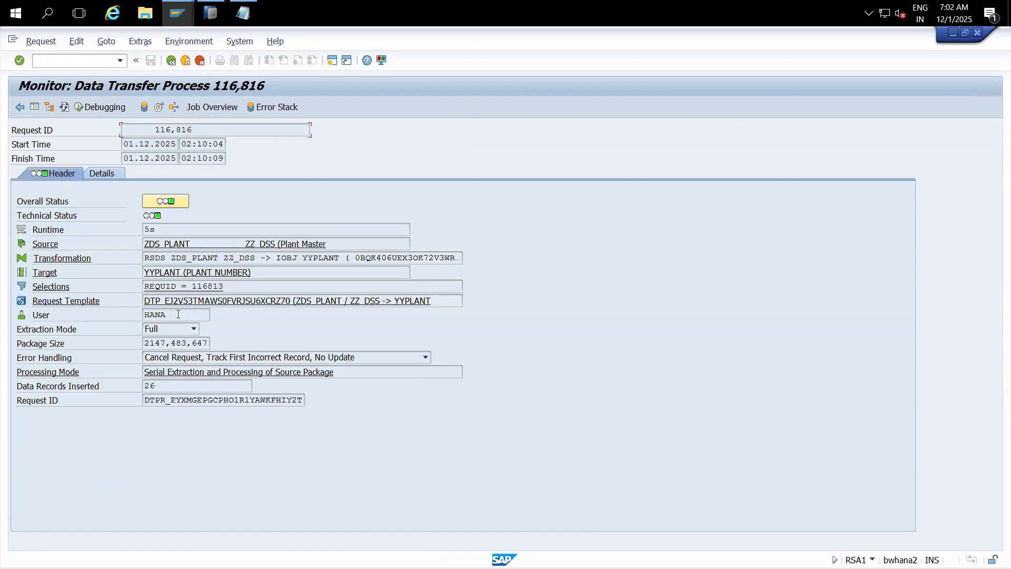
drag(178, 314, 128, 319)
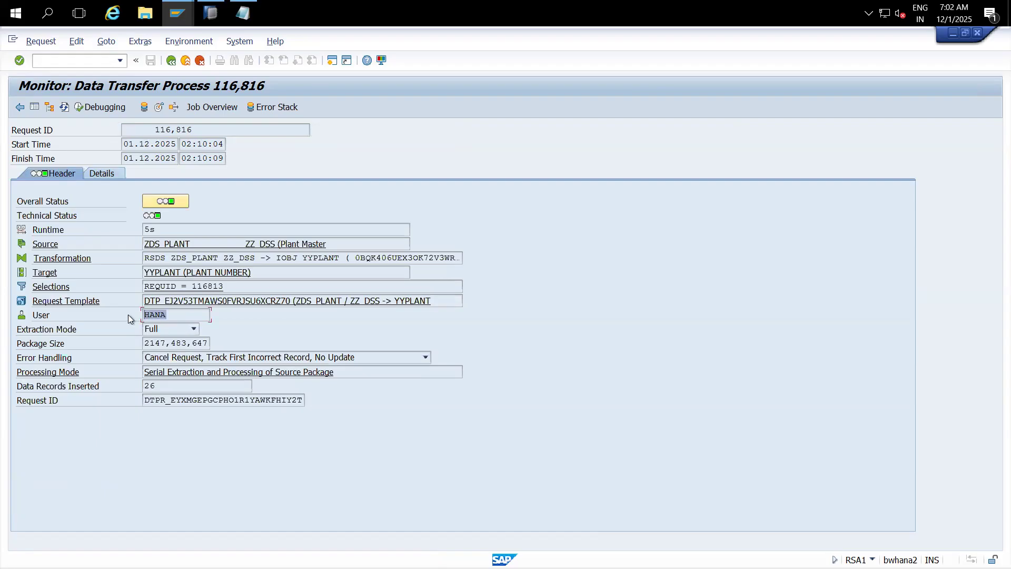
click(182, 315)
drag(183, 314, 126, 315)
click(174, 313)
double_click(180, 315)
click(193, 317)
drag(176, 316, 132, 319)
drag(156, 386, 131, 386)
drag(193, 244, 141, 244)
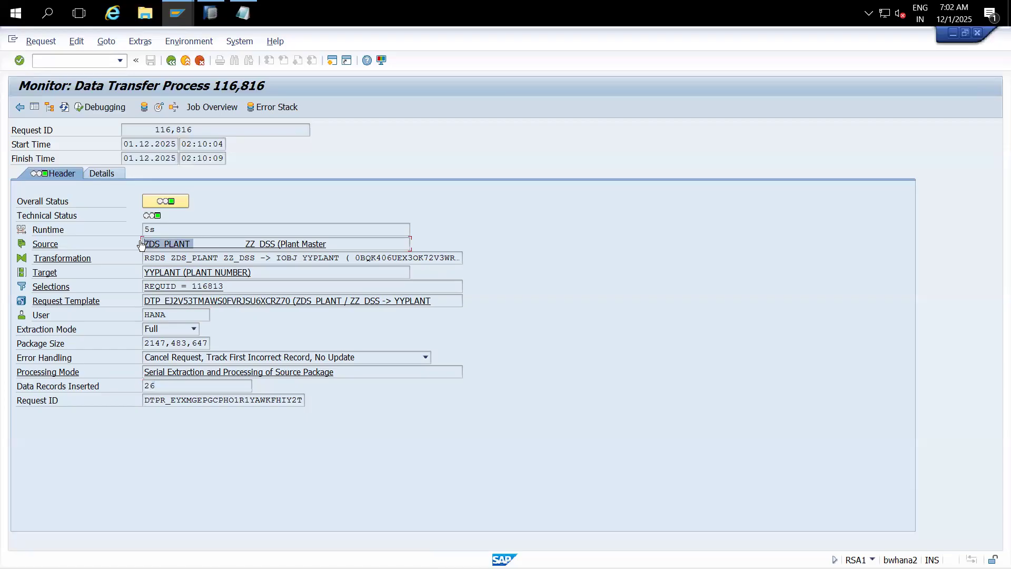
drag(256, 273, 133, 278)
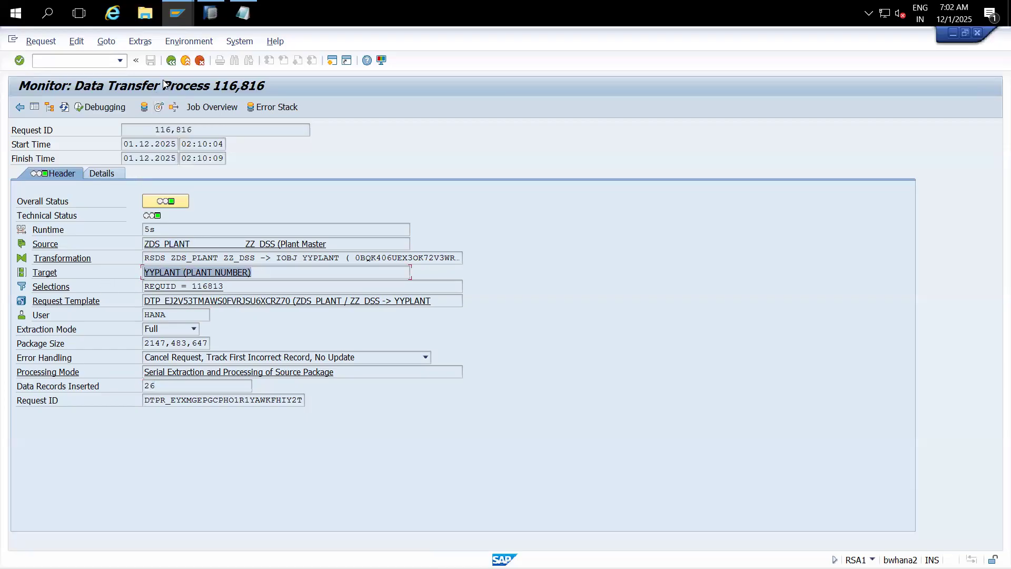
- Return to the InfoProvider tree, collapse the PLANT NUMBER attributes and display characteristic YYPLANT's master data details full width
click(186, 60)
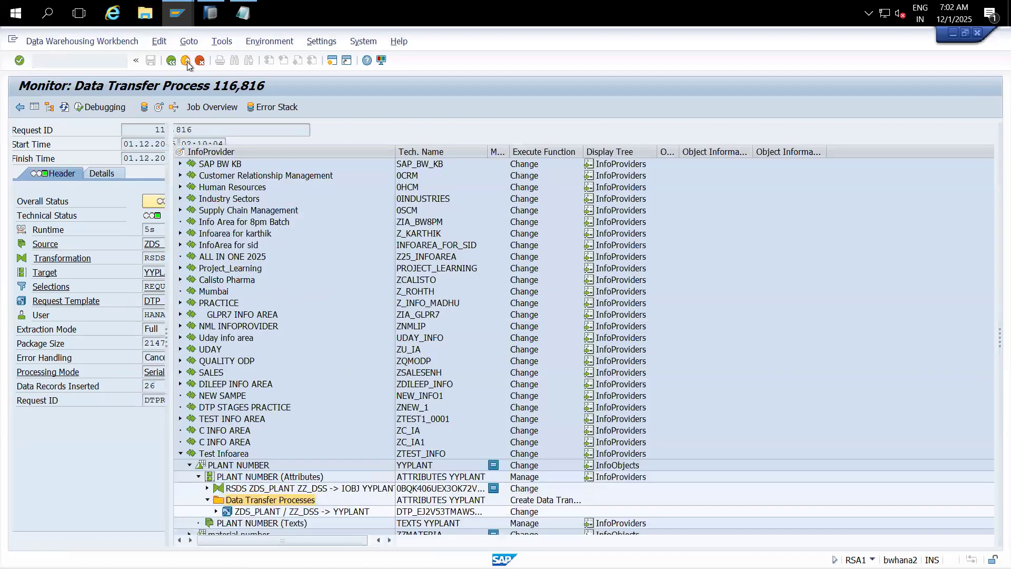
click(207, 499)
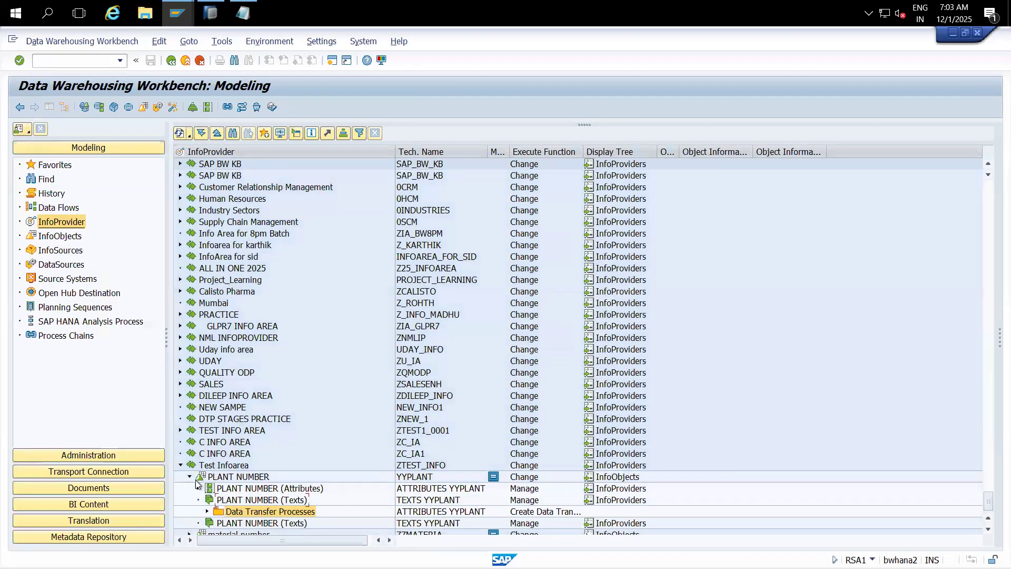
click(198, 476)
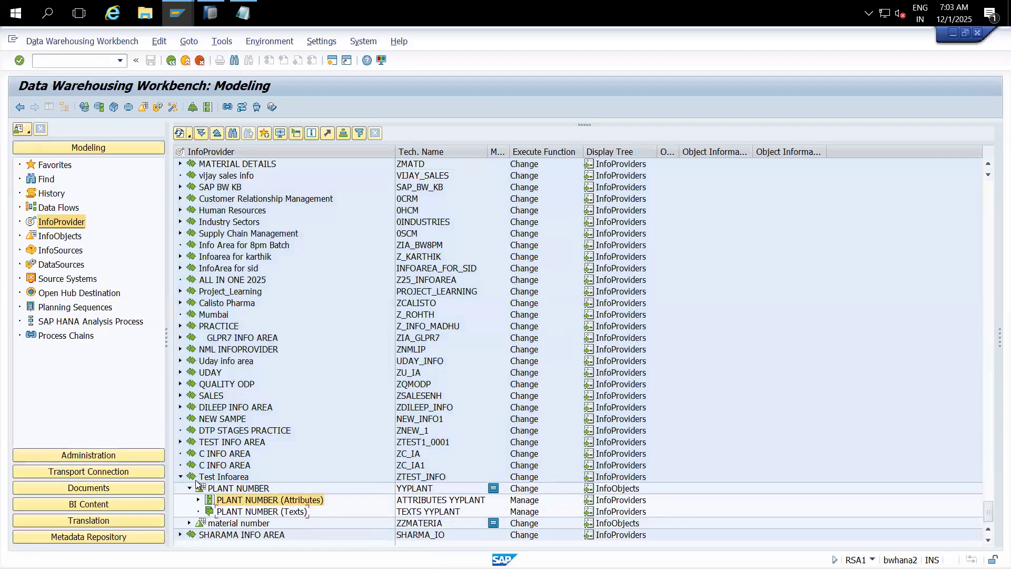
double_click(409, 488)
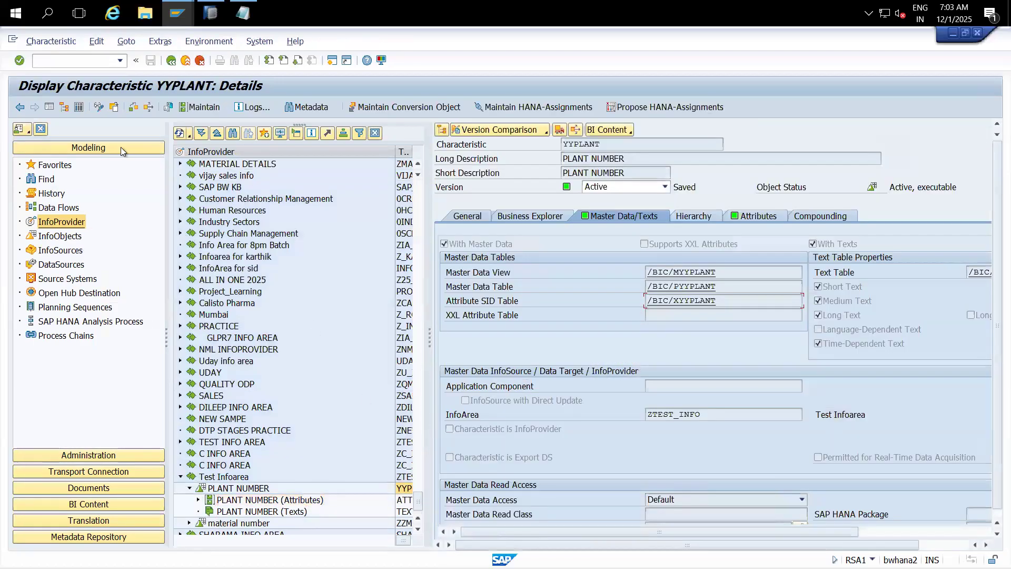
click(50, 108)
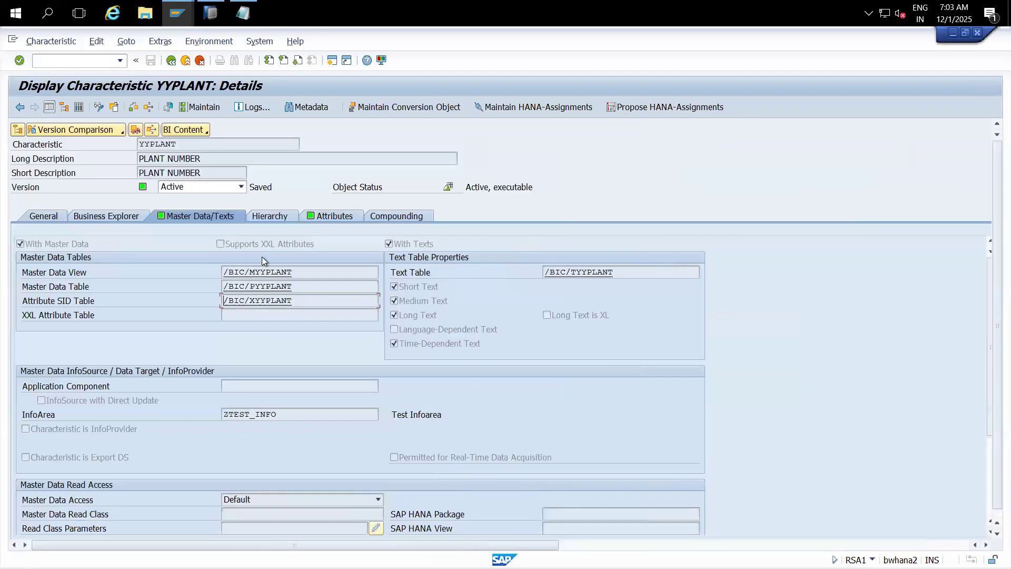